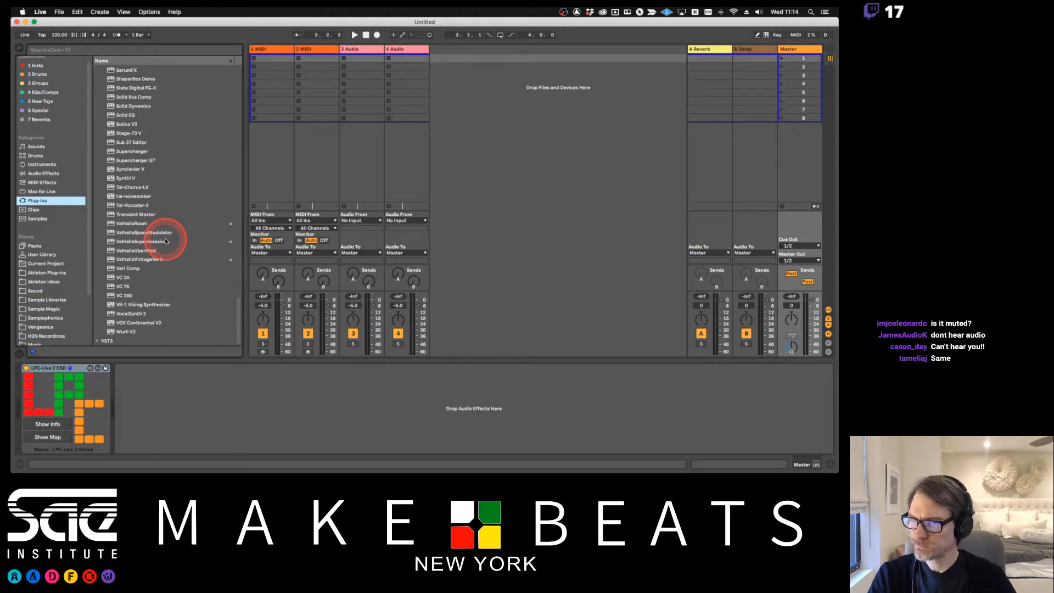
Load the Obscurium plug-in onto the first MIDI track and move its window clear of the track controls.
scroll(165, 241, "up", 5)
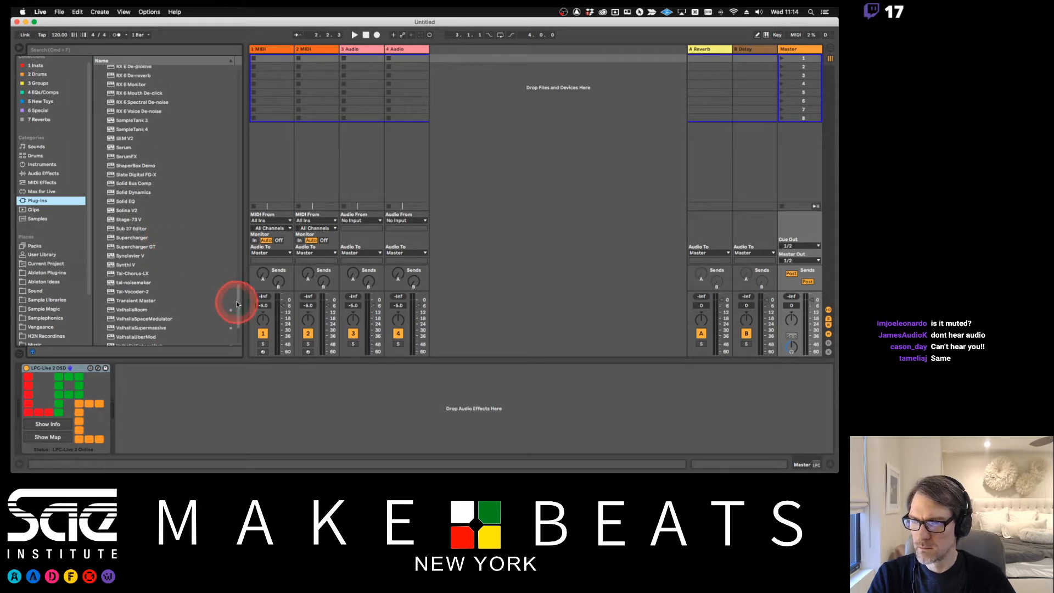
left_click_drag(237, 305, 219, 197)
left_click_drag(131, 131, 265, 83)
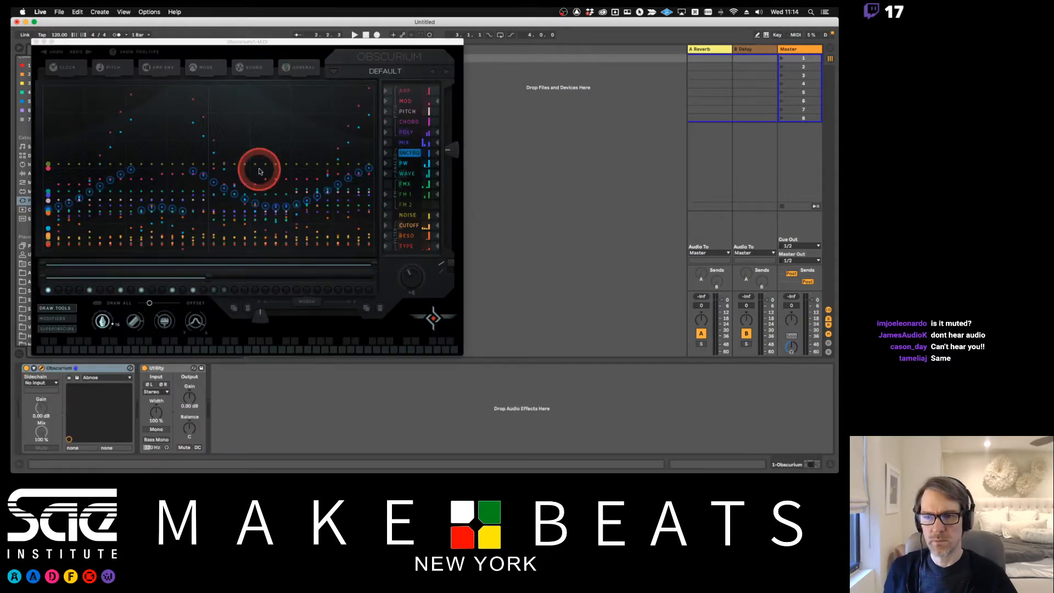
left_click(273, 44)
left_click_drag(273, 44, 583, 41)
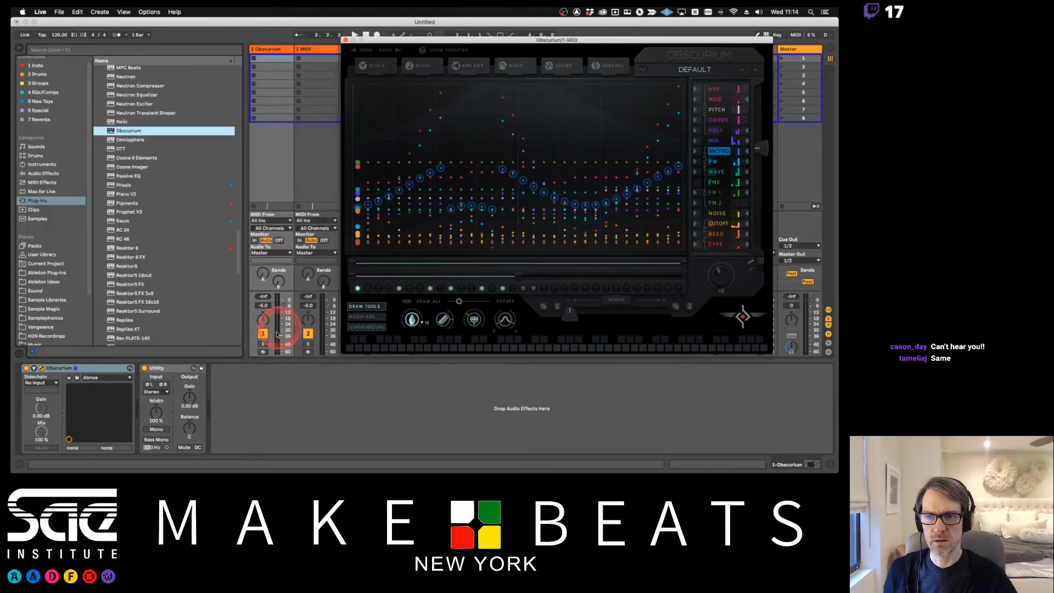
Arm the Obscurium track for recording and choose the plug-in's AREOGAT preset.
left_click(262, 353)
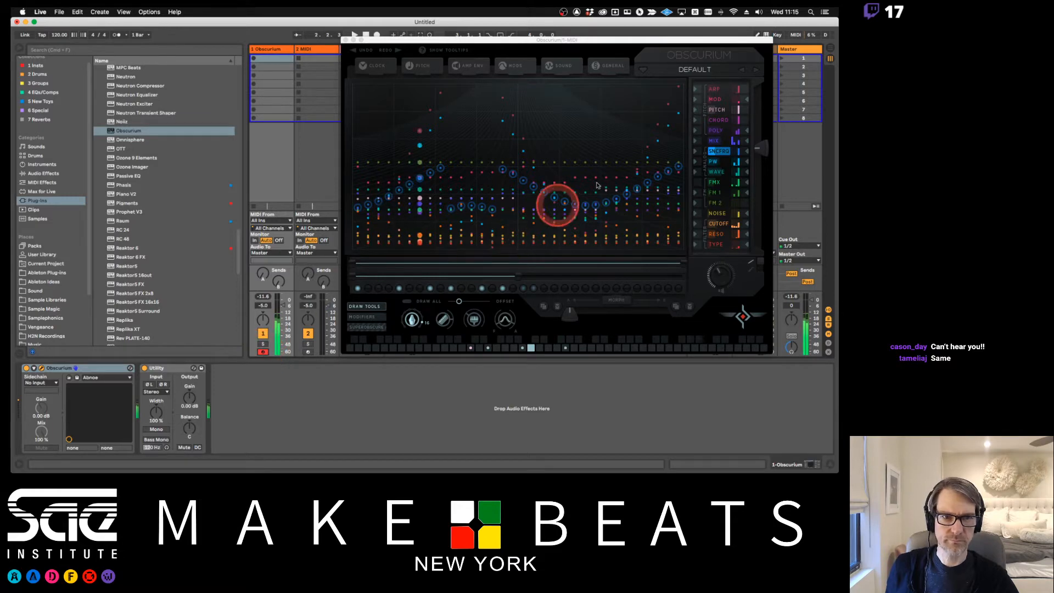
left_click(696, 70)
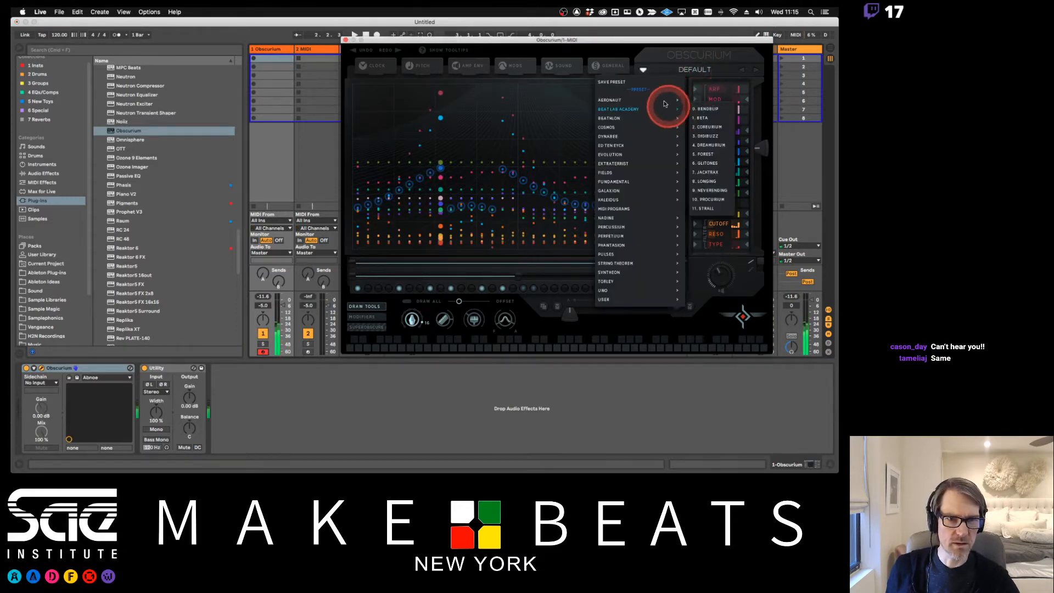
left_click(706, 99)
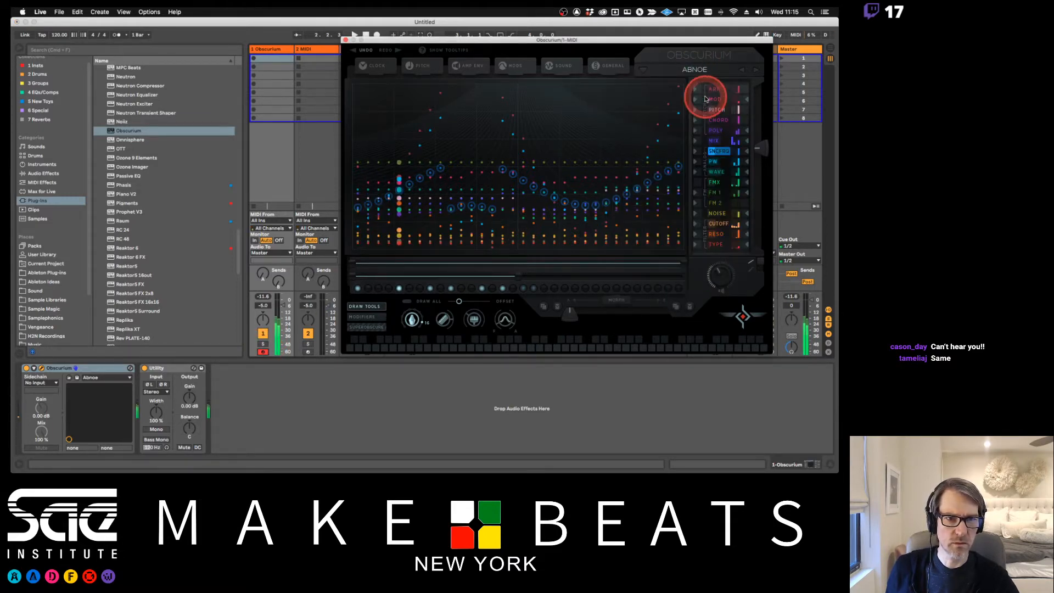
left_click(758, 70)
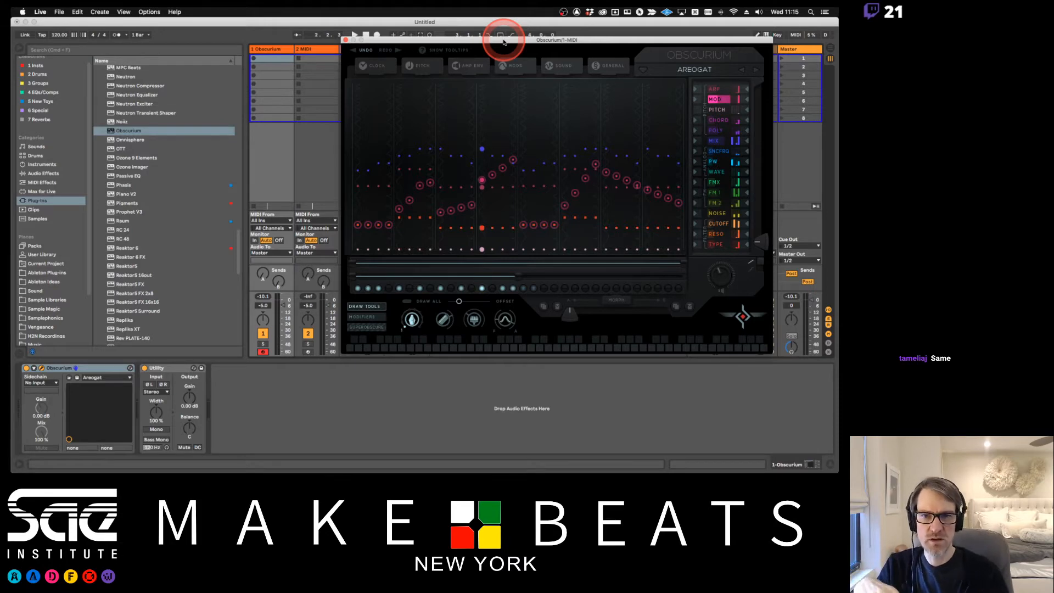
Record ascending long notes from C3 to G3 into the Obscurium track's first clip slot, with the metronome on at 90 BPM.
left_click_drag(503, 42, 539, 43)
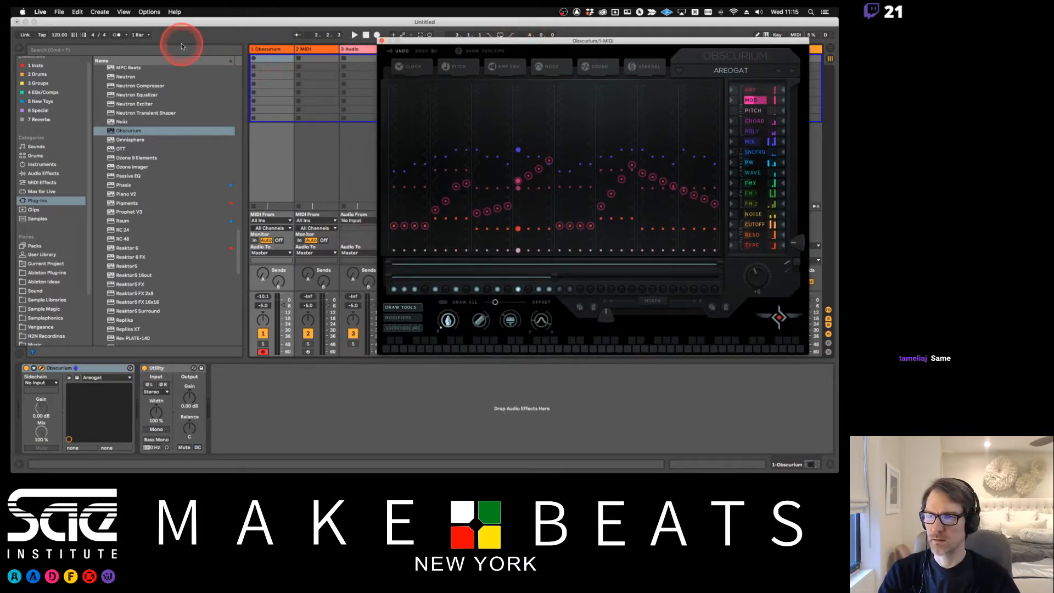
left_click(114, 35)
key("space")
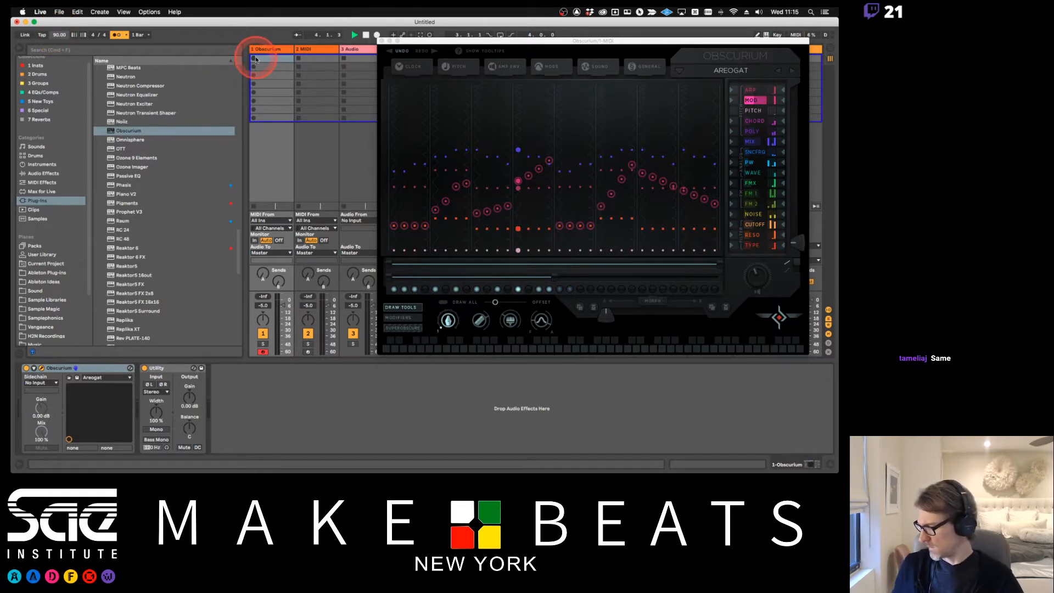
left_click(254, 59)
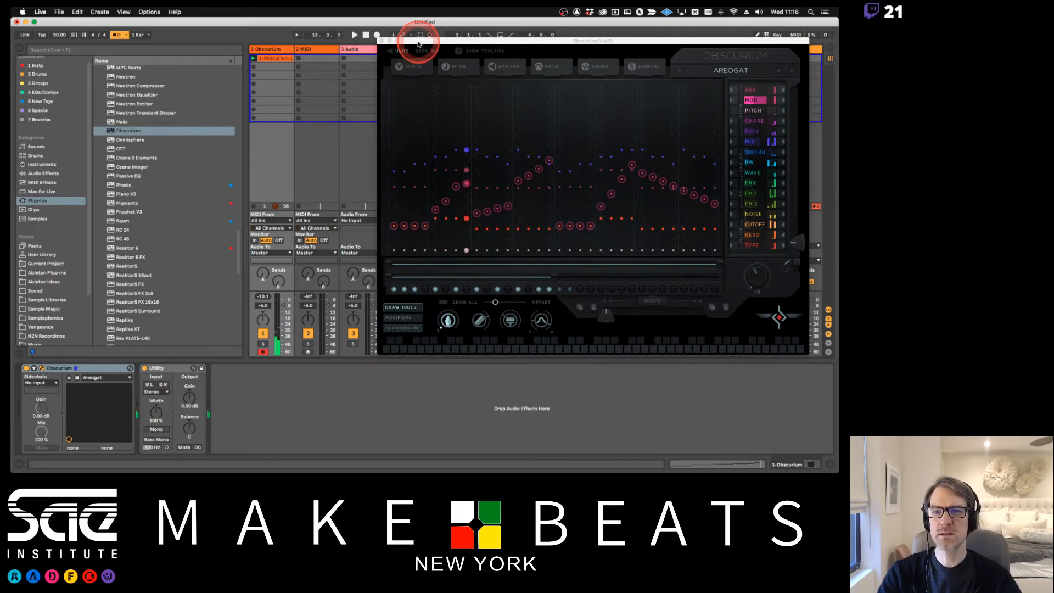
Close the Obscurium window and open the recorded clip's notes for editing.
left_click_drag(418, 44, 379, 152)
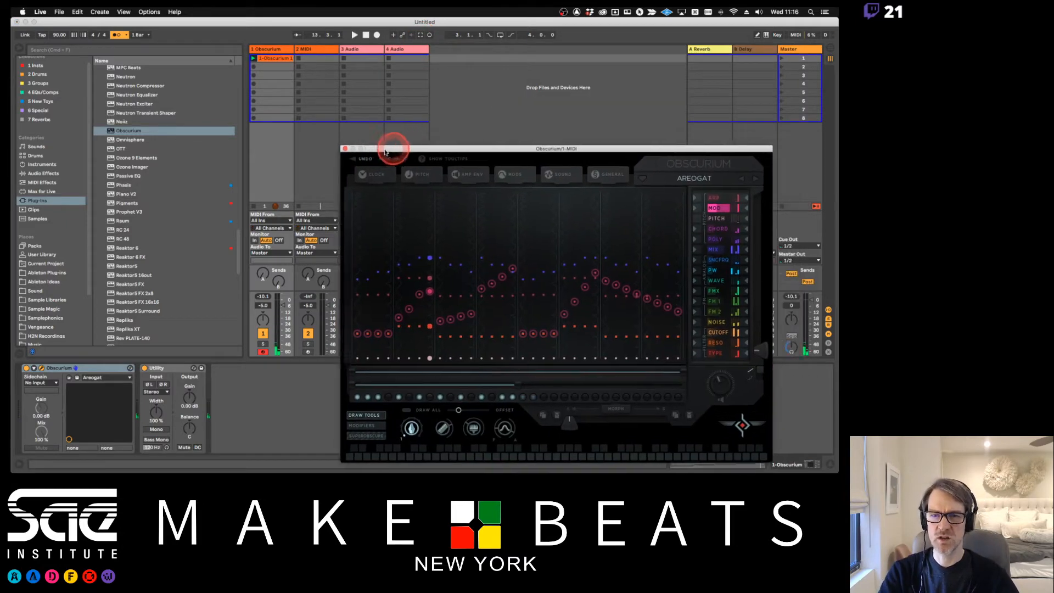
left_click(343, 149)
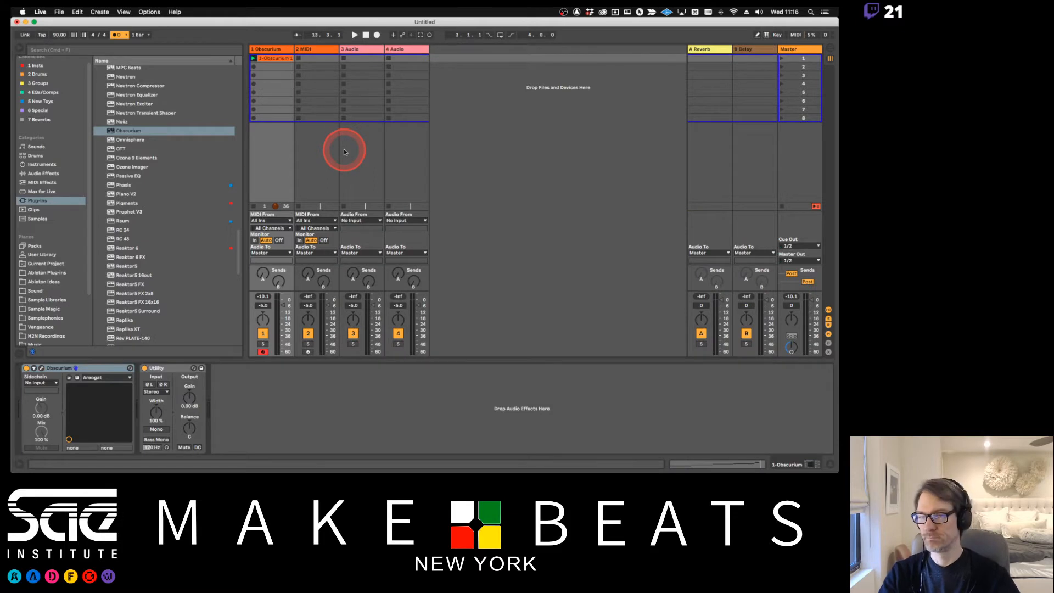
left_click(278, 61)
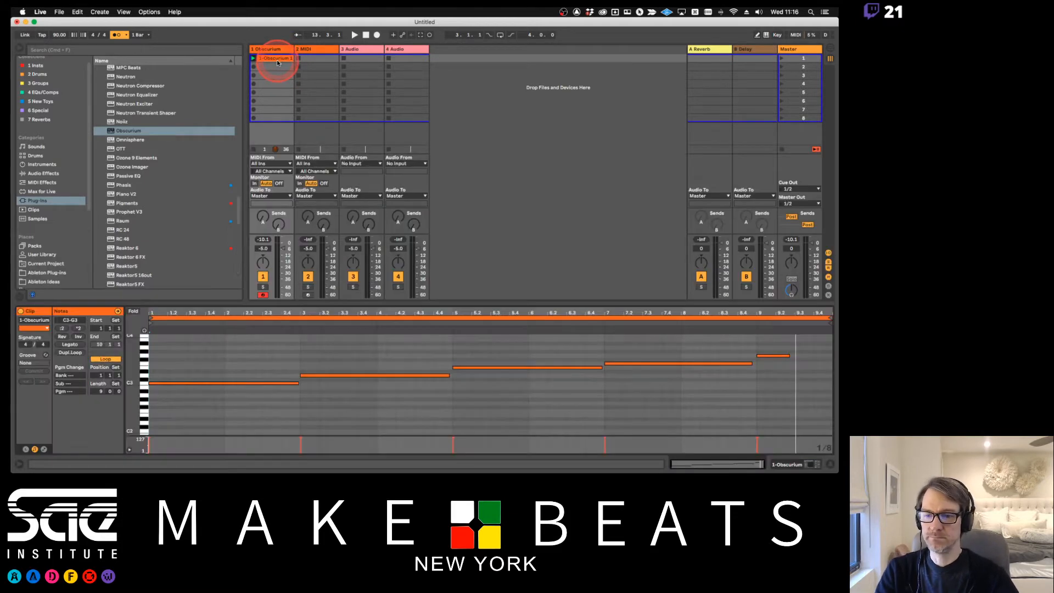
left_click(489, 411)
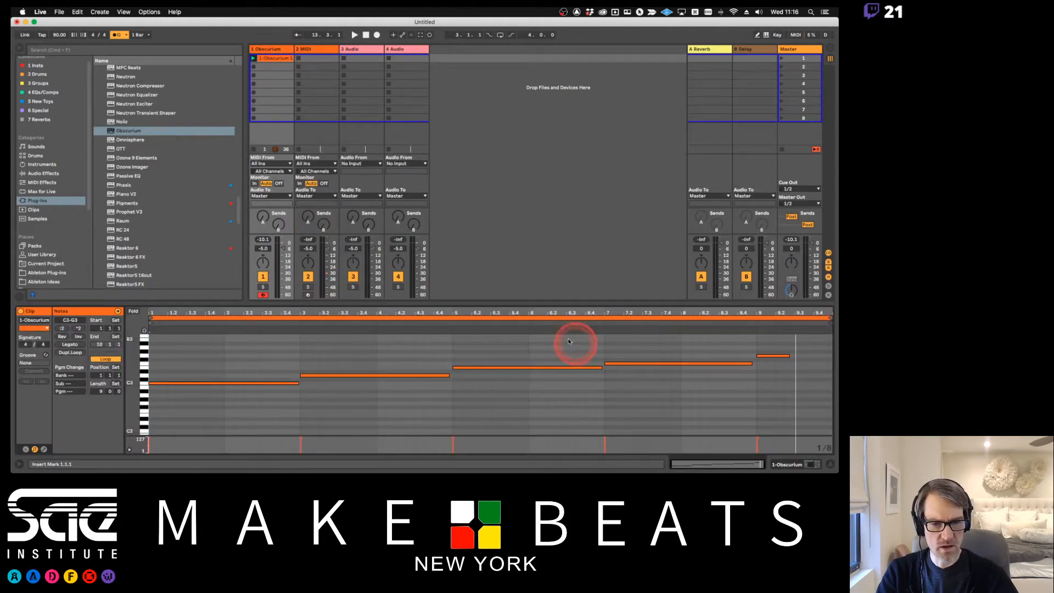
left_click(394, 358)
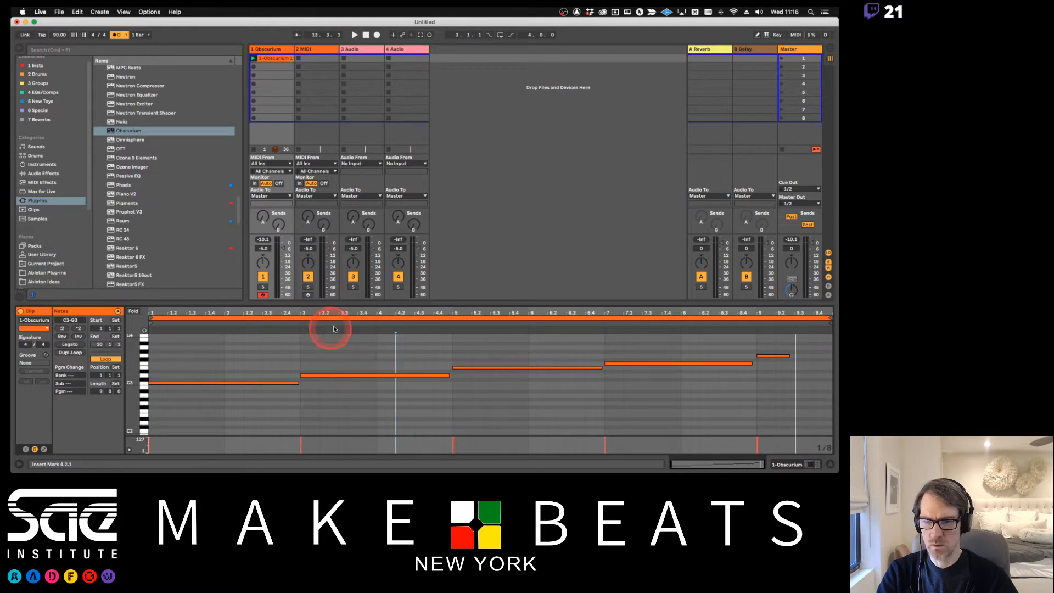
Set the clip's loop length to 16 bars.
left_click(97, 391)
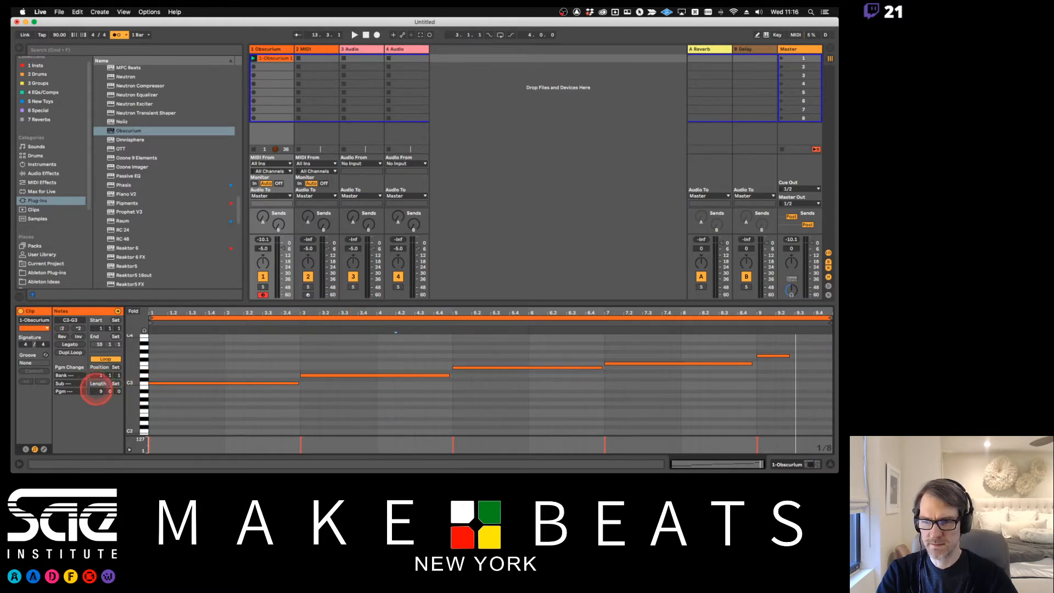
type("16")
key("Return")
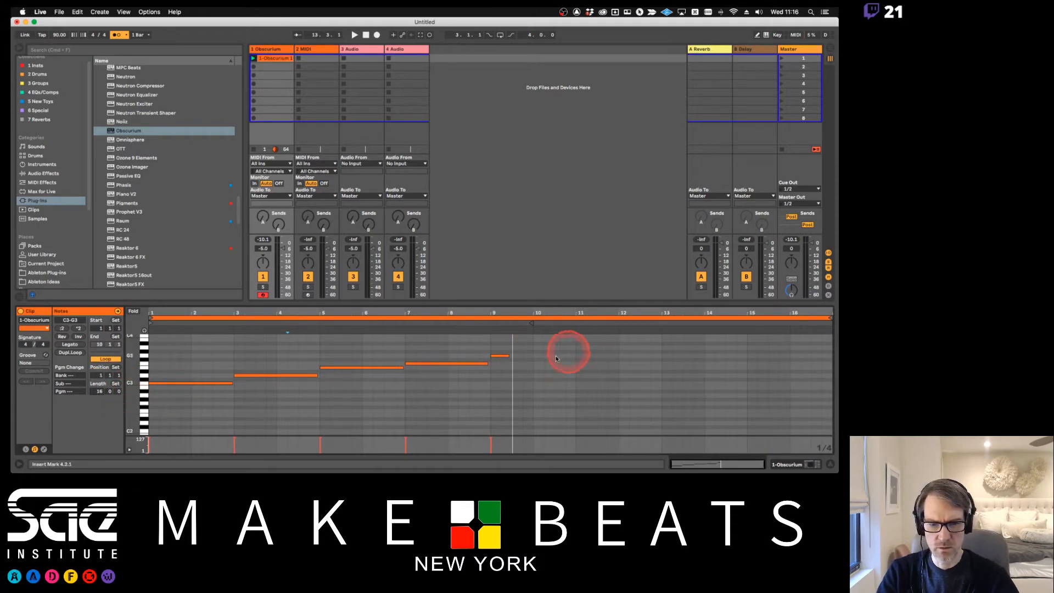
Extend the G3 note to two bars and add two-bar A3 and B3 notes following it.
left_click(513, 362)
left_click_drag(508, 355, 704, 342)
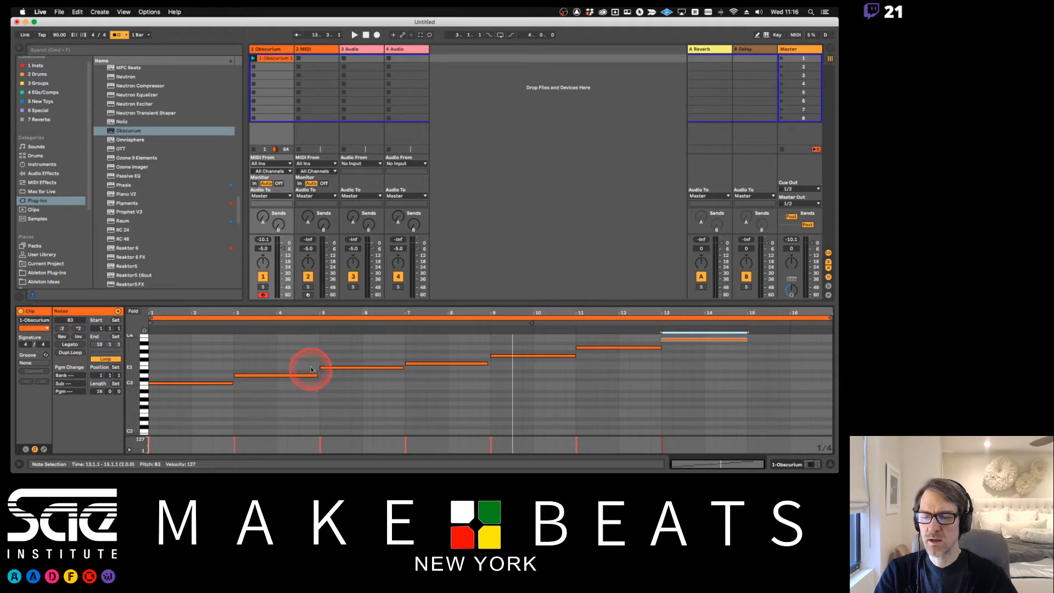
left_click(222, 357)
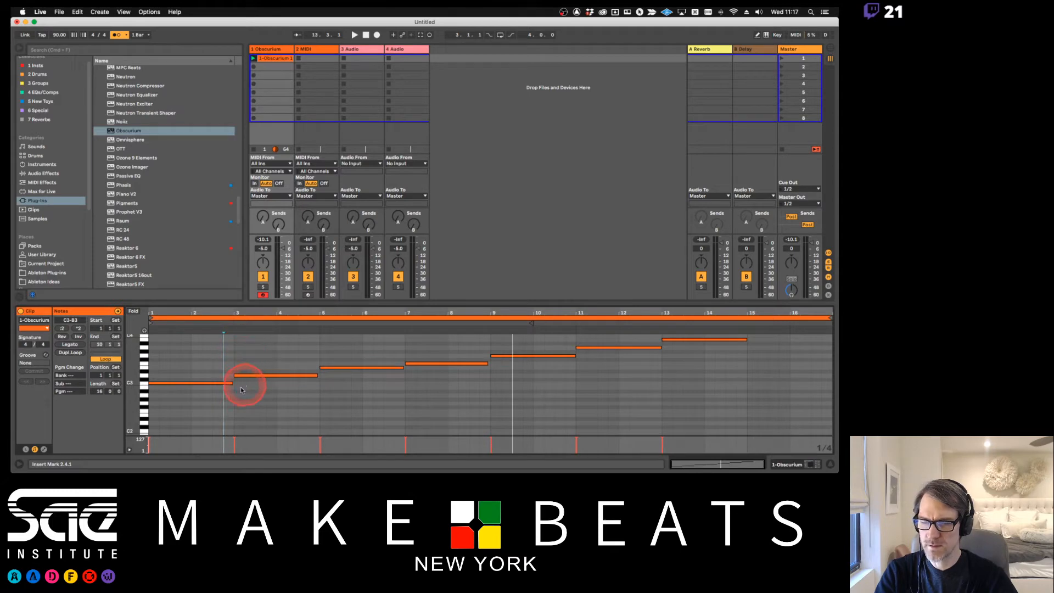
Shift the notes above C3 in one-bar increments so successive notes start every three bars, from D3 at bar 4 to B3 at bar 19.
mouse_move(300, 374)
left_mouse_down()
mouse_move(301, 391)
mouse_move(706, 357)
mouse_move(748, 332)
mouse_move(739, 342)
left_mouse_up()
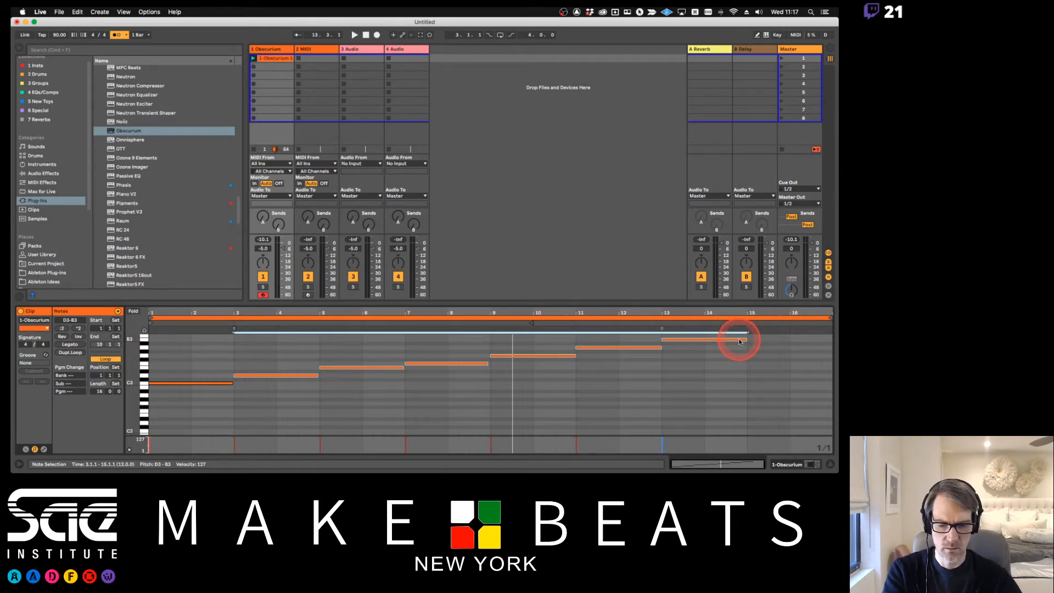
key("Right")
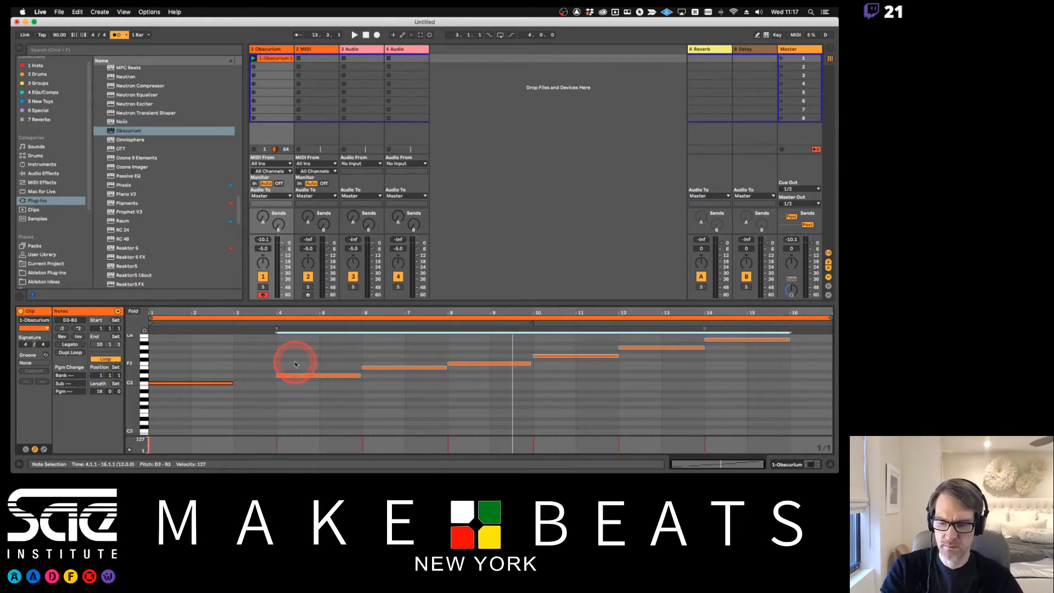
left_click(319, 376, "shift")
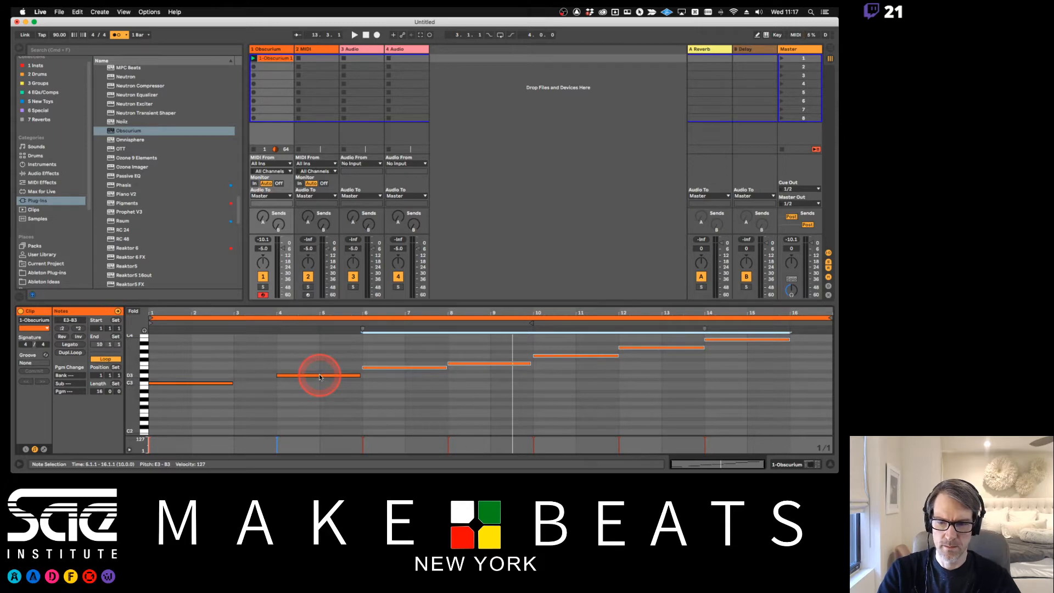
key("Right")
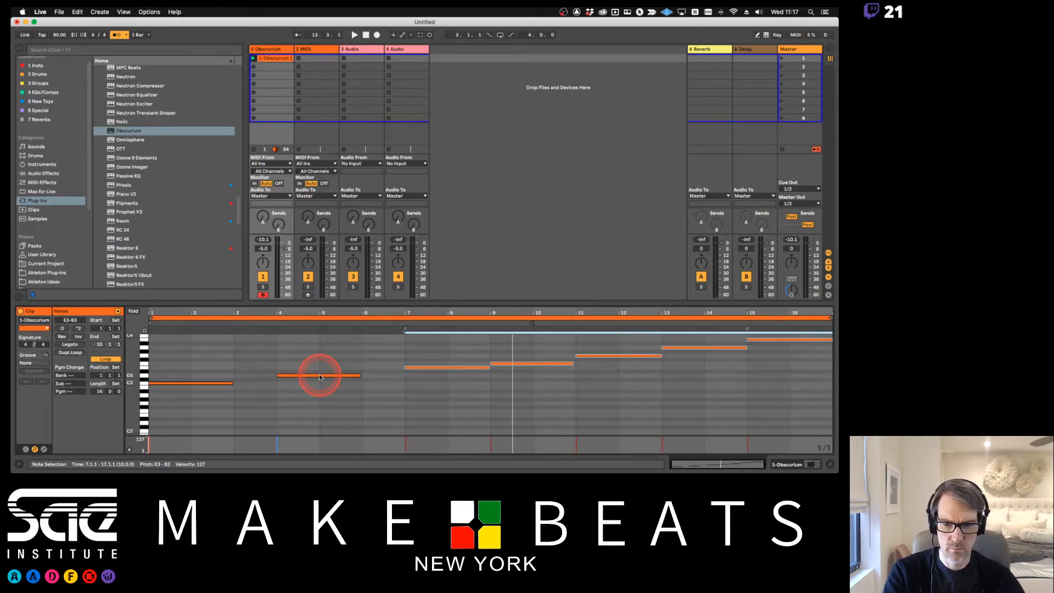
left_click(437, 369, "shift")
key("Right")
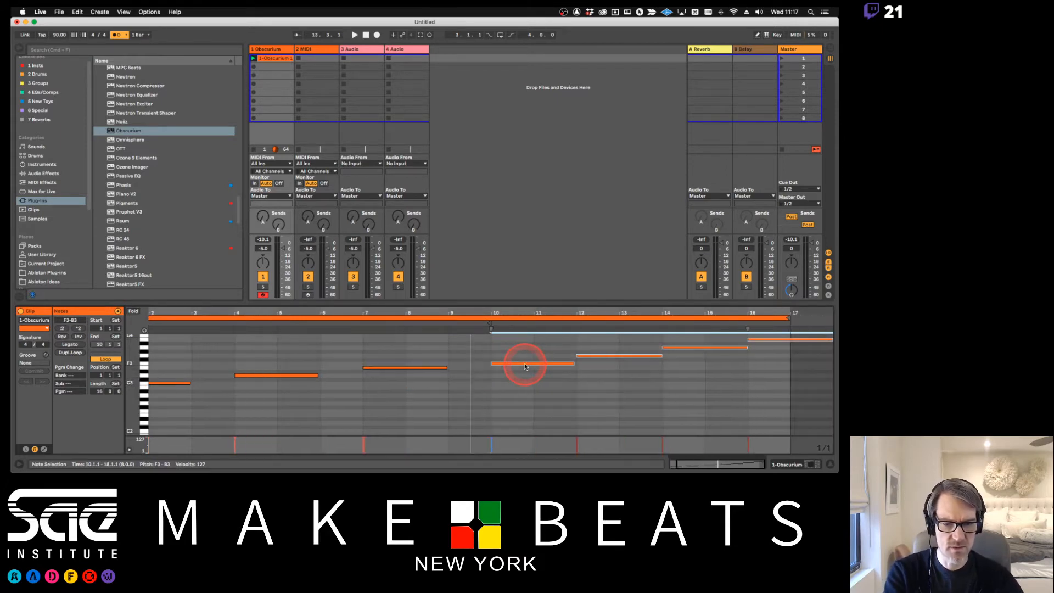
left_click(549, 365, "shift")
key("Right")
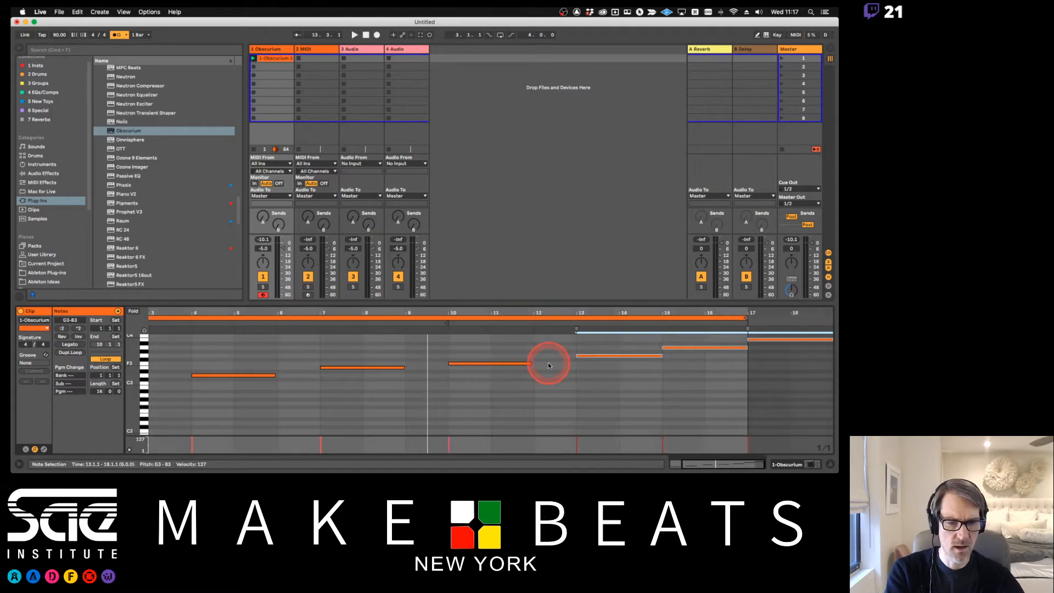
left_click(600, 358, "shift")
key("Right")
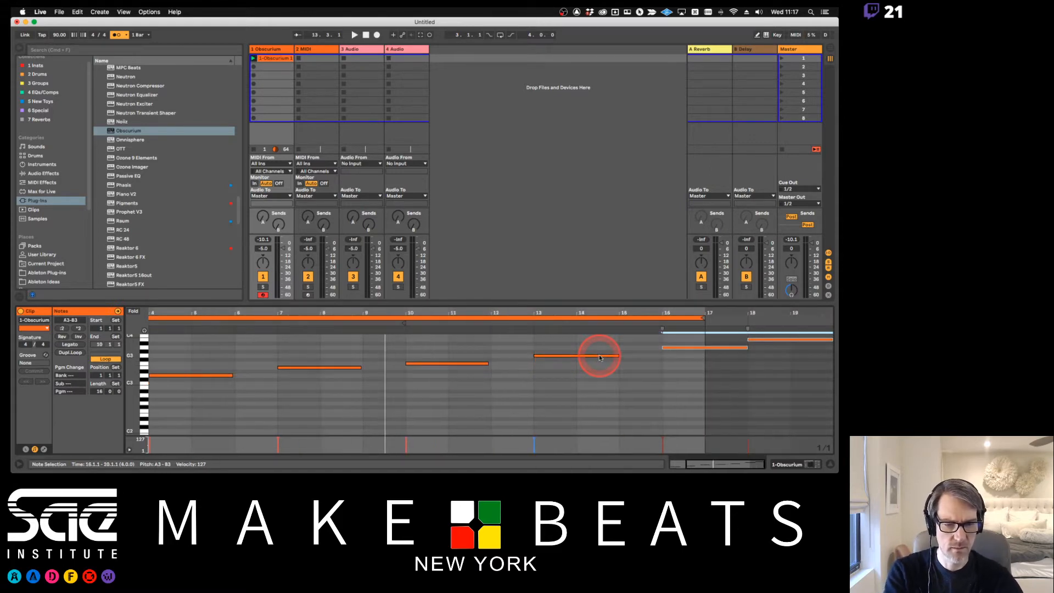
key("Right")
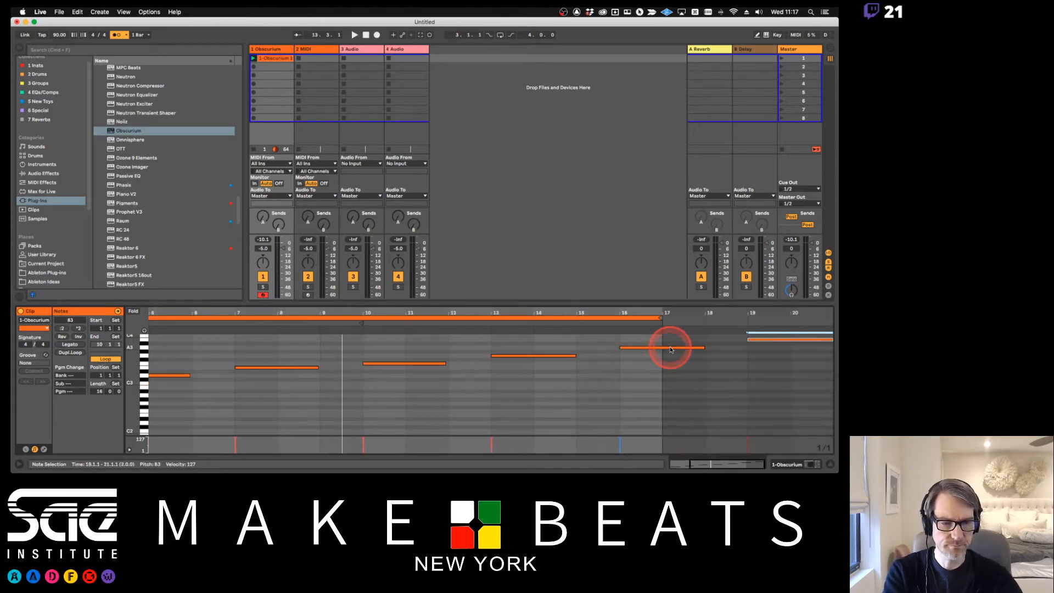
Extend the clip's loop length to 21 bars and turn off the metronome.
left_click(663, 320)
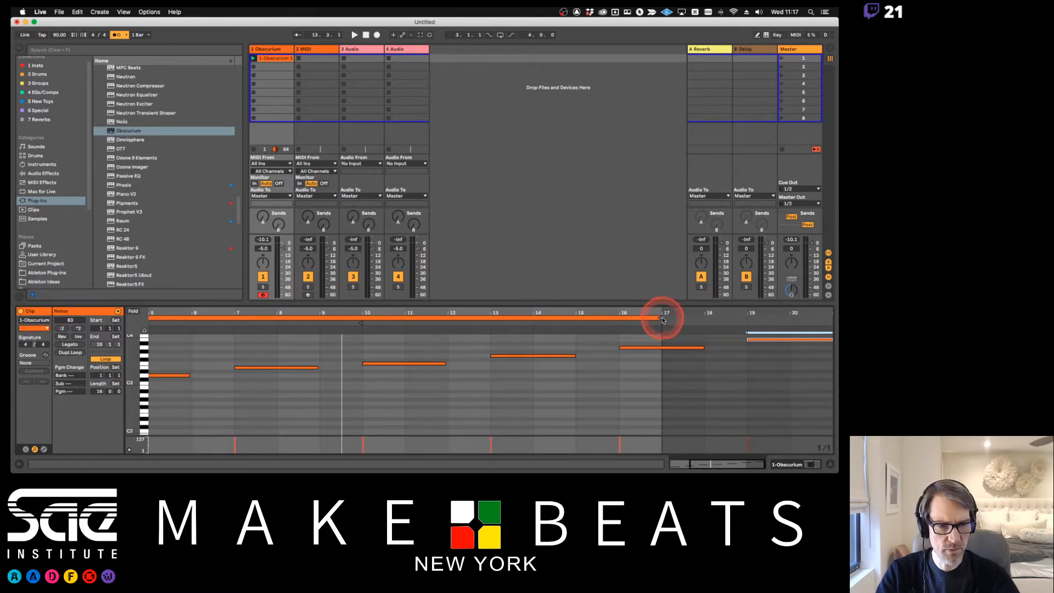
left_click_drag(663, 319, 803, 319)
double_click(756, 313)
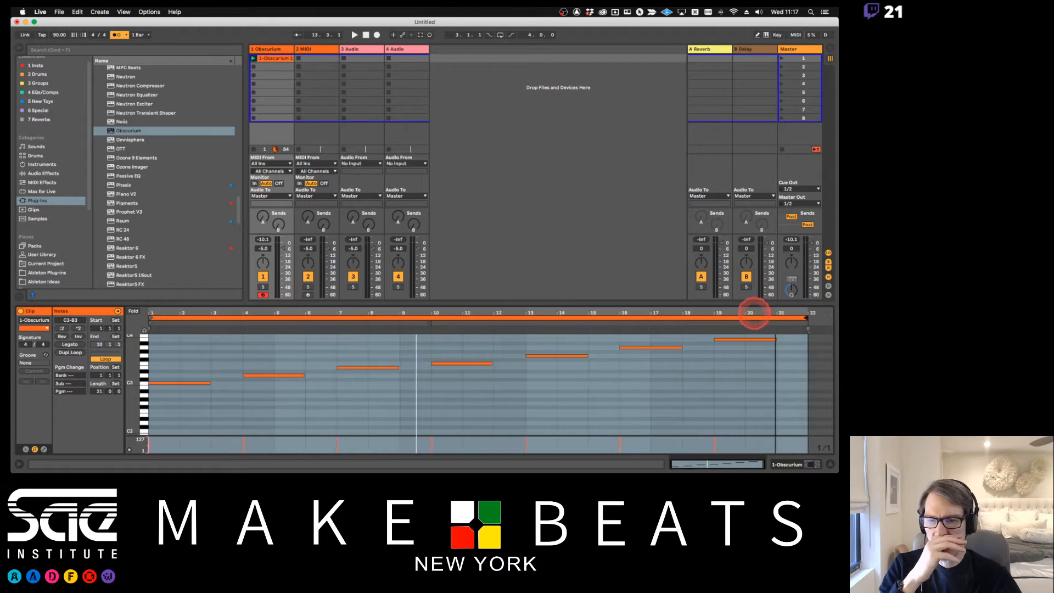
left_click(116, 36)
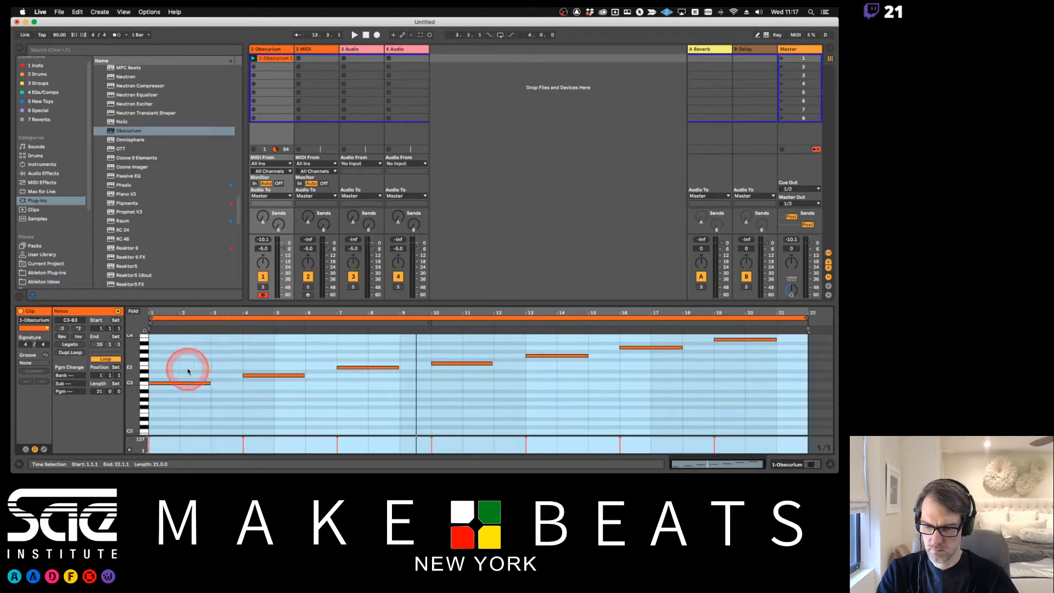
Lengthen the C3, D3 and E3 notes to exactly two bars each and fold the note editor to the used pitches.
key("super+a")
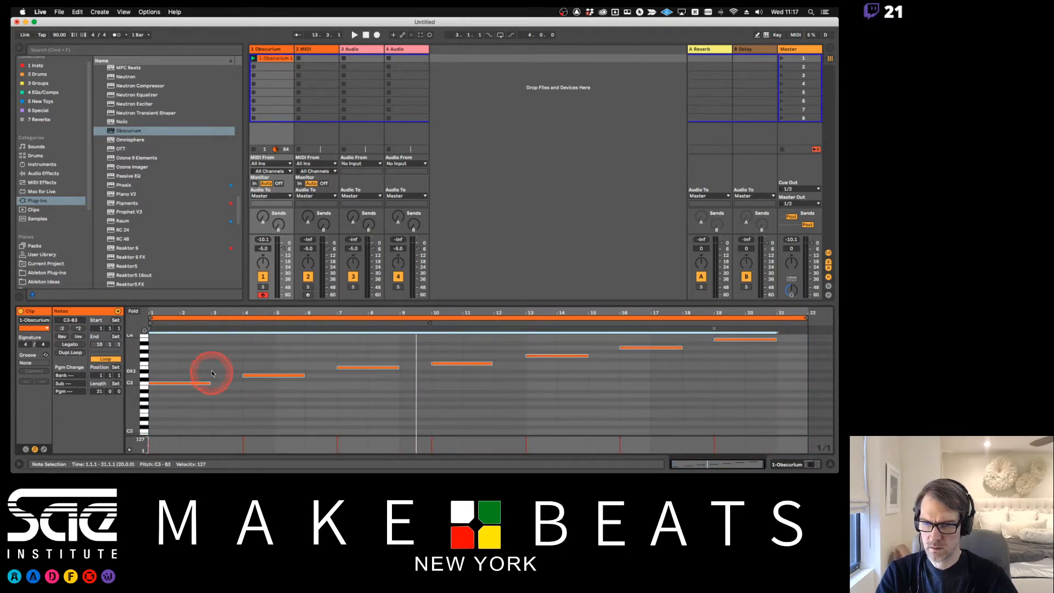
left_click(212, 373)
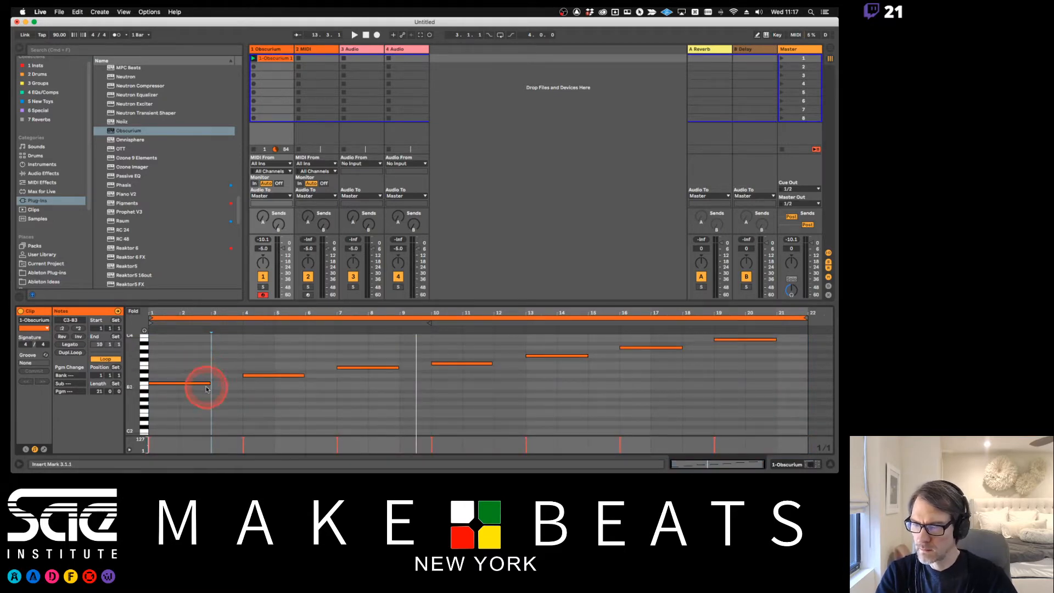
left_click(210, 384)
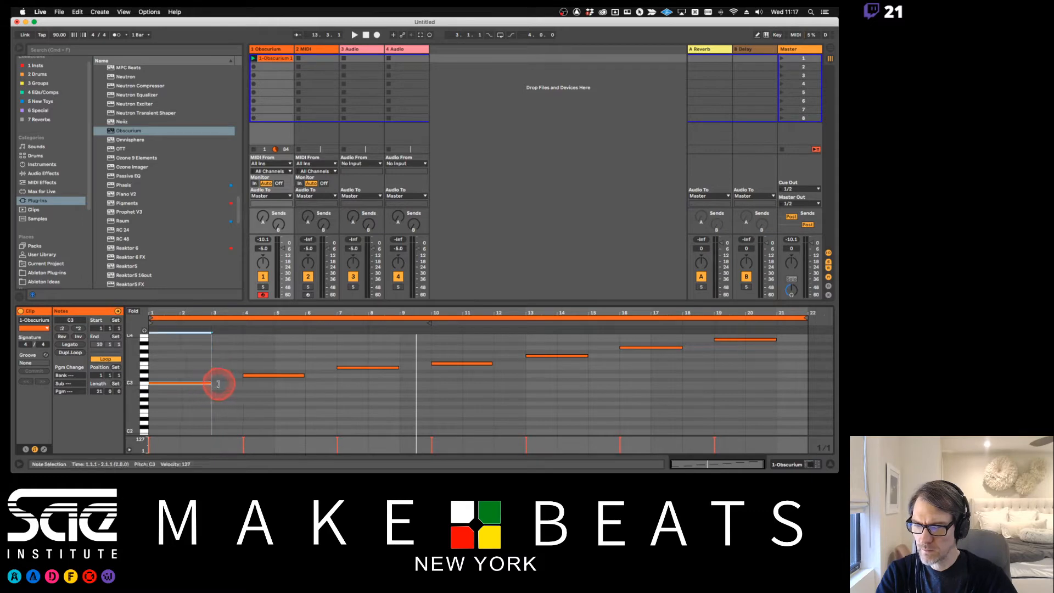
left_click(304, 376)
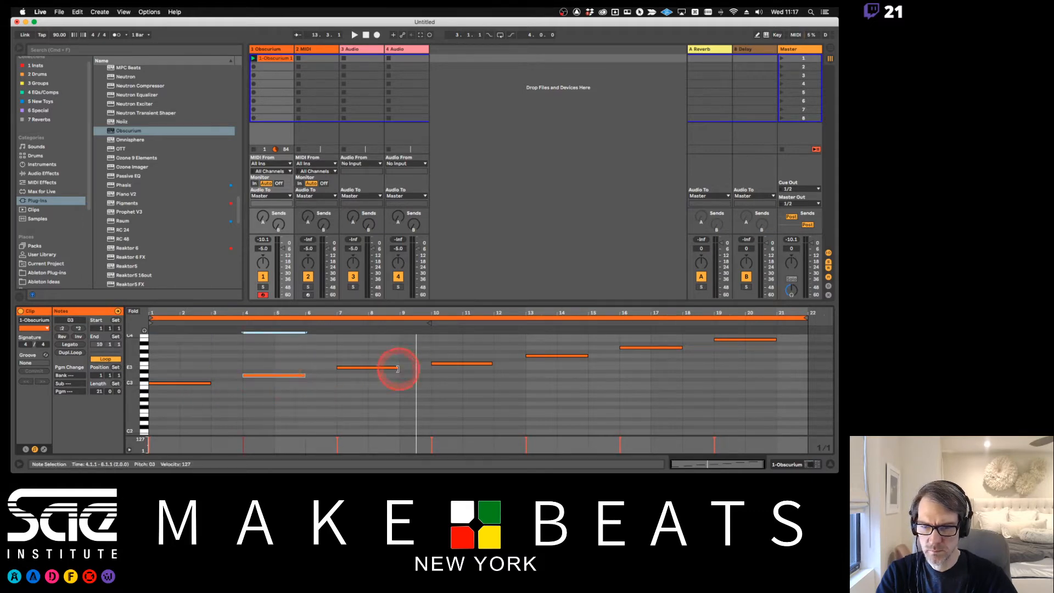
left_click(398, 368)
left_click(134, 311)
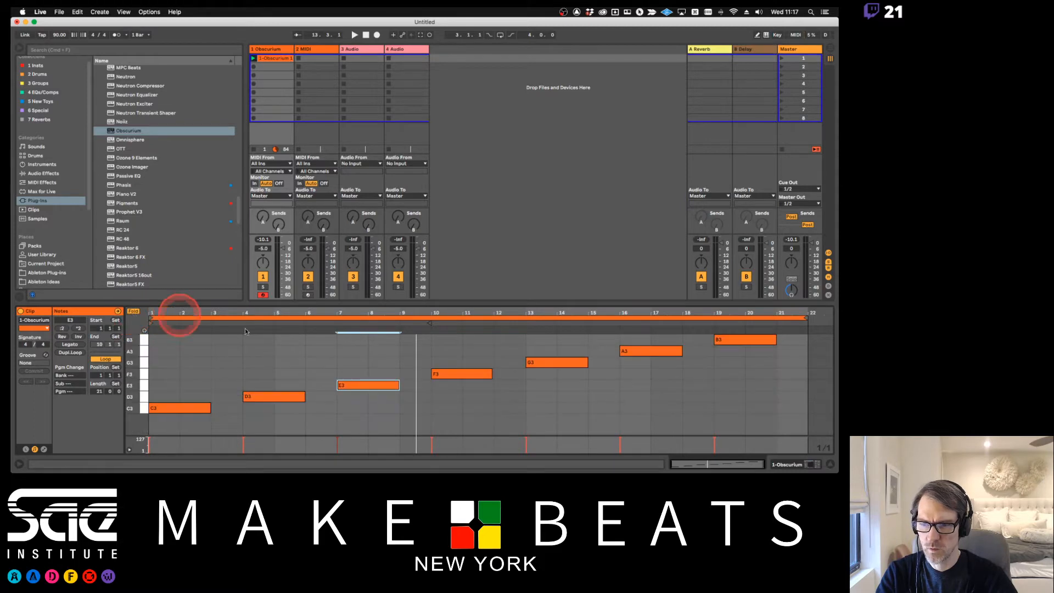
Adjust the ends of the F3, G3, A3 and B3 notes so each lasts exactly two bars.
left_click(498, 398)
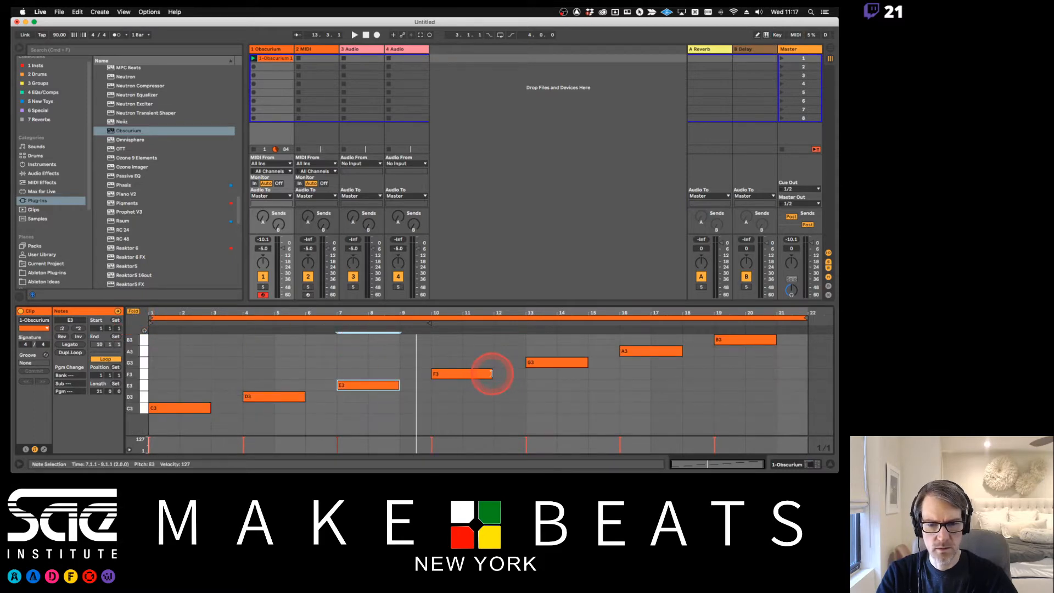
left_click(491, 374)
mouse_move(587, 362)
left_mouse_down()
mouse_move(599, 358)
mouse_move(587, 364)
left_mouse_up()
left_click_drag(681, 351, 682, 351)
mouse_move(775, 341)
left_mouse_down()
mouse_move(786, 344)
mouse_move(775, 342)
left_mouse_up()
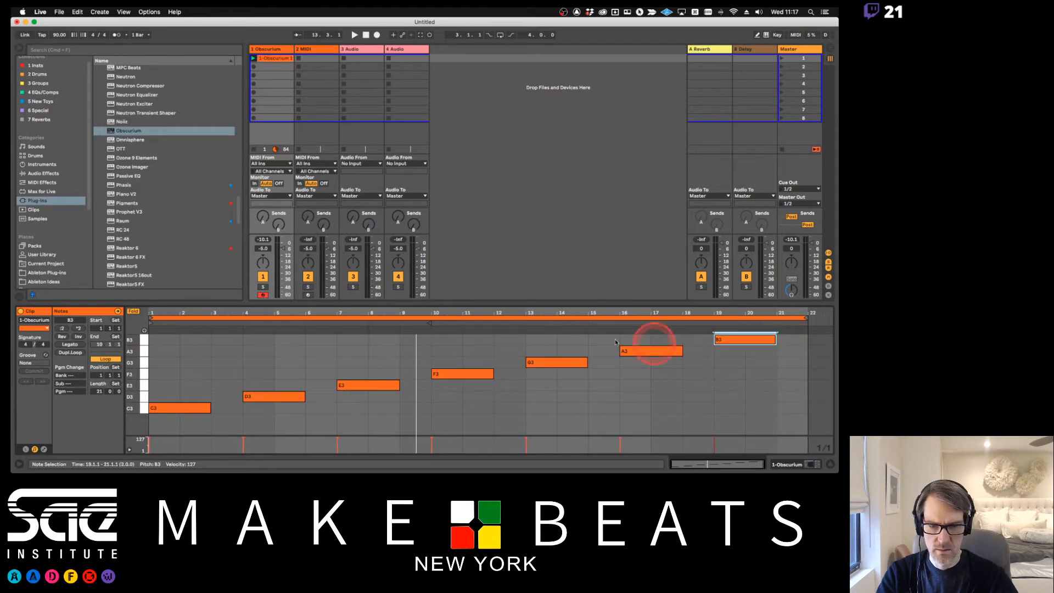
mouse_move(586, 366)
left_mouse_down()
mouse_move(558, 366)
mouse_move(592, 360)
left_mouse_up()
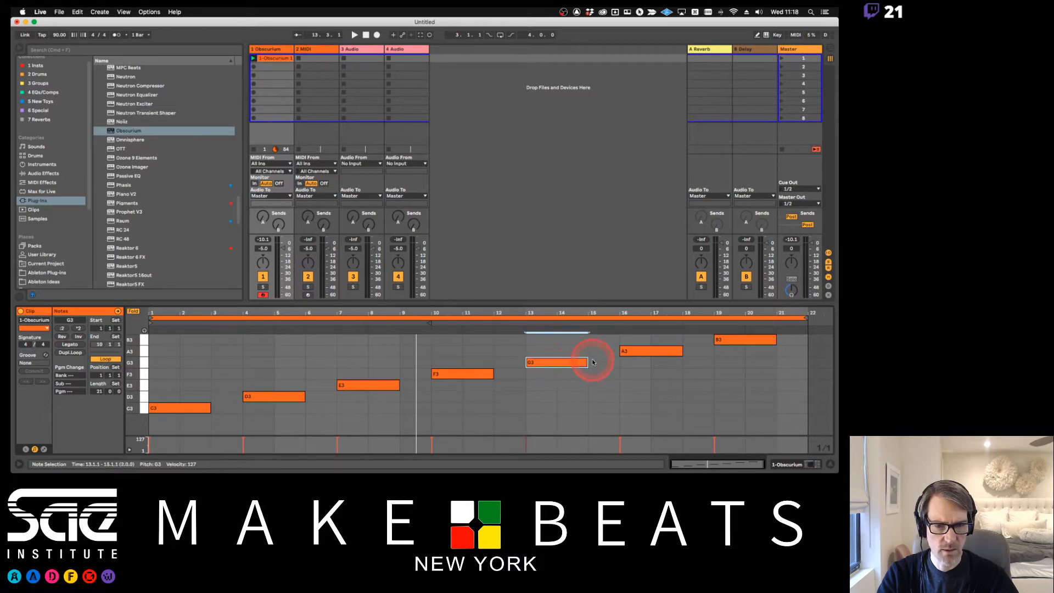
Apply Legato to all the notes from C3 to B3 and shorten them together to two bars each.
left_click_drag(589, 312, 606, 312)
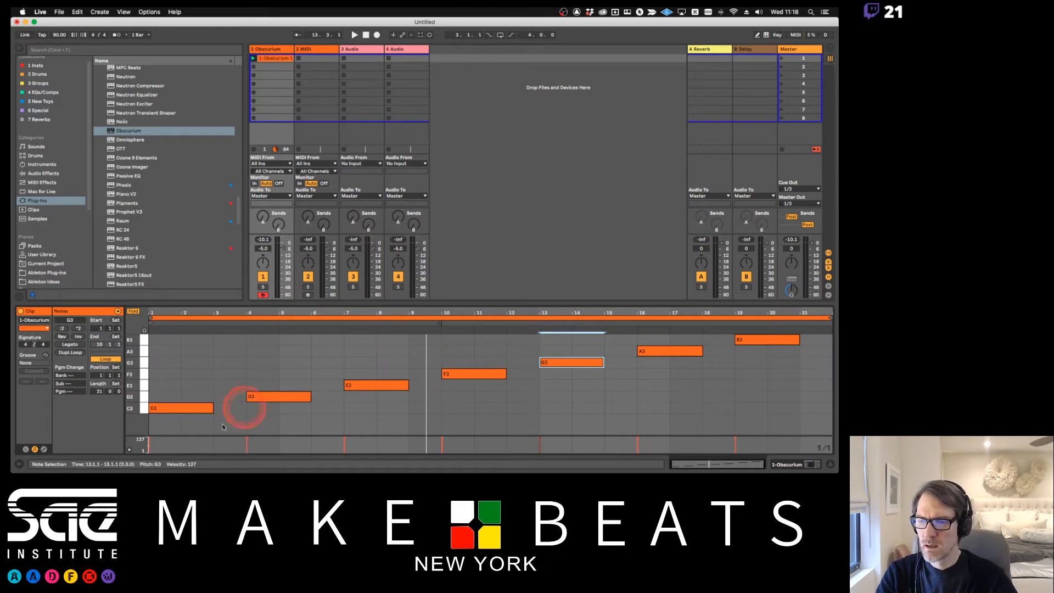
left_click(177, 355)
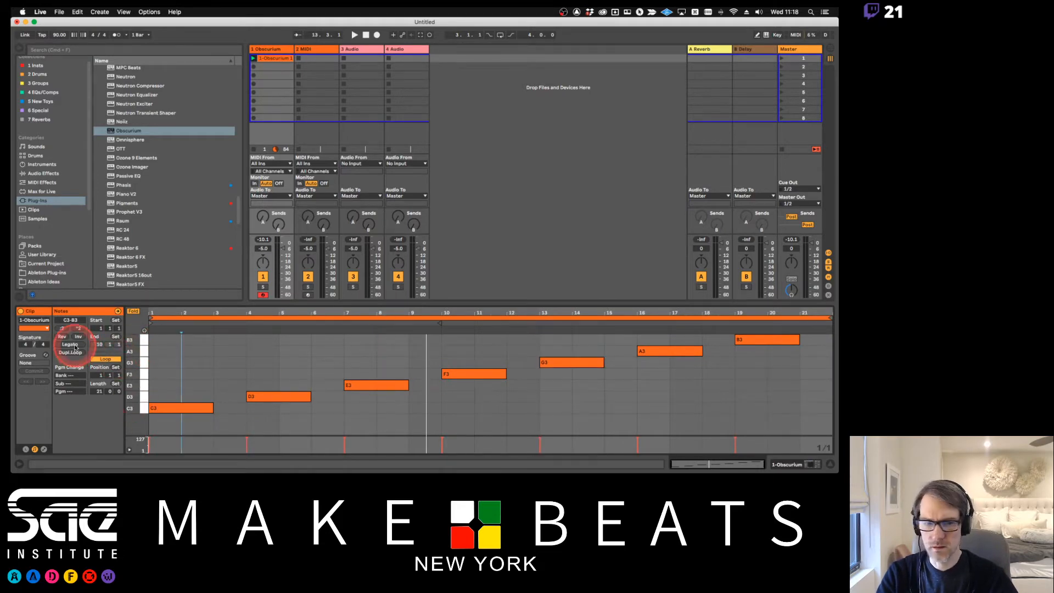
left_click(75, 346)
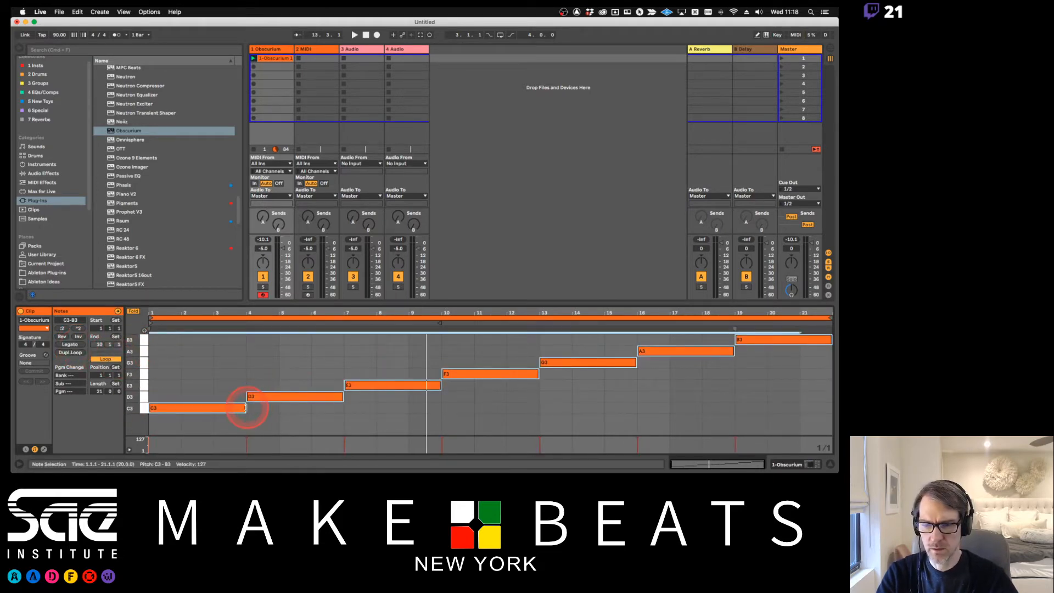
left_click_drag(246, 408, 215, 402)
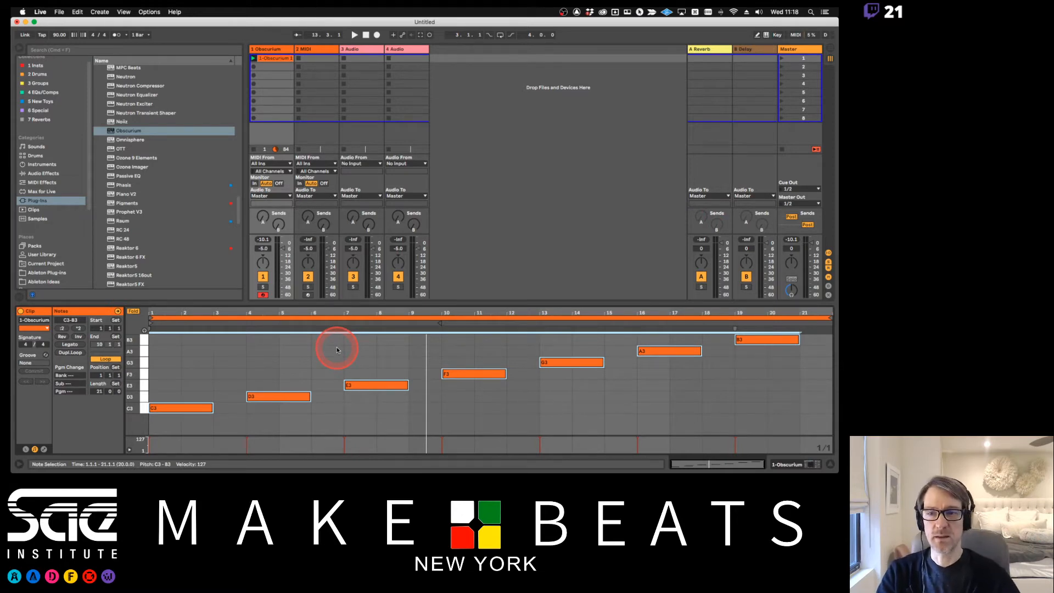
Play the Obscurium clip to hear the spaced notes.
left_click(270, 61)
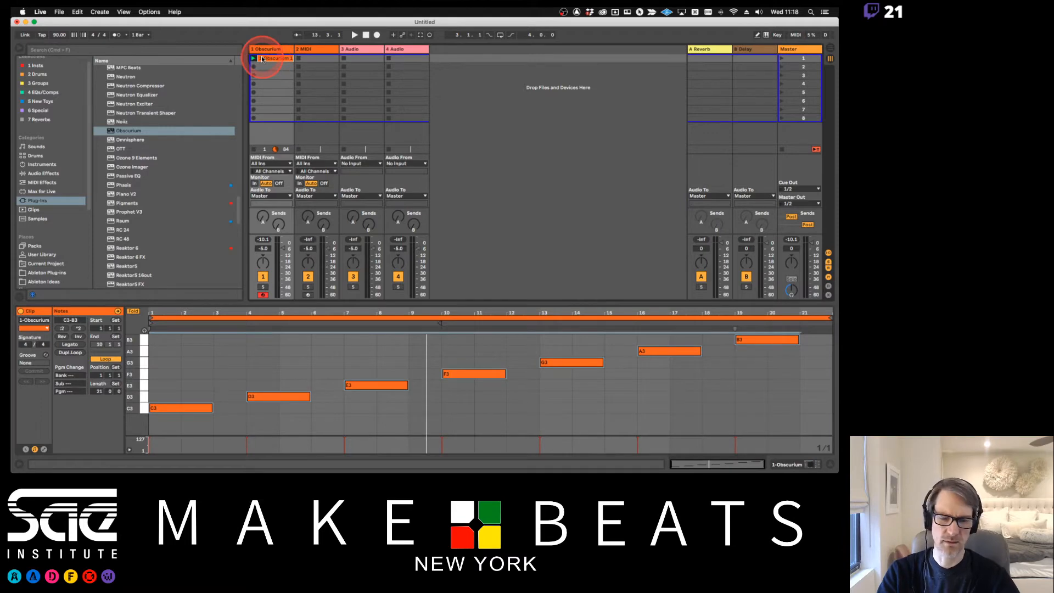
key("space")
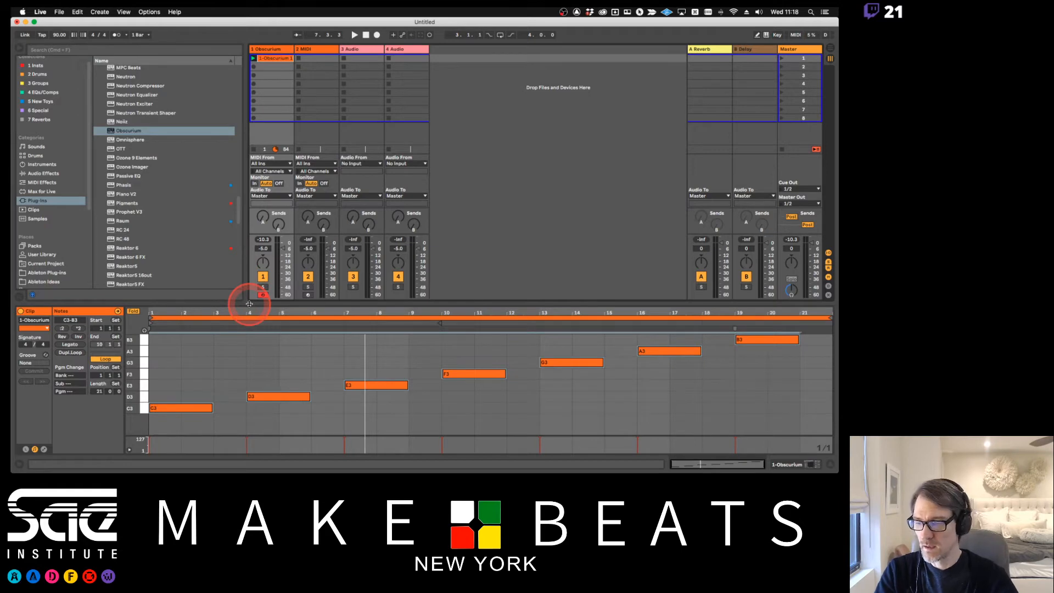
Unfold the note editor to show every pitch and try to extend the selection of all notes to the end of the clip.
left_click(179, 394)
key("super+a")
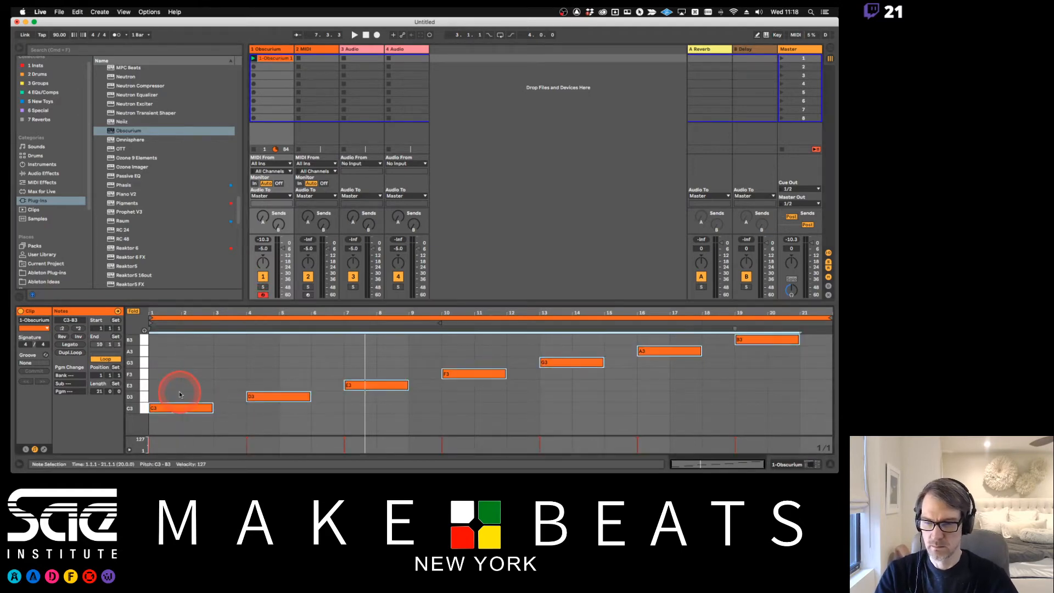
left_click(133, 311)
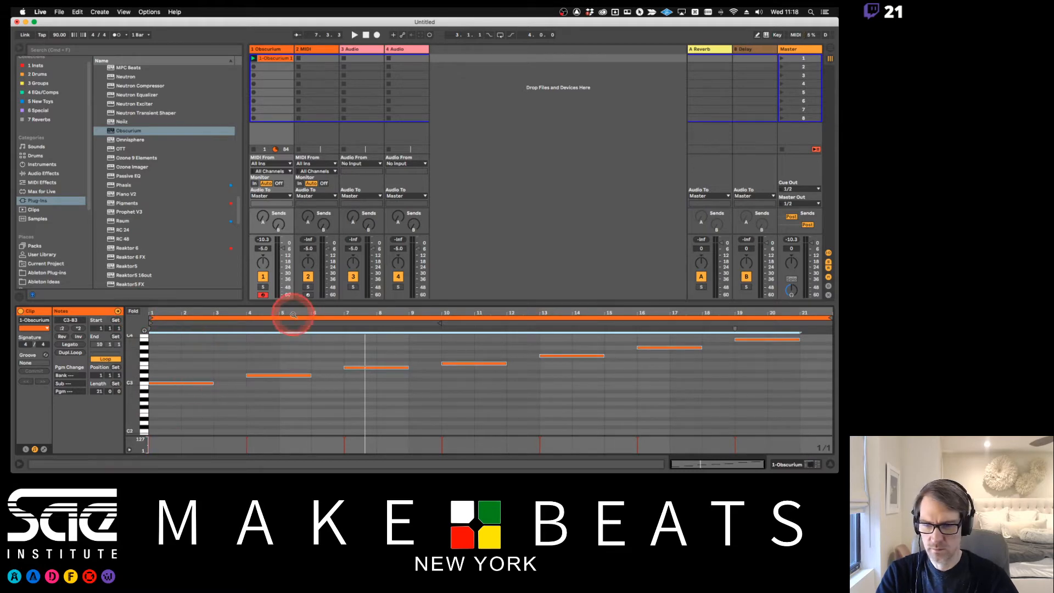
left_click(827, 357, "shift")
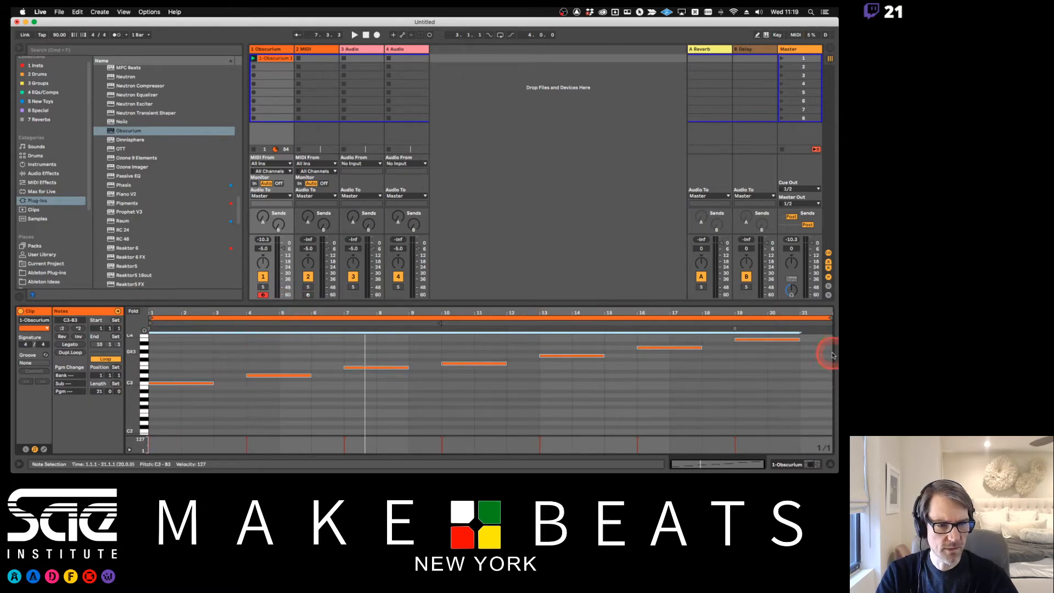
left_click(733, 358, "shift")
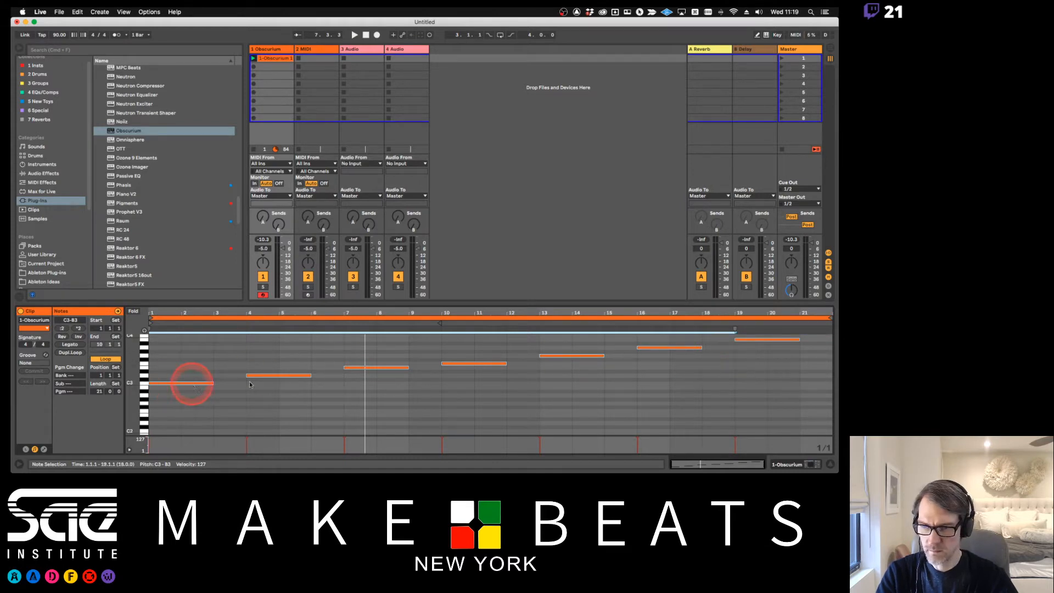
left_click(828, 365)
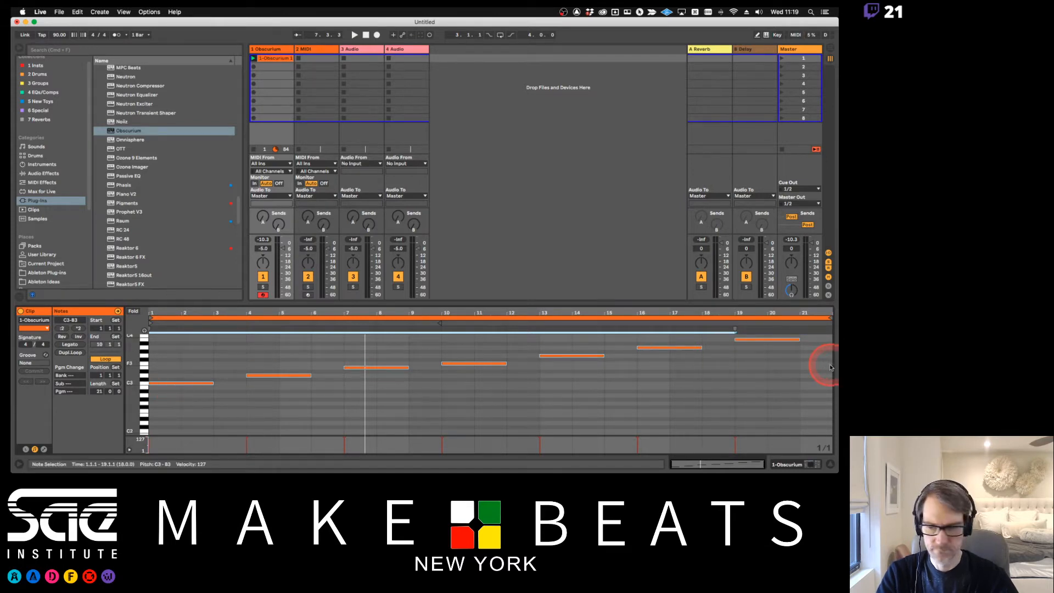
Delete the B3 note and shorten the clip's loop to 18 bars.
left_click(768, 339)
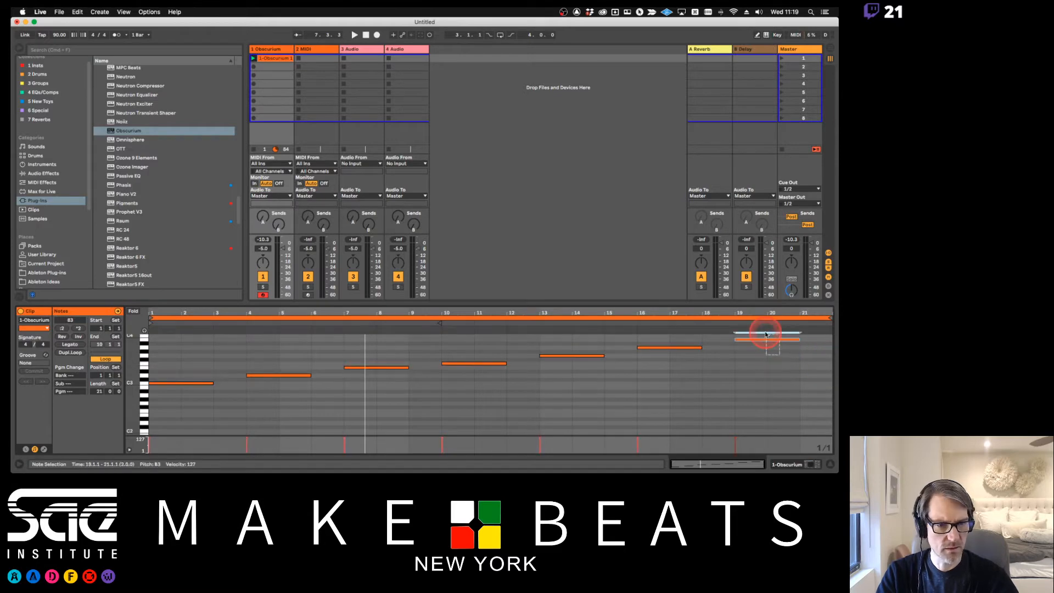
key("Delete")
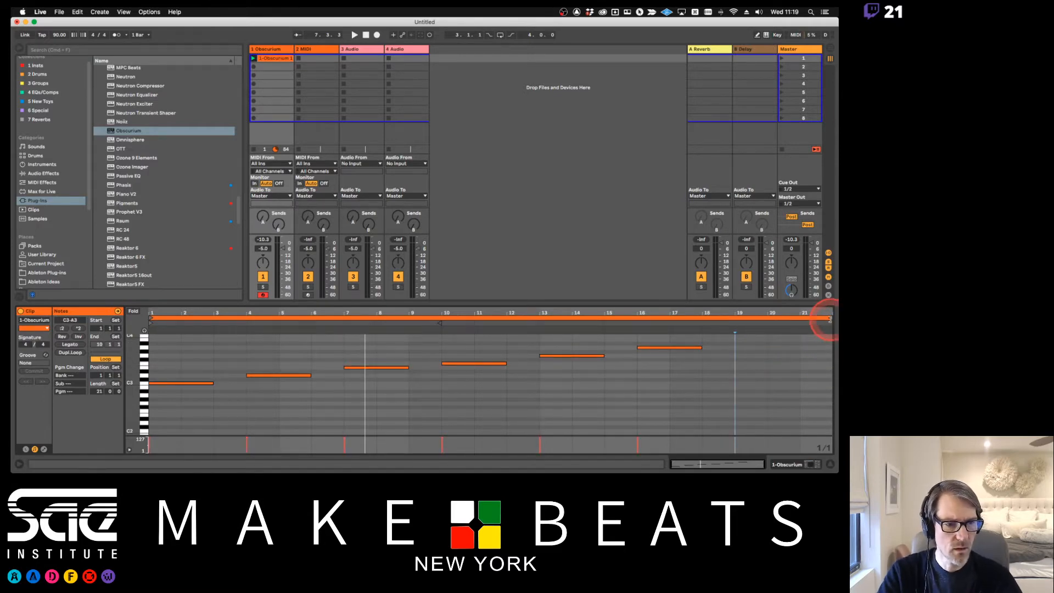
left_click_drag(829, 318, 736, 318)
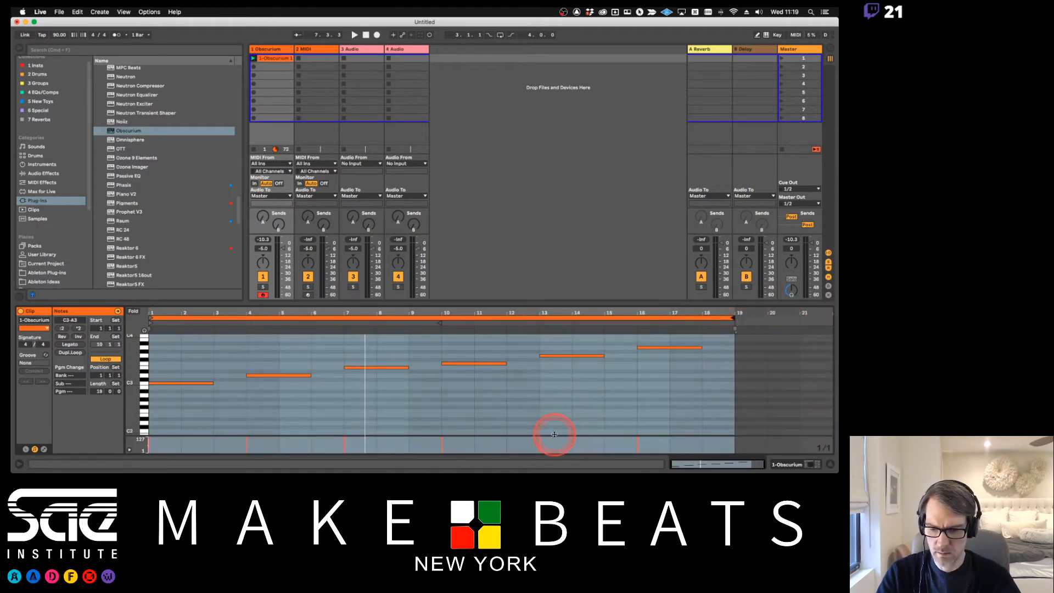
Duplicate the C3 to A3 notes with their trailing gap from bar 19, extend the loop to 36 bars and set the grid to 1/1.
key("super+a")
left_click(734, 382, "shift")
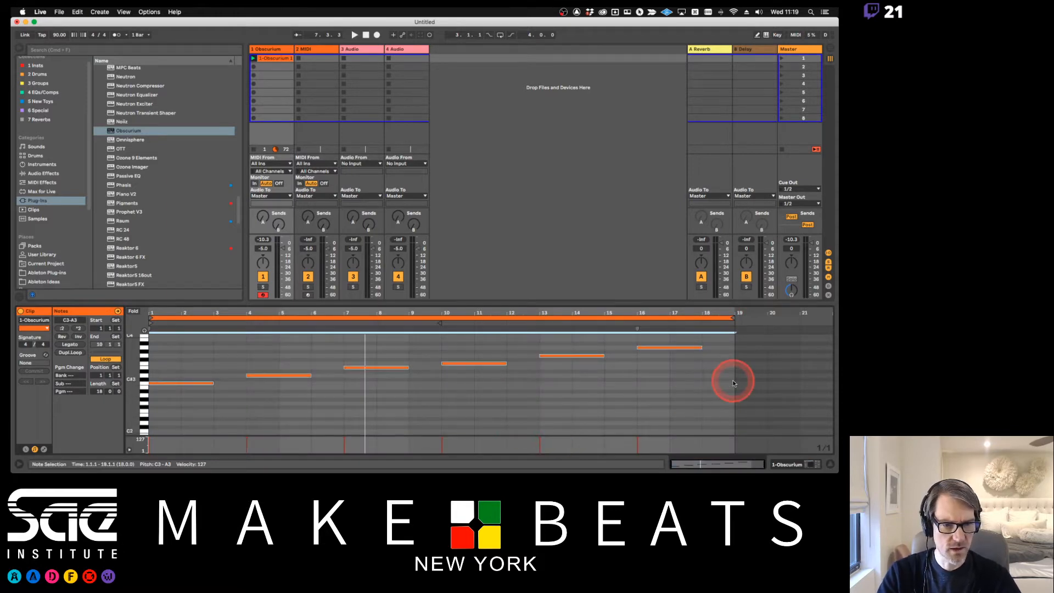
key("super+d")
left_click_drag(534, 318, 641, 311)
mouse_move(501, 317)
left_mouse_down()
mouse_move(834, 325)
mouse_move(798, 324)
left_mouse_up()
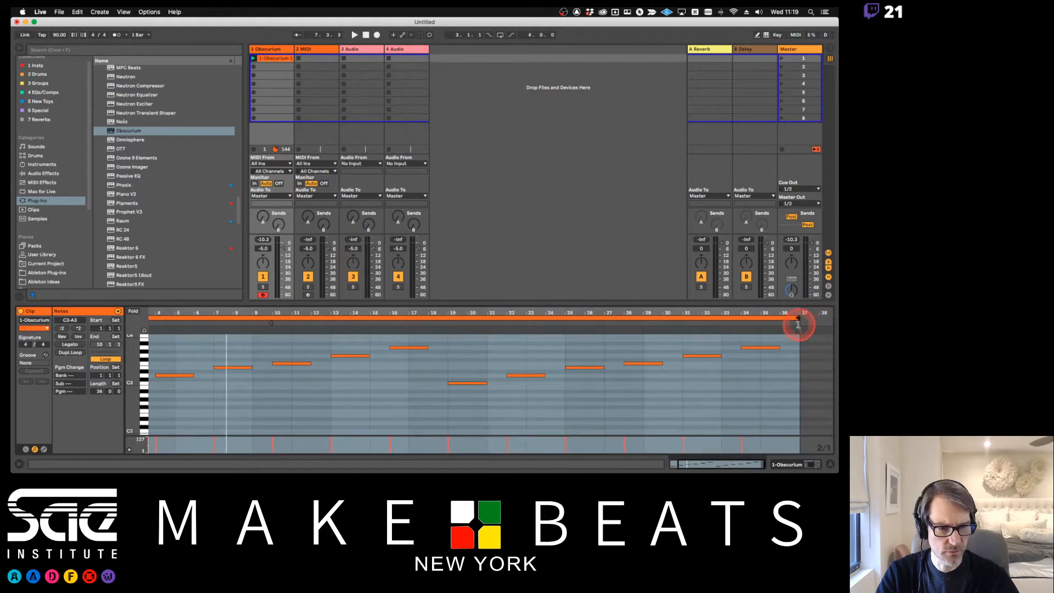
key("super+1")
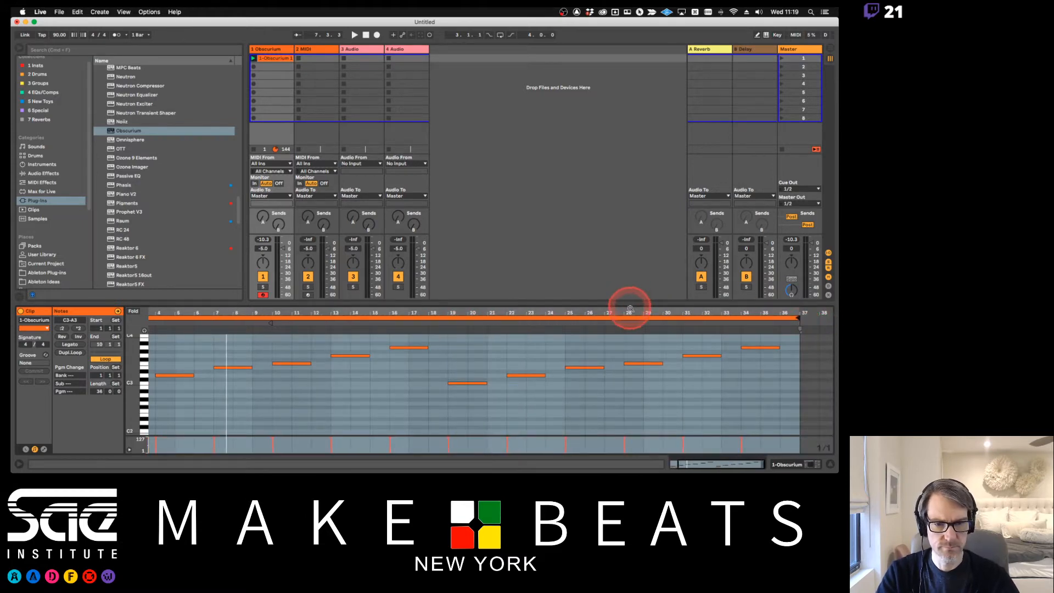
left_click_drag(629, 308, 643, 301)
Transpose the first six notes down one octave and insert a two-bar B2 at bar 19, shifting the upper notes three bars later.
left_click_drag(154, 347, 453, 435)
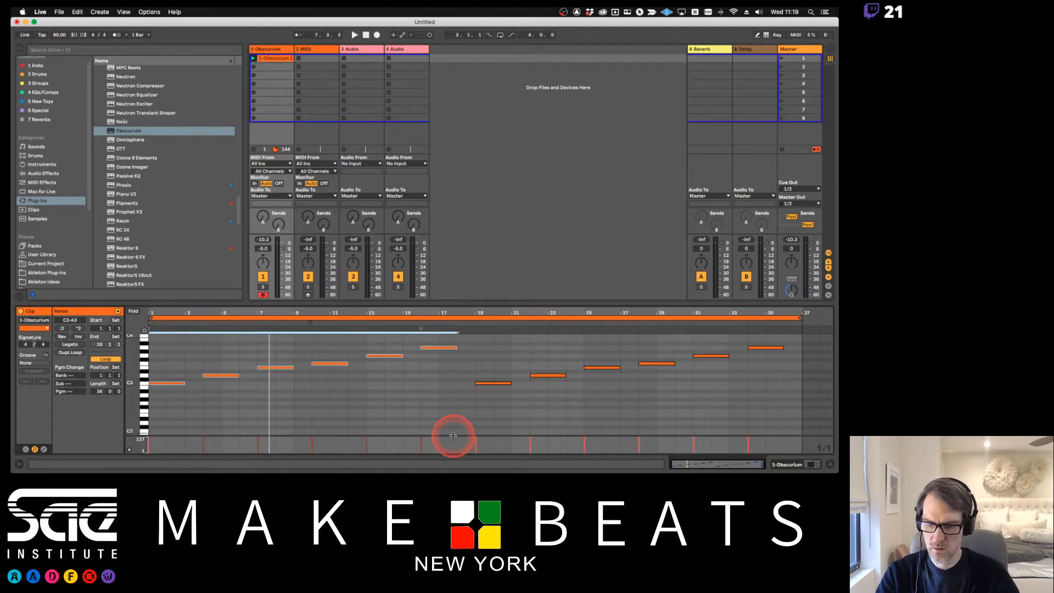
key("shift+Down")
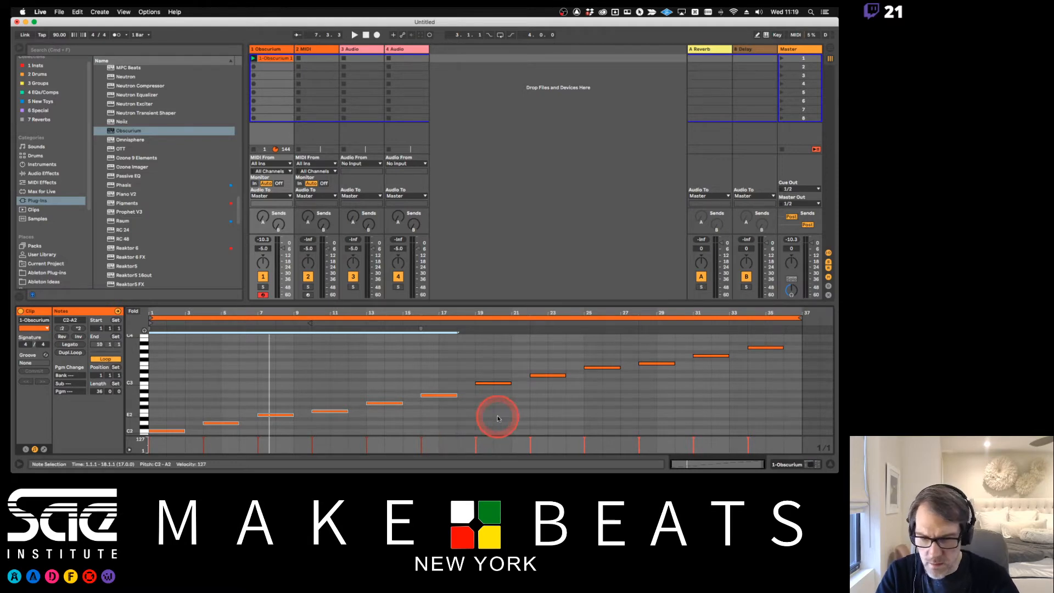
left_click_drag(497, 412, 785, 343)
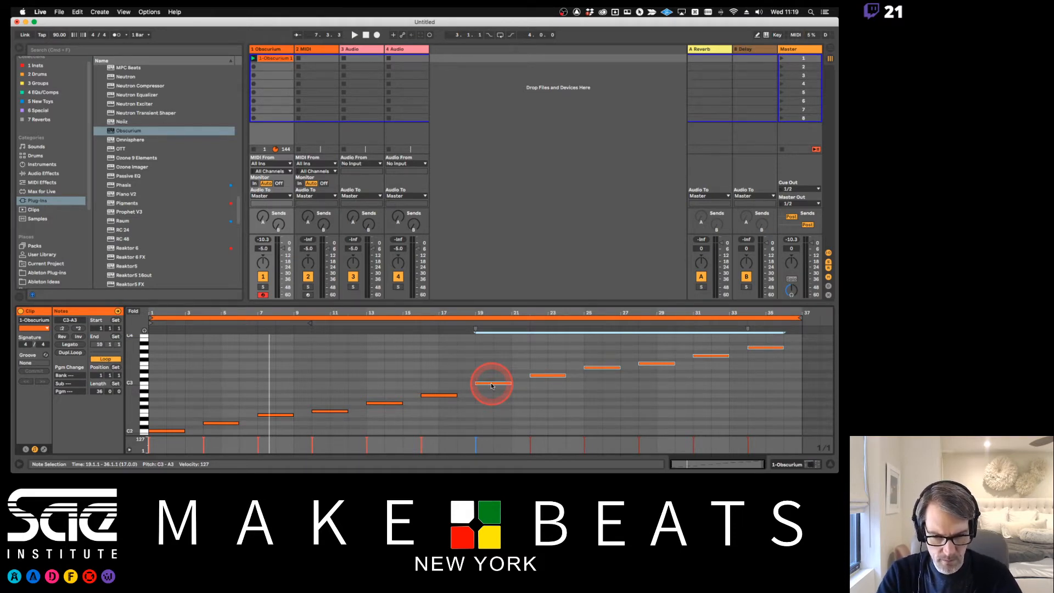
mouse_move(493, 386)
left_mouse_down()
mouse_move(543, 382)
mouse_move(547, 394)
mouse_move(487, 388)
left_mouse_up()
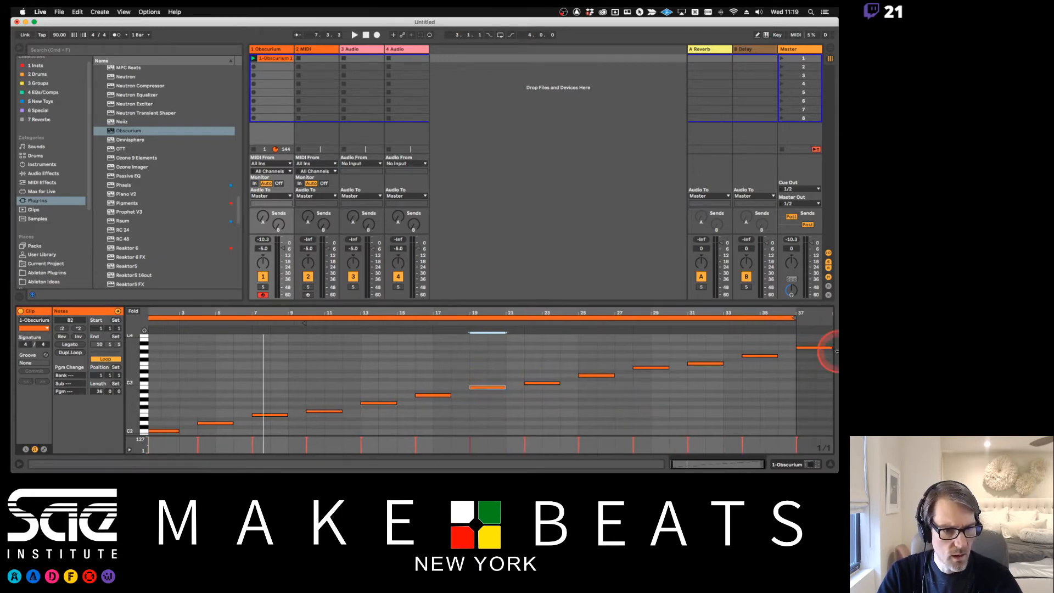
Add two-bar B3 and C4 notes at bars 40 and 43 and extend the clip's loop to 45 bars.
left_click_drag(813, 349, 792, 337)
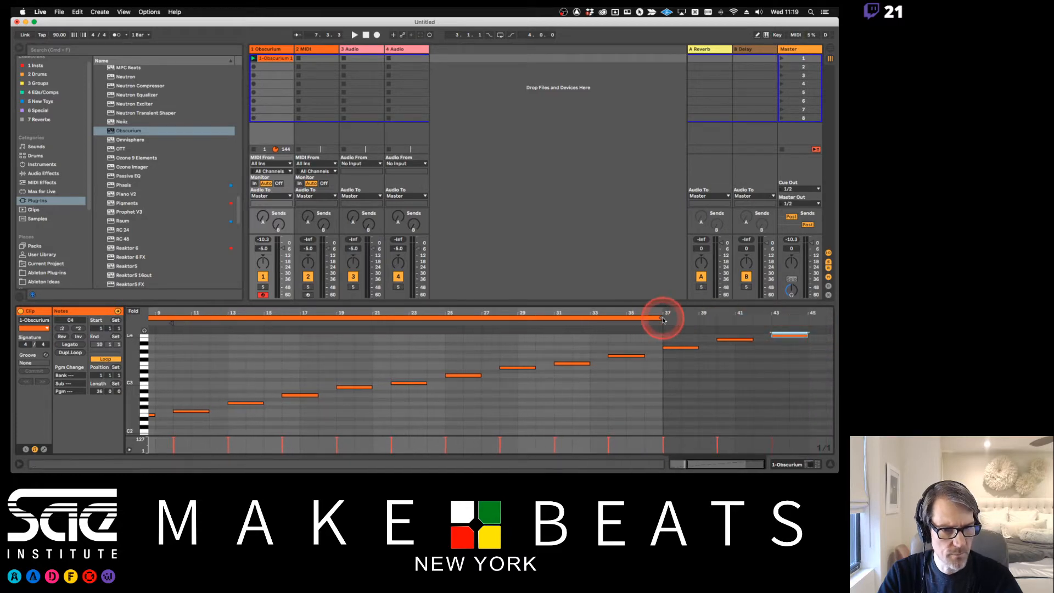
left_click_drag(662, 318, 819, 314)
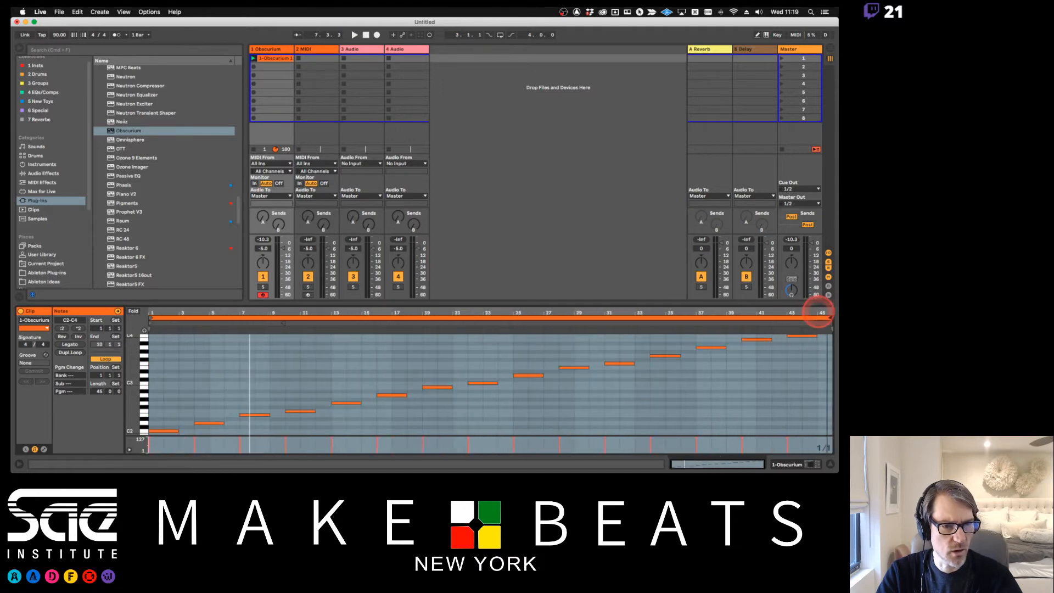
Play the extended Obscurium clip to check the notes from C2 upward.
left_click(271, 60)
key("space")
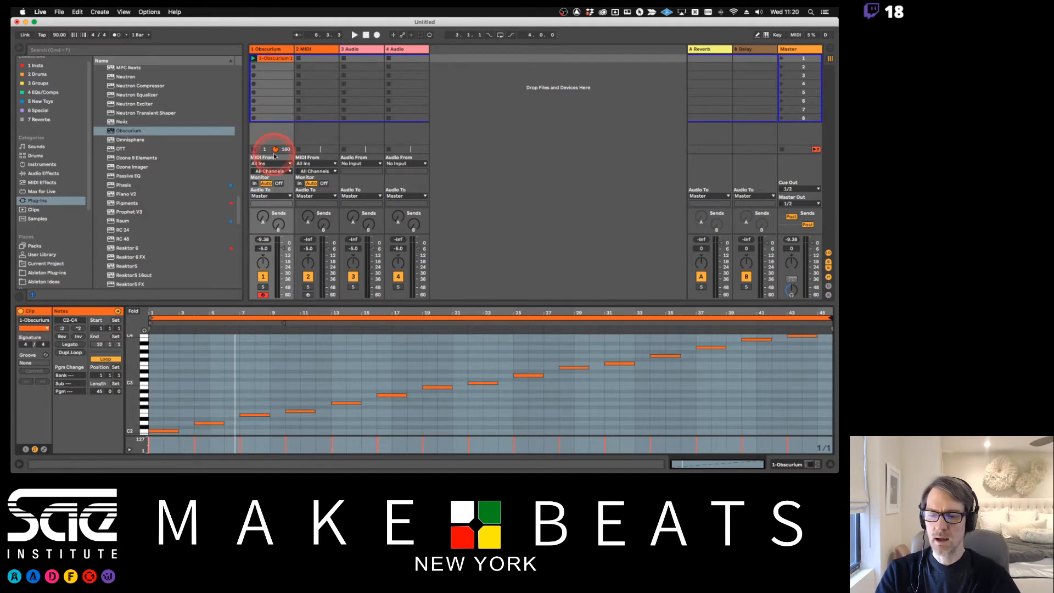
Switch to the multisampling PDF in Preview and read the page on sampling a synth in Live.
key("super+Tab")
key("super+Tab")
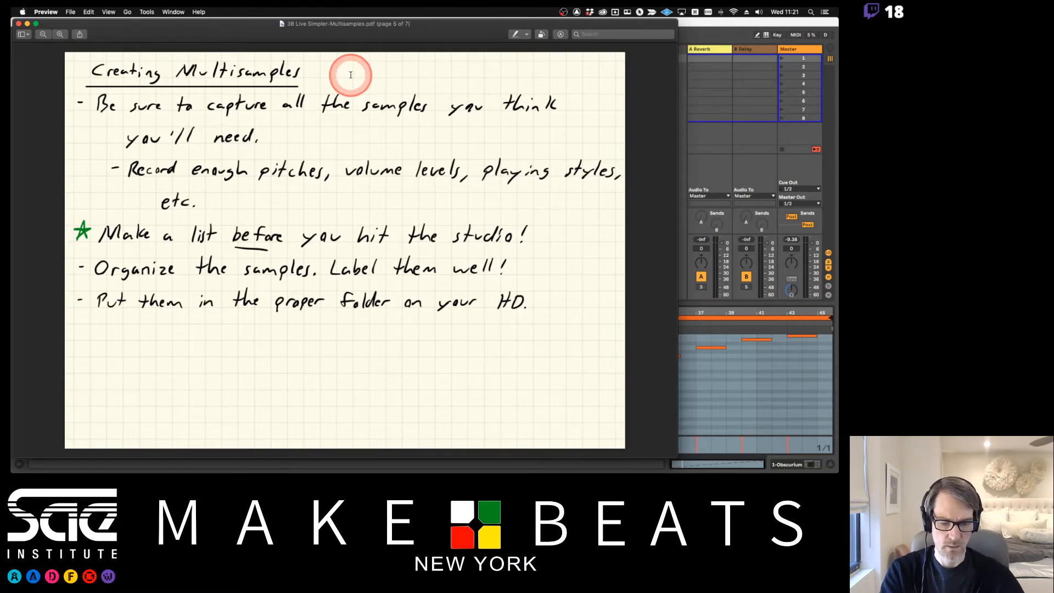
key("Right")
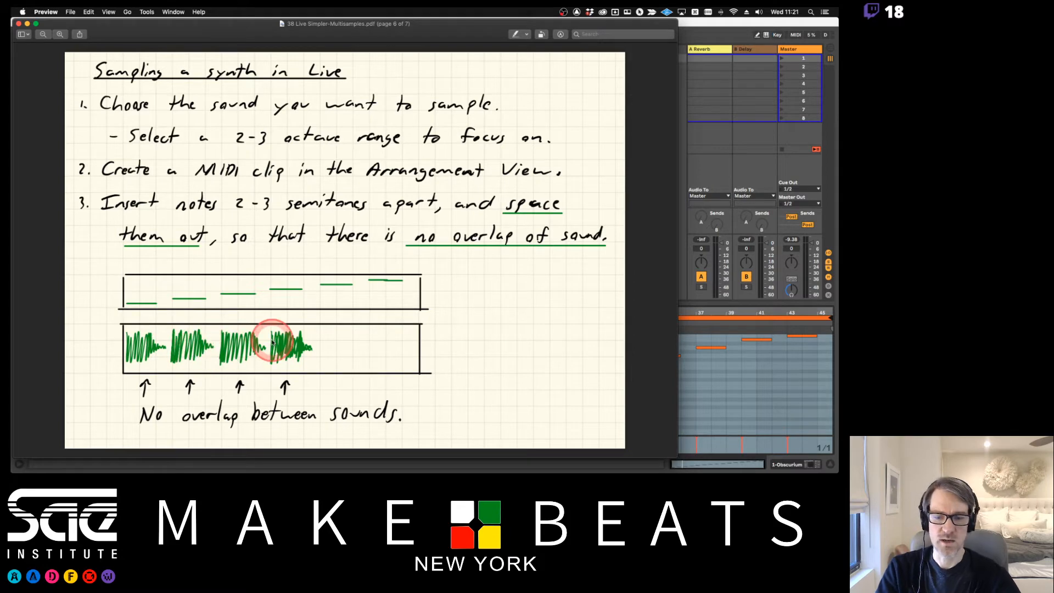
Switch back to Live and toggle between the Session and Arrangement views.
left_click(683, 28)
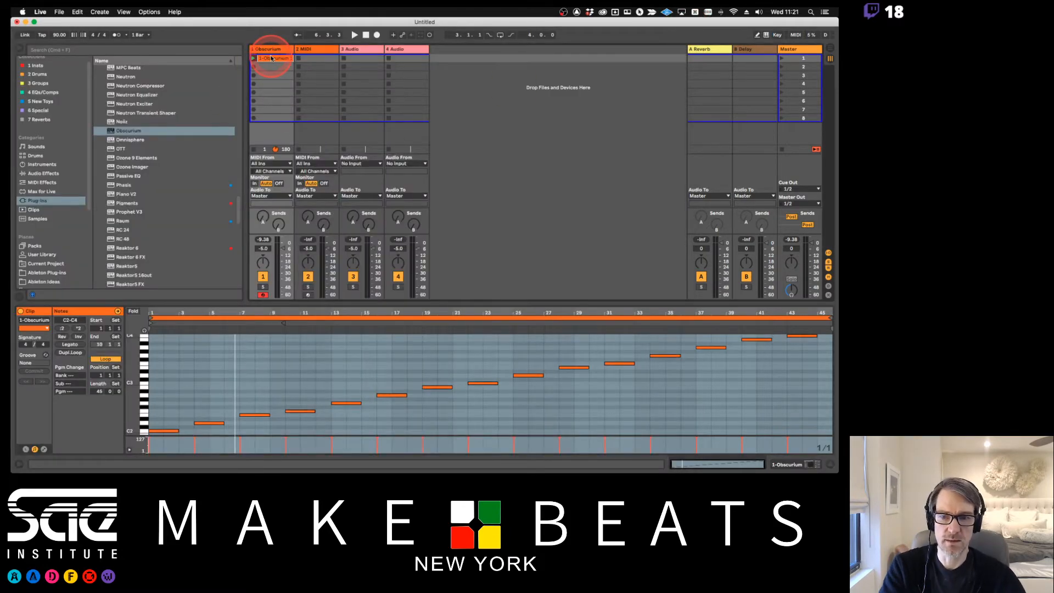
key("Tab")
key("Tab")
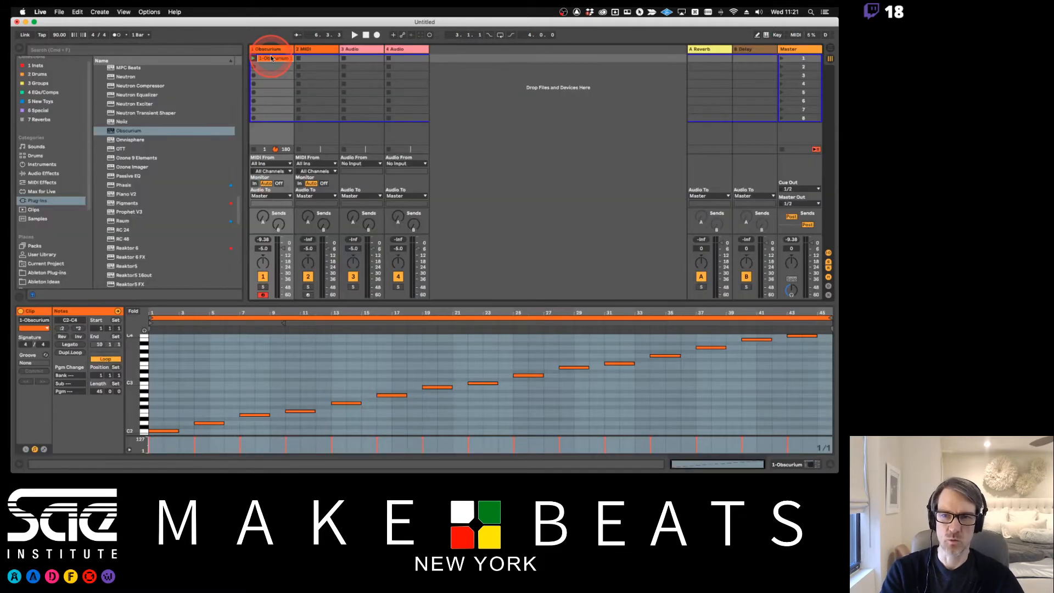
Return to the PDF notes and read the continuation page on turning the MIDI into audio.
key("super+Tab")
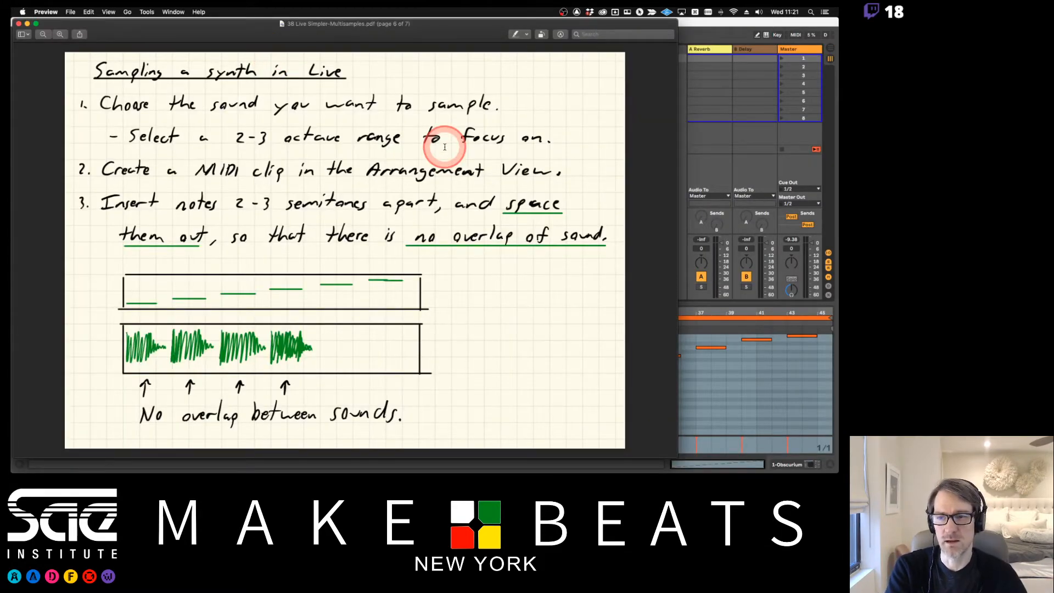
key("Down")
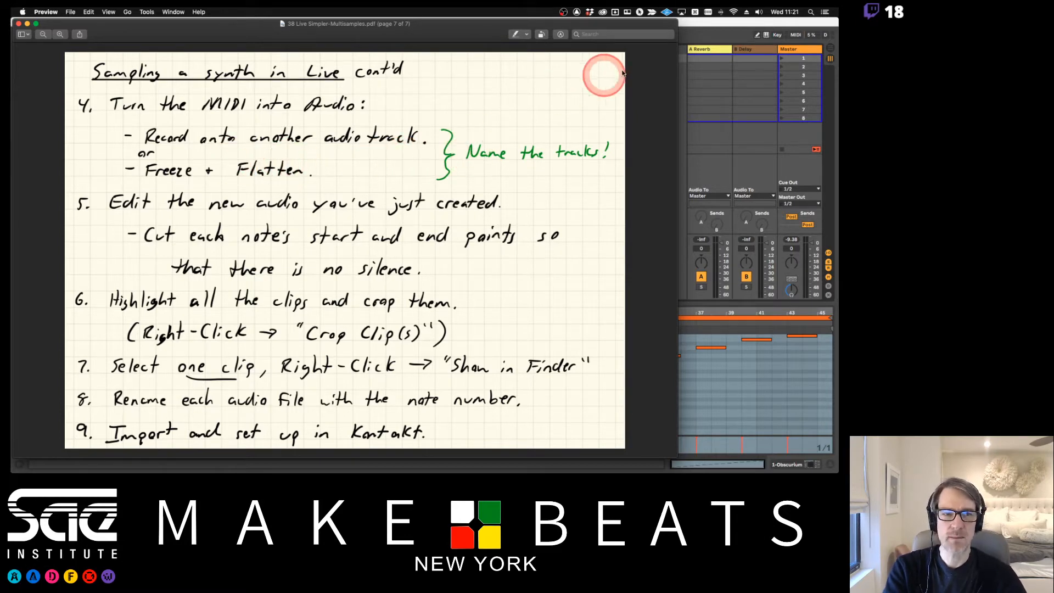
Switch back to Live and rename the Obscurium track as Rhythm Synth.
left_click(691, 25)
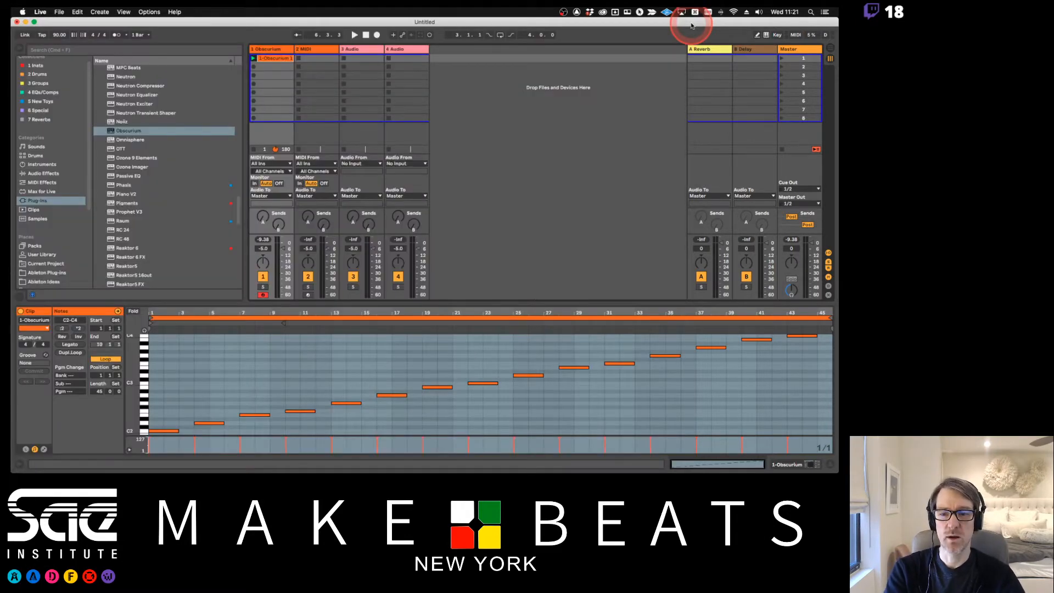
left_click(278, 51)
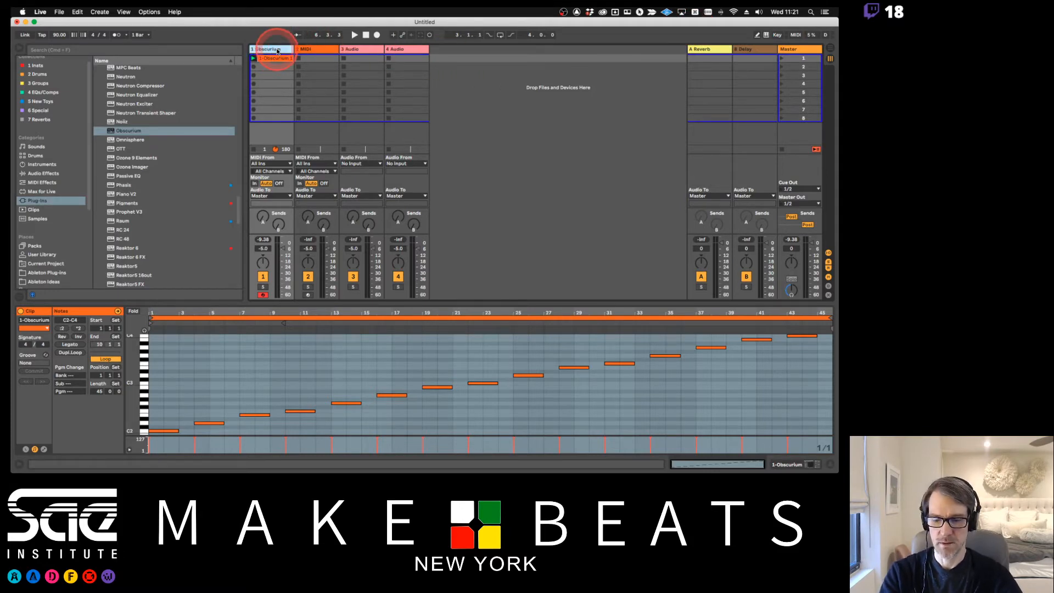
key("super+r")
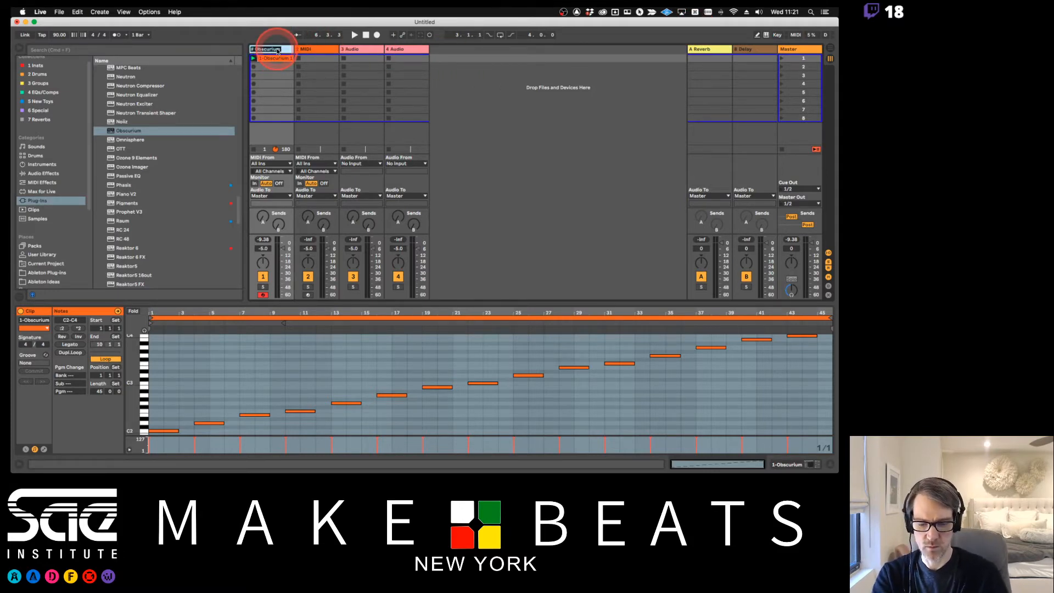
type("Rhythm Synth")
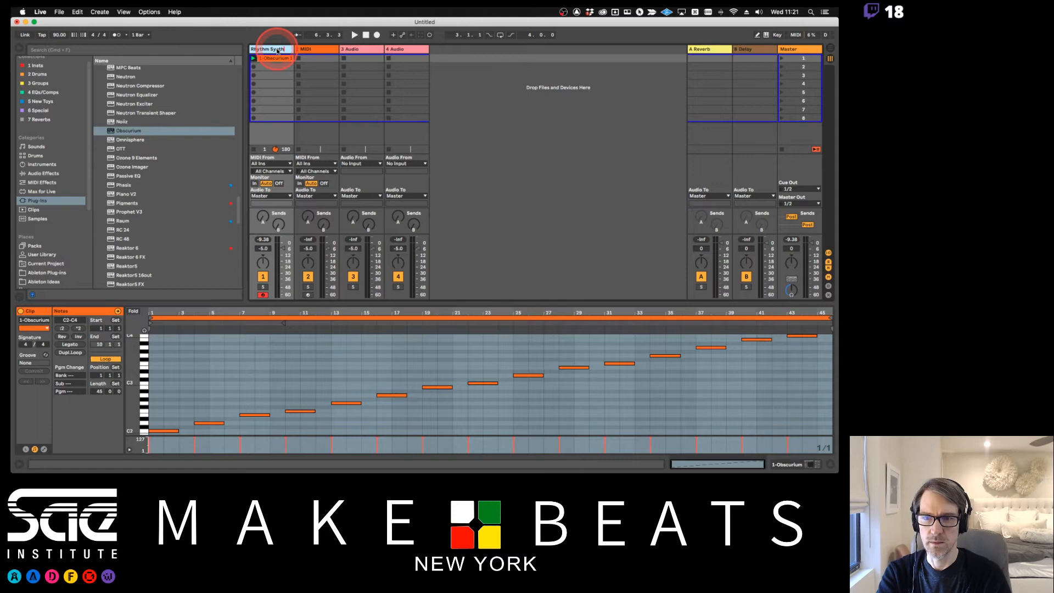
key("Return")
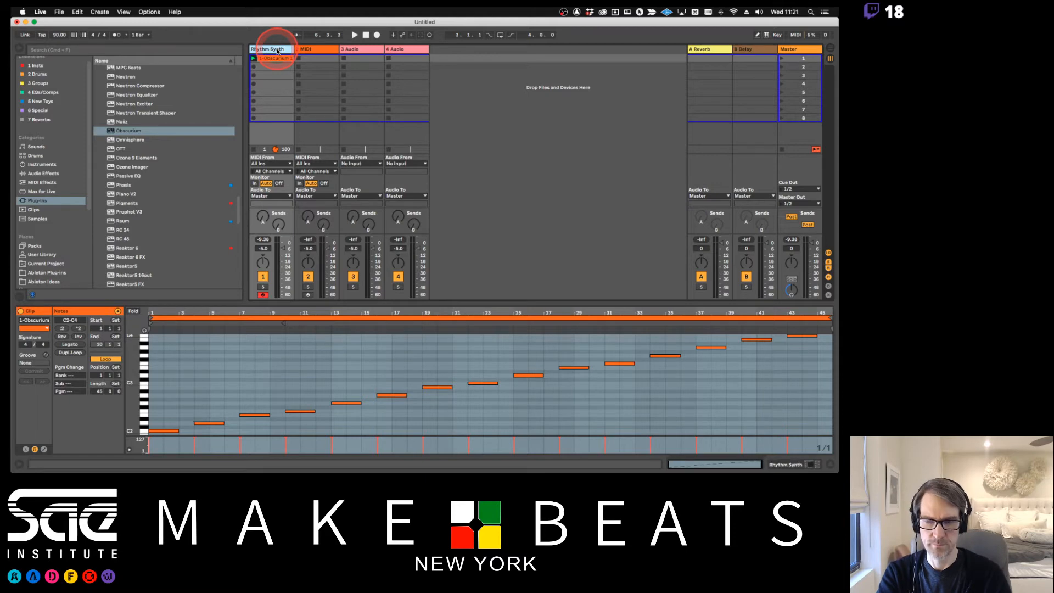
Copy the track name onto its MIDI clip so the clip is named Rhythm Synth, and widen the track column slightly.
key("super+r")
key("super+c")
key("Return")
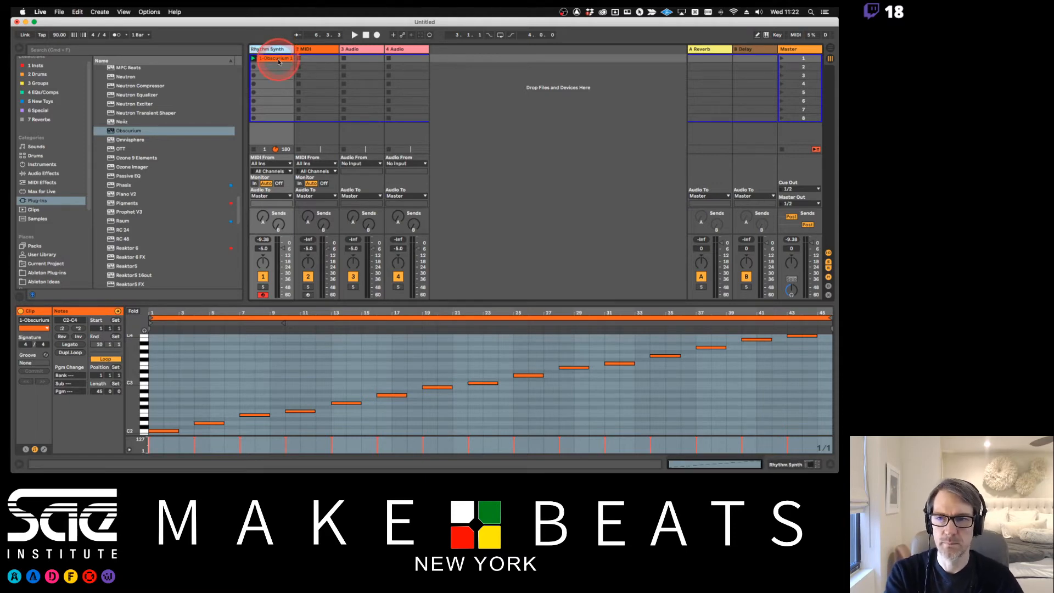
left_click(279, 62)
key("super+r")
key("super+v")
key("Return")
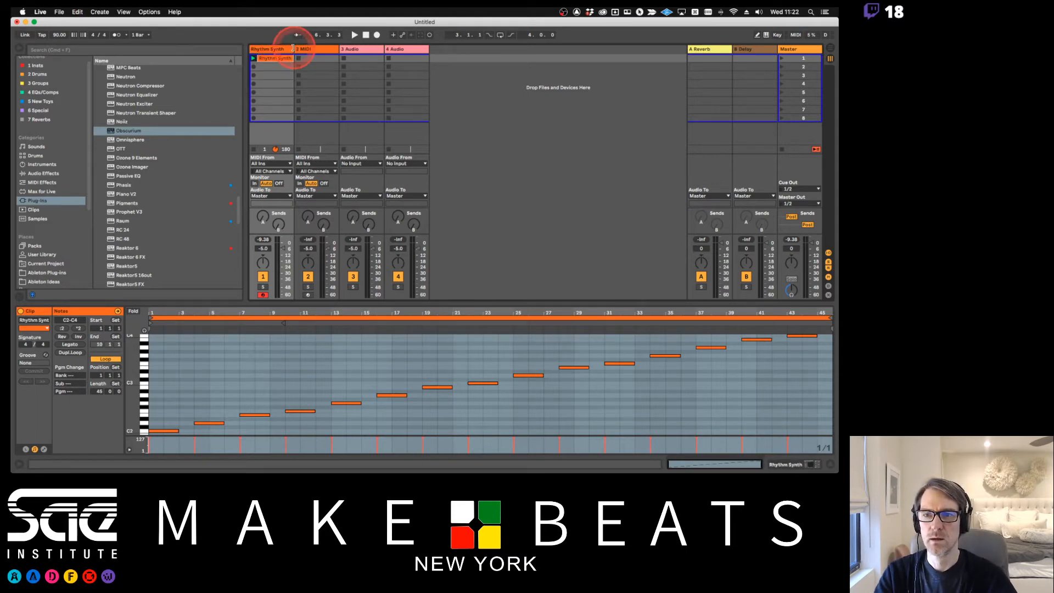
left_click_drag(295, 49, 304, 48)
left_click(423, 405)
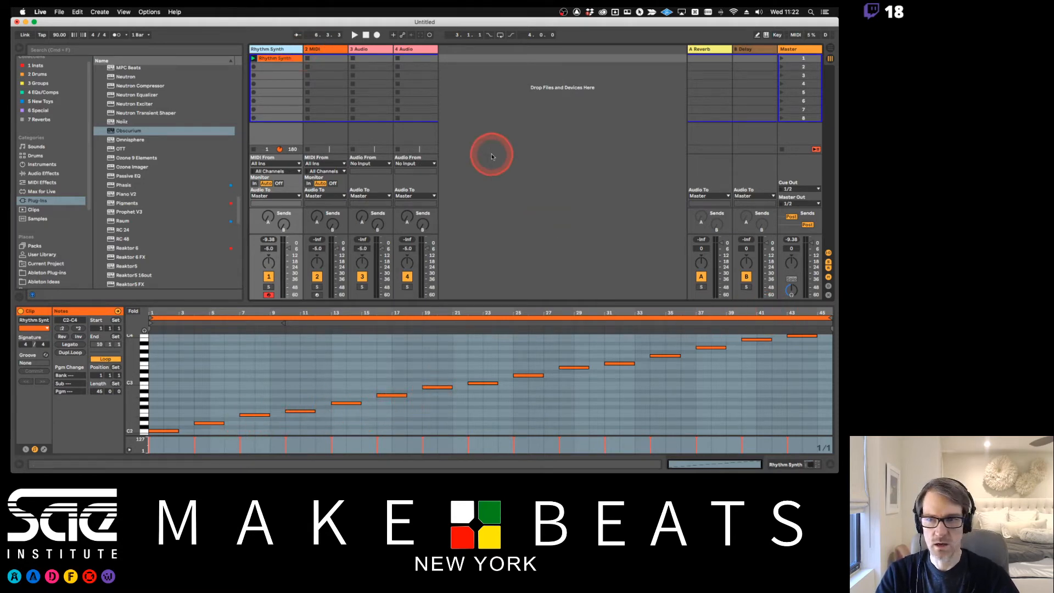
Freeze the Rhythm Synth track and flatten it into audio.
left_click(293, 59)
right_click(283, 49)
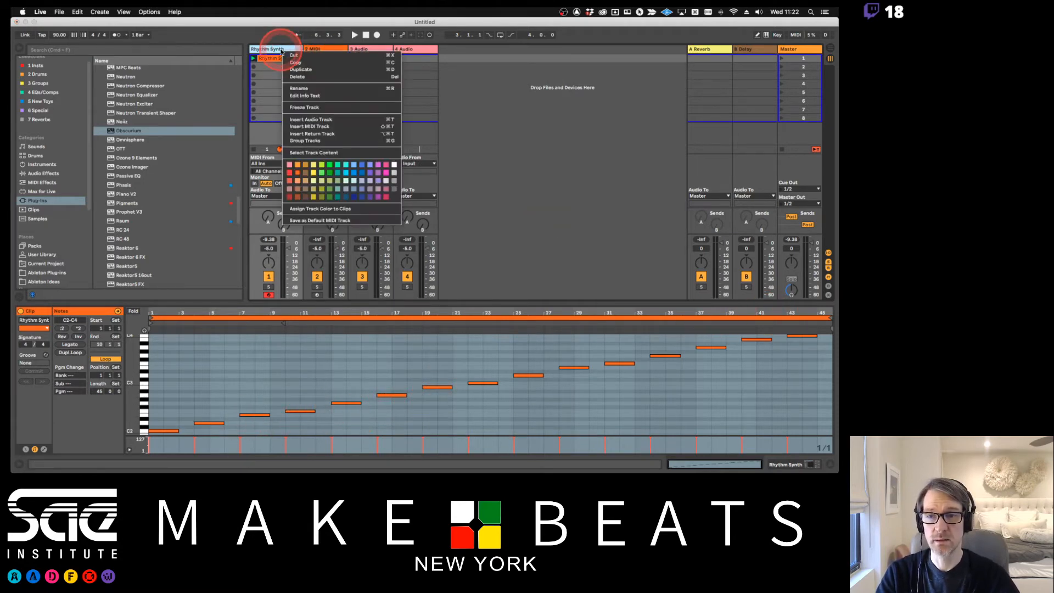
left_click(301, 108)
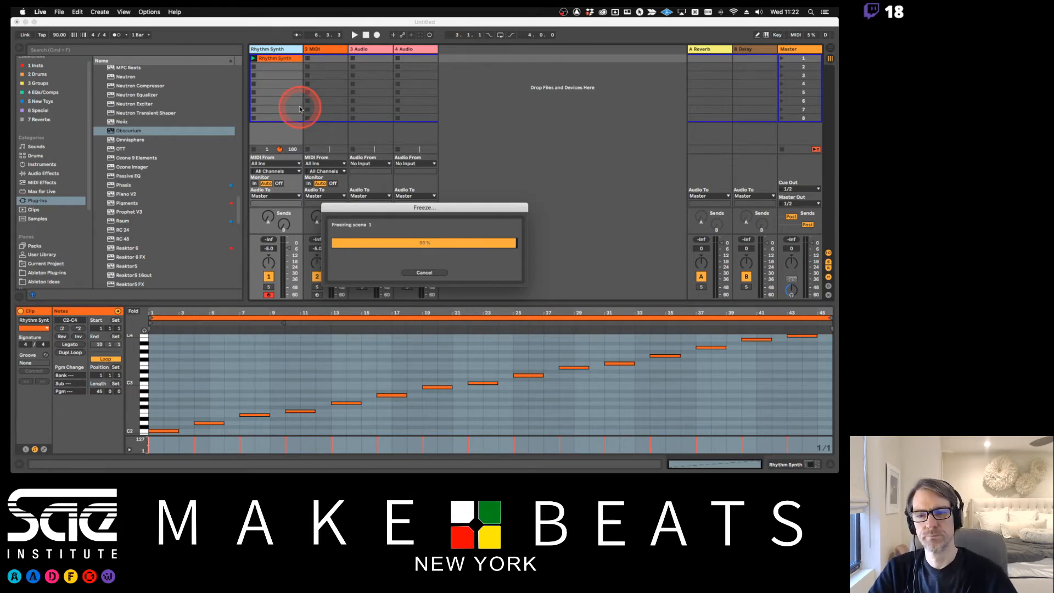
right_click(286, 51)
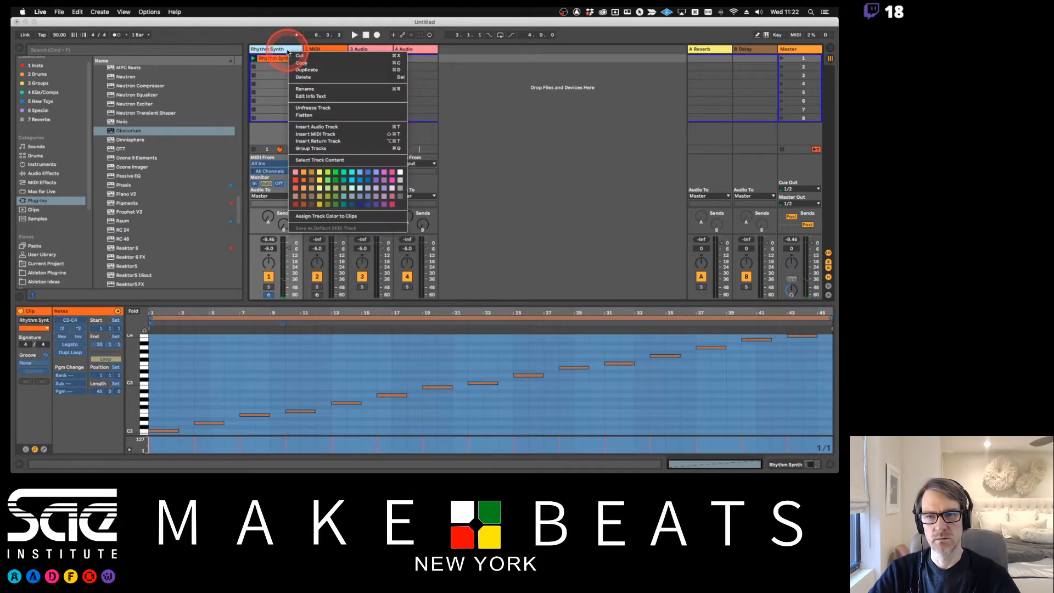
left_click(304, 116)
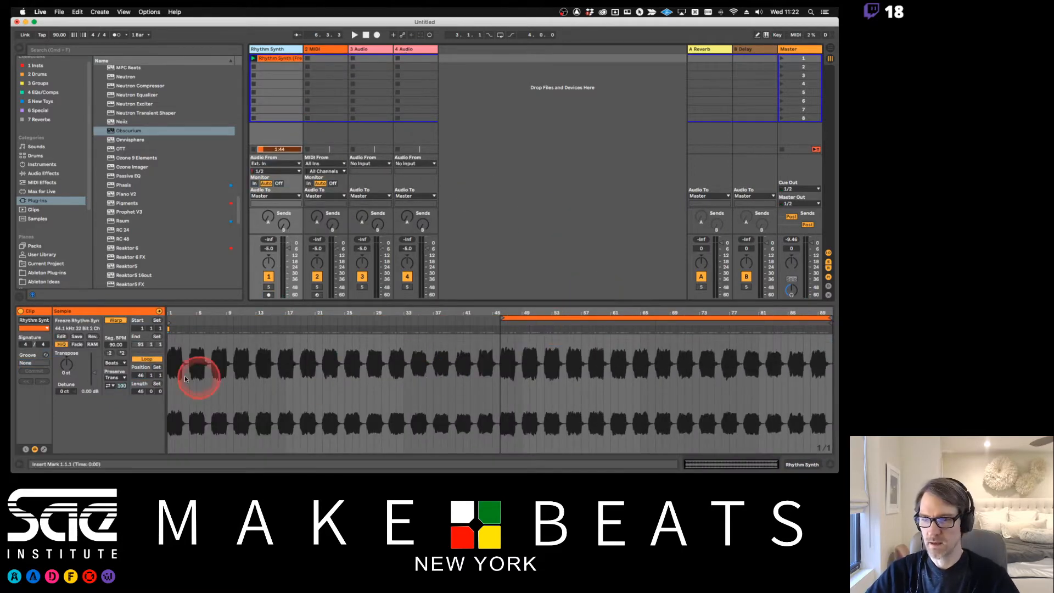
Set the flattened clip's loop to the second pass, starting at bar 46 for 45 bars, and crop the clip to it.
left_click_drag(518, 318, 182, 328)
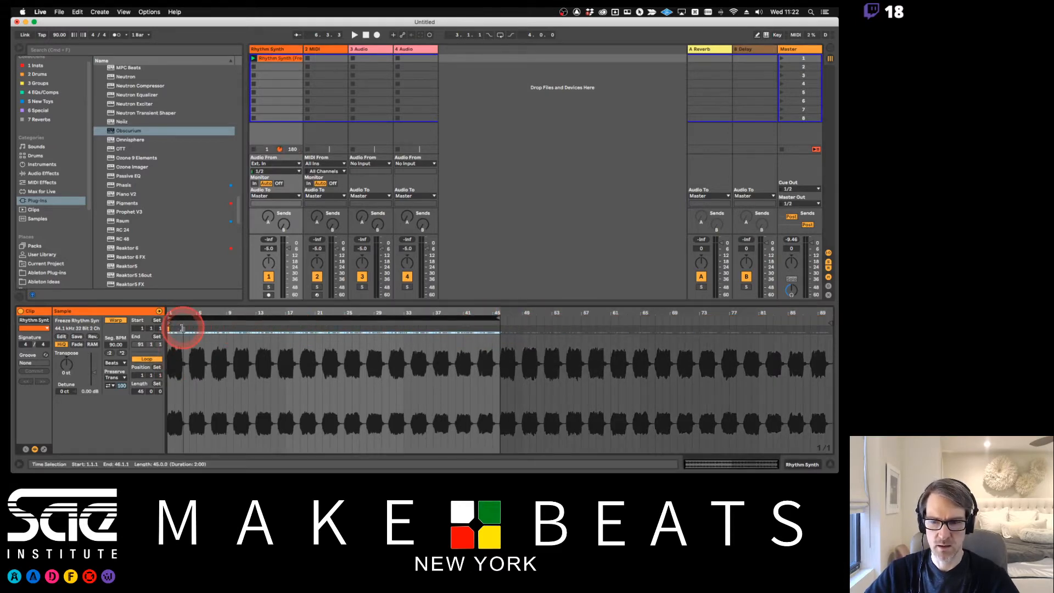
key("super+z")
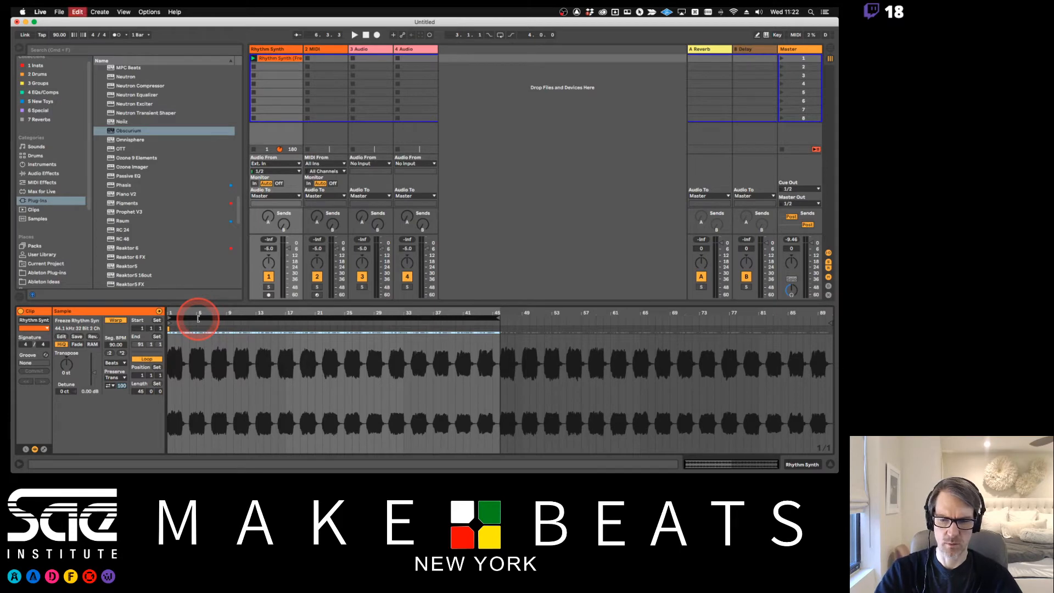
mouse_move(170, 321)
left_mouse_down()
mouse_move(500, 339)
mouse_move(185, 324)
mouse_move(499, 337)
mouse_move(501, 306)
left_mouse_up()
right_click(278, 57)
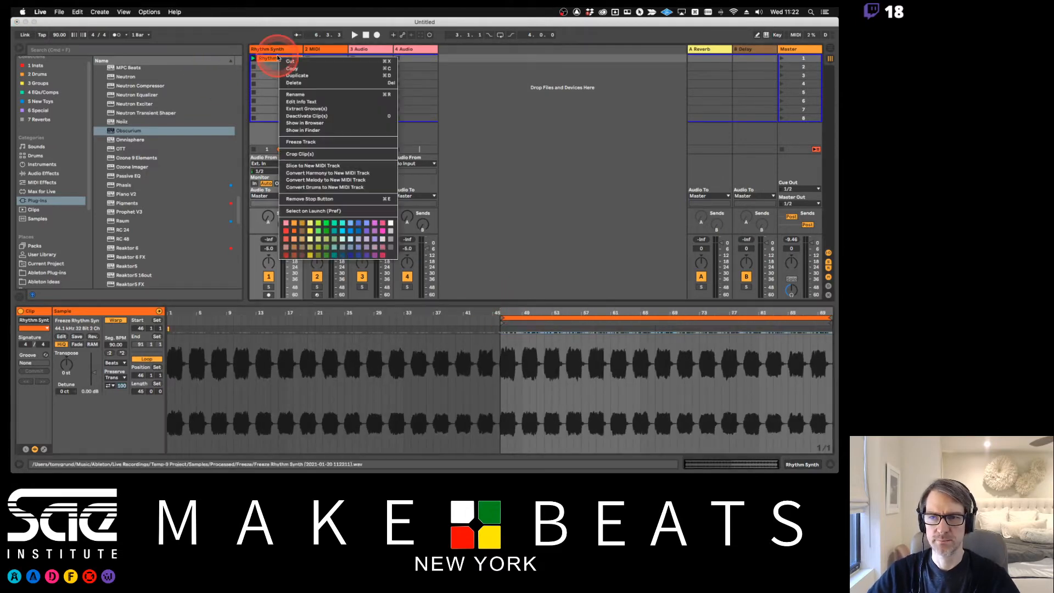
left_click(311, 154)
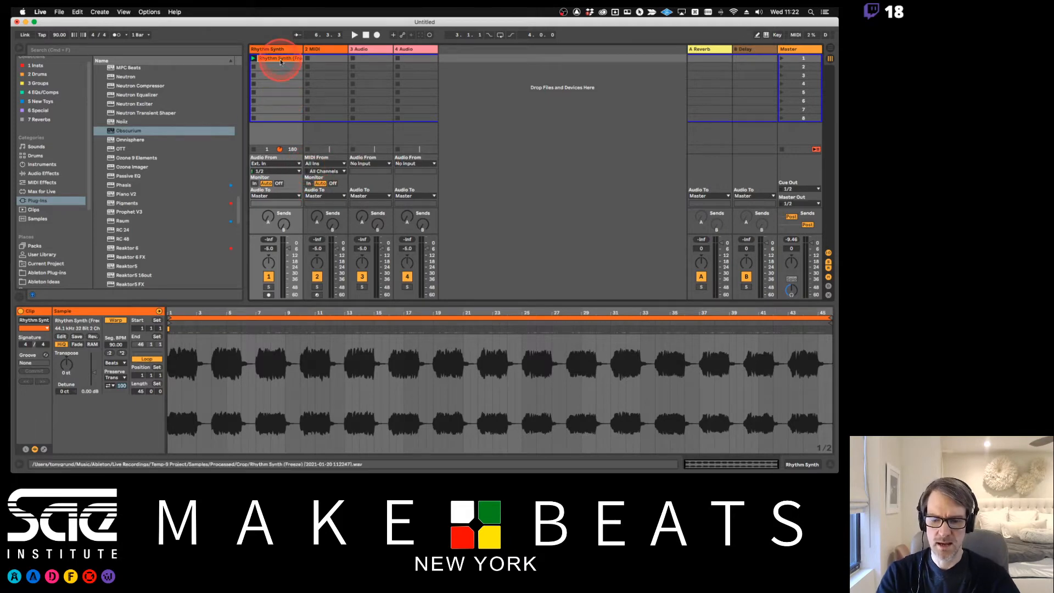
Rename the cropped Rhythm Synth audio clip as C1.
key("super+r")
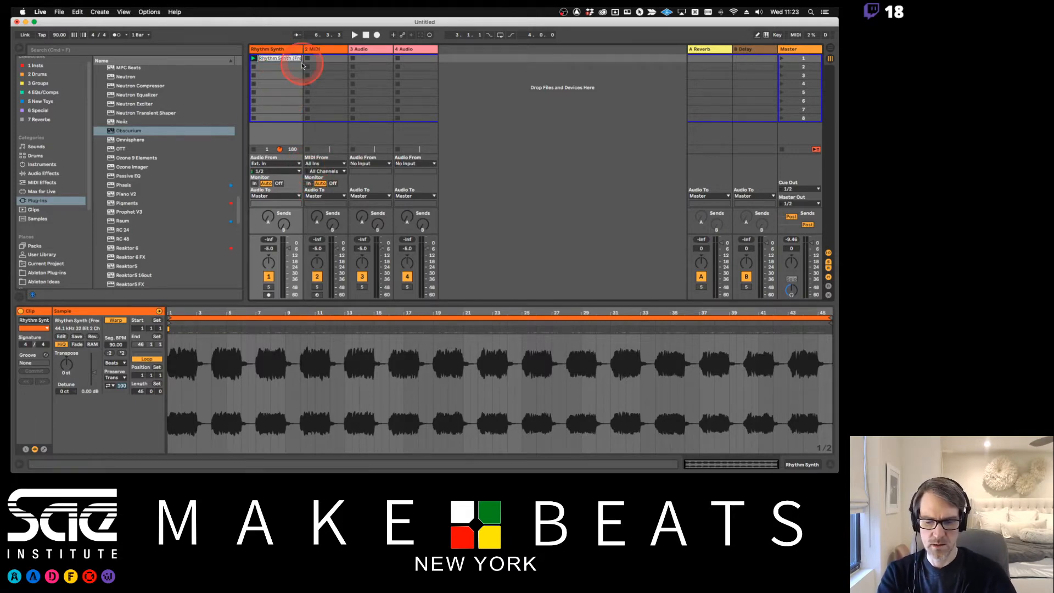
type("C")
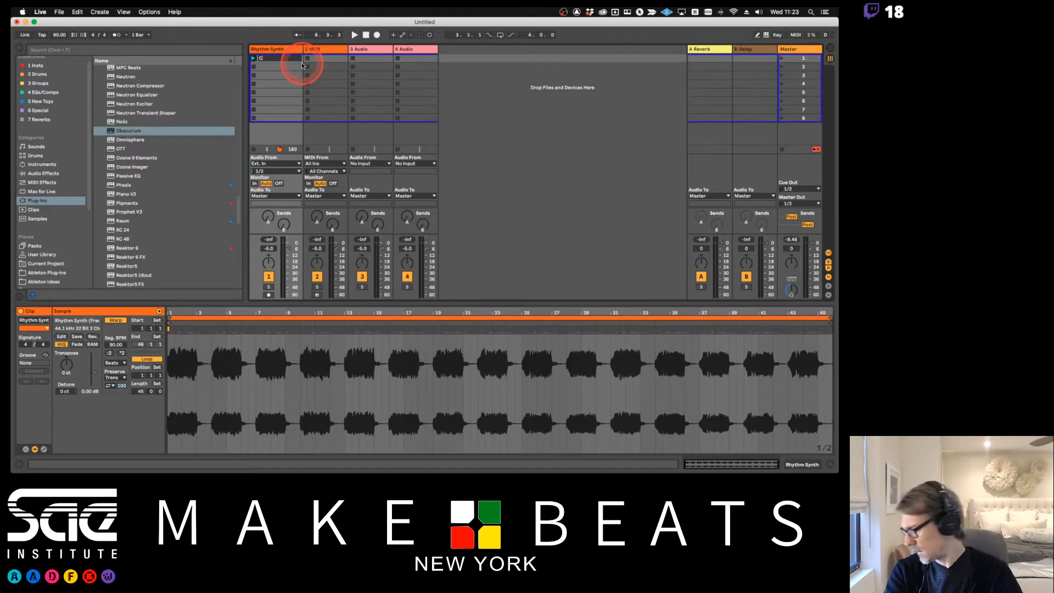
type("1")
key("Return")
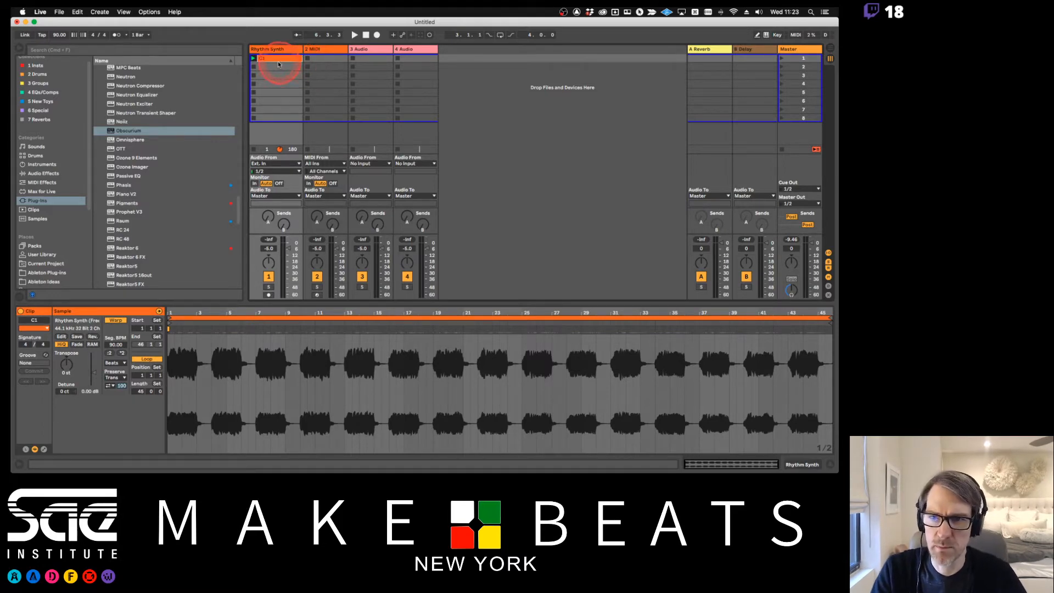
left_click_drag(280, 62, 278, 69)
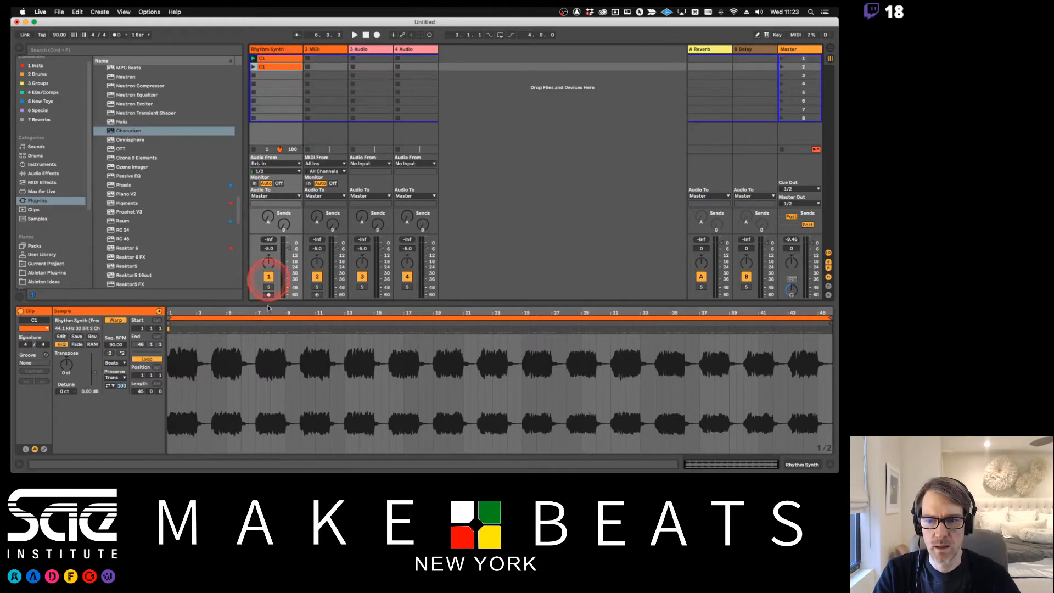
left_click(147, 359)
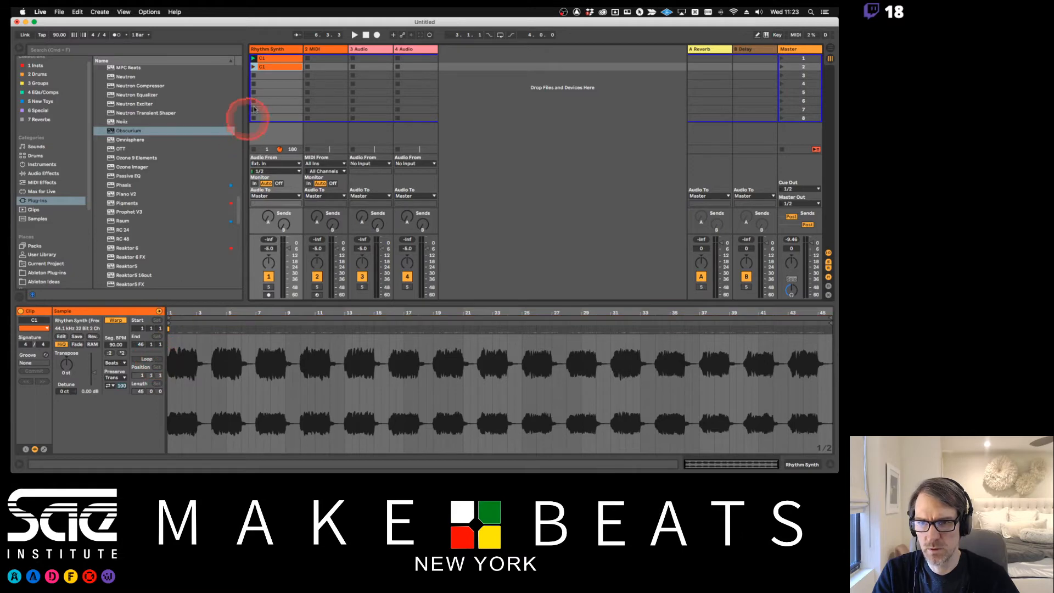
key("Delete")
Shorten the C1 clip's loop to the first note, starting at bar 1 with a length of 3 bars.
left_click(282, 58)
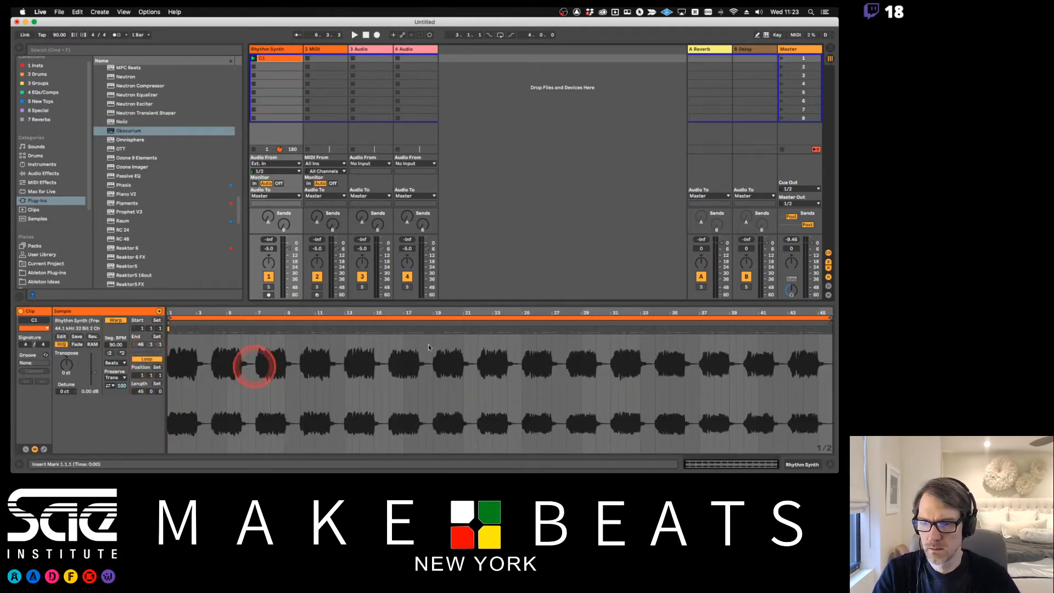
left_click_drag(823, 320, 211, 319)
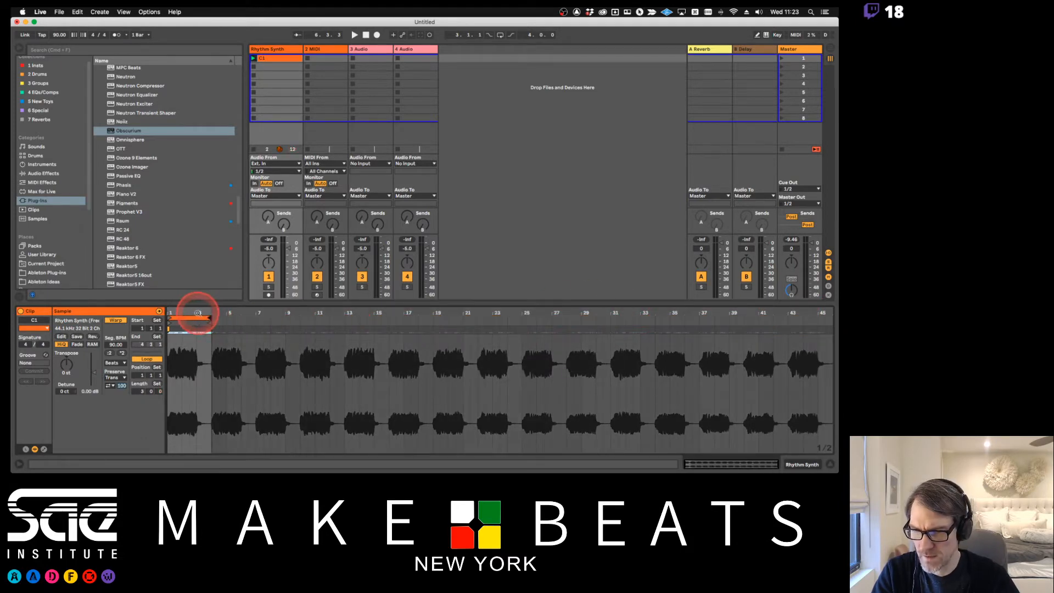
left_click(192, 317)
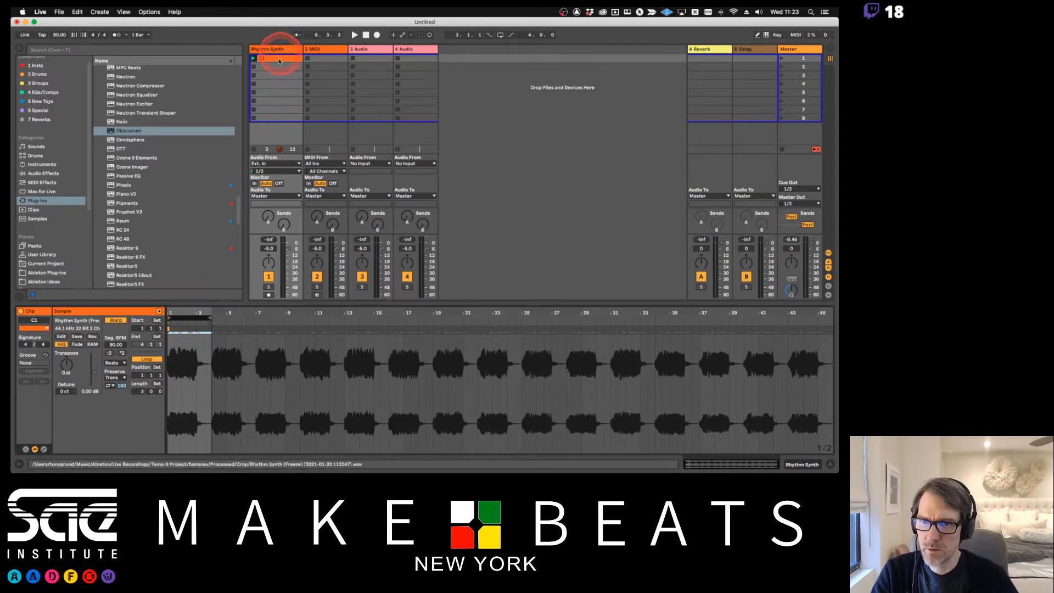
Duplicate the C1 clip into the second slot, shift its three-bar loop to start at bar 4, and rename it D1.
key("super+d")
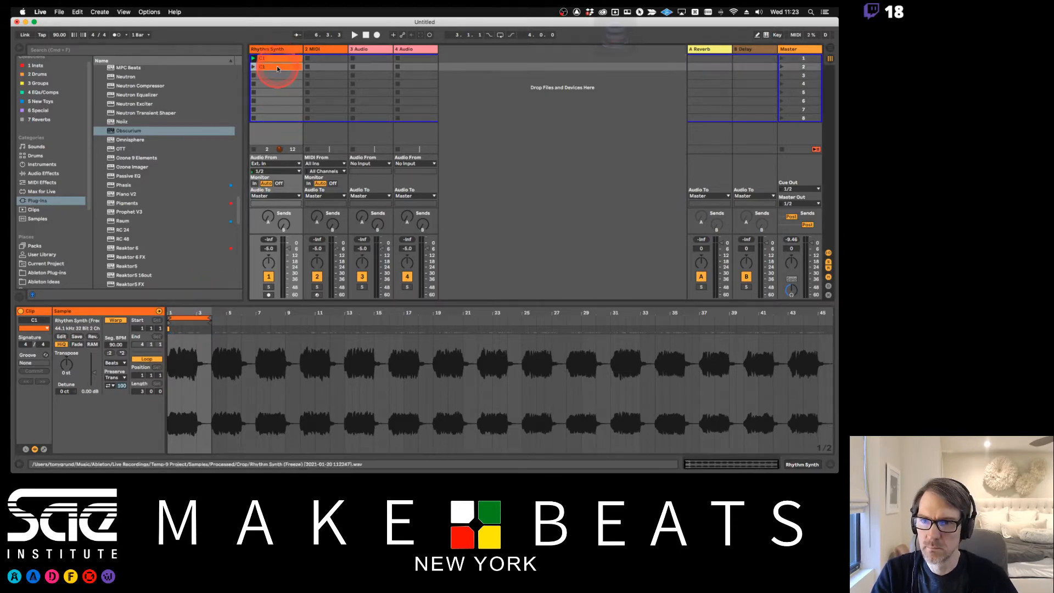
left_click(180, 316)
left_click(181, 319)
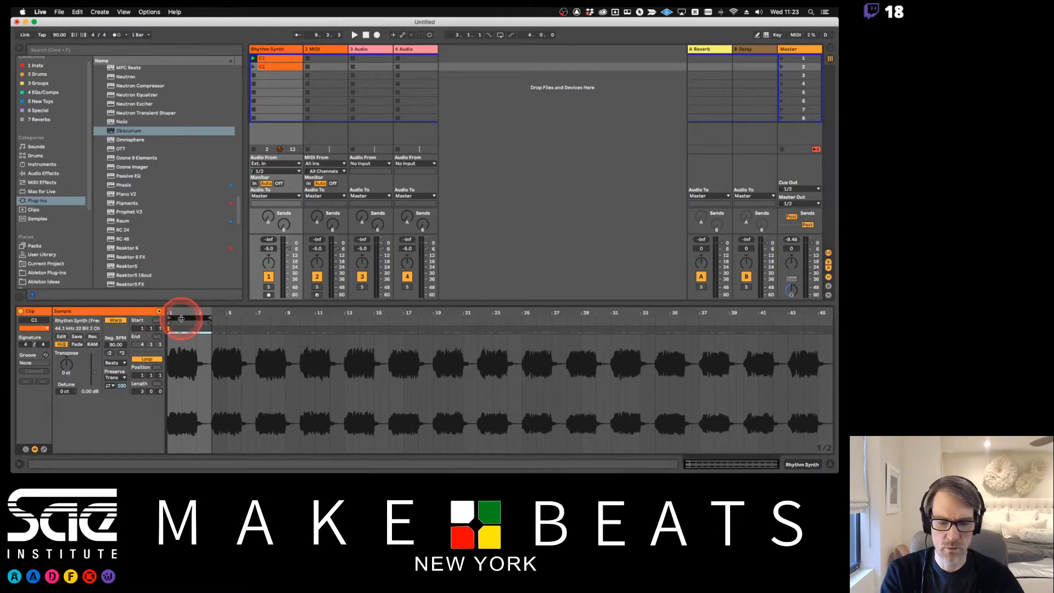
key("Up")
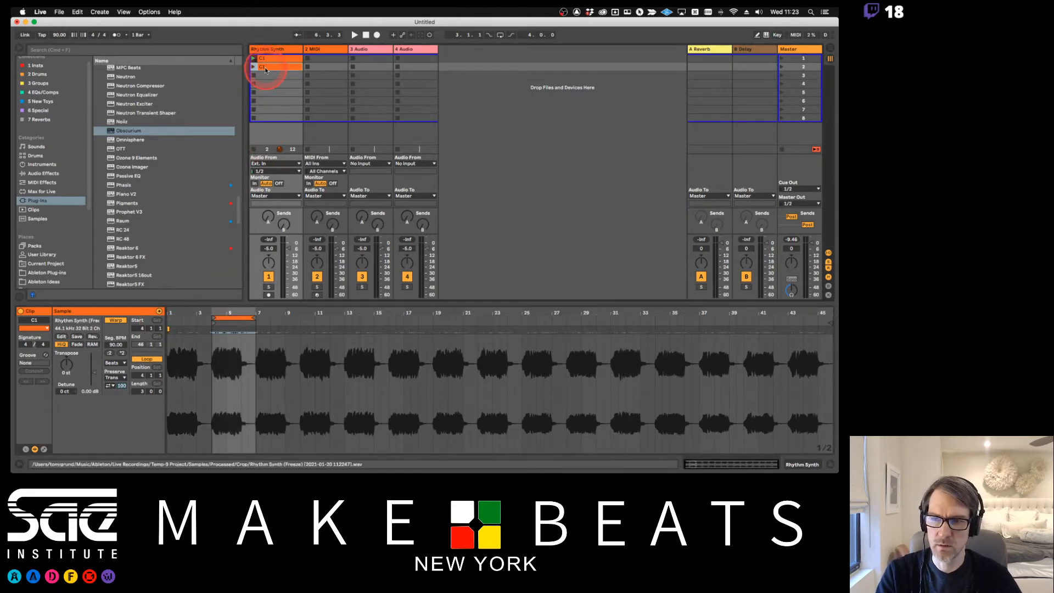
key("super+r")
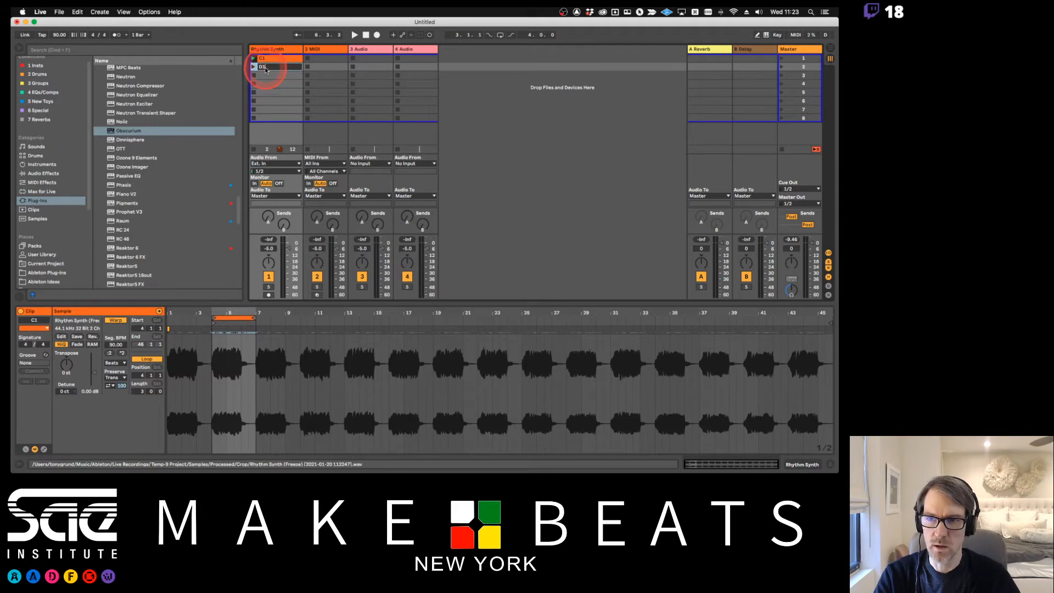
key("Return")
Duplicate the D1 clip into the third slot, rename it E1, and shift its three-bar loop to start at bar 7.
key("super+d")
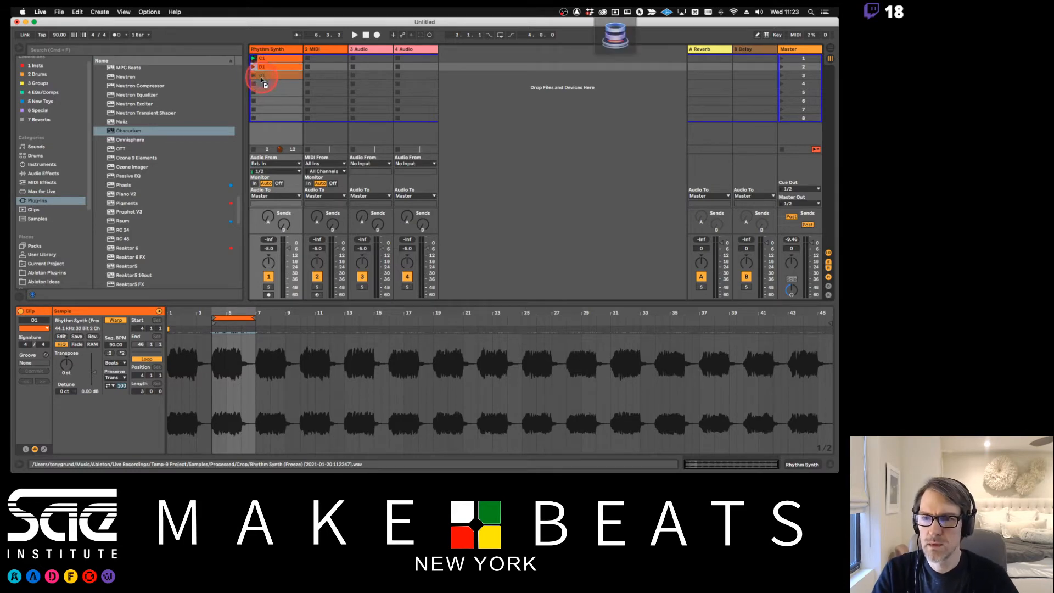
key("super+r")
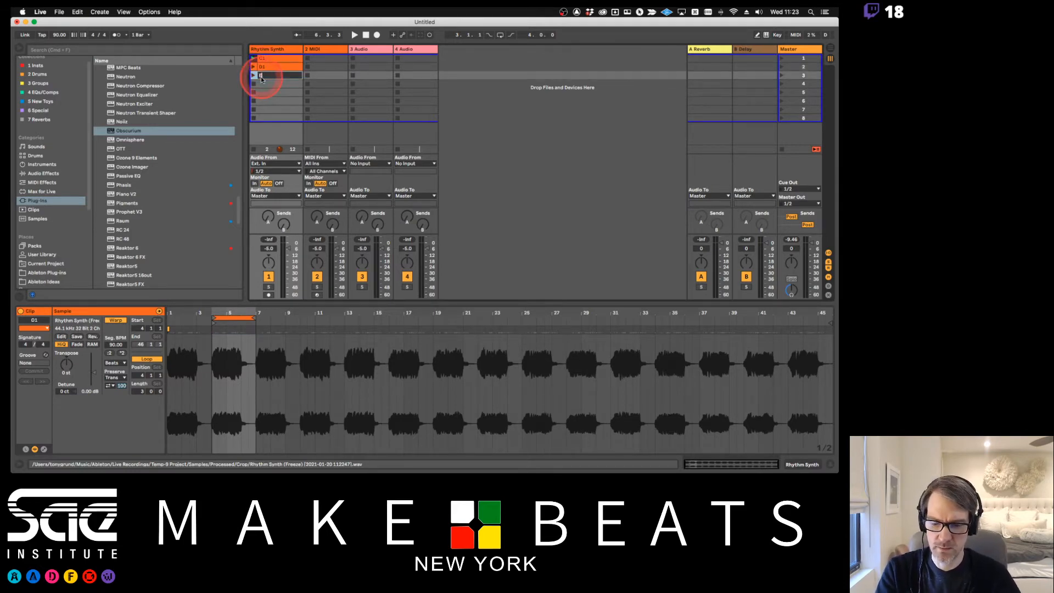
type("E1")
key("Return")
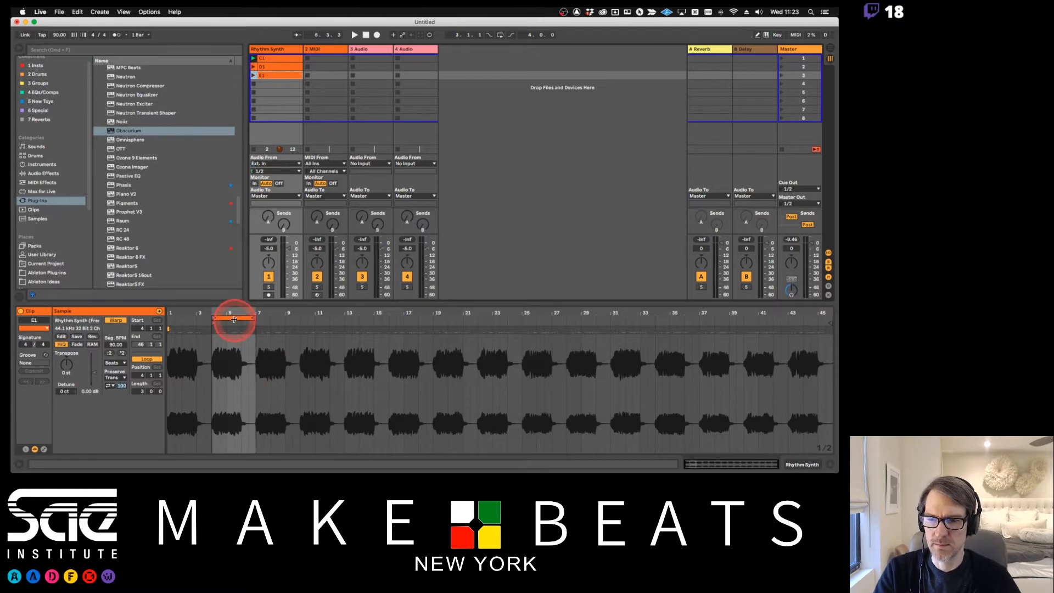
left_click(234, 317)
key("Up")
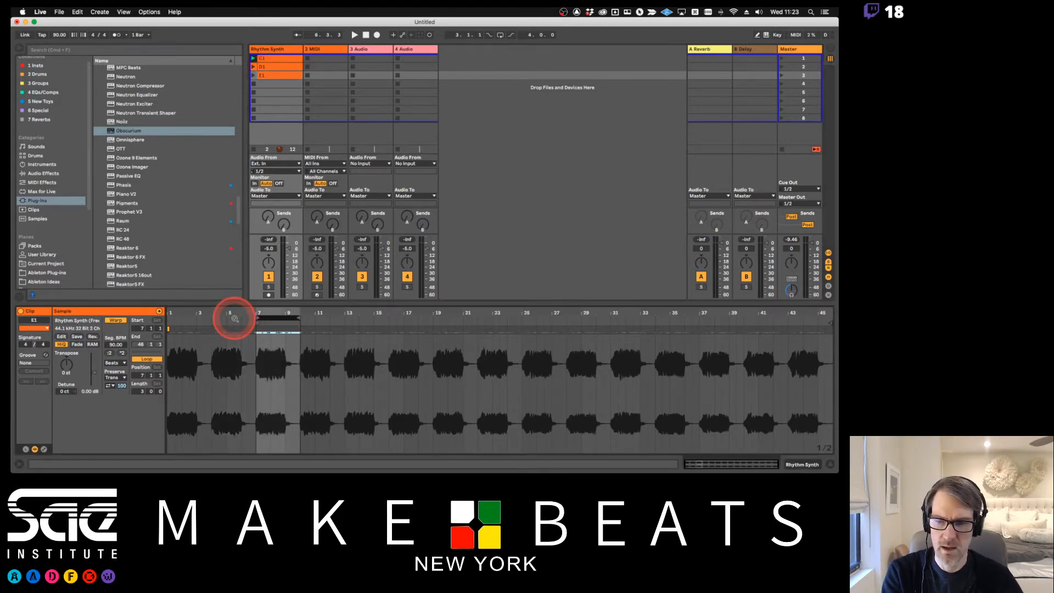
Duplicate the E1 clip into the fourth slot, rename it F1, and shift its three-bar loop to start at bar 10.
left_click(291, 78)
key("super+d")
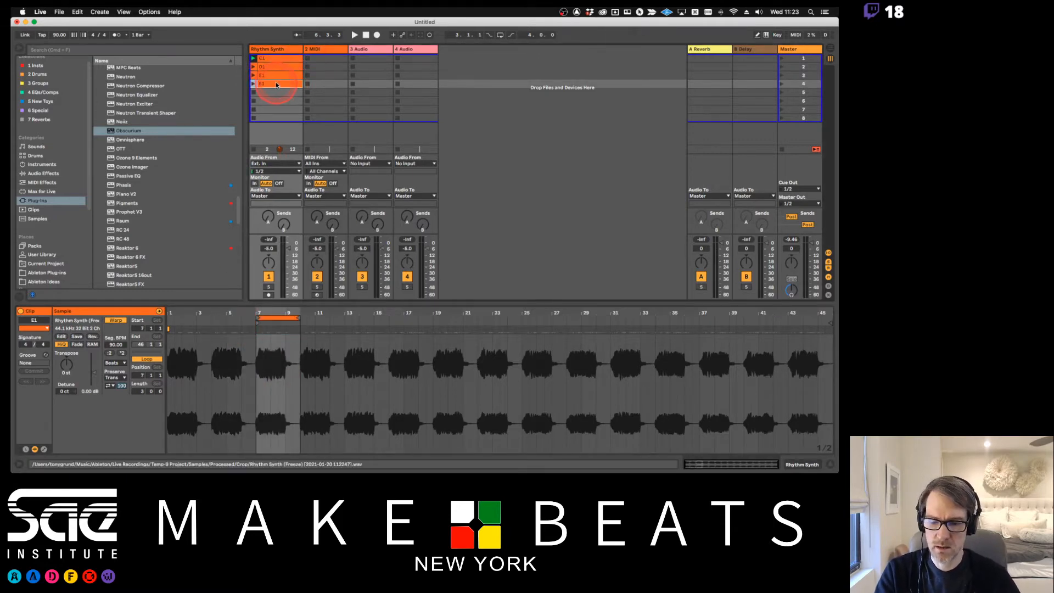
key("super+r")
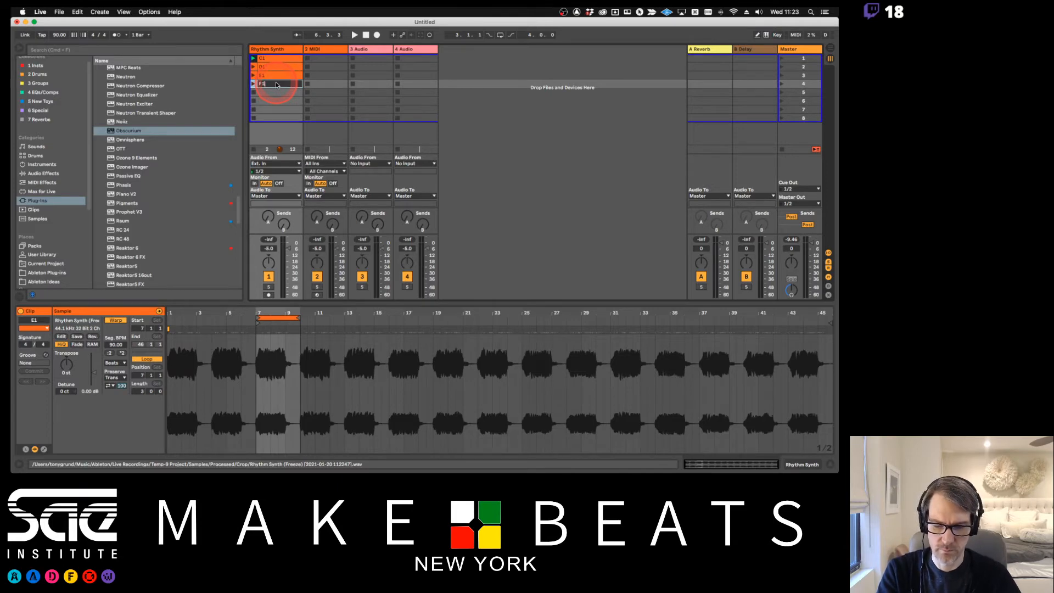
type("F1")
key("Return")
left_click(280, 319)
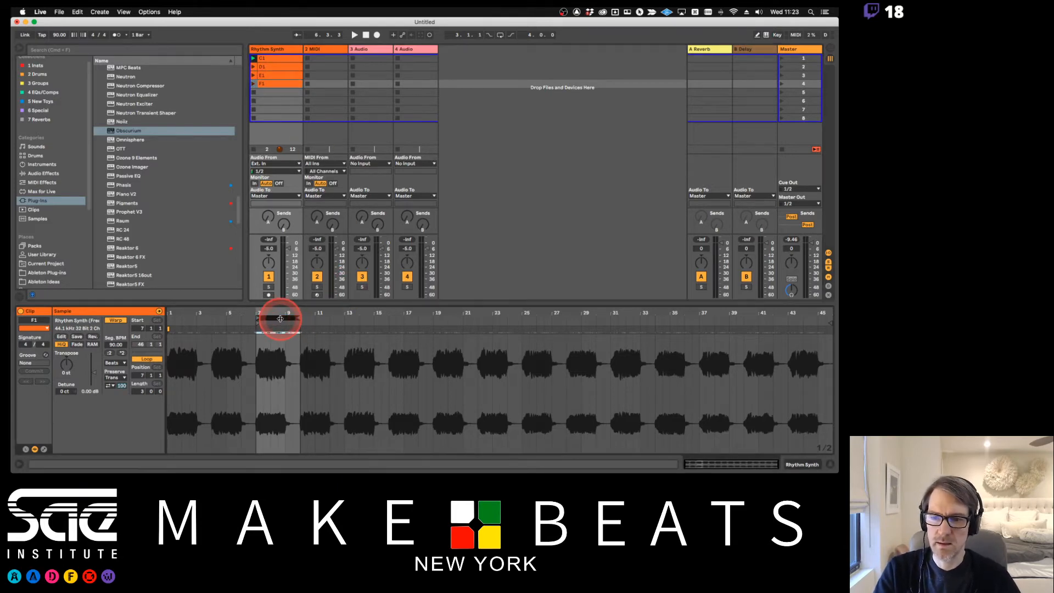
key("Up")
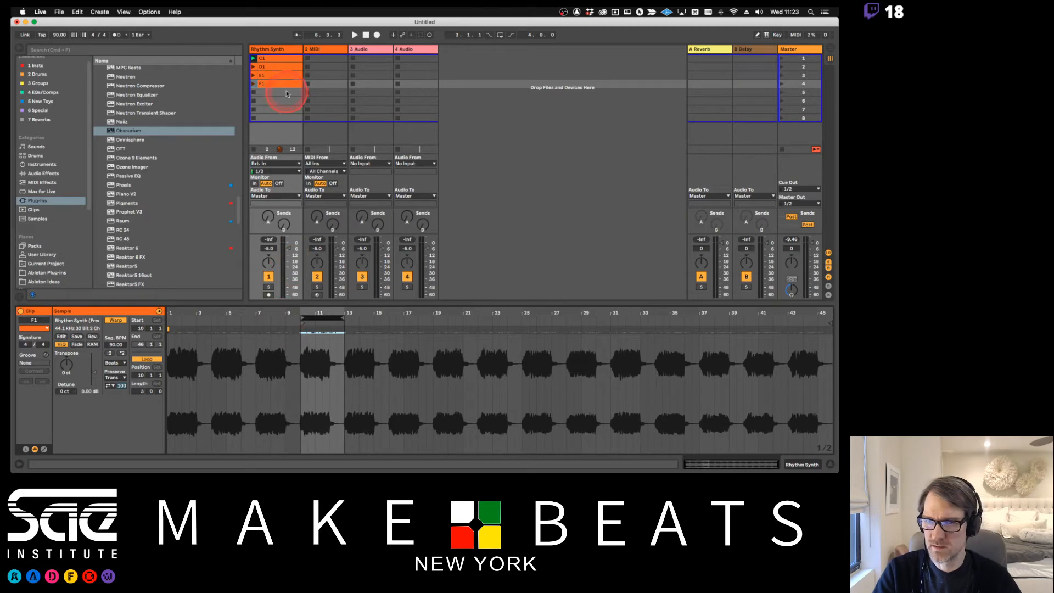
Duplicate the F1 clip into the fifth slot, rename it G1, and shift its three-bar loop to start at bar 13.
key("super+d")
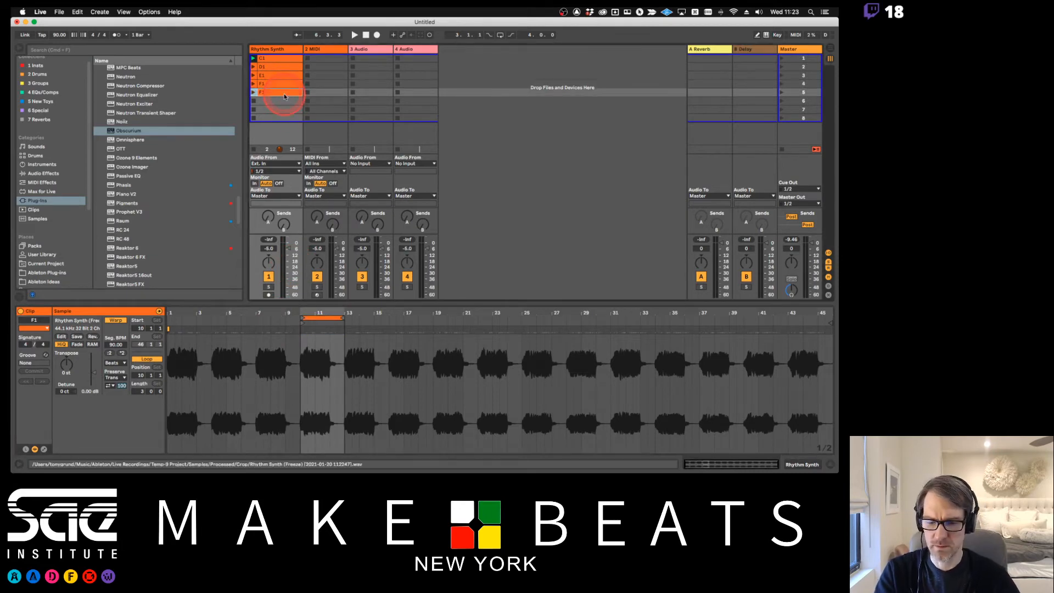
key("super+r")
type("G")
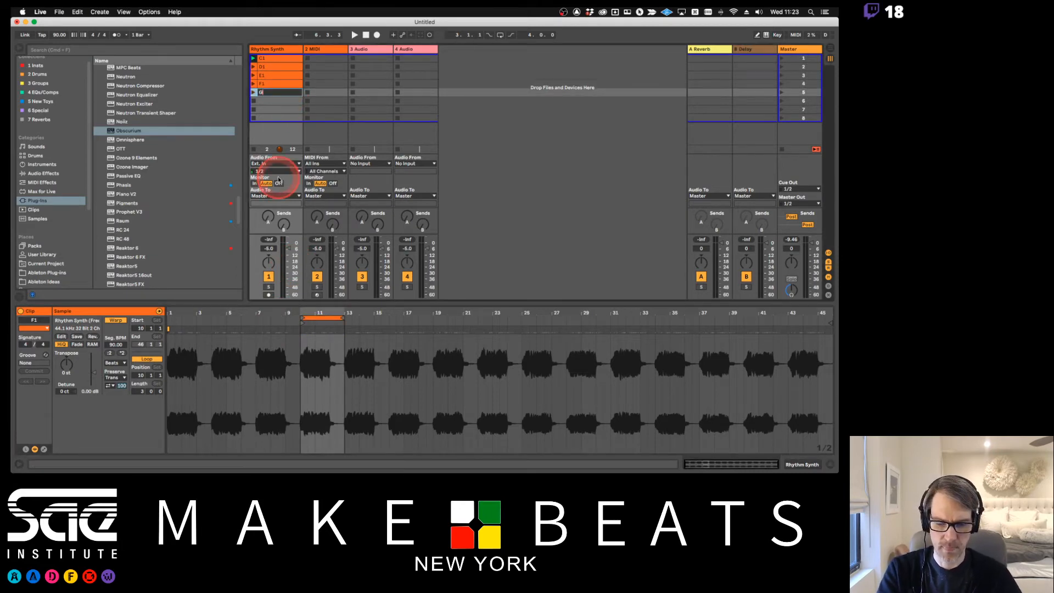
type("1")
key("Return")
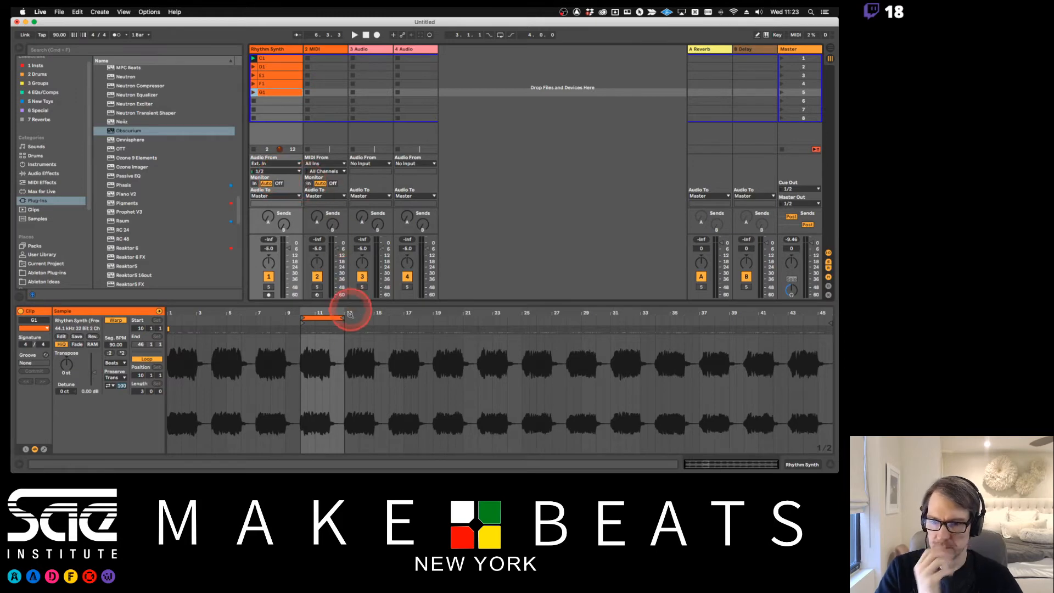
left_click(330, 317)
key("Up")
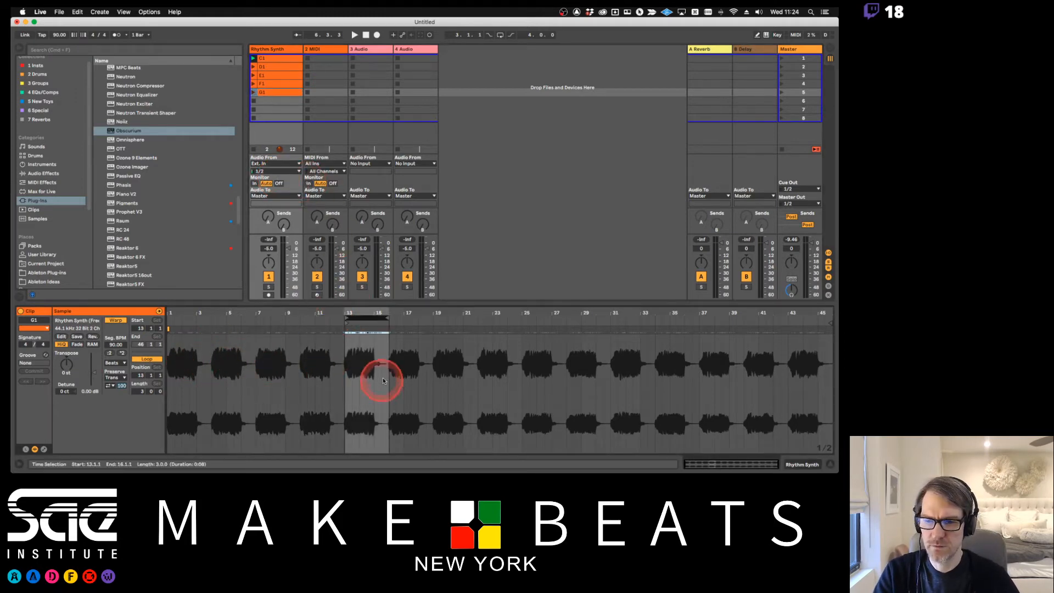
Duplicate the G1 clip into the sixth slot, rename it A1, and shift its three-bar loop to start at bar 16.
left_click(286, 93)
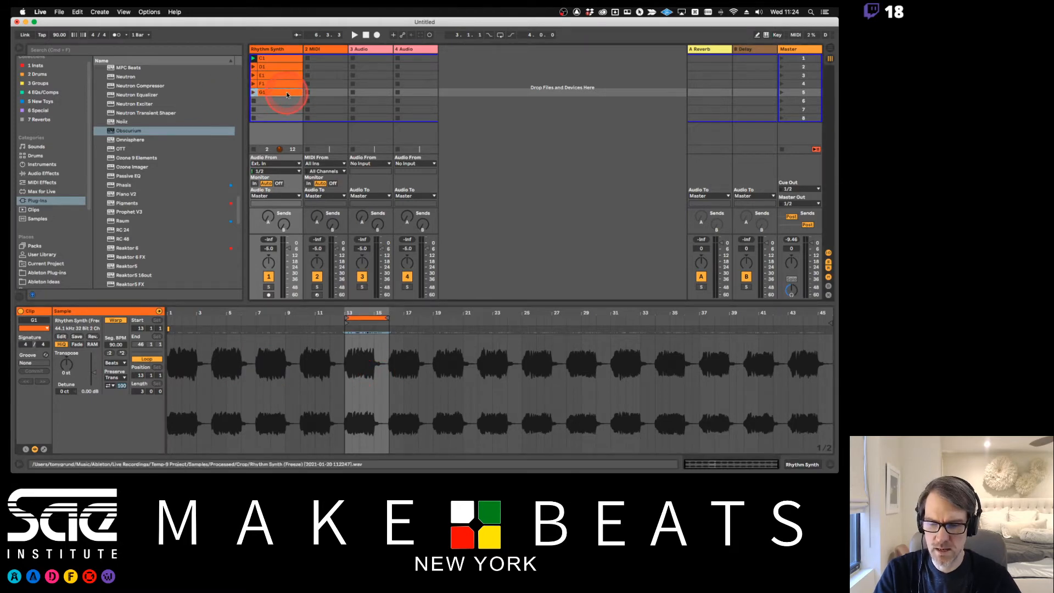
key("super+d")
key("super+r")
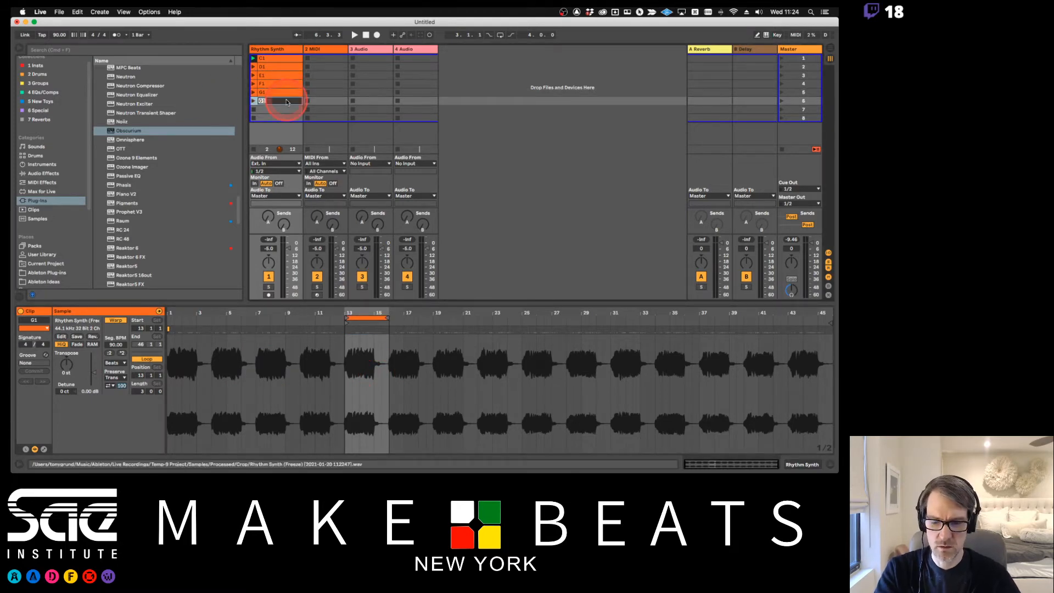
type("A1")
key("Return")
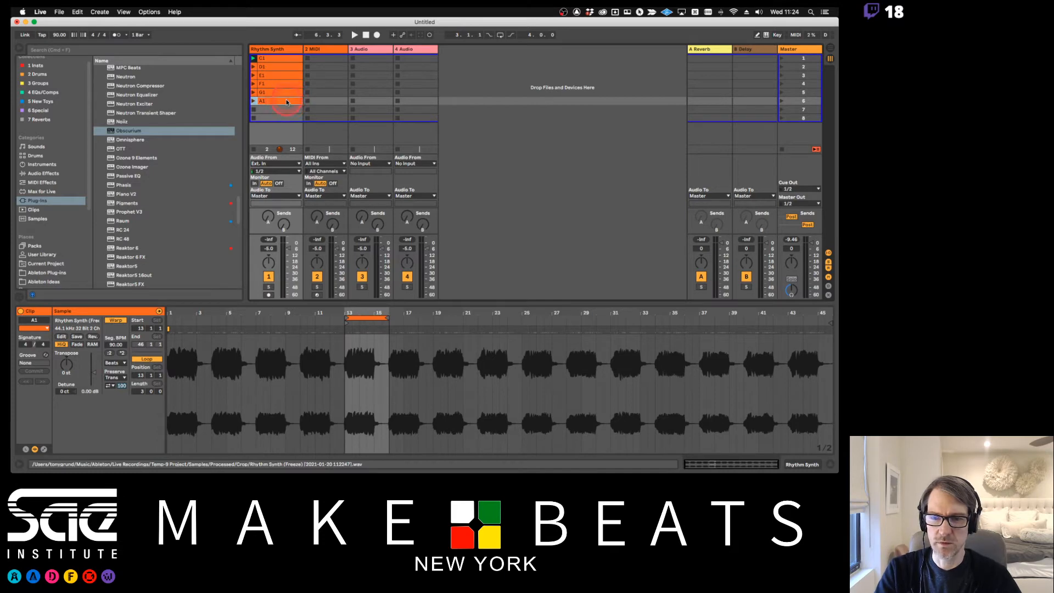
left_click(371, 318)
key("Up")
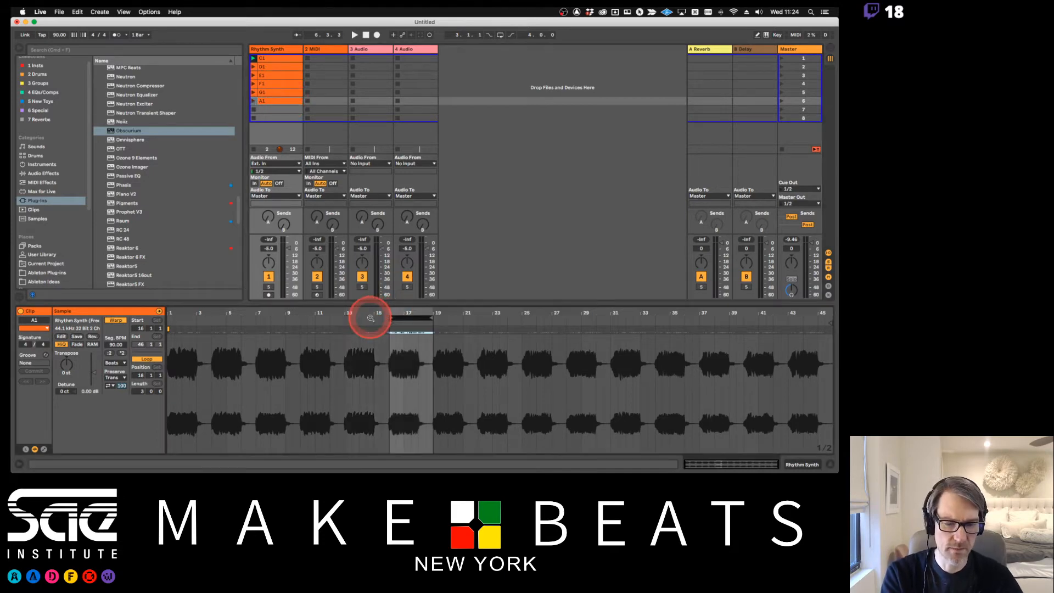
Duplicate the A1 clip into the seventh slot, rename it B1, and shift its three-bar loop to start at bar 19.
left_click(273, 102)
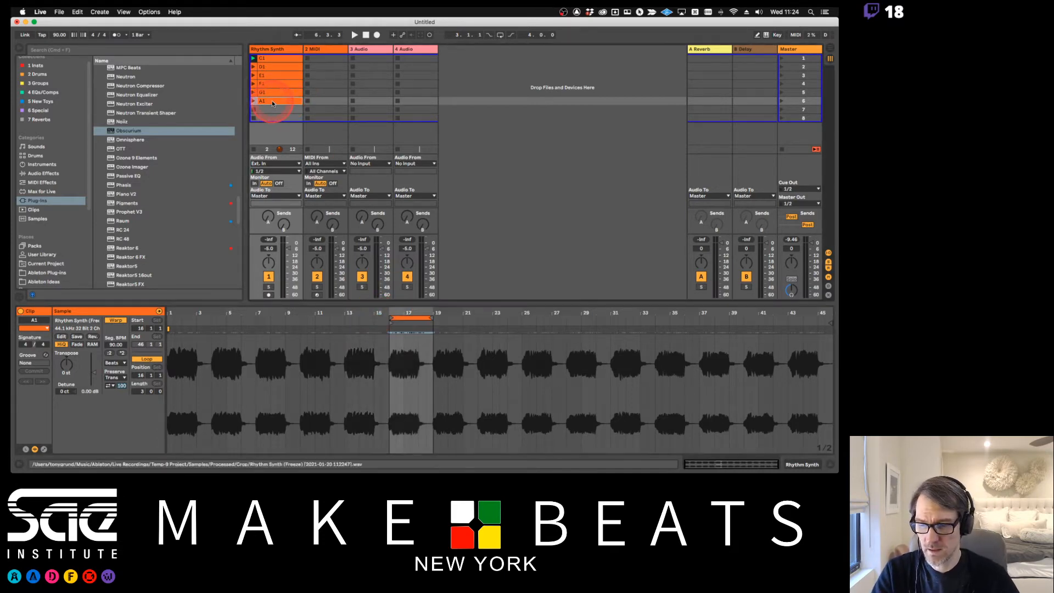
left_click(280, 112)
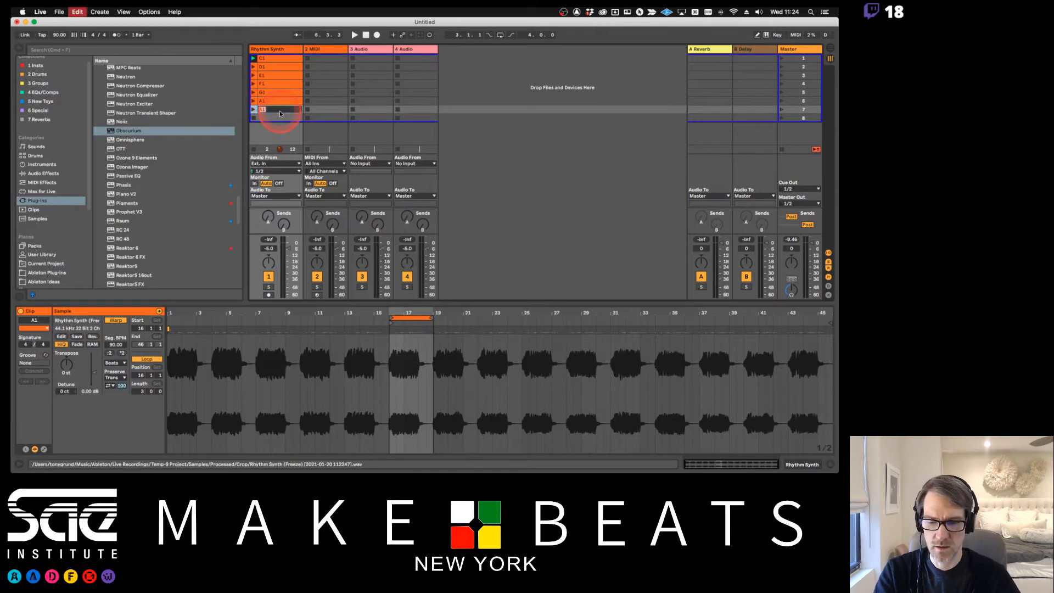
key("super+v")
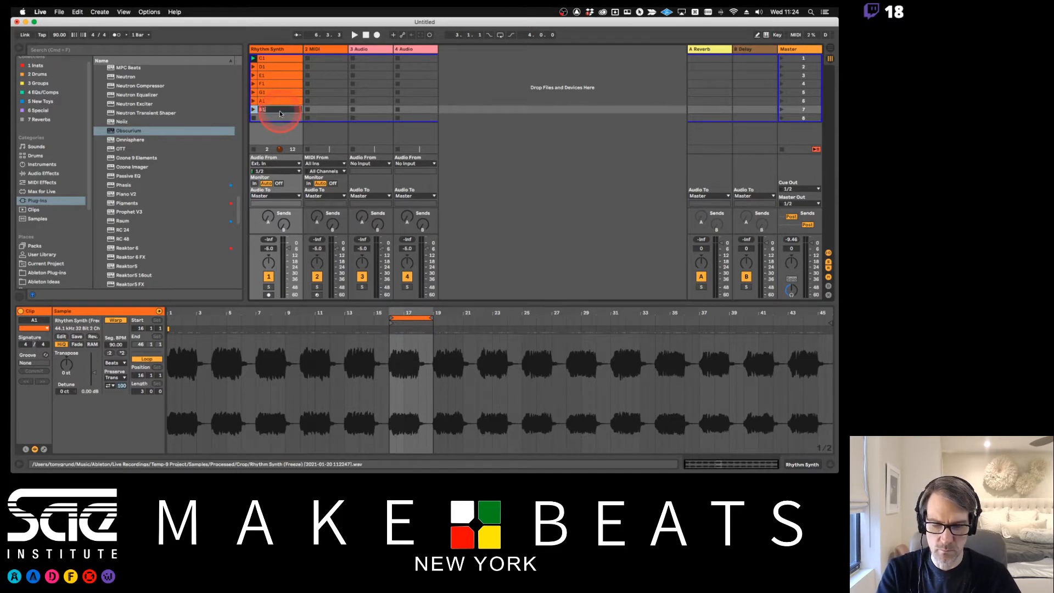
left_click(401, 316)
key("Up")
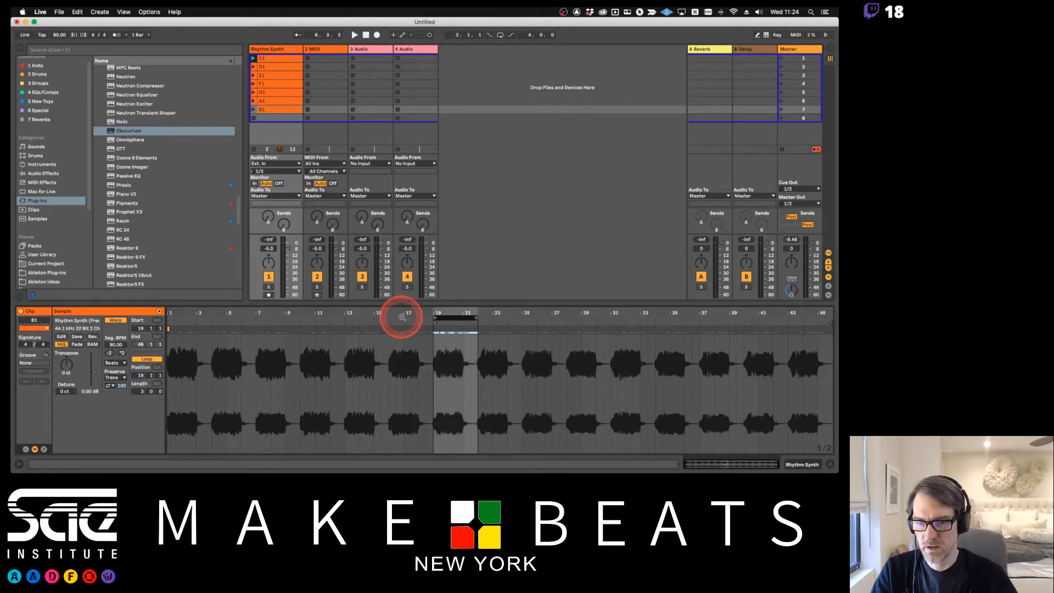
Duplicate the B1 clip into the eighth slot, rename it C2, and shift its three-bar loop to start at bar 22.
left_click(276, 110)
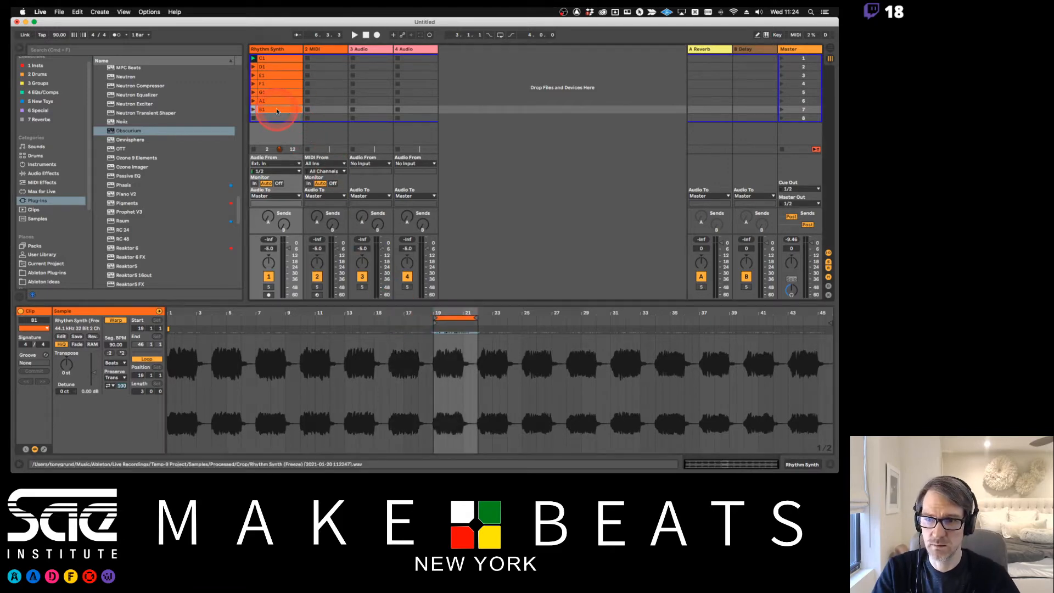
key("super+d")
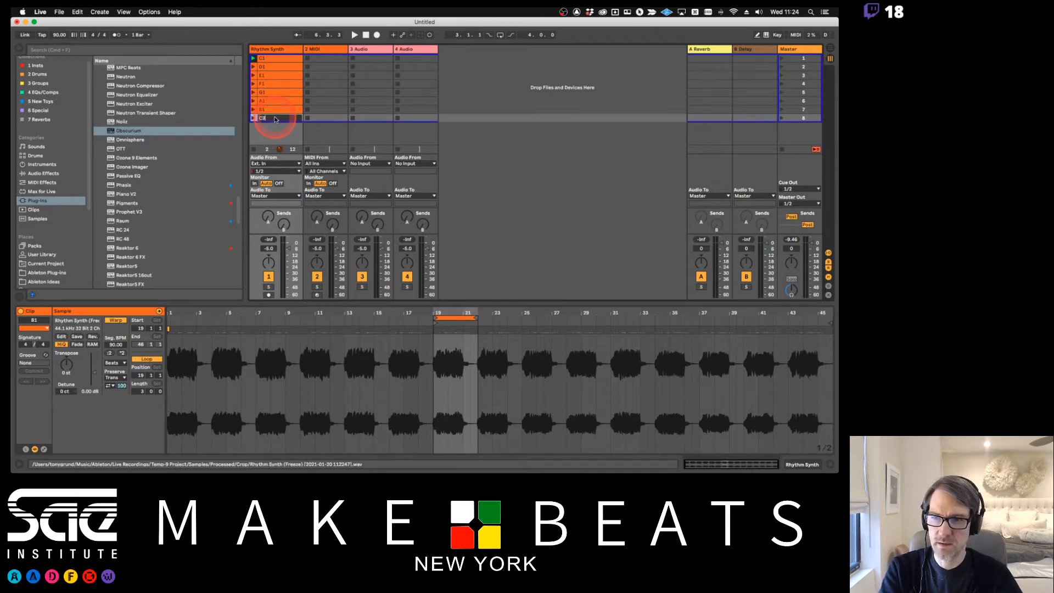
key("Return")
left_click(450, 318)
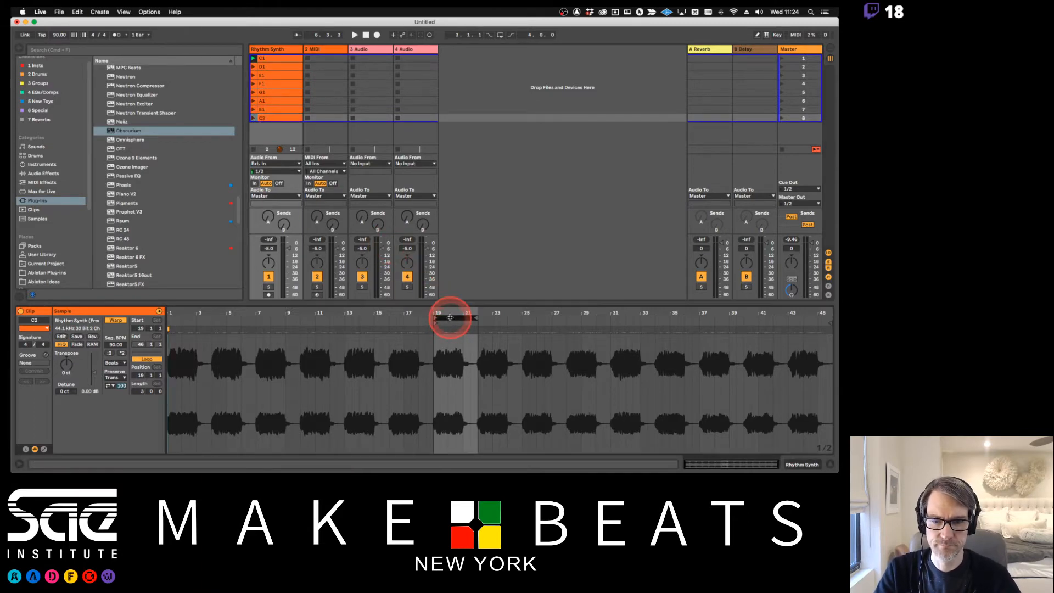
key("Up")
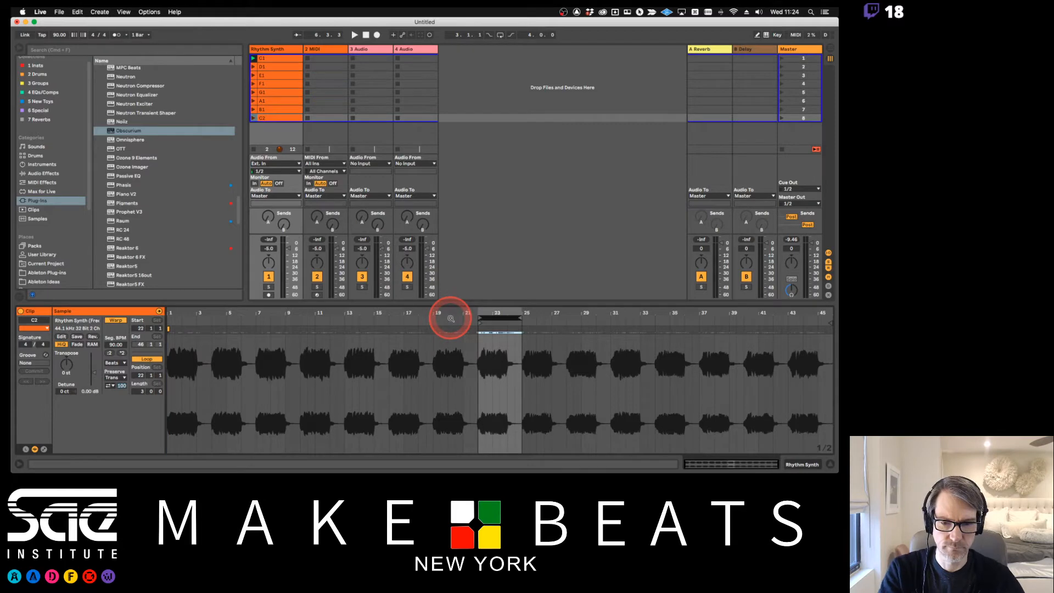
Duplicate the C2 clip into a new ninth slot, rename it D2, and shift its three-bar loop to start at bar 25.
left_click(271, 111)
left_click(270, 101)
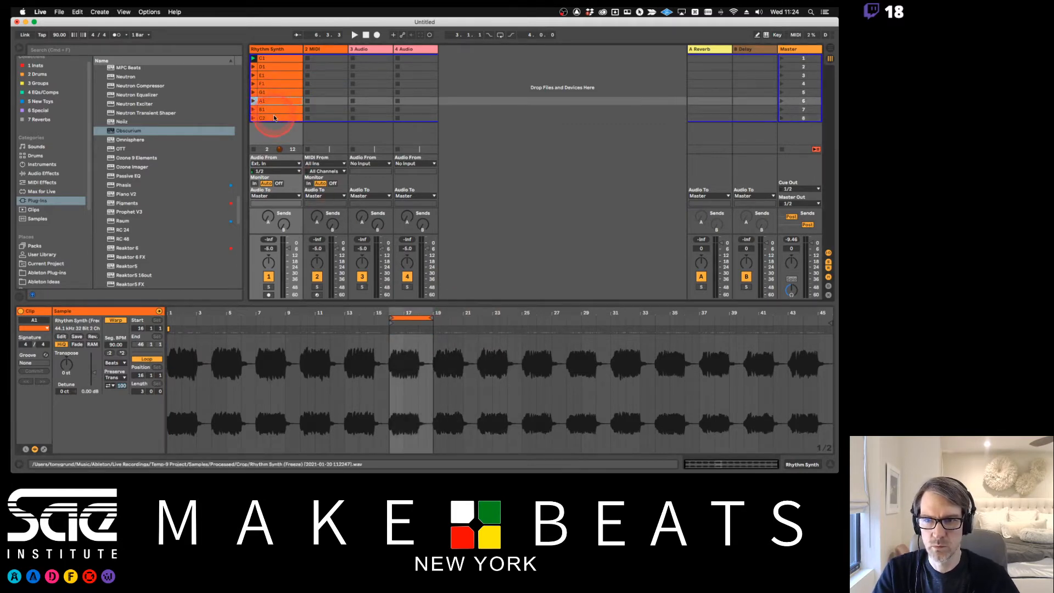
left_click(274, 118)
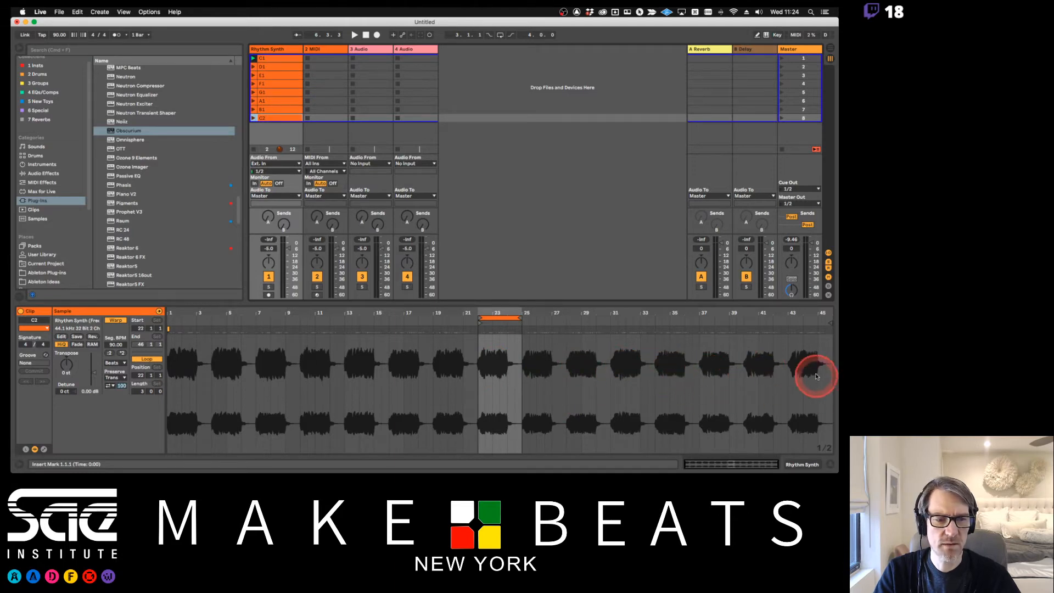
left_click_drag(287, 118, 286, 129)
key("super+r")
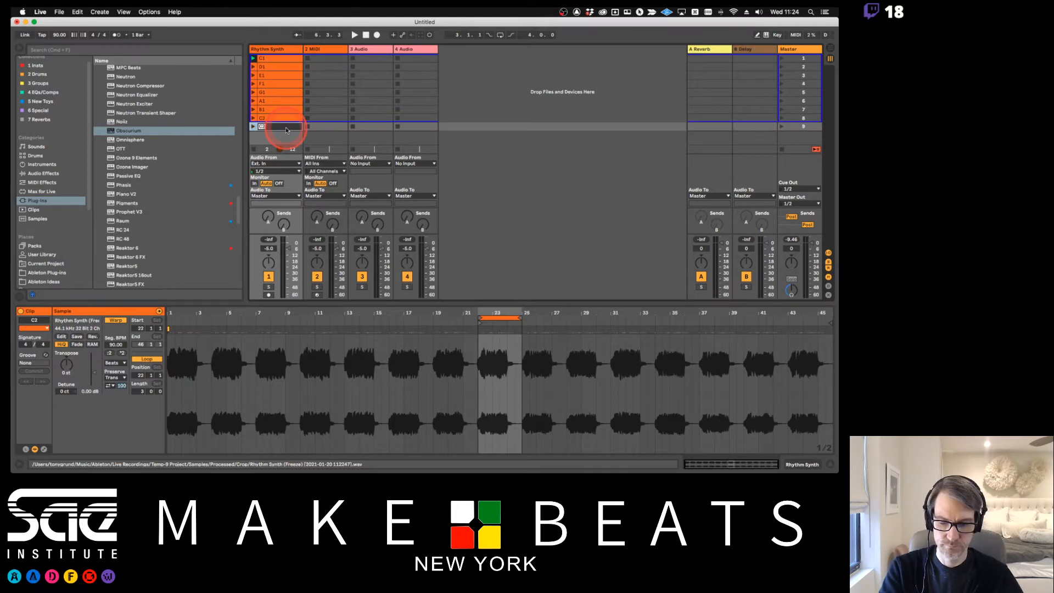
type("D2")
key("Return")
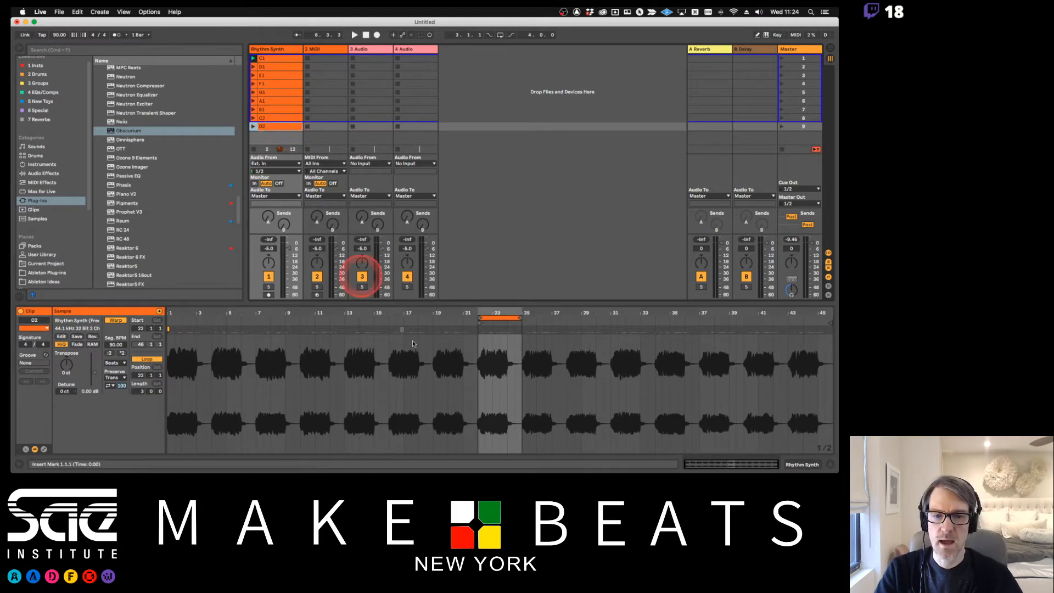
left_click(501, 318)
left_click_drag(500, 318, 545, 319)
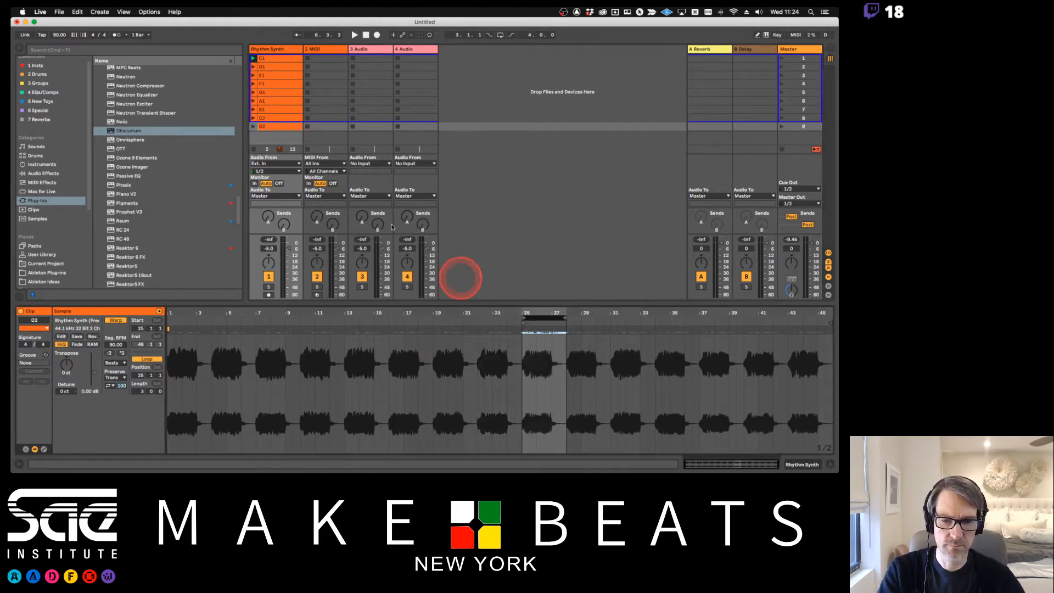
Duplicate the D2 clip into a new tenth slot and rename it E2.
left_click_drag(276, 127, 274, 136)
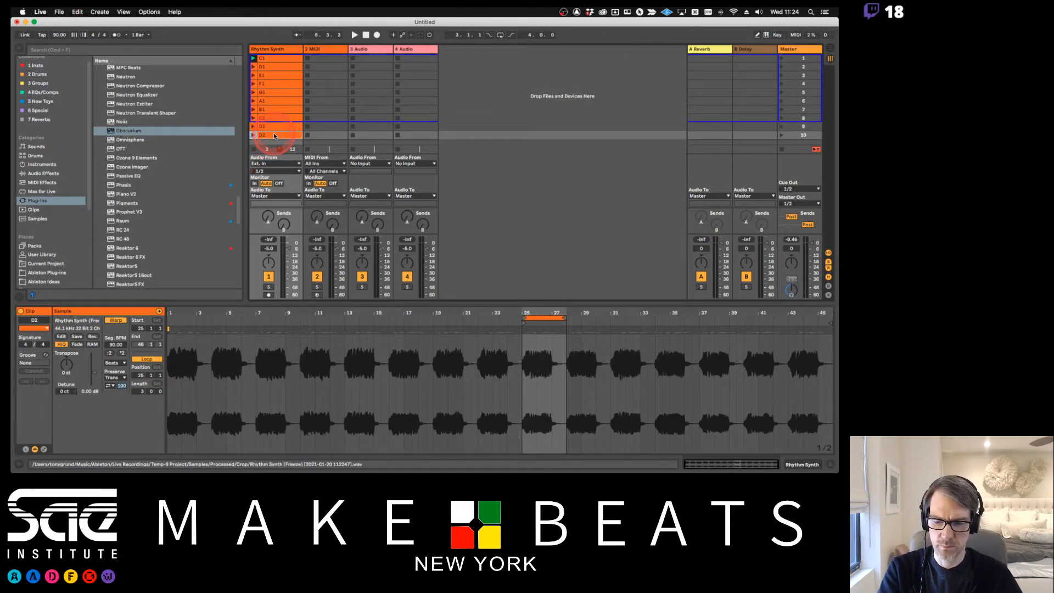
key("super+r")
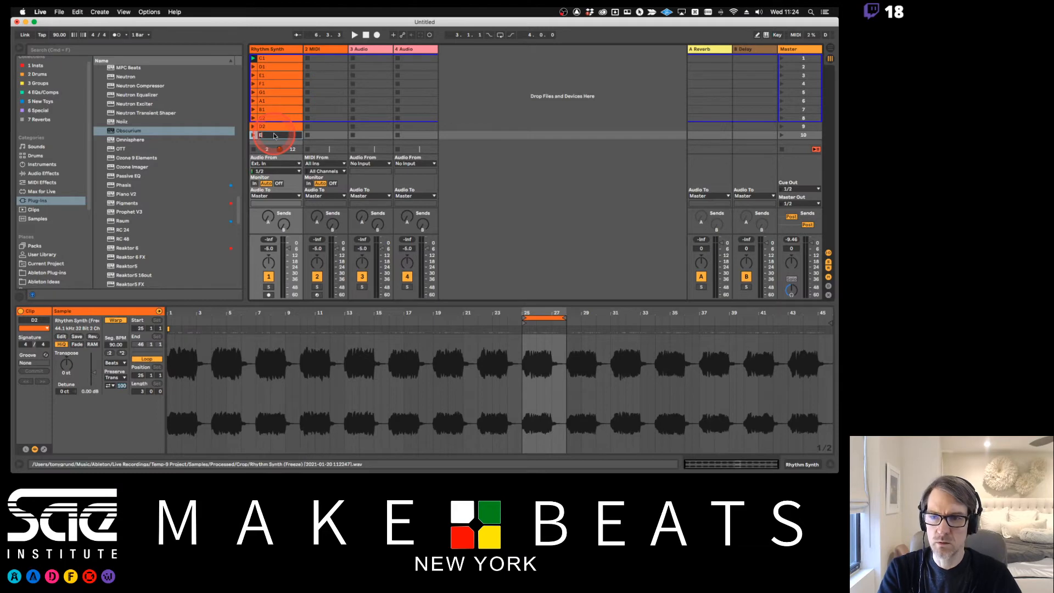
type("E2")
key("Return")
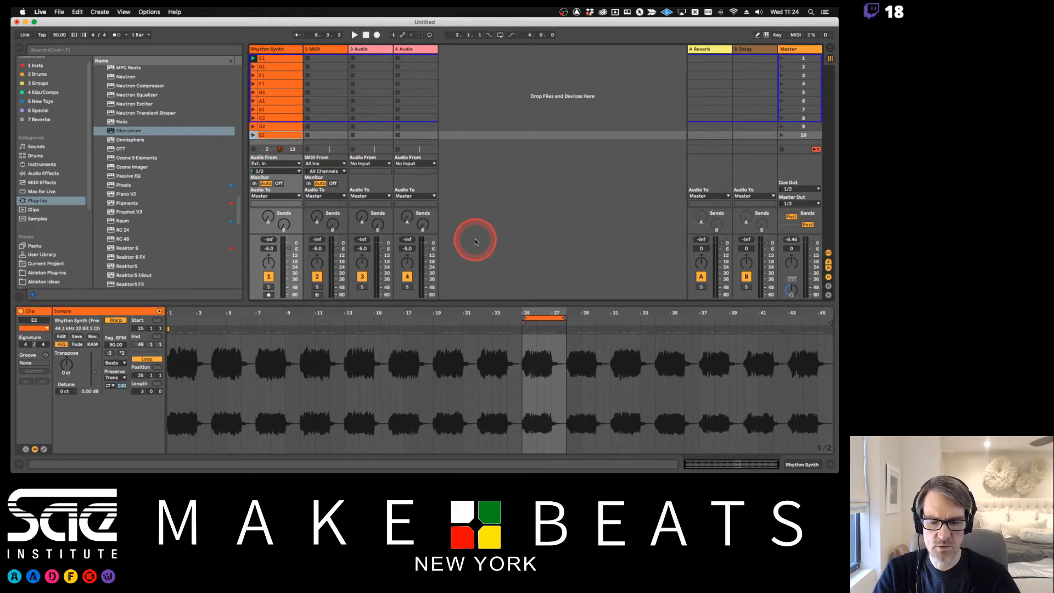
Hide the tracks' input/output routing section and shift the E2 clip's three-bar loop to start at bar 28.
key("super+alt+i")
left_click(364, 221)
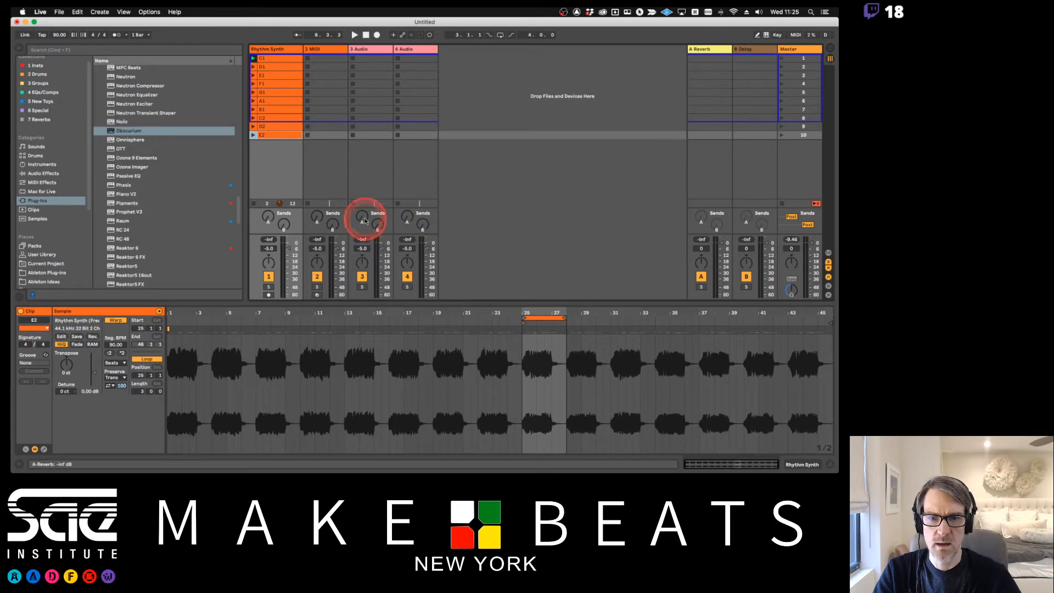
left_click(540, 318)
key("shift+Up")
Duplicate the E2 clip into a new eleventh slot, rename it F2, and shift its three-bar loop to start at bar 31.
left_click_drag(541, 318, 284, 148)
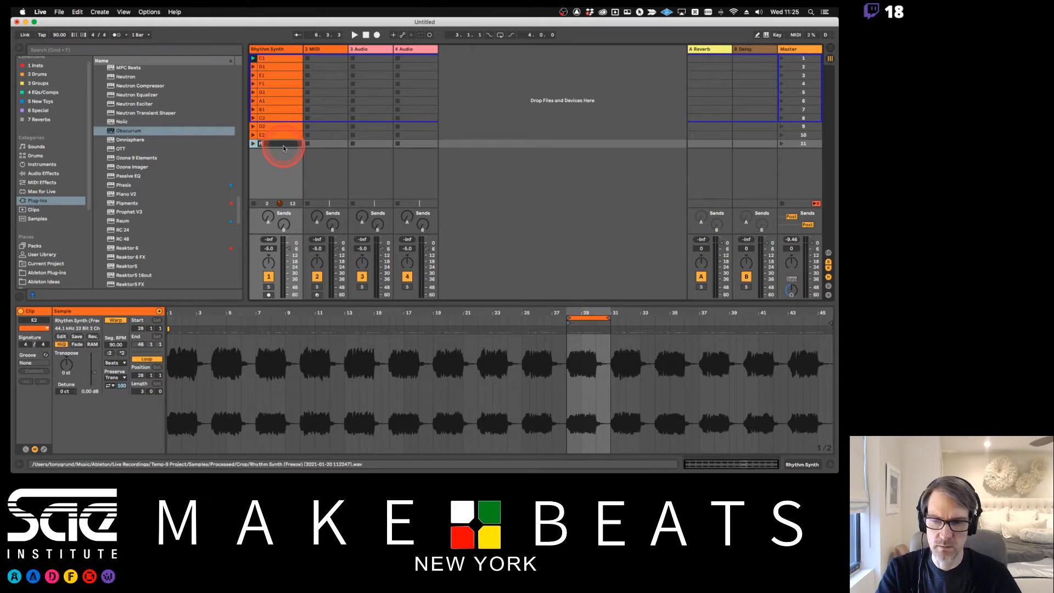
type("2")
key("Return")
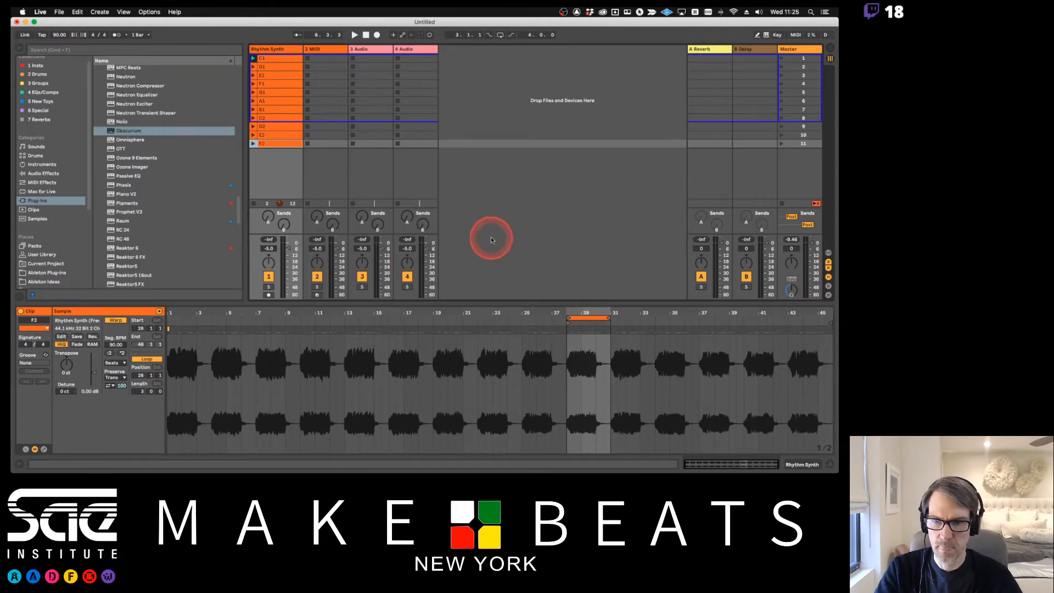
left_click(589, 318)
key("Down")
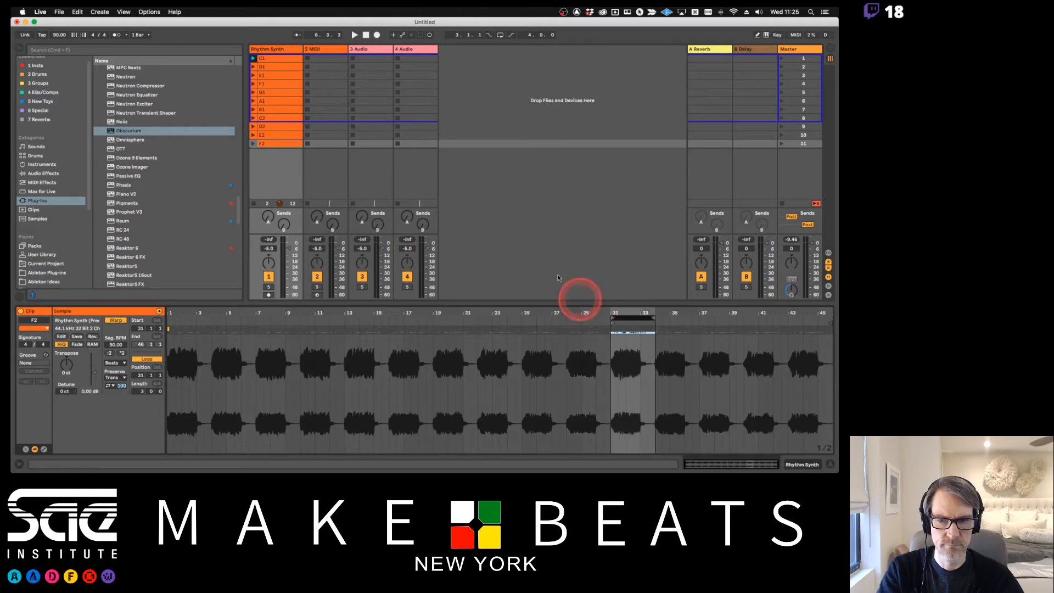
Duplicate the F2 clip into a new twelfth slot, rename it G2, and shift its three-bar loop to start at bar 34.
left_click(273, 146)
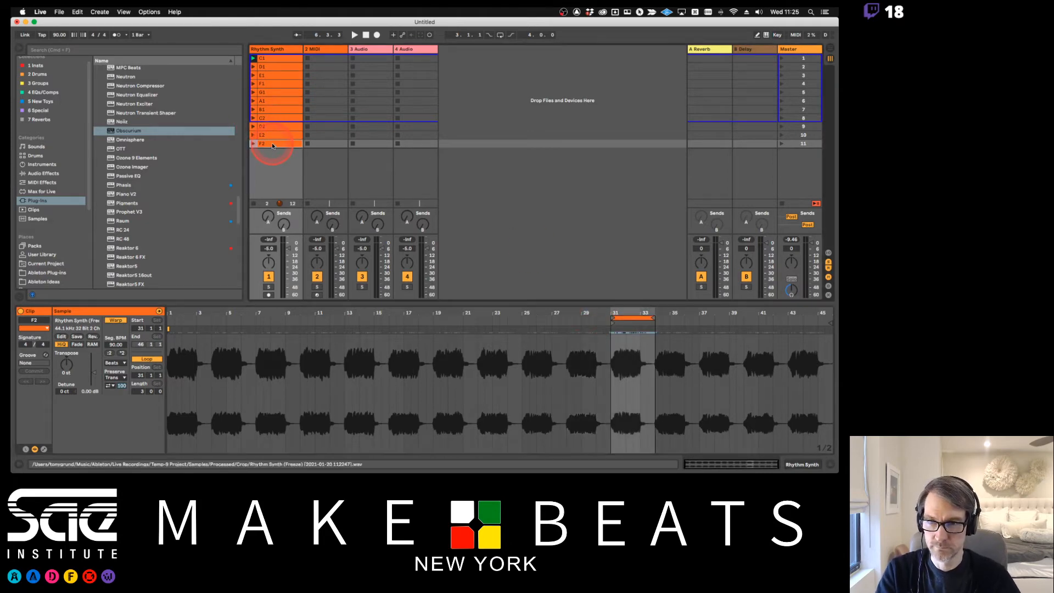
key("super+d")
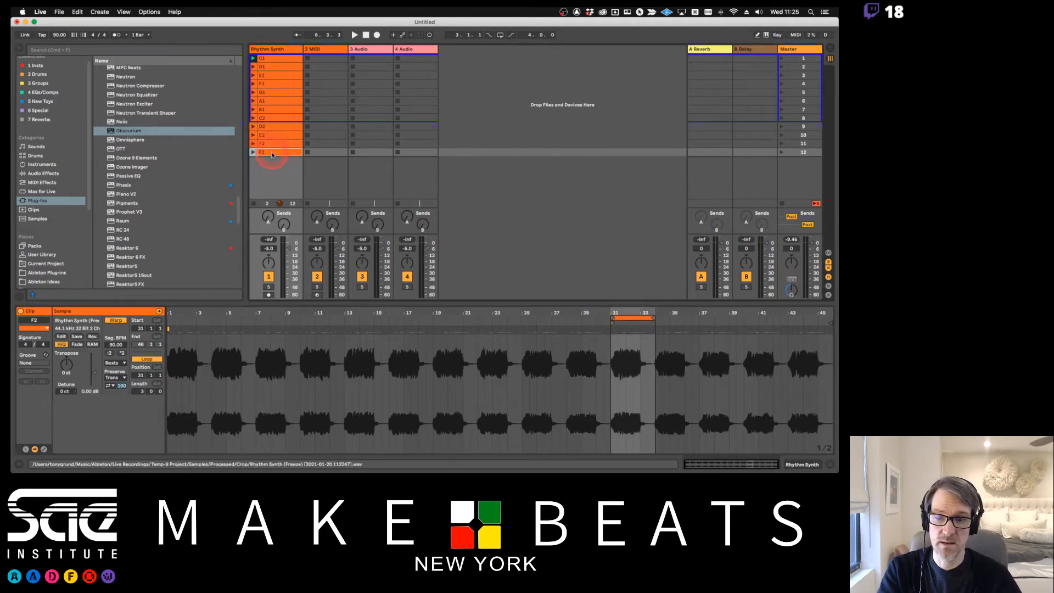
key("super+r")
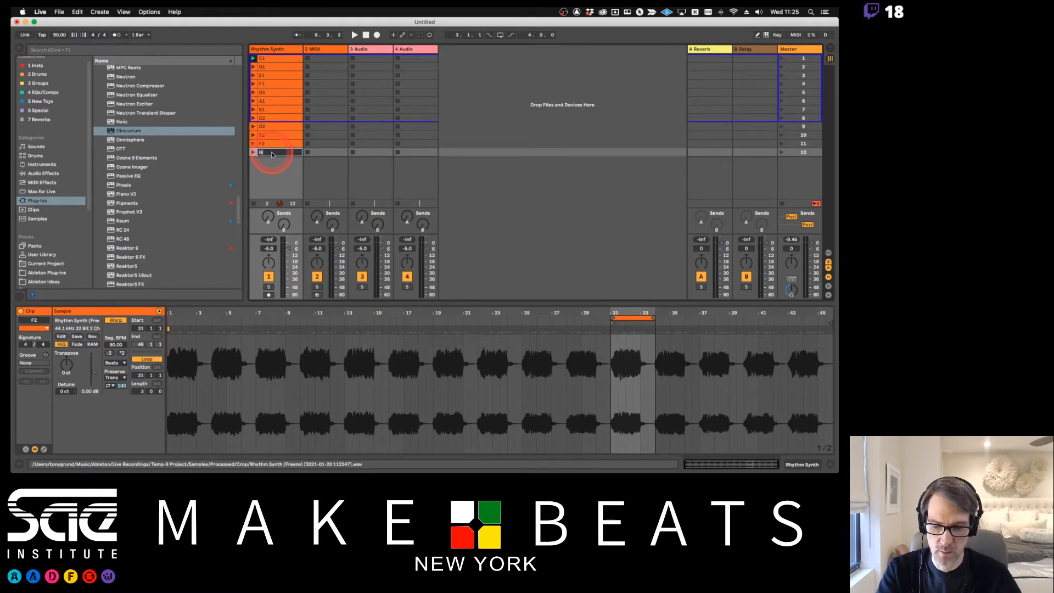
type("G2")
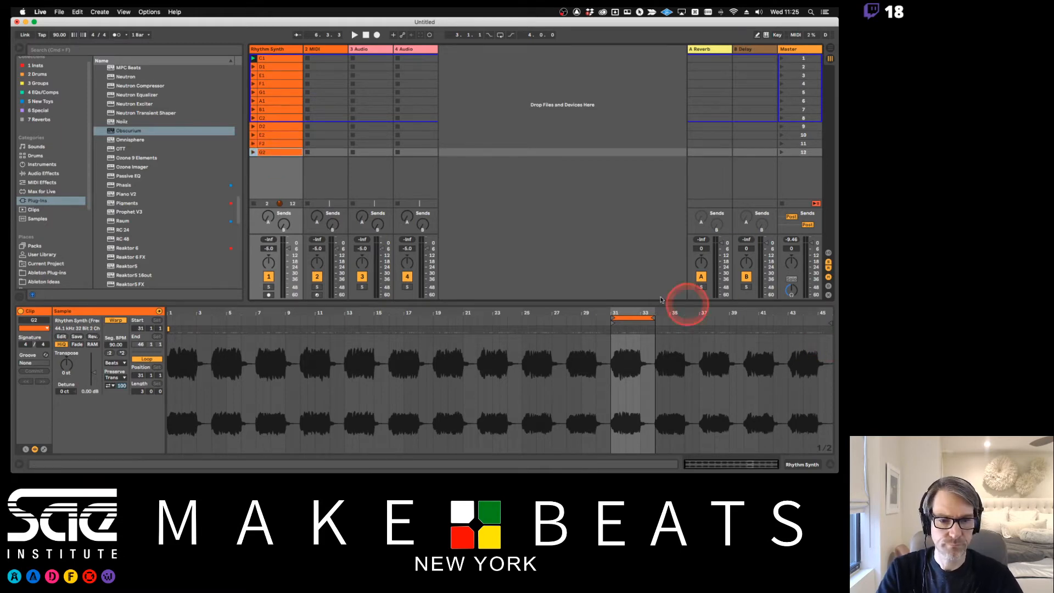
left_click(631, 317)
key("Up")
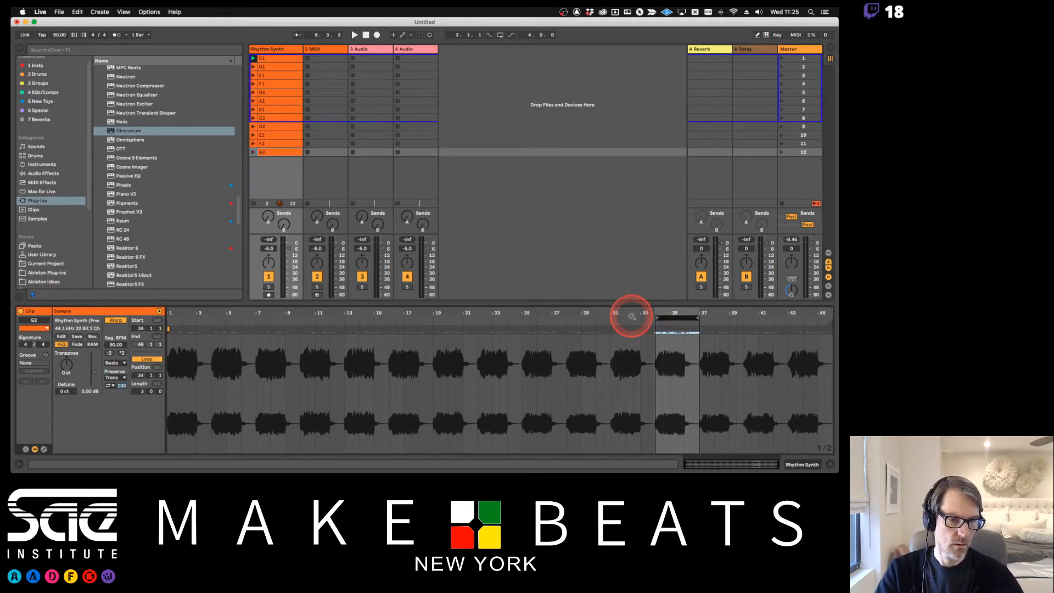
Duplicate the G2 clip into a new thirteenth slot, rename it A2, and shift its three-bar loop to start at bar 37.
left_click(280, 153)
key("super+d")
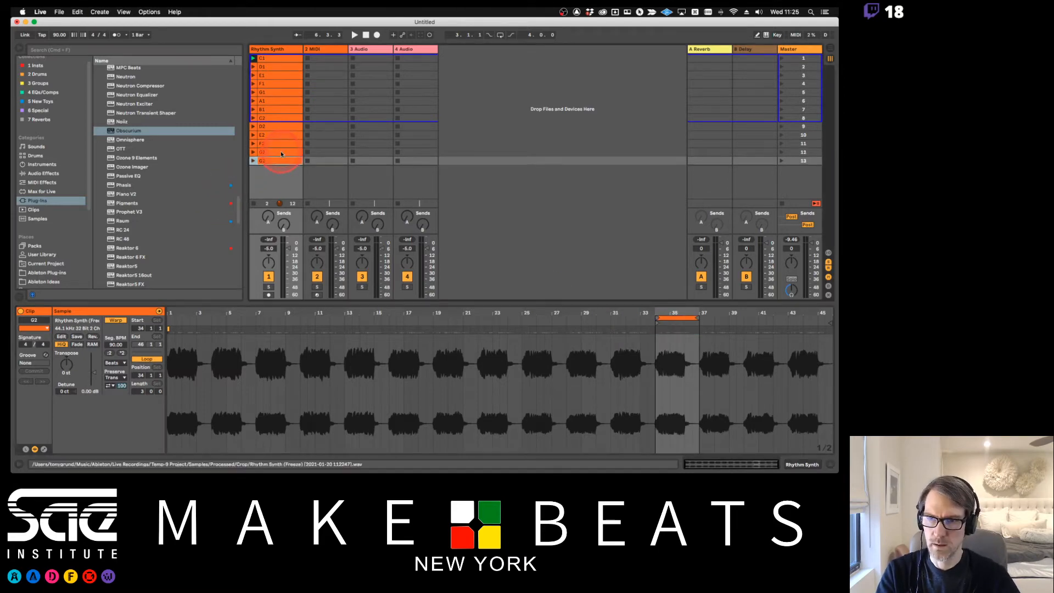
left_click(270, 161)
key("super+r")
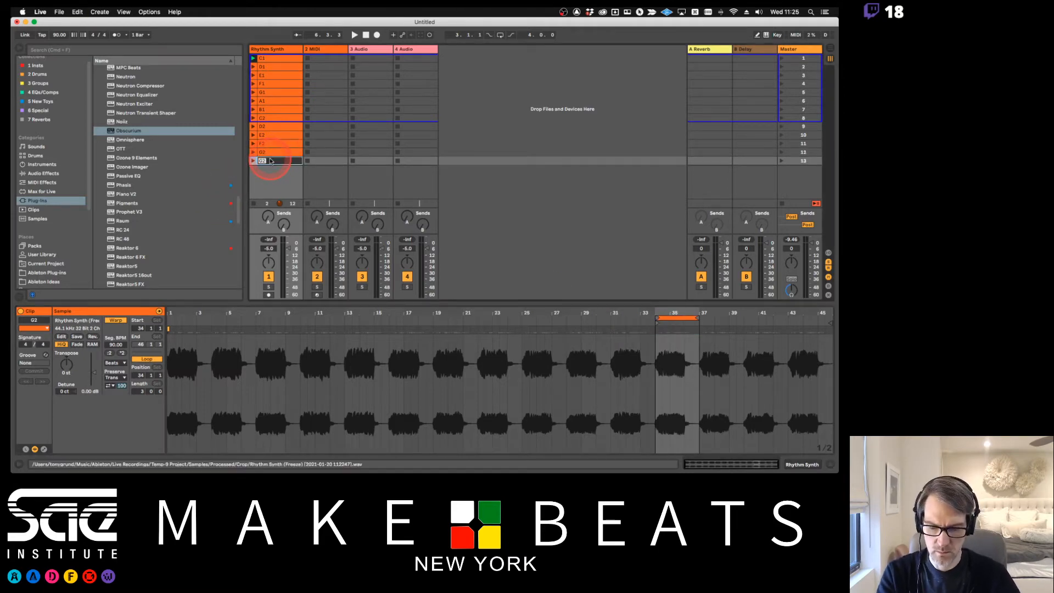
type("A2")
key("Return")
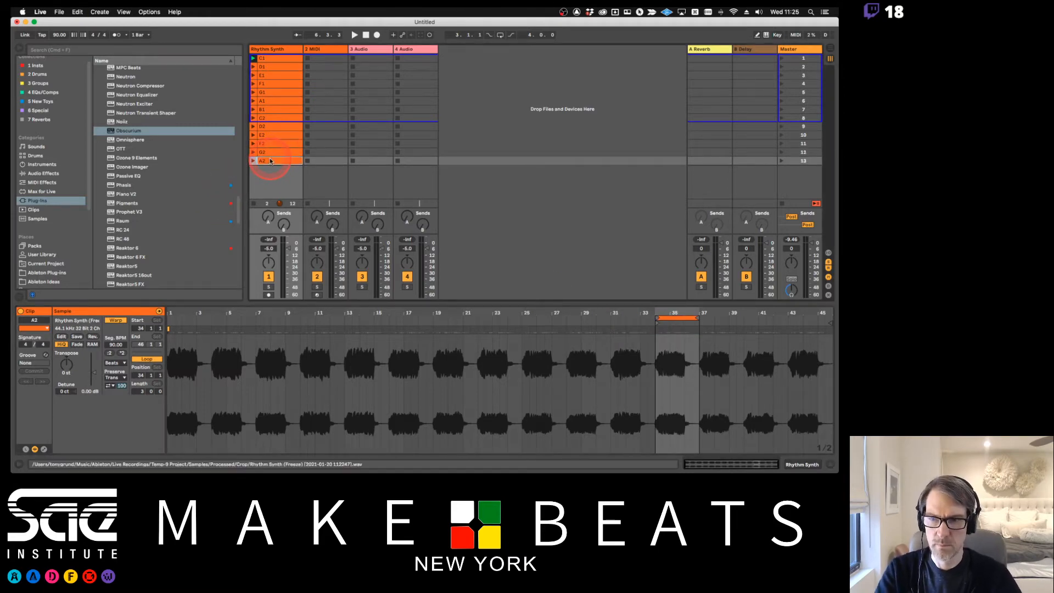
left_click(673, 317)
key("Up")
Duplicate the A2 clip into a new fourteenth slot, rename it B2, and shift its three-bar loop to start at bar 40.
left_click(267, 161)
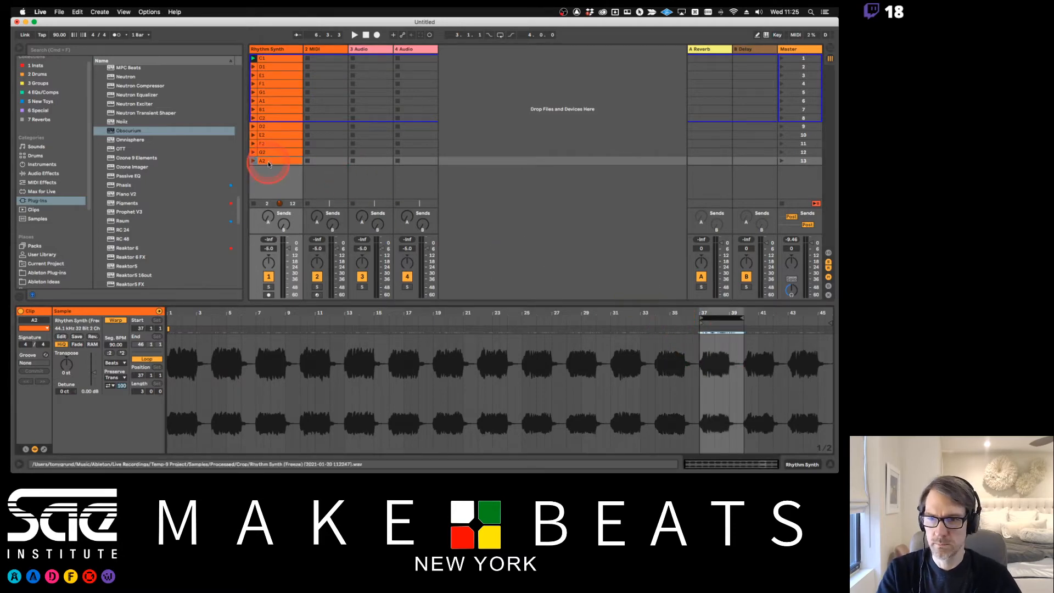
key("super+d")
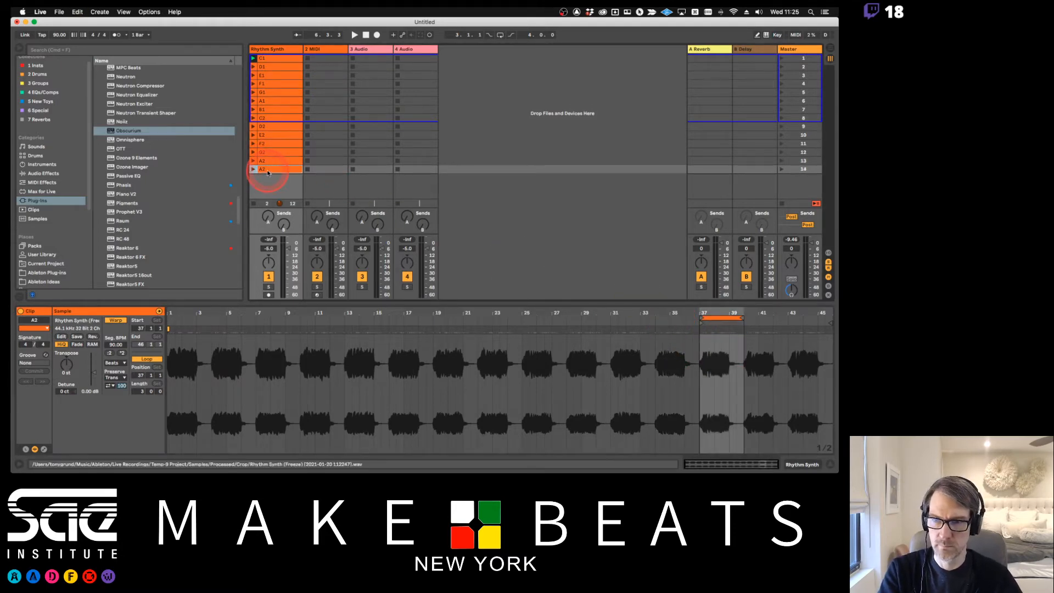
key("super+r")
type("B2")
key("Return")
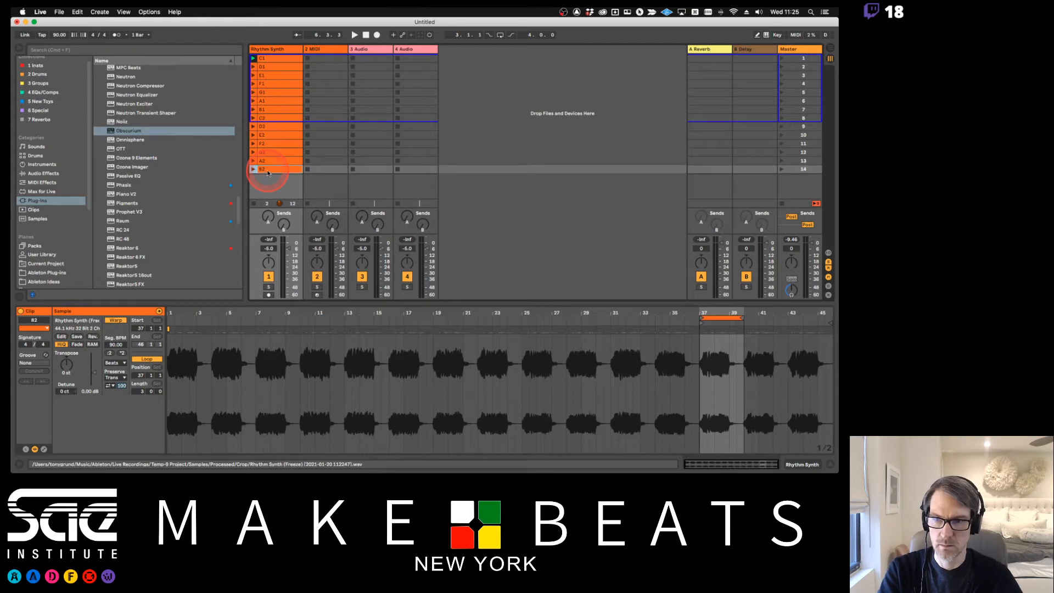
left_click(719, 318)
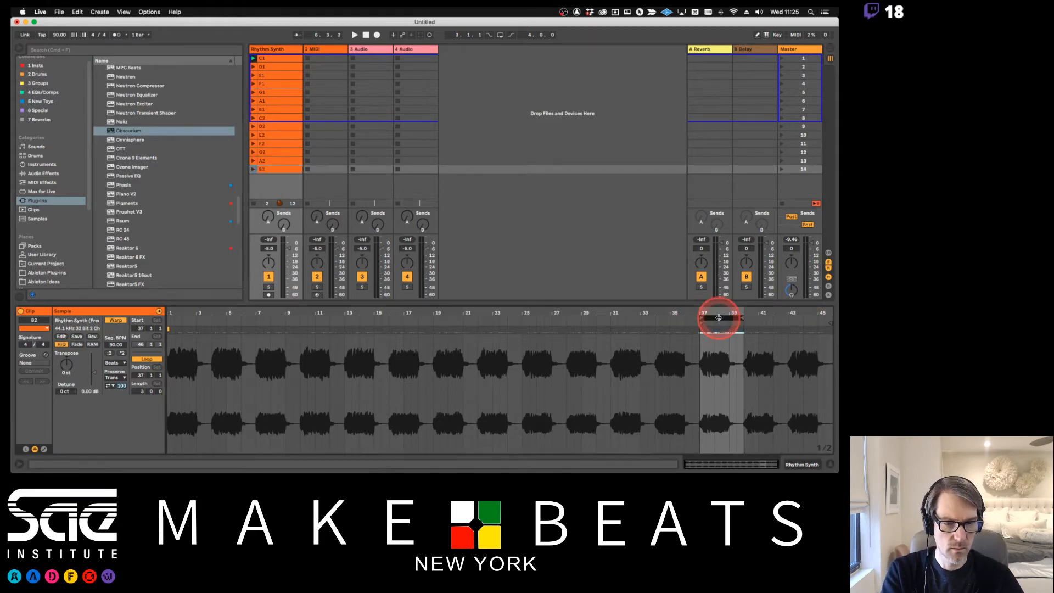
key("Up")
Duplicate the B2 clip into a new fifteenth slot, rename it C2, and shift its three-bar loop to start at bar 43.
left_click(273, 172)
key("super+d")
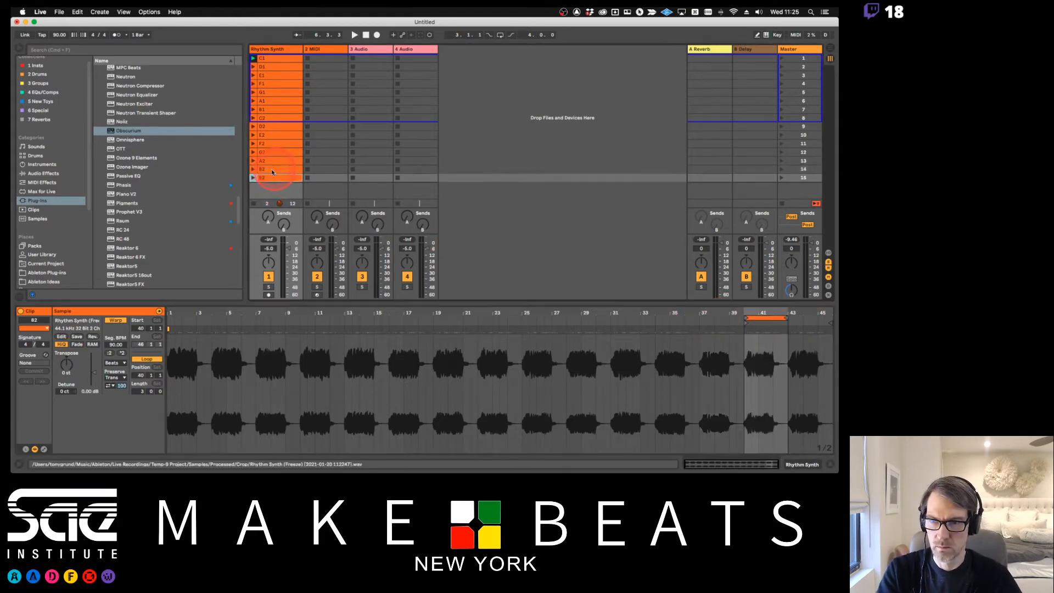
key("super+r")
type("C")
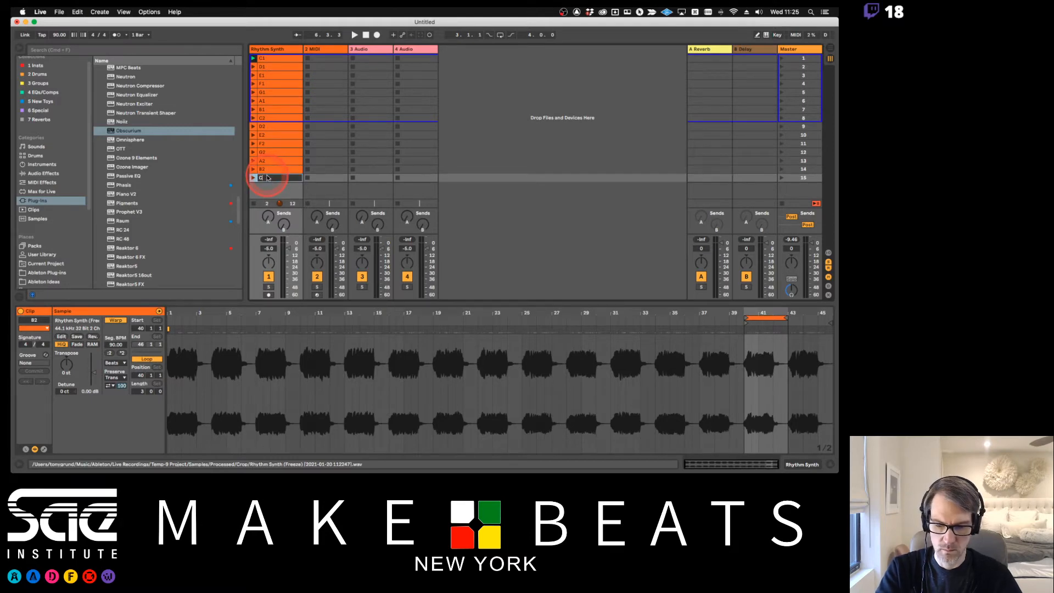
type("2")
key("Return")
left_click(761, 318)
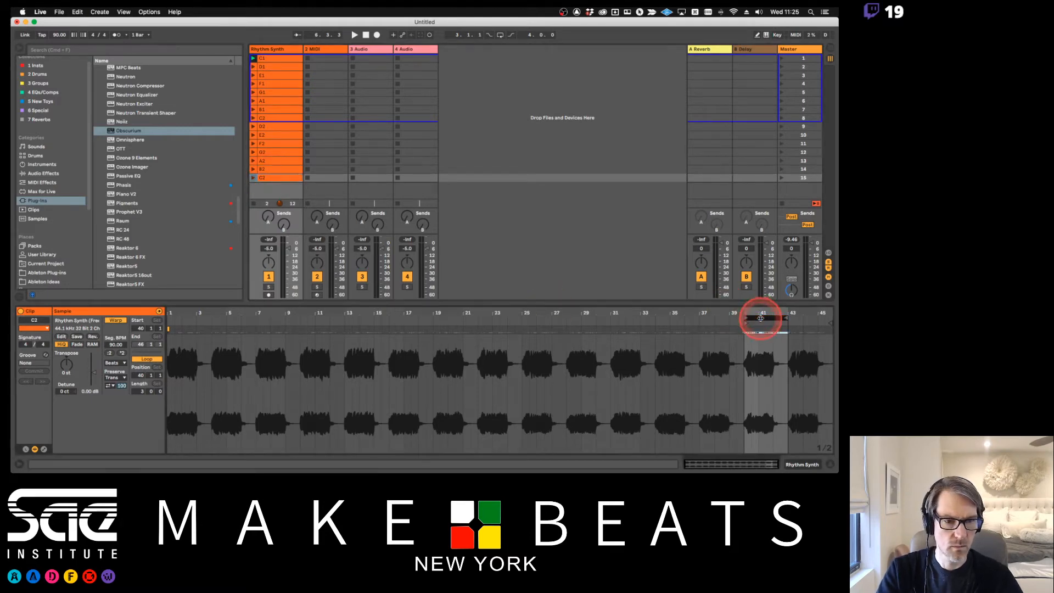
Go through all fifteen note clips one by one from C1 down and check each clip's loop position in the waveform.
left_click(272, 59)
key("Down")
key("Down")
key("Down")
key("Down")
key("Down")
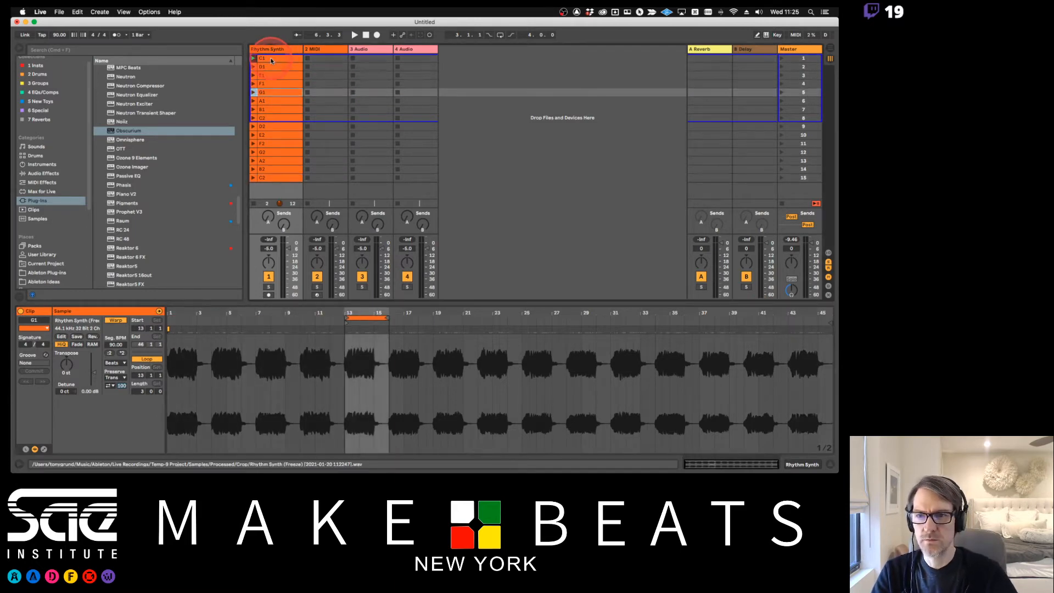
key("Down")
key("Down")
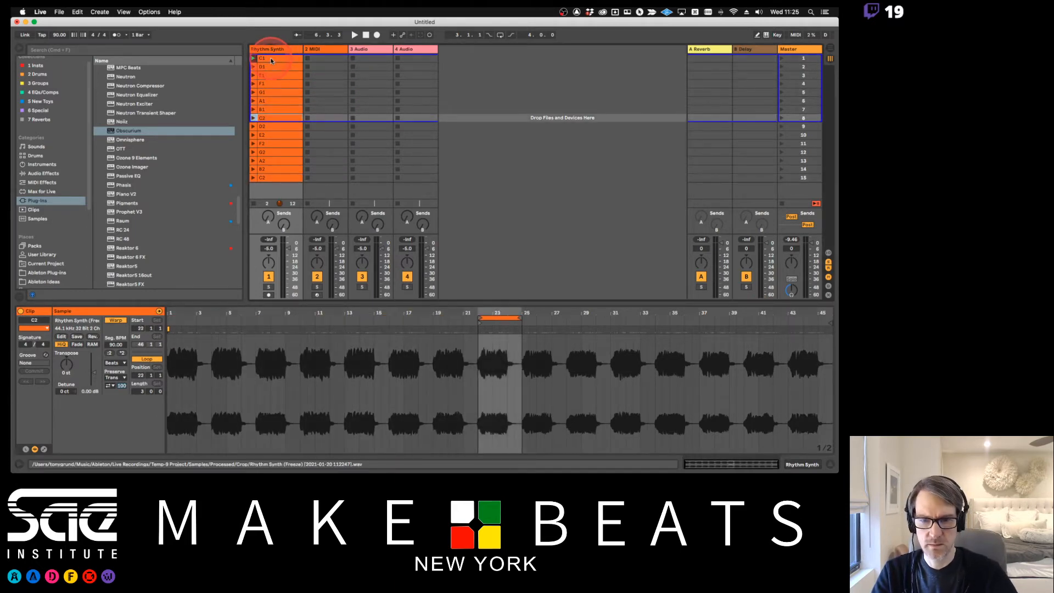
key("Down")
key("Down")
key("Down")
key("Down")
key("Down")
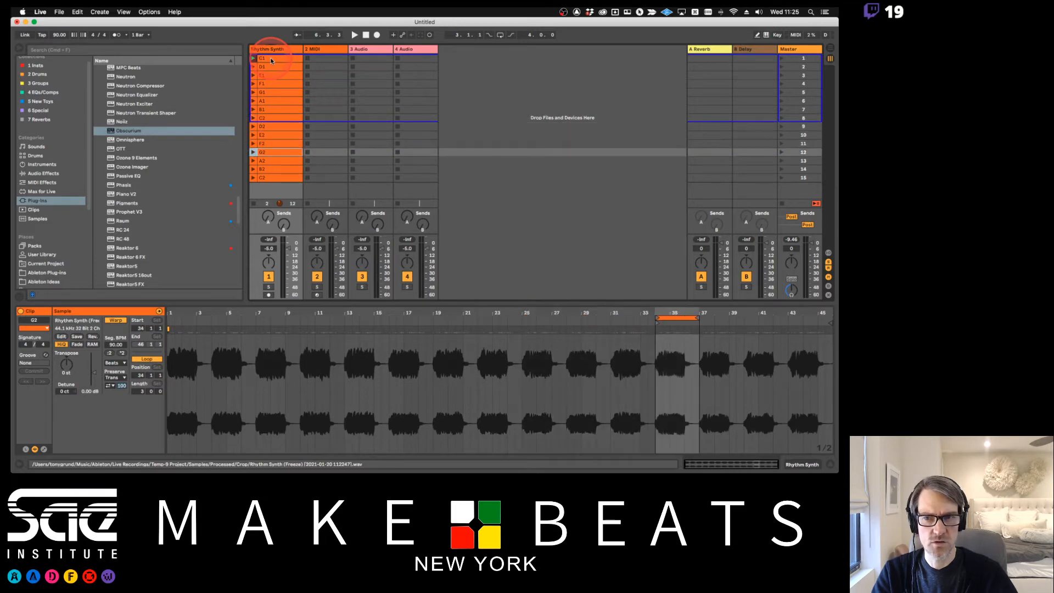
key("Down")
key("Down")
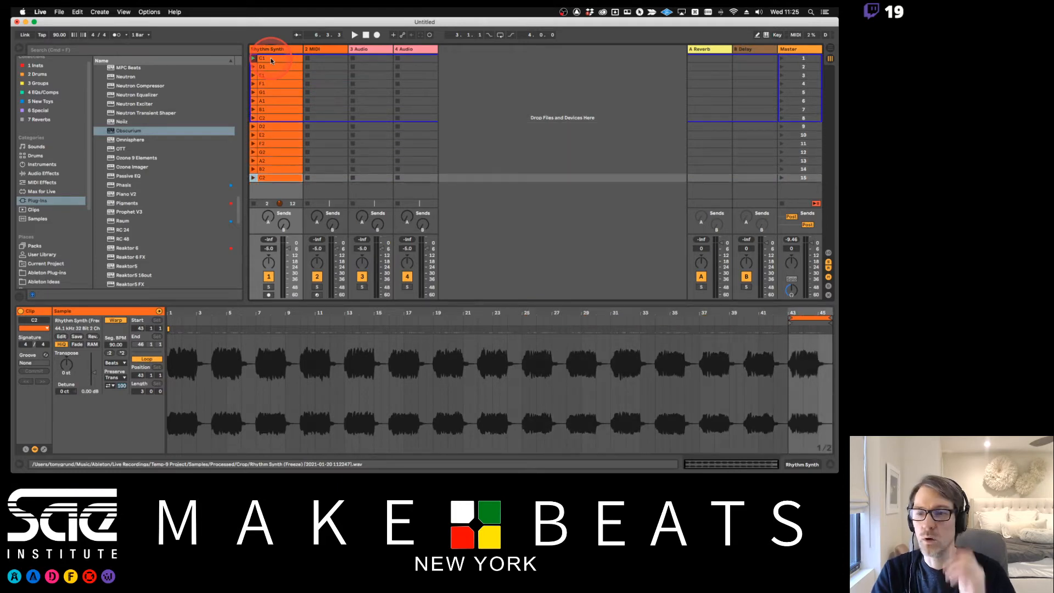
left_click(272, 60)
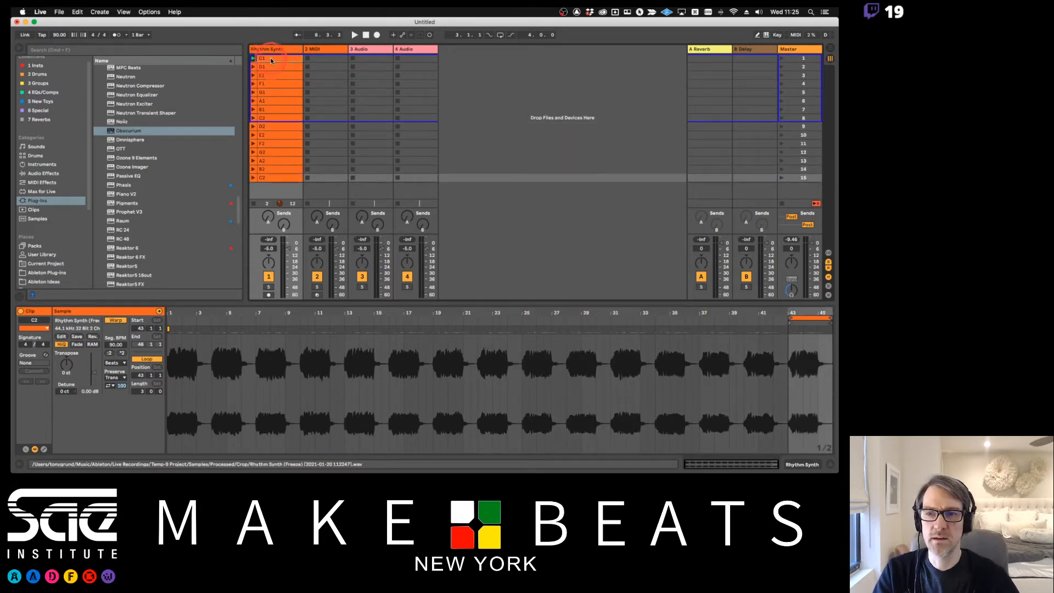
left_click(277, 177, "shift")
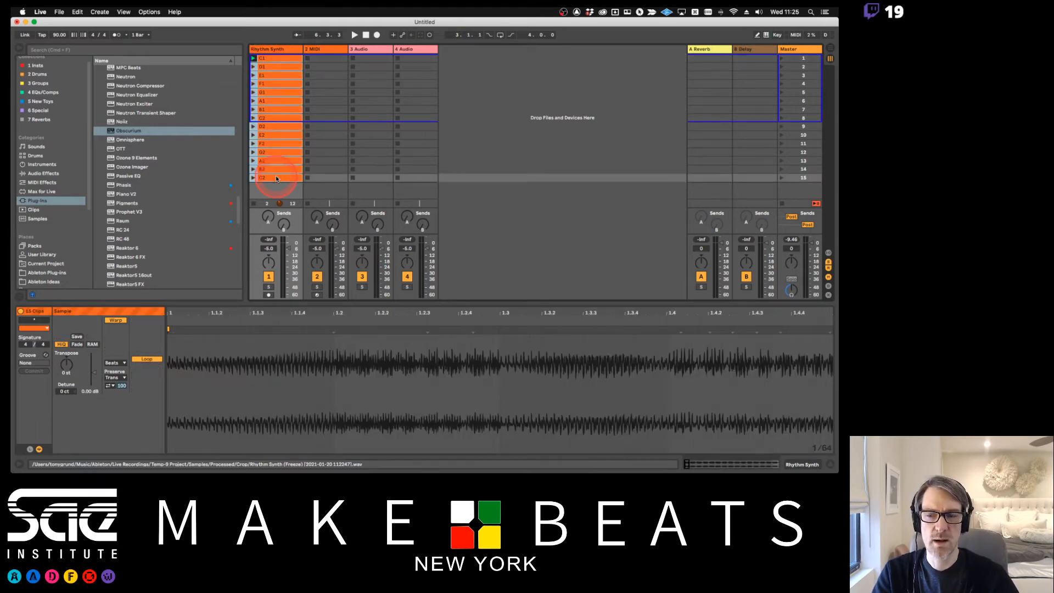
right_click(276, 177)
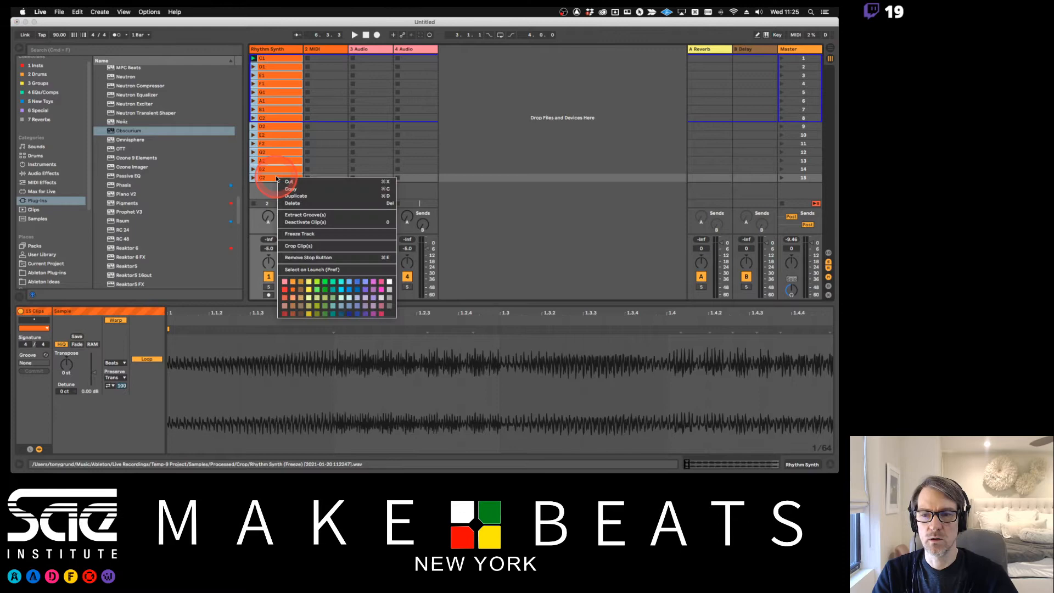
left_click(305, 247)
Rename the C1 clip to "R SYNTH - C1" and copy the "R SYNTH - " prefix for reuse.
left_click(262, 58)
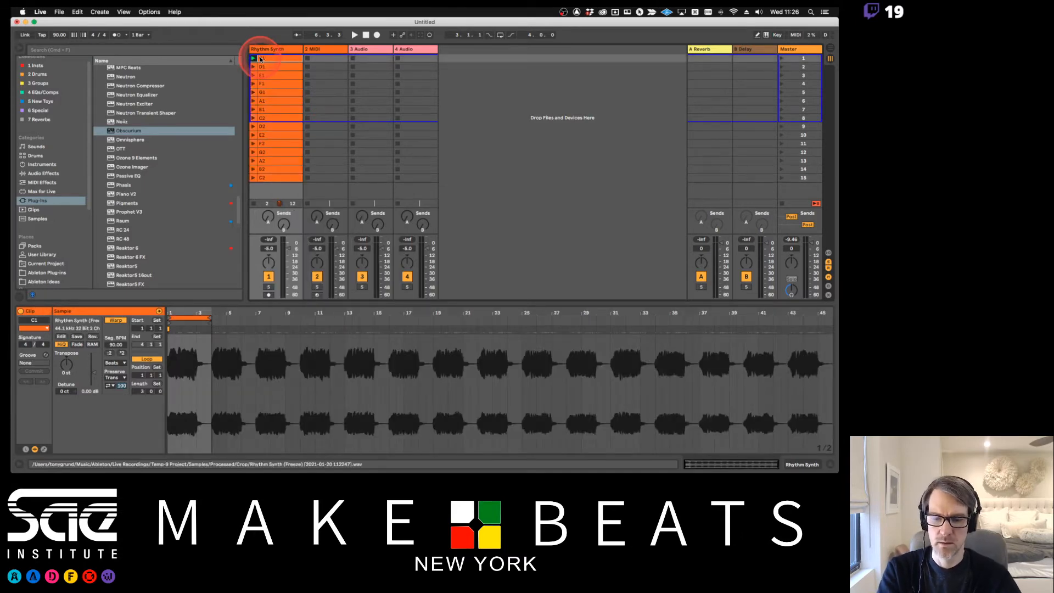
key("super+r")
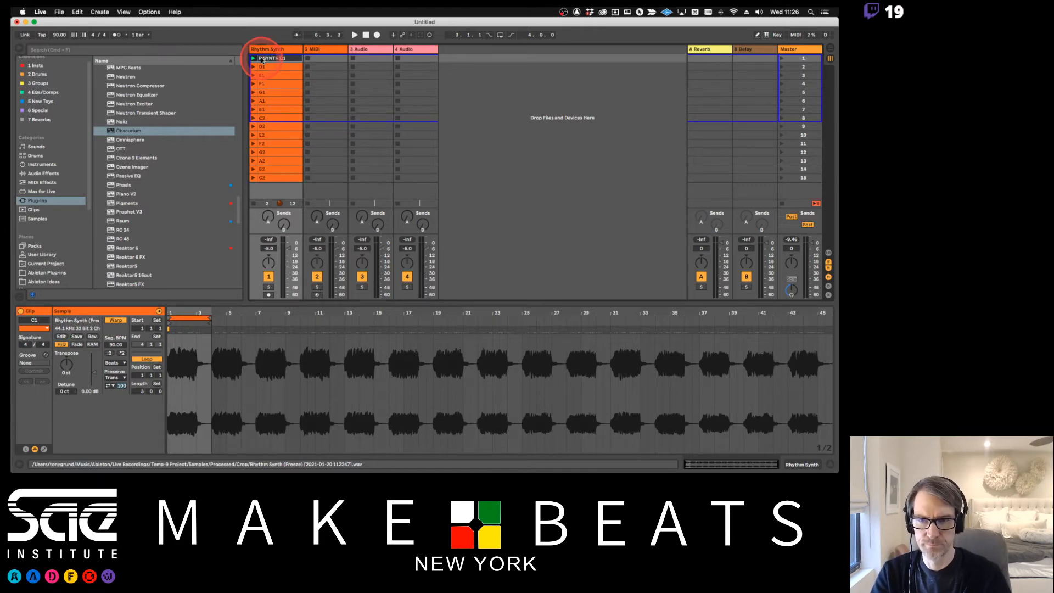
key("Return")
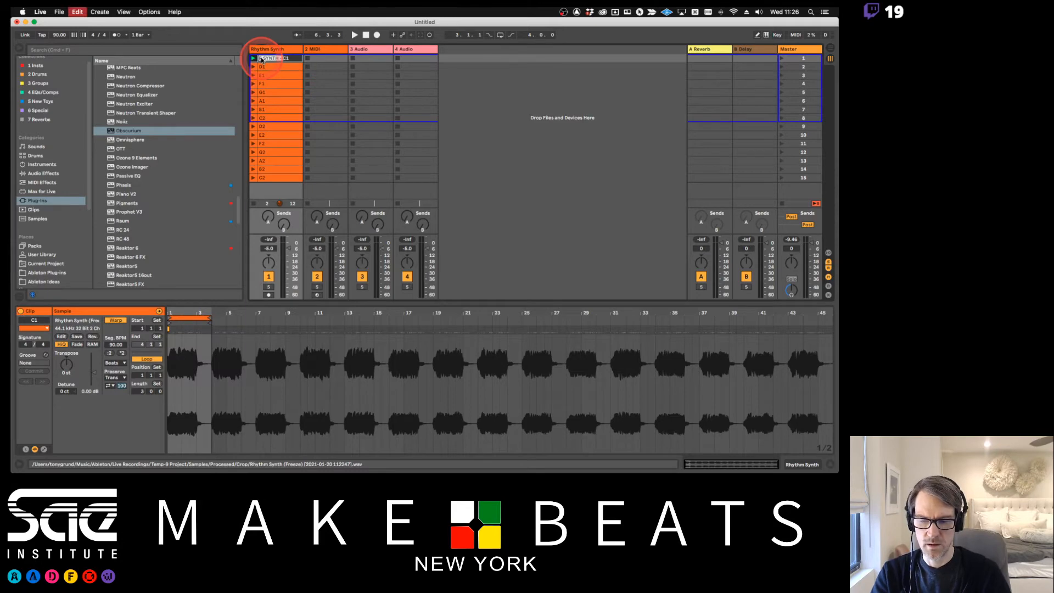
left_click(264, 67)
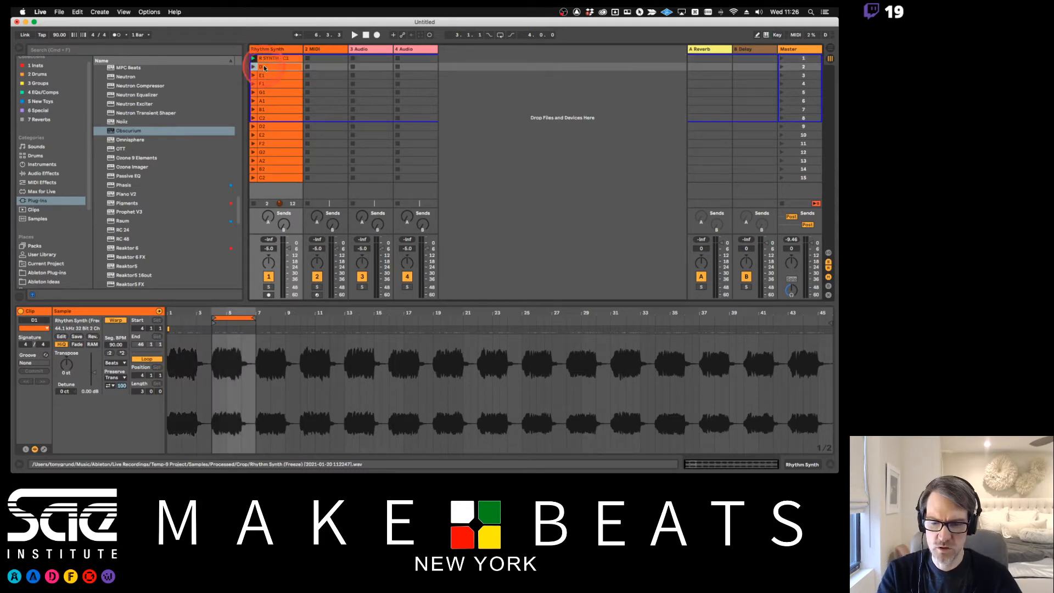
key("super+r")
key("shift+Tab")
key("Tab")
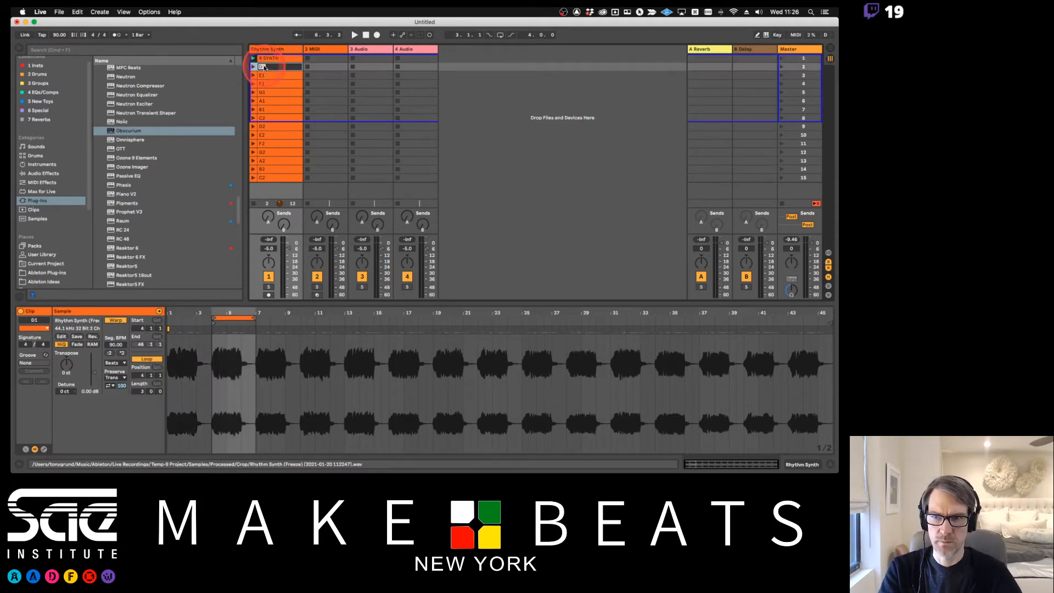
key("shift+Tab")
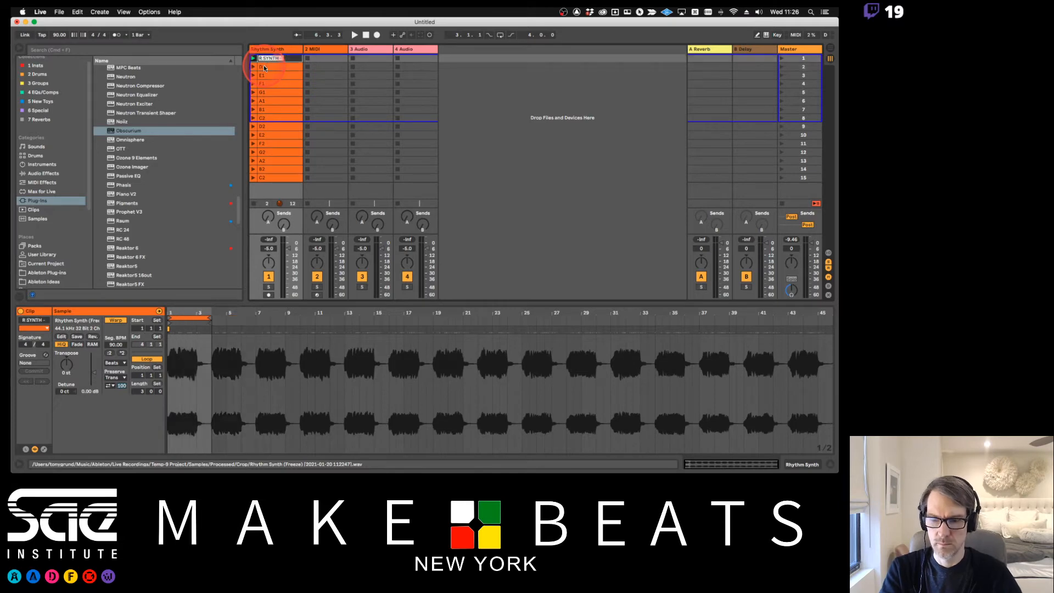
key("Right")
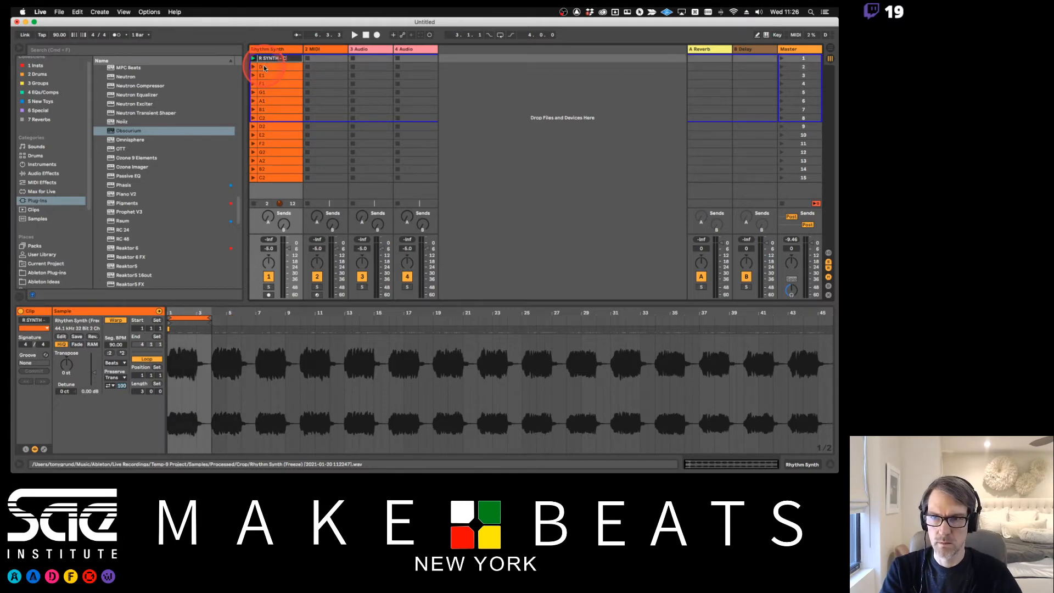
Add the prefix "R SYNTH - " to the names of the D1, E1 and F1 clips.
key("Tab")
key("Left")
type("R SYNTH -")
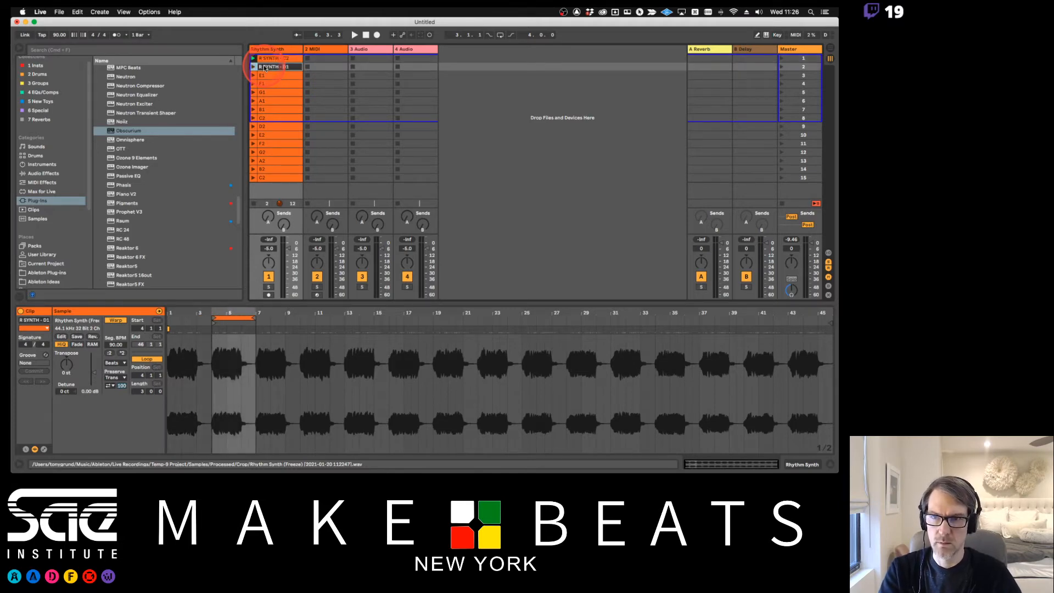
key("Tab")
key("Left")
type("R SYNTH -")
key("Tab")
key("Left")
type("R SYNTH -")
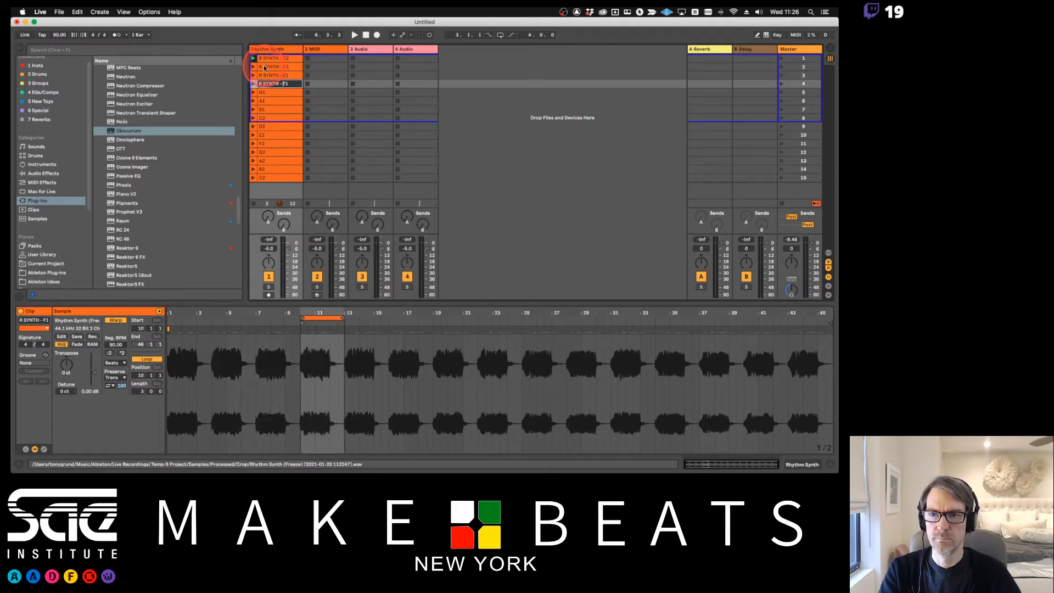
Add the prefix "R SYNTH - " to the names of the G1, A1 and B1 clips.
key("Tab")
key("Left")
type("R SYNTH -")
key("Tab")
key("Left")
type("R SYNTH -")
key("Tab")
key("Left")
type("R SYNTH -")
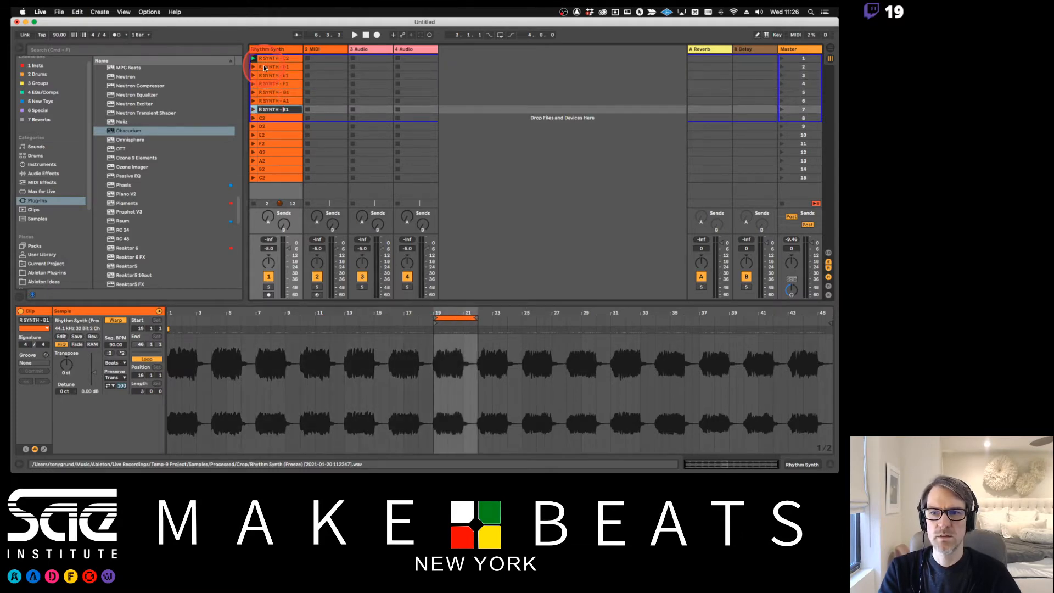
Add the prefix "R SYNTH - " to the names of the eighth-slot C2, D2 and E2 clips.
key("Tab")
key("Left")
type("R SYNTH -")
key("Tab")
key("Left")
type("R SYNTH -")
key("Tab")
key("Left")
type("R SYNTH -")
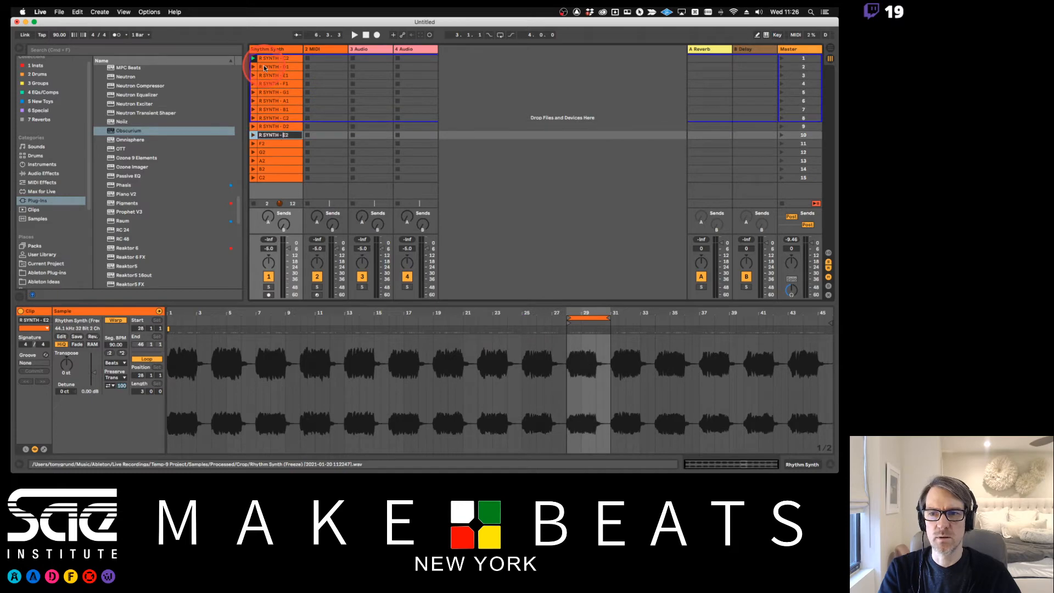
Add the prefix "R SYNTH - " to the names of the F2, G2 and A2 clips.
key("Tab")
key("Left")
type("R SYNTH -")
key("Tab")
key("Left")
type("R SYNTH -")
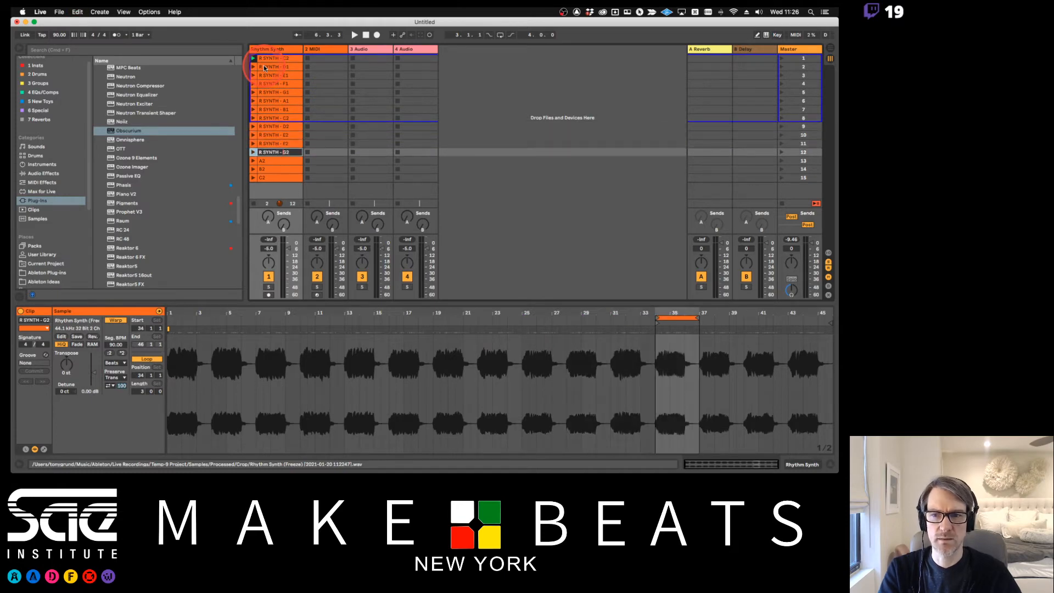
key("Tab")
key("Left")
type("R SYNTH -")
key("Tab")
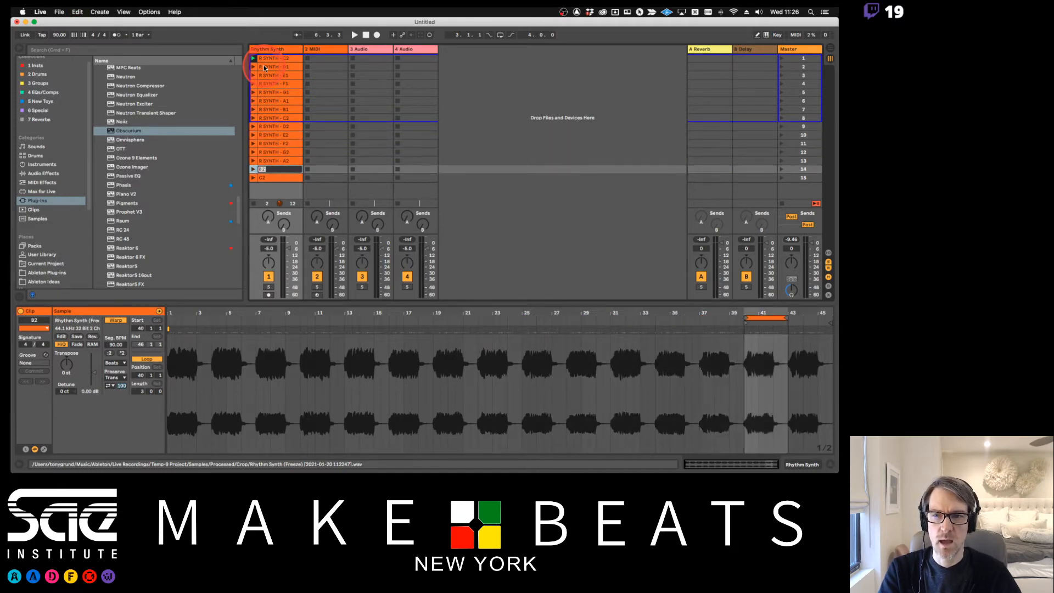
Add the prefix "R SYNTH - " to the names of the B2 clip and the final C2 clip.
key("Left")
type("R SYNTH -")
key("Tab")
key("Left")
type("R SYNTH -")
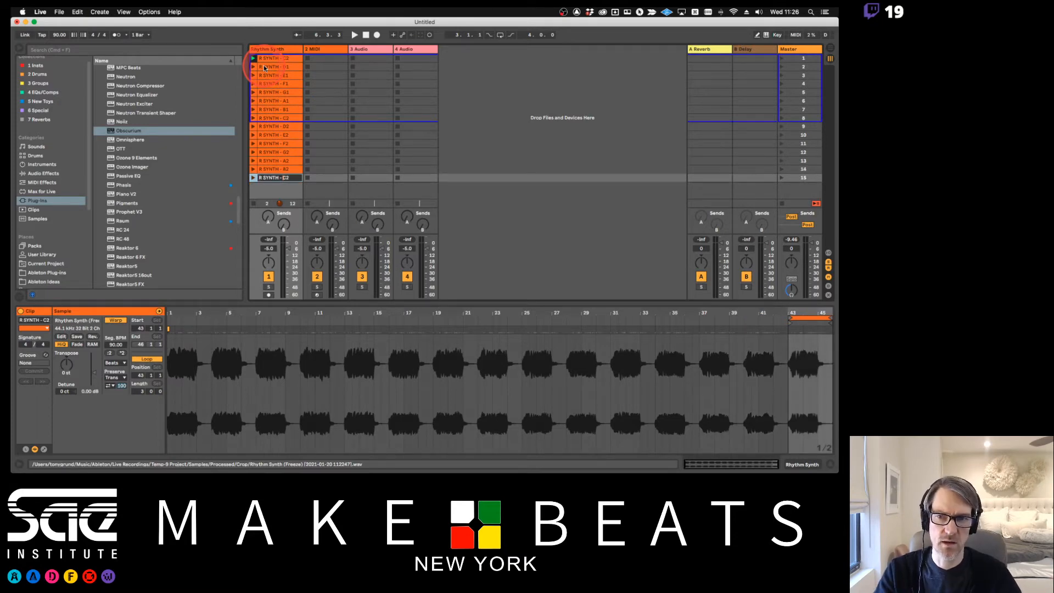
key("Return")
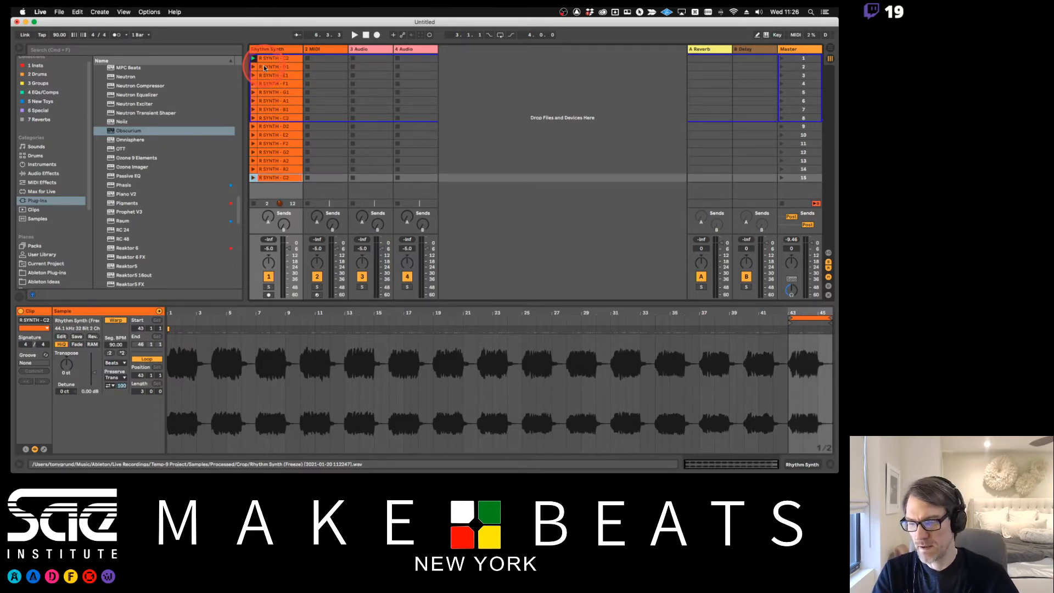
Crop all fifteen R SYNTH clips on the Rhythm Synth track and inspect the first cropped clip.
left_click(271, 59)
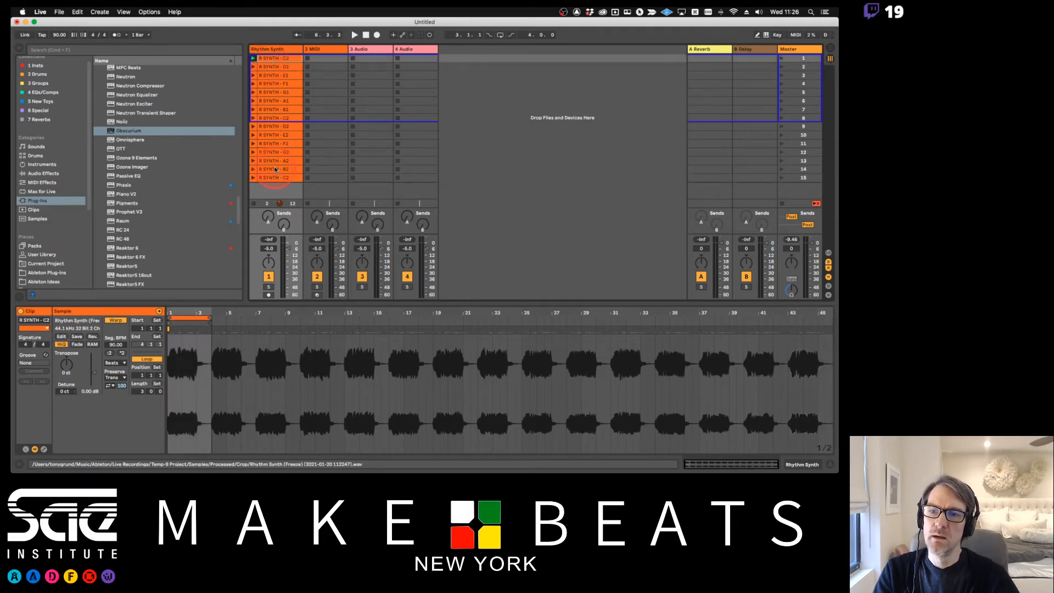
left_click(279, 180, "shift")
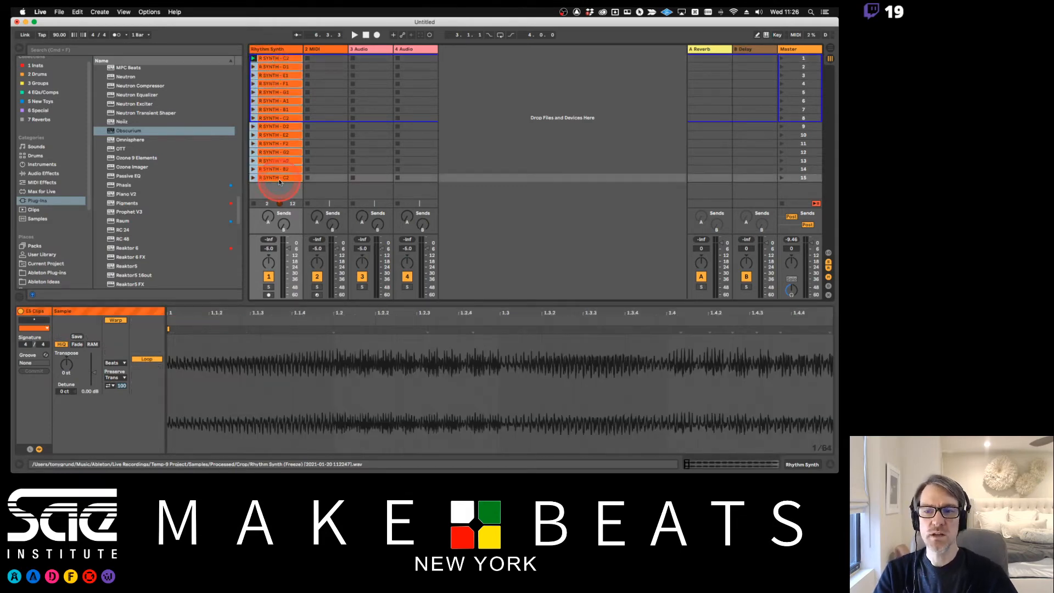
right_click(279, 181)
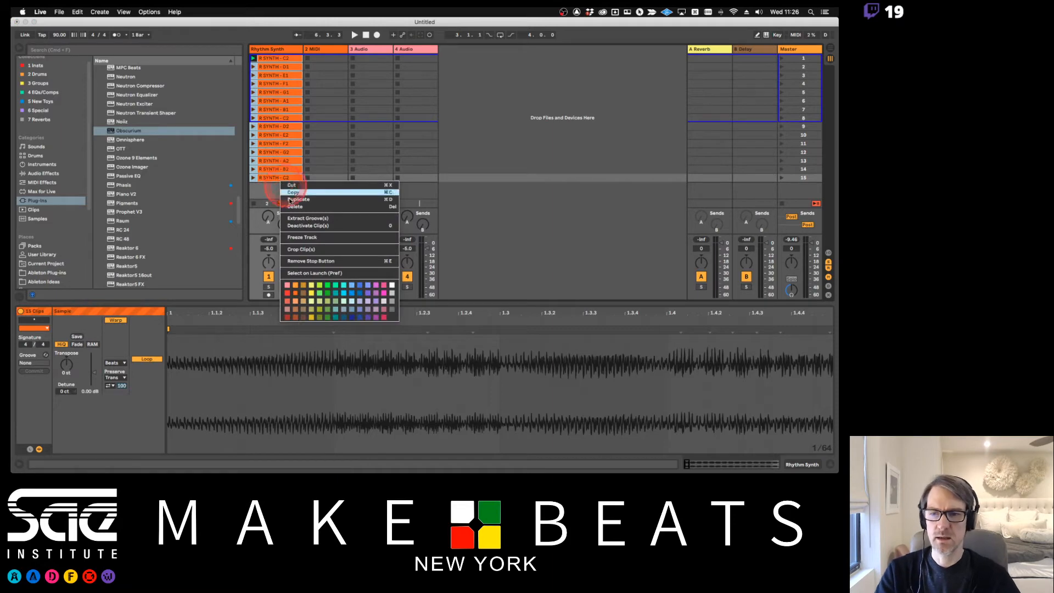
left_click(309, 250)
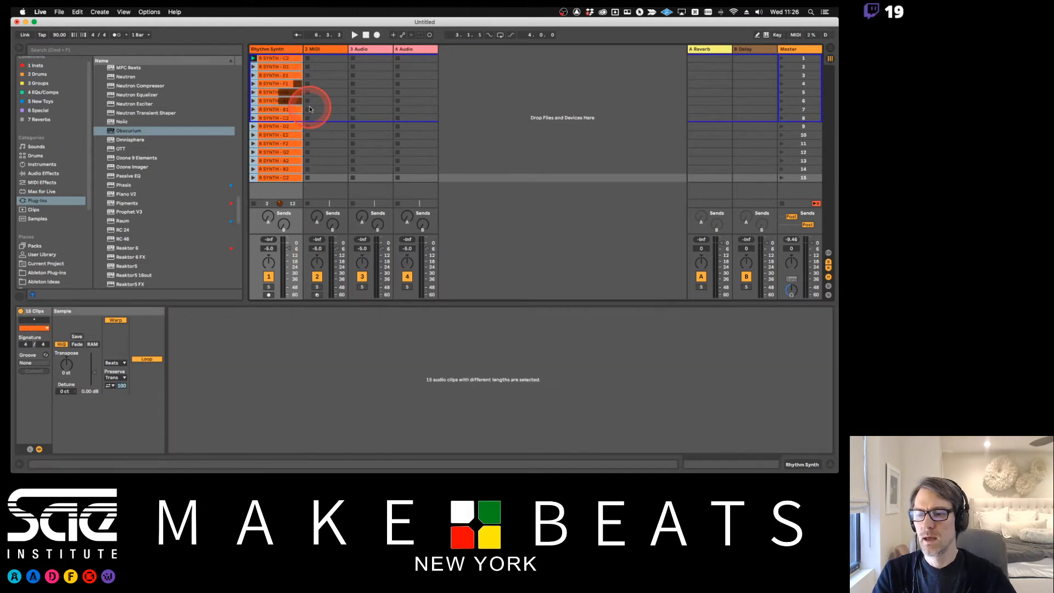
left_click(291, 58)
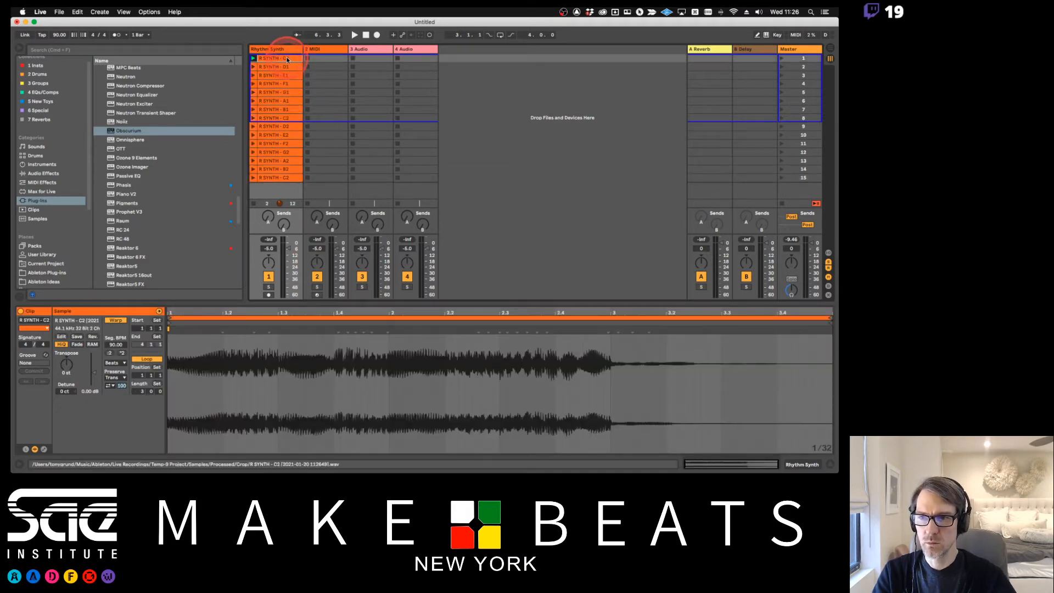
Examine the cropped sample files in the current project's Samples > Processed > Crop folder.
left_click(48, 263)
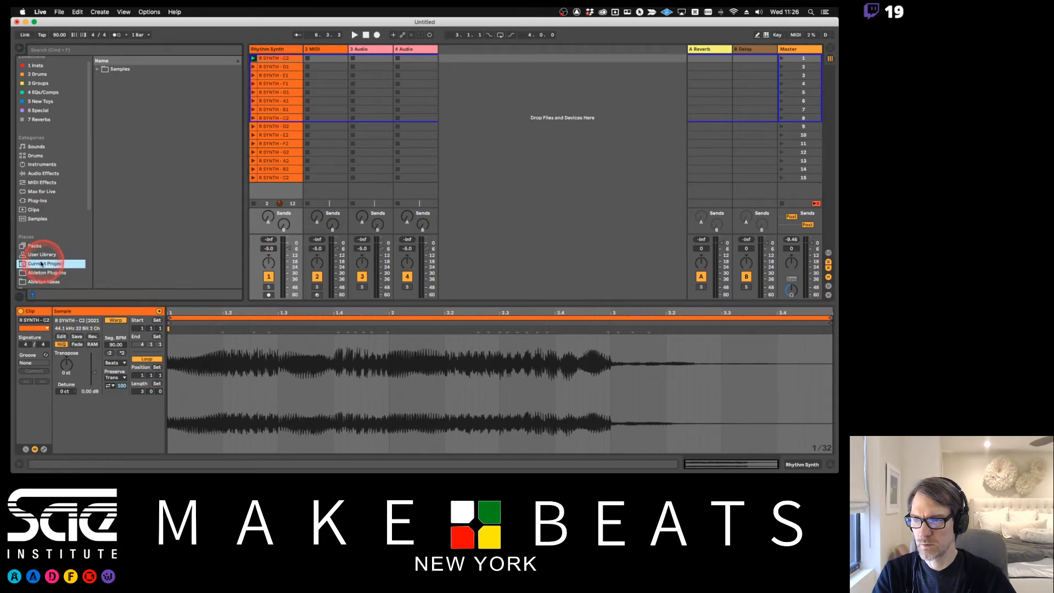
left_click(97, 69)
left_click(102, 78)
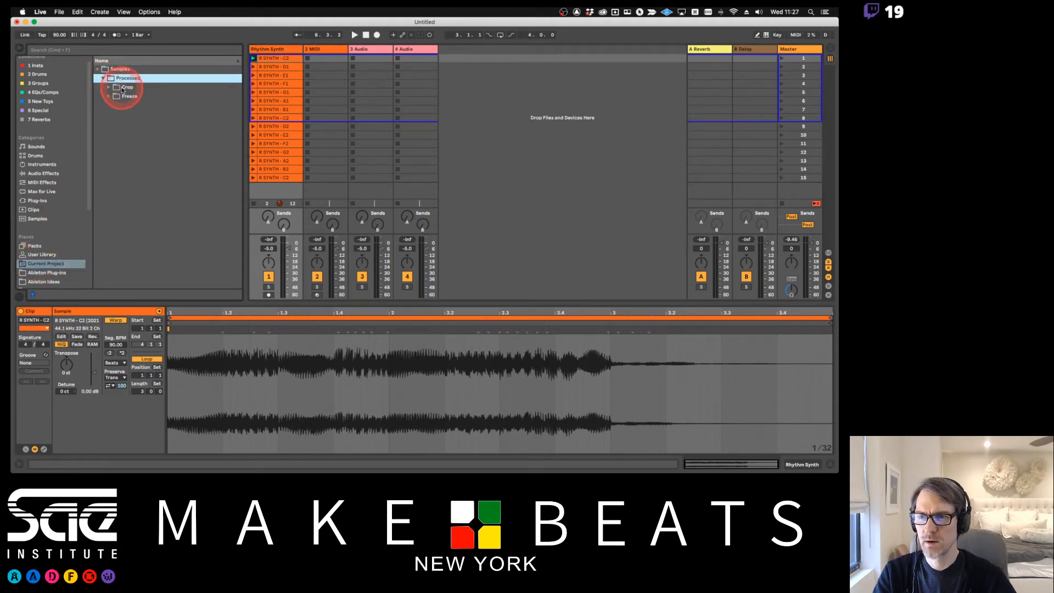
left_click(109, 87)
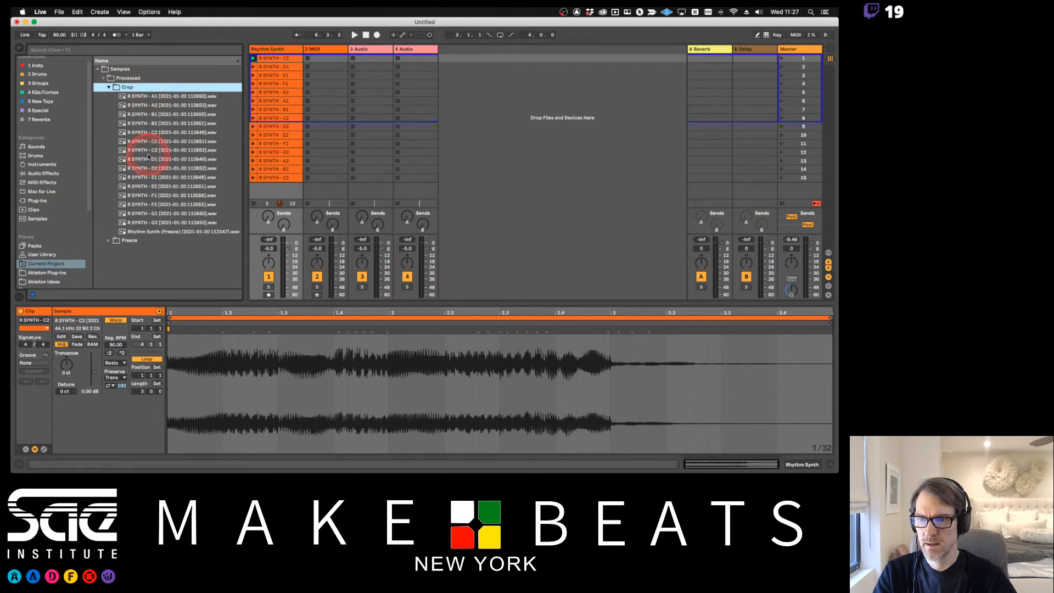
left_click(276, 61)
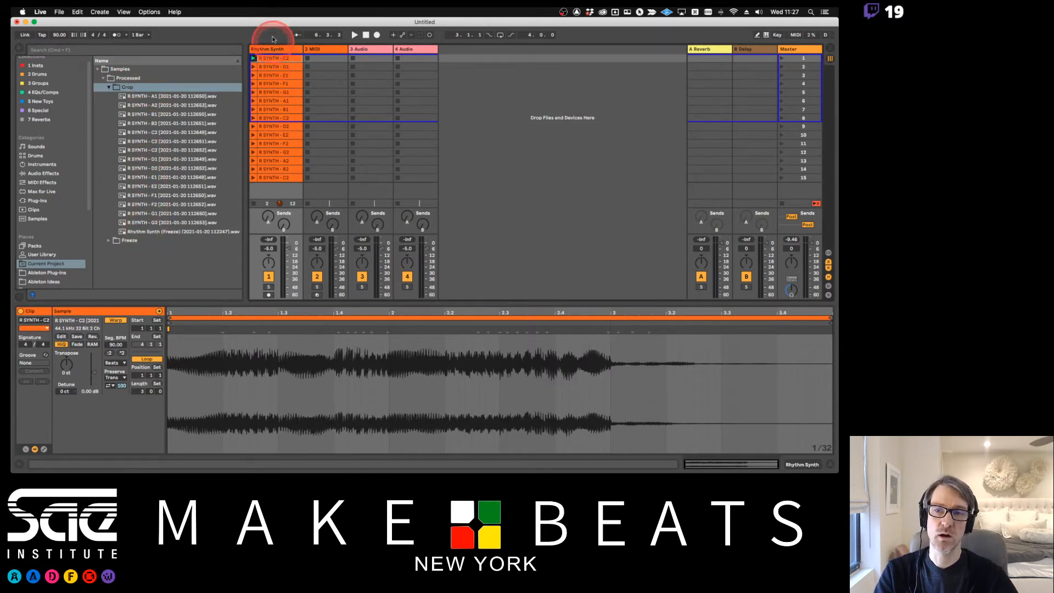
Save the Live Set as "MultiSample Synth 2010W12" in the Ableton Teaching Projects folder and delete the temporary project files.
key("super+s")
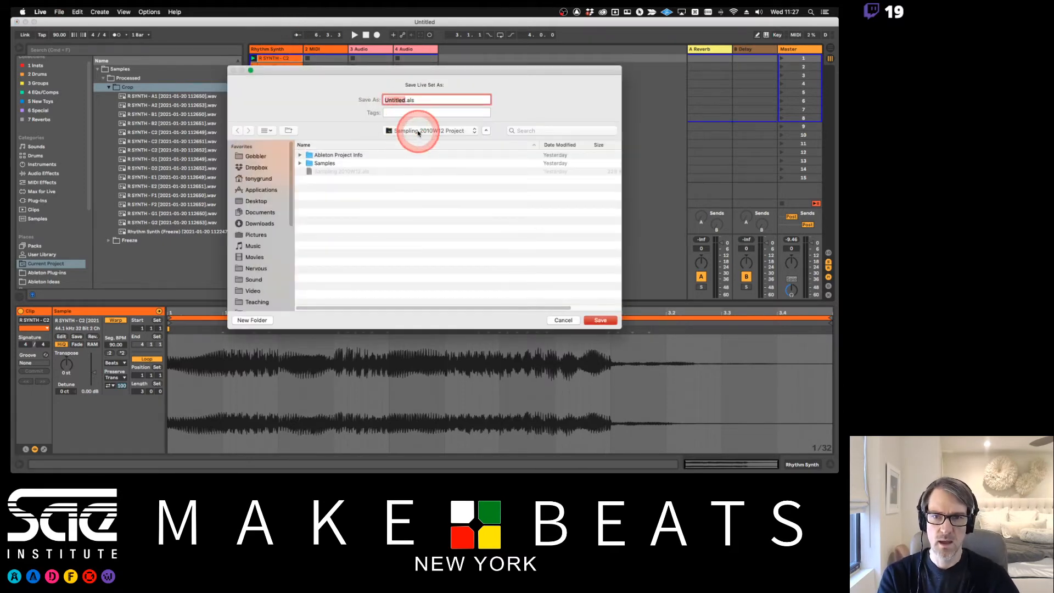
left_click(419, 130)
left_click(417, 139)
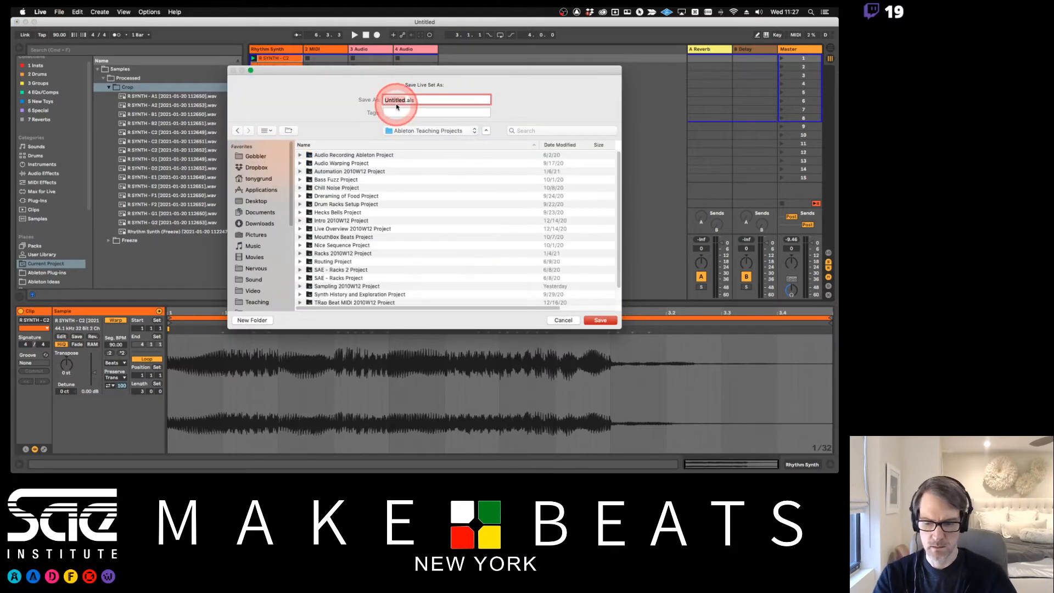
type("MULTI")
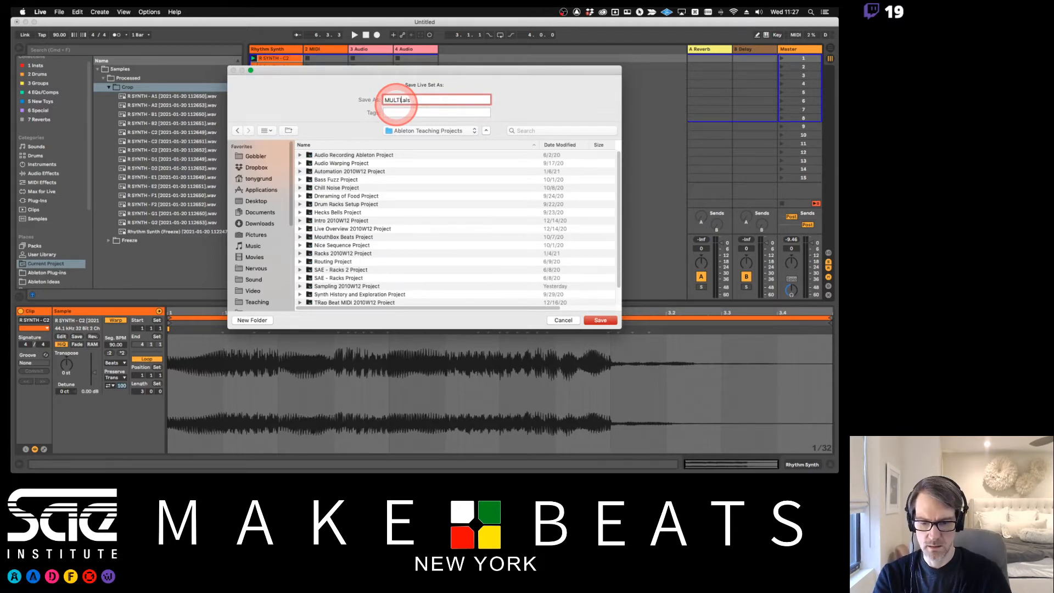
key("BackSpace")
key("BackSpace")
key("BackSpace")
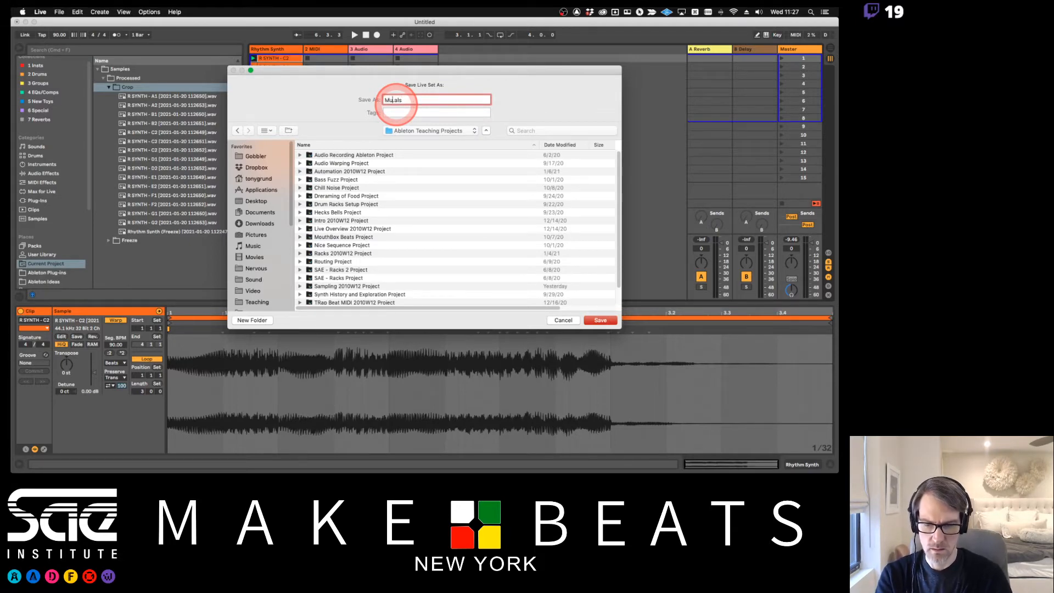
type("MultiSa")
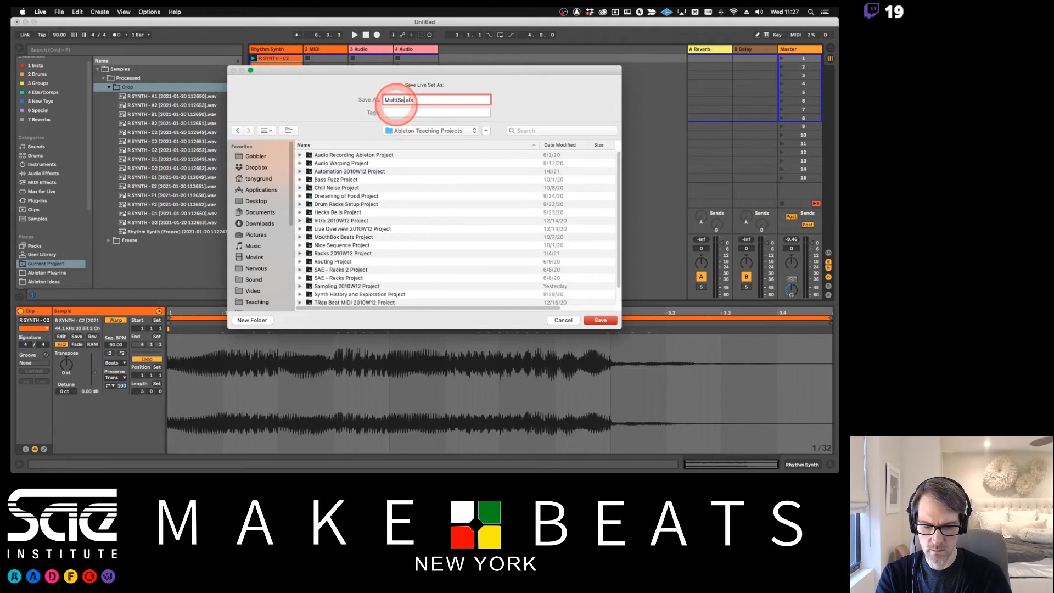
type("mple Synth")
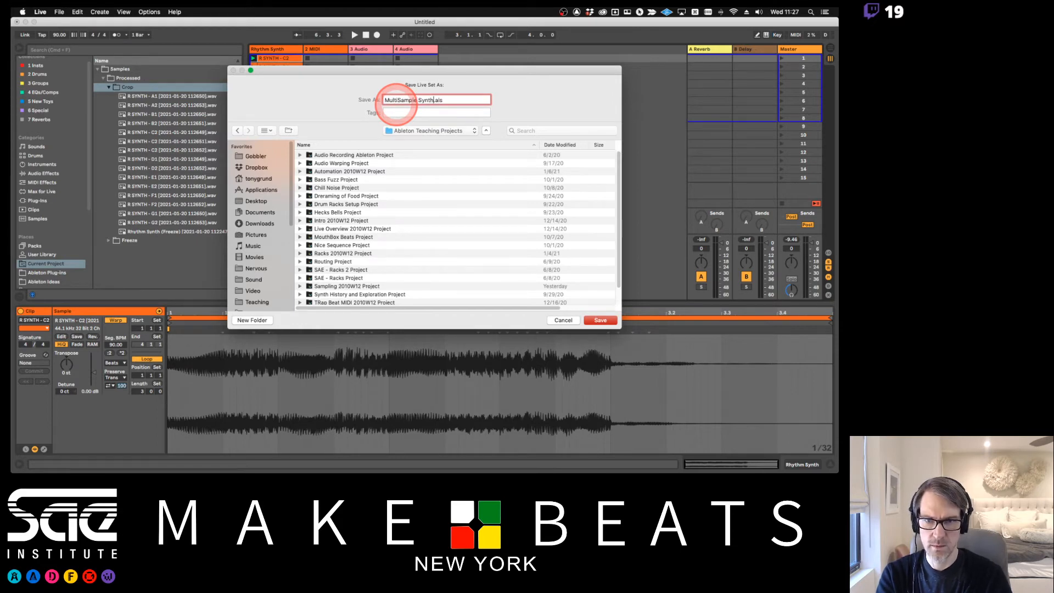
type(" 2010")
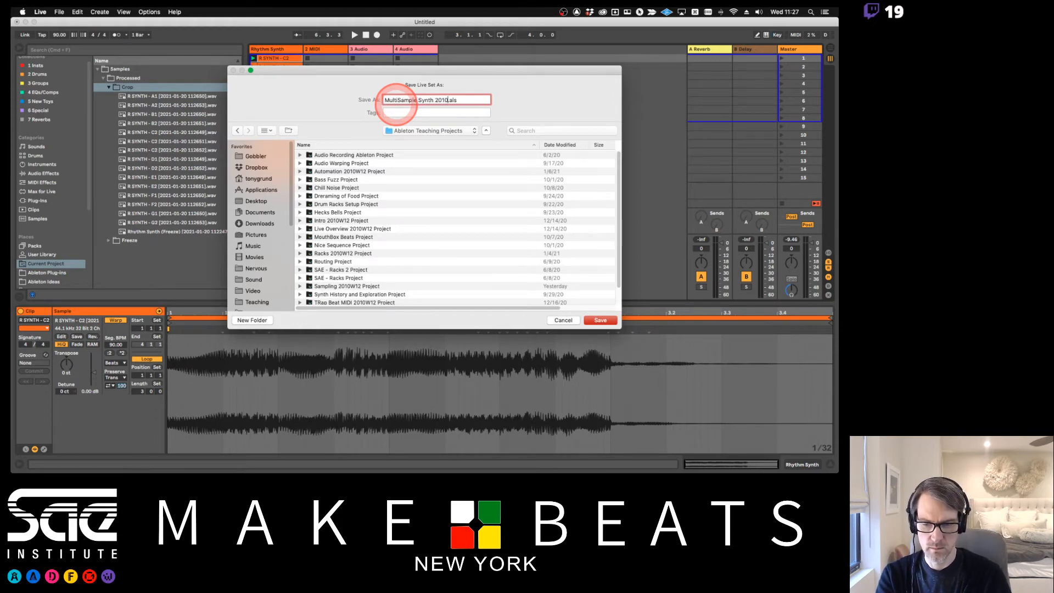
type("W12")
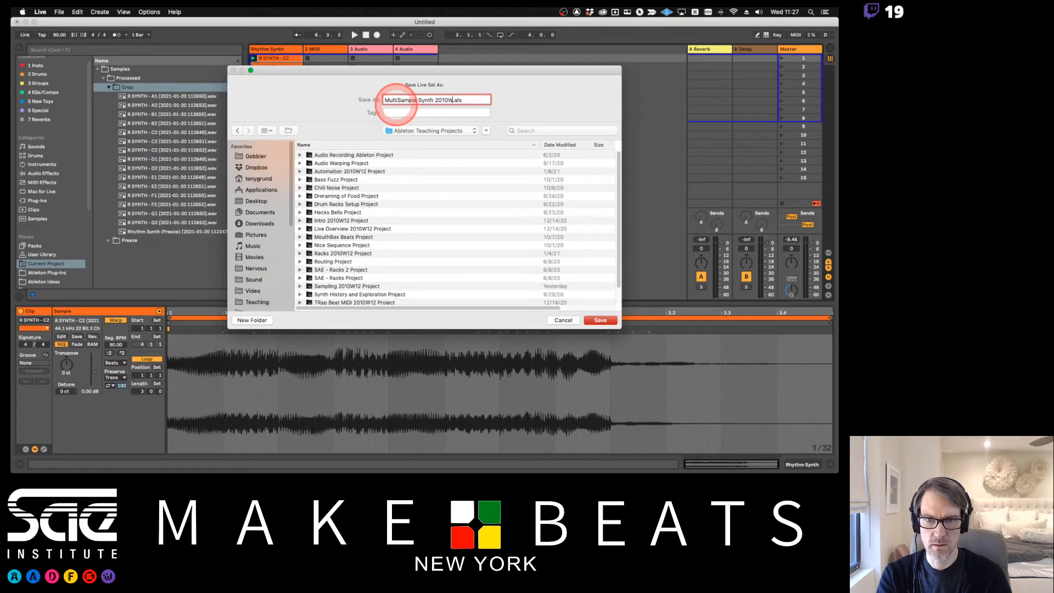
key("Return")
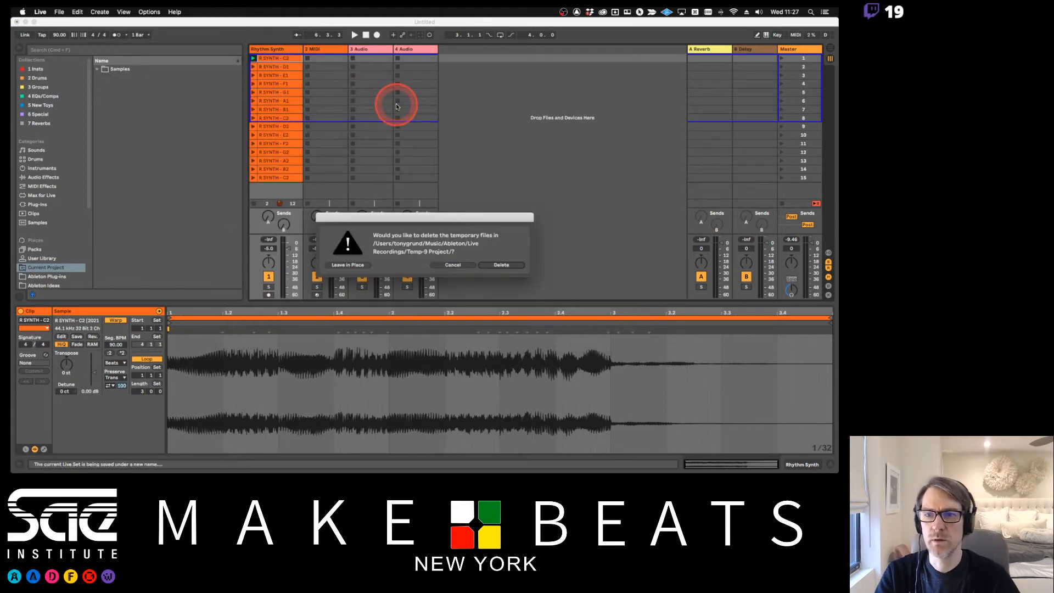
left_click(501, 265)
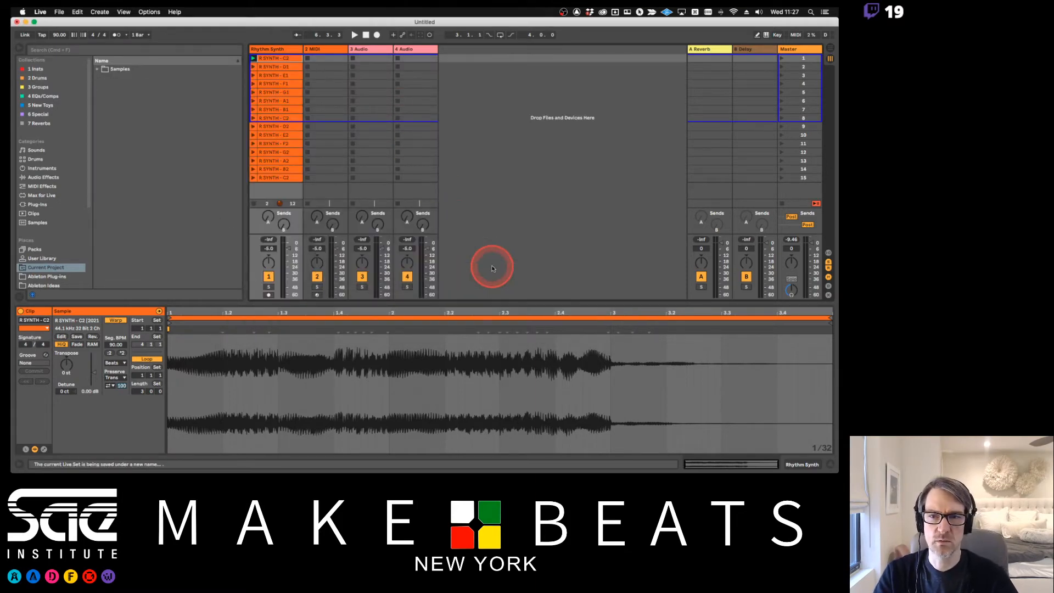
Show the first C2 clip's file in Finder, examine the Crop folder's contents, and return to the Live Set.
right_click(280, 61)
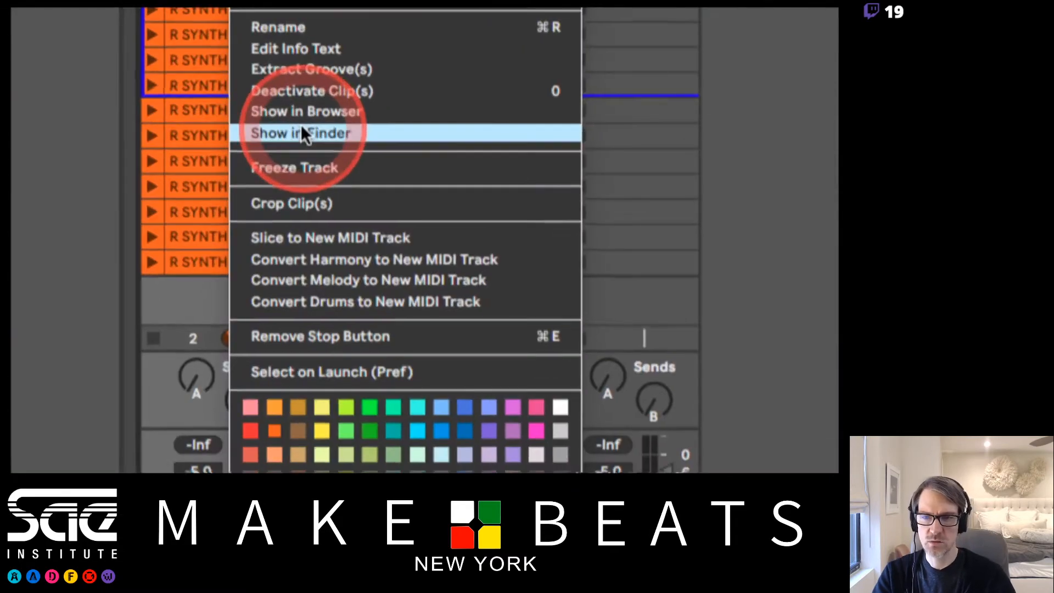
left_click(305, 134)
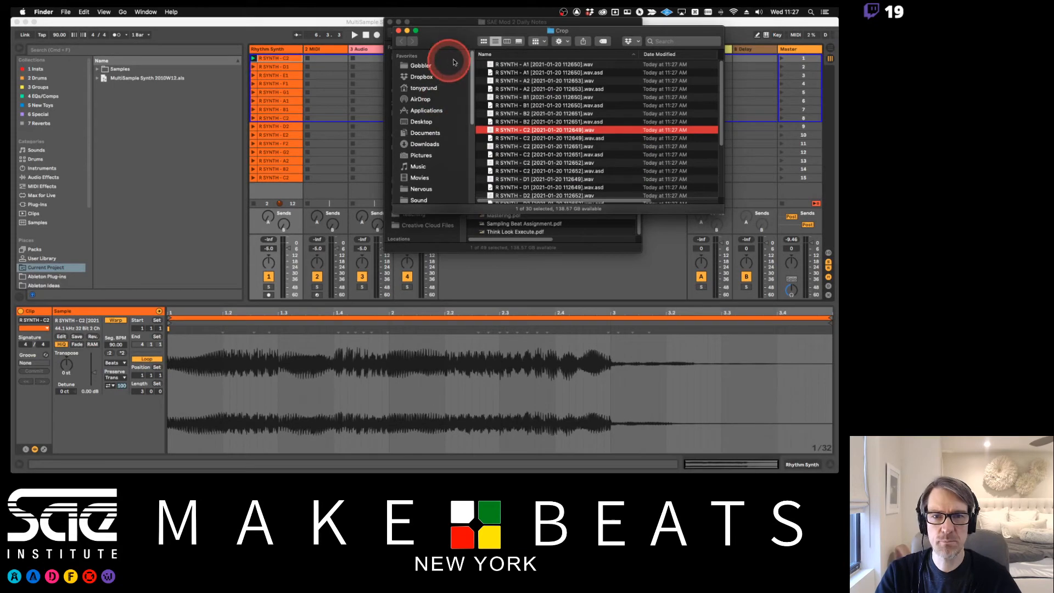
left_click_drag(461, 39, 513, 130)
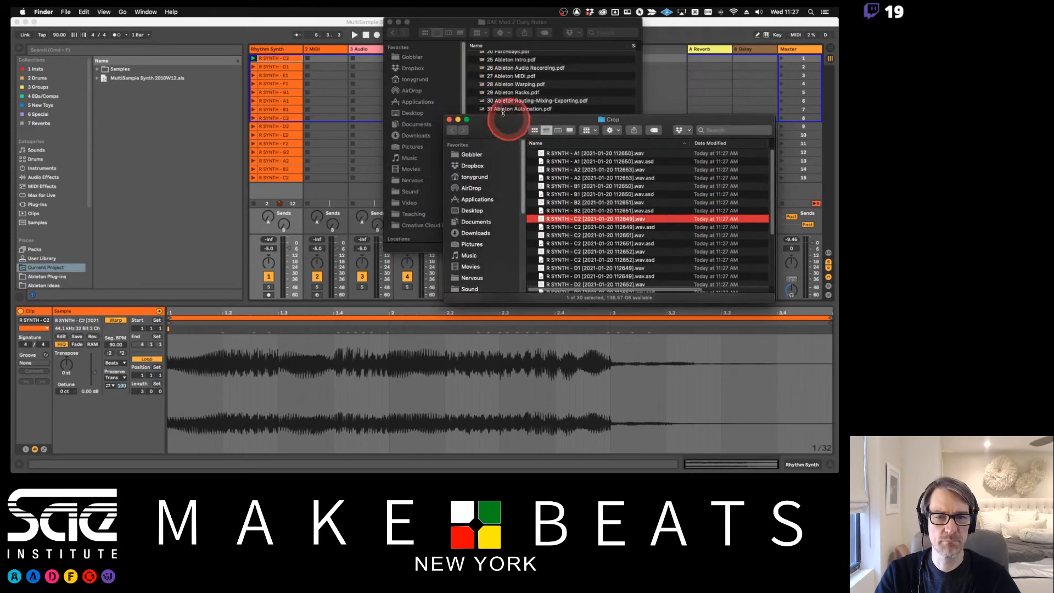
scroll(584, 183, "down", 5)
scroll(586, 190, "up", 5)
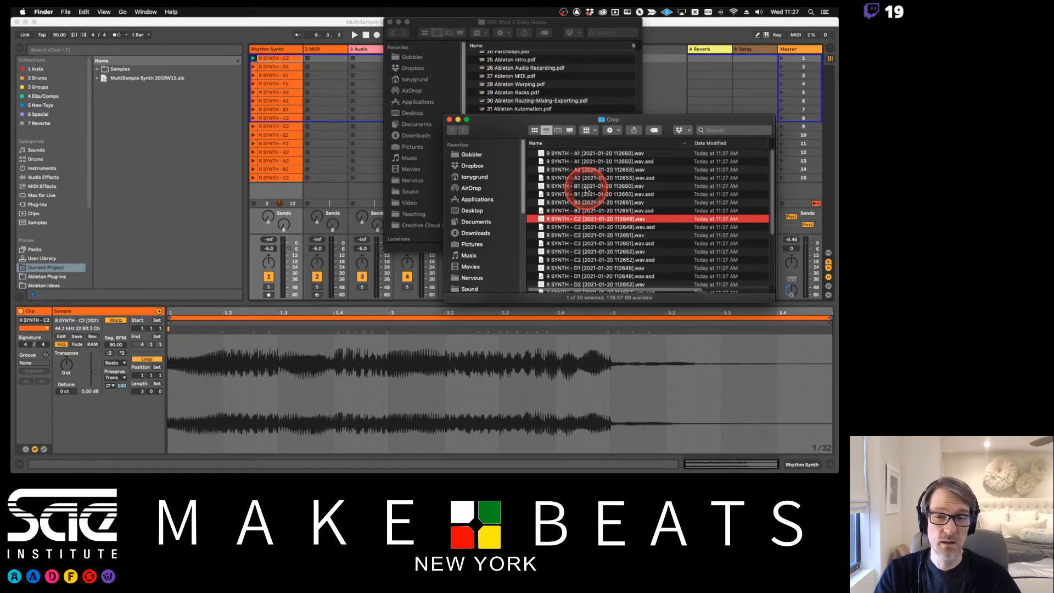
left_click(449, 119)
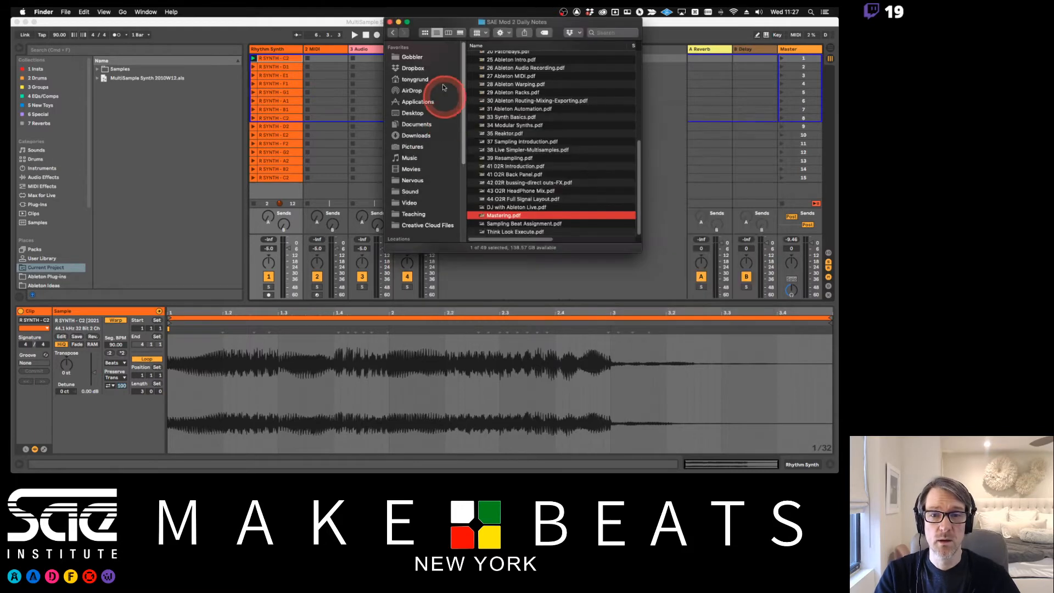
left_click(390, 22)
left_click(322, 26)
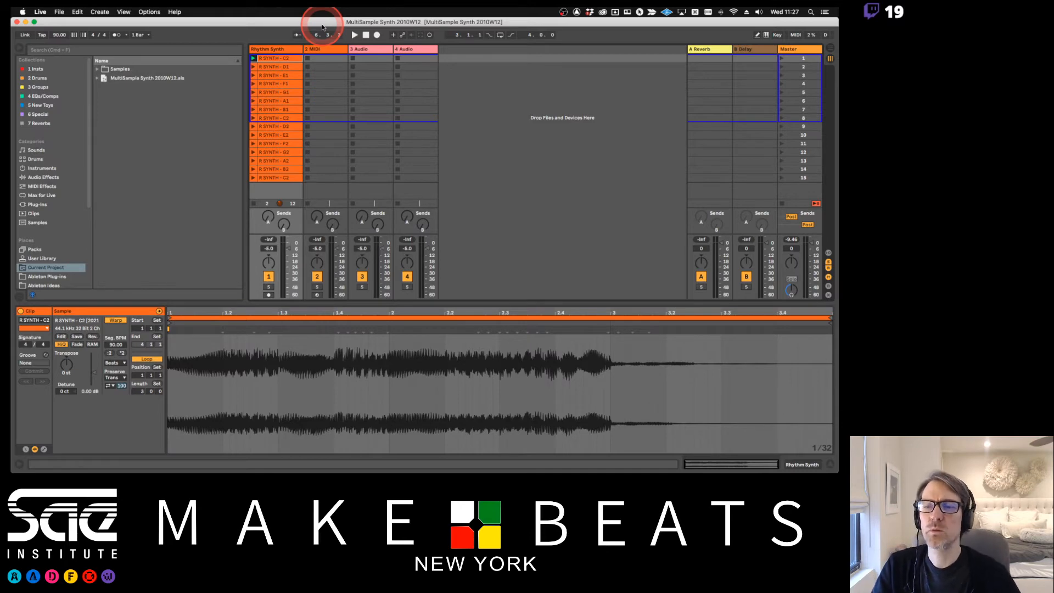
Expand the saved project's Samples > Processed > Crop folder and adjust the browser width so the notes in the file names are readable.
left_click_drag(245, 100, 195, 100)
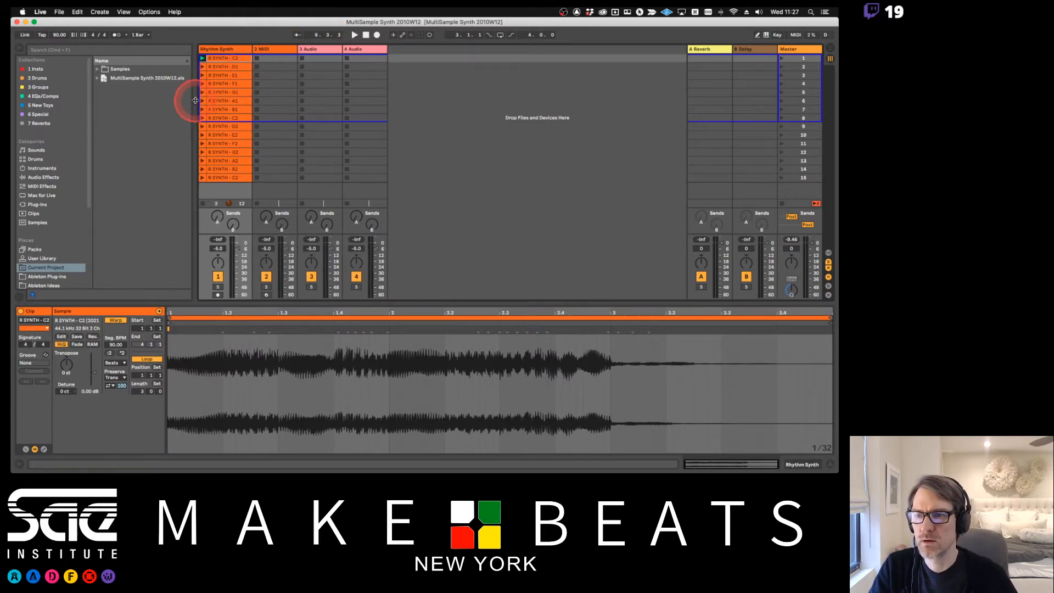
left_click(97, 70)
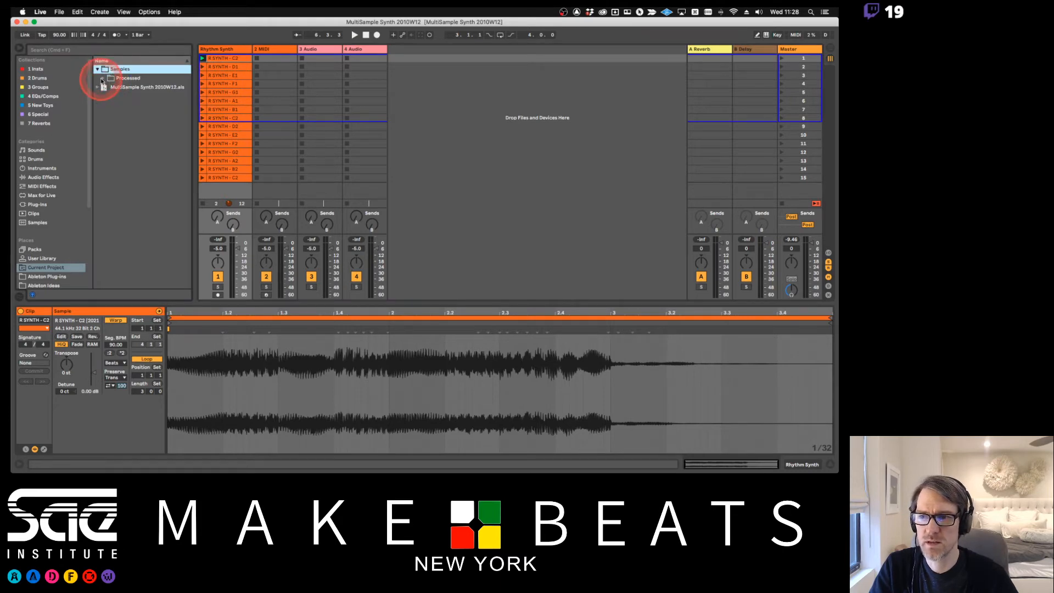
left_click(102, 79)
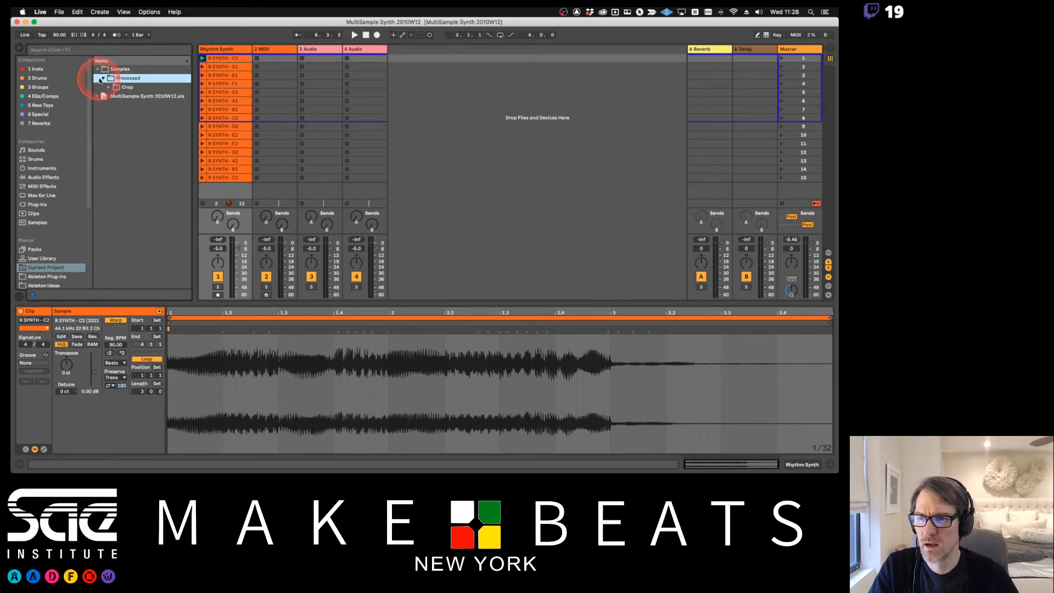
left_click(108, 88)
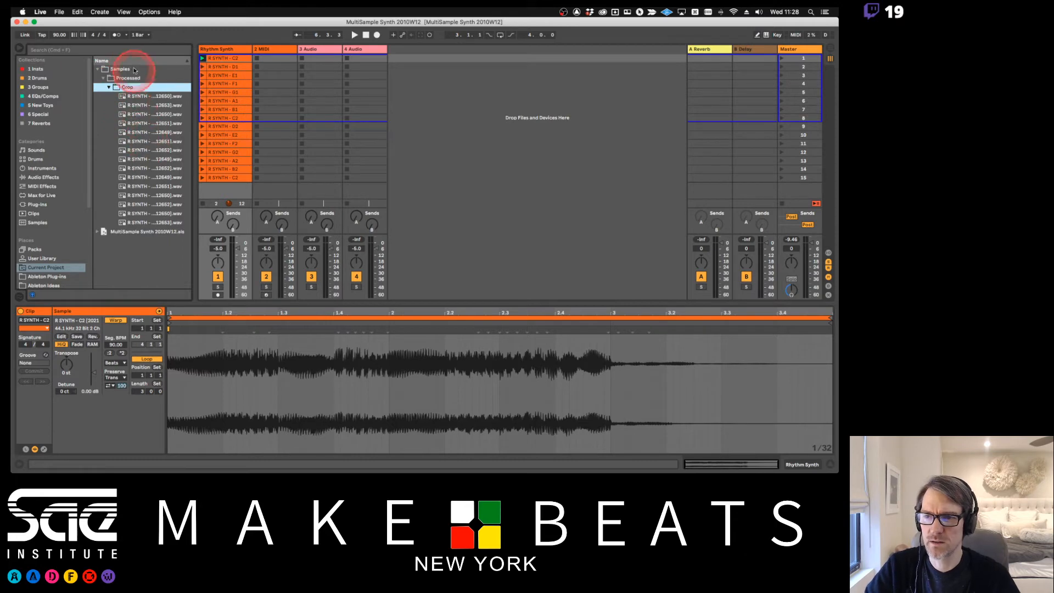
left_click_drag(195, 96, 213, 98)
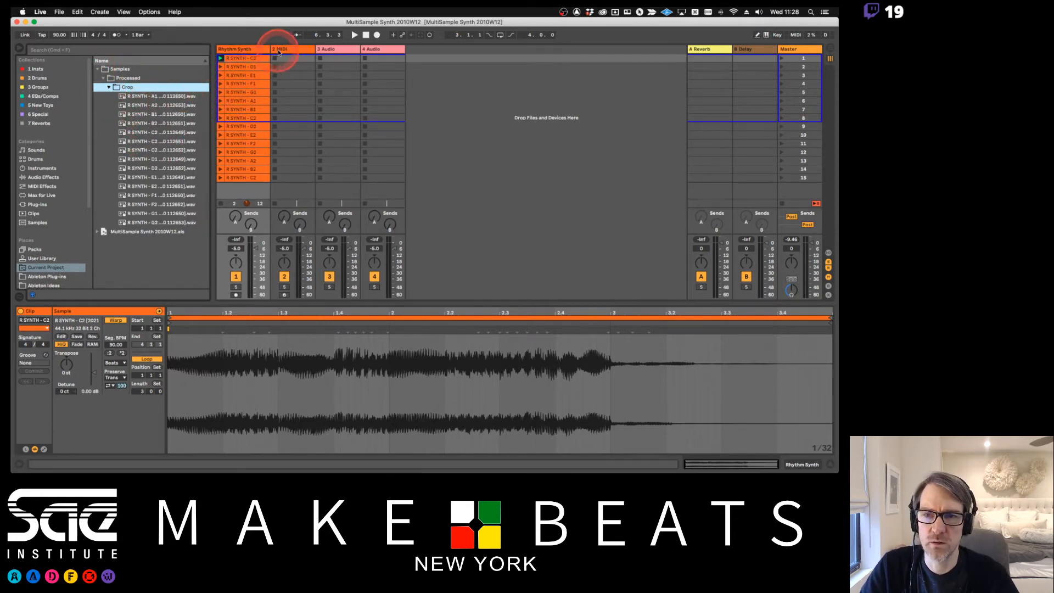
Delete the two unused audio tracks, 3 Audio and 4 Audio.
left_click(337, 50)
key("Delete")
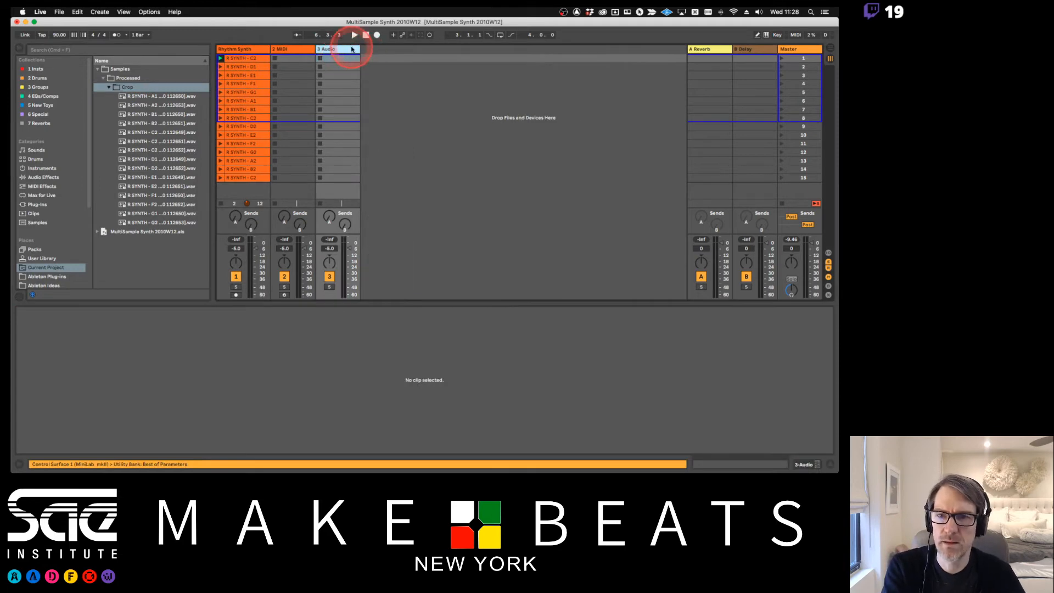
key("Delete")
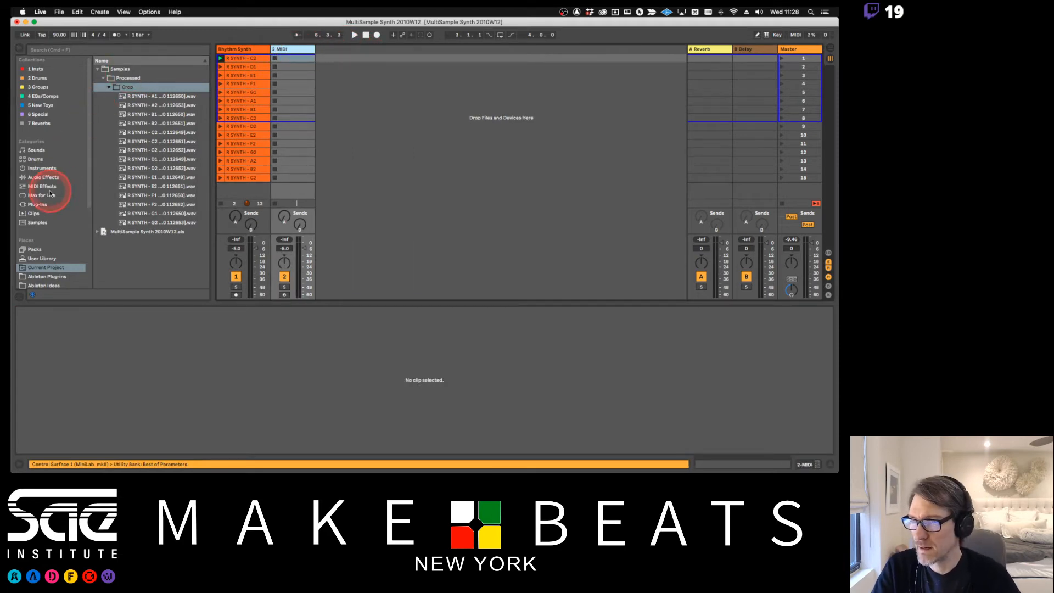
Search the browser's full results for Kontakt and load the Kontakt plug-in onto the 2 MIDI track.
left_click(42, 51)
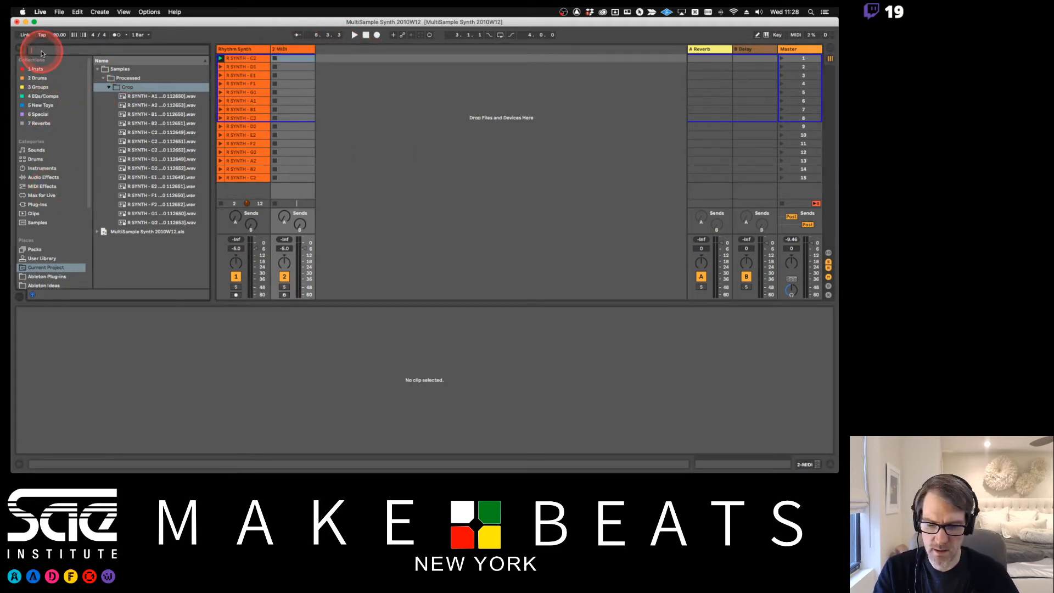
type("kontak")
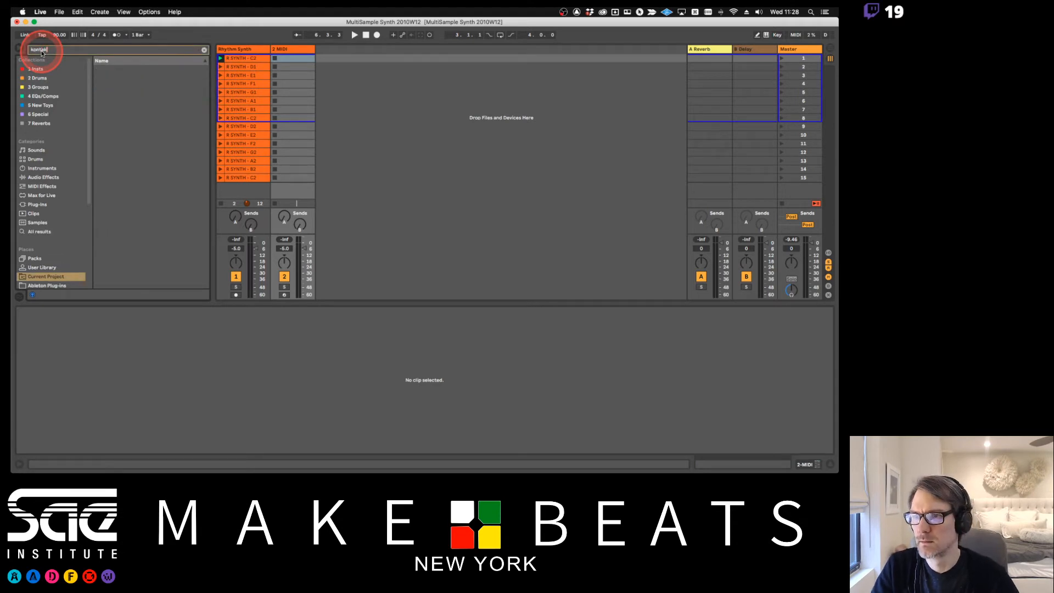
left_click(42, 232)
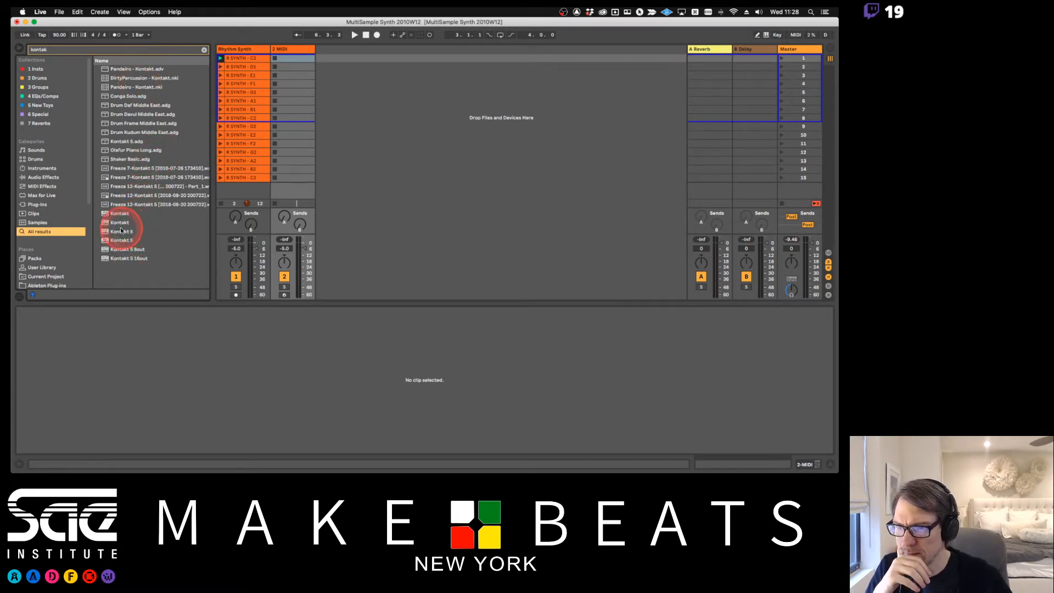
left_click_drag(120, 224, 286, 101)
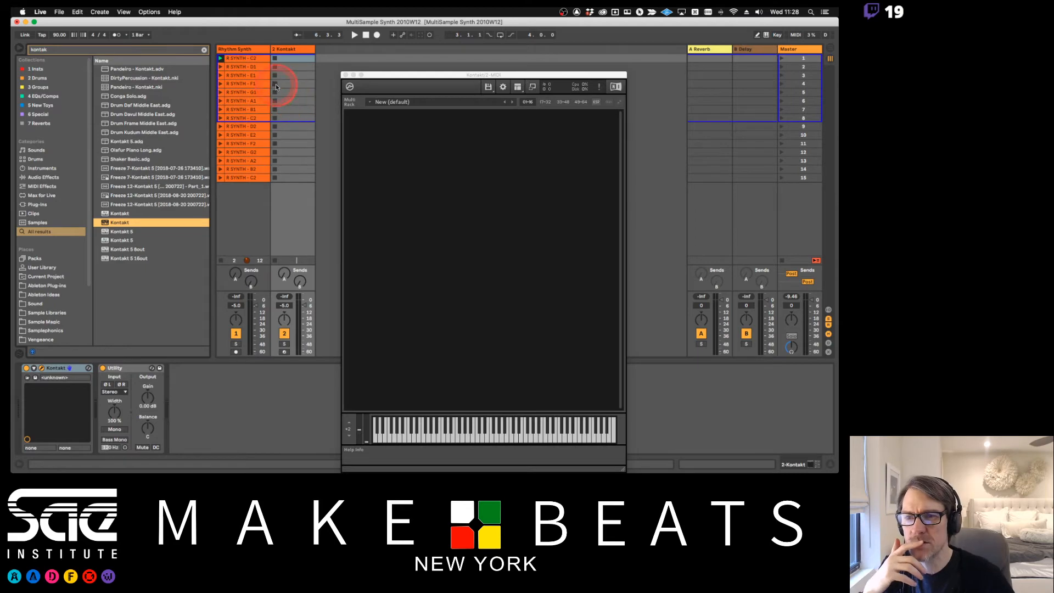
Create a Kontakt instrument from the first R SYNTH - C2 clip and show its zone in the Mapping Editor.
left_click_drag(276, 86, 391, 157)
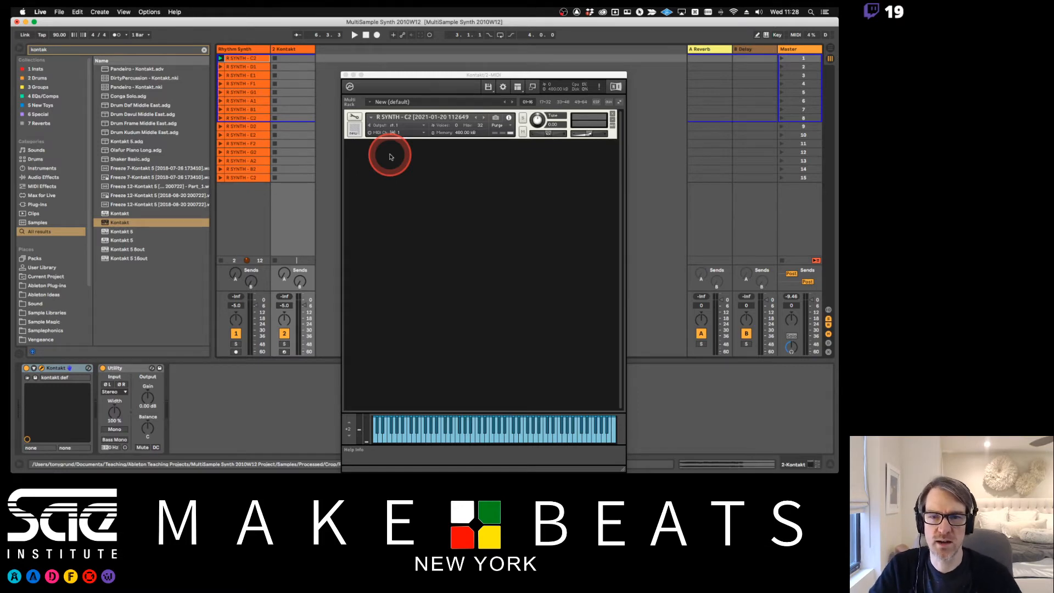
left_click(355, 117)
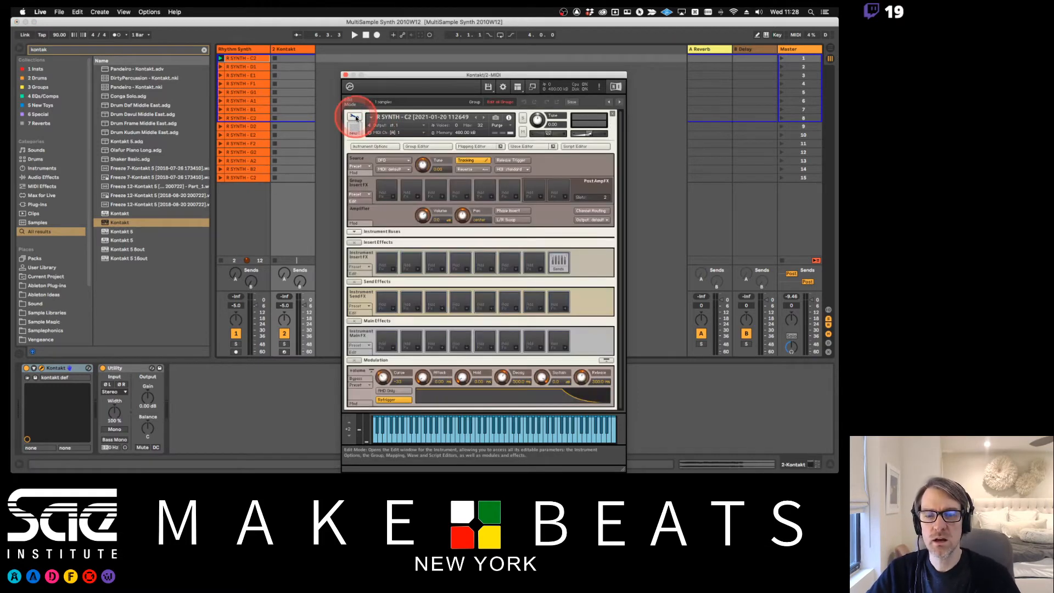
left_click(472, 146)
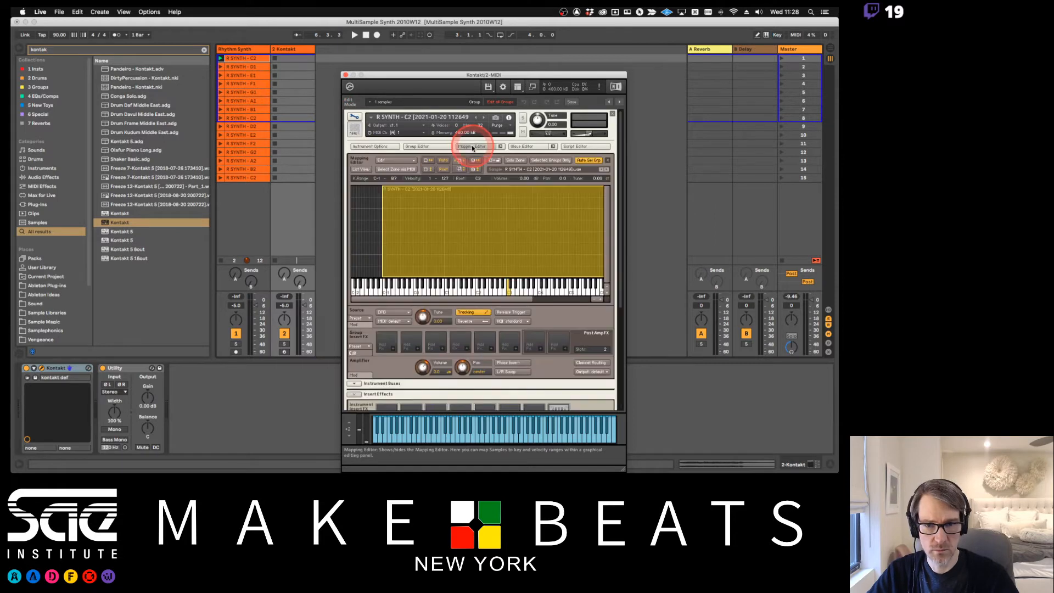
Arm the Kontakt track for MIDI input and audition the mapped sample.
left_click(488, 250)
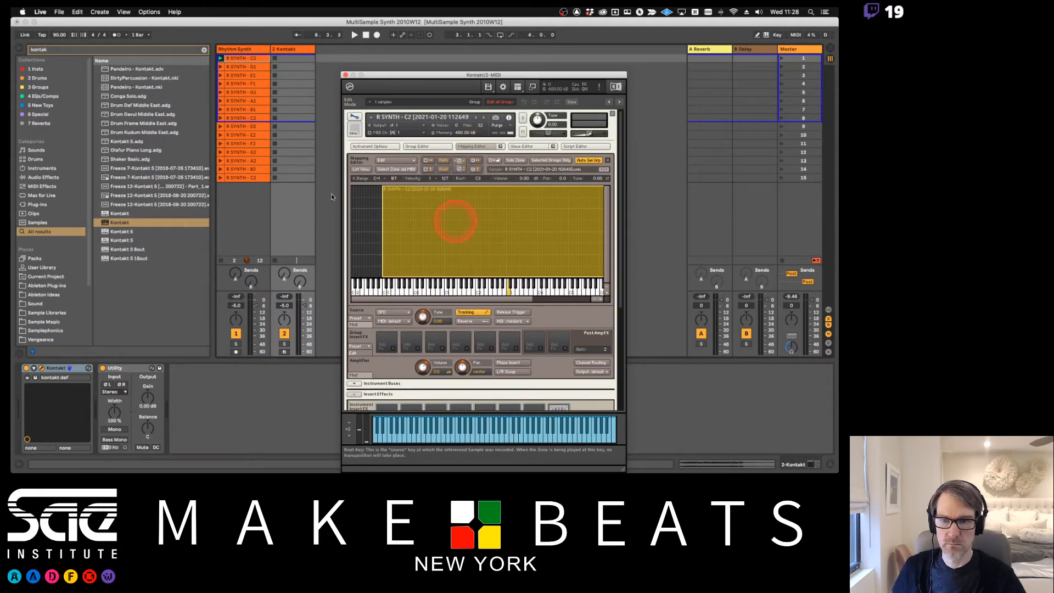
left_click(284, 352)
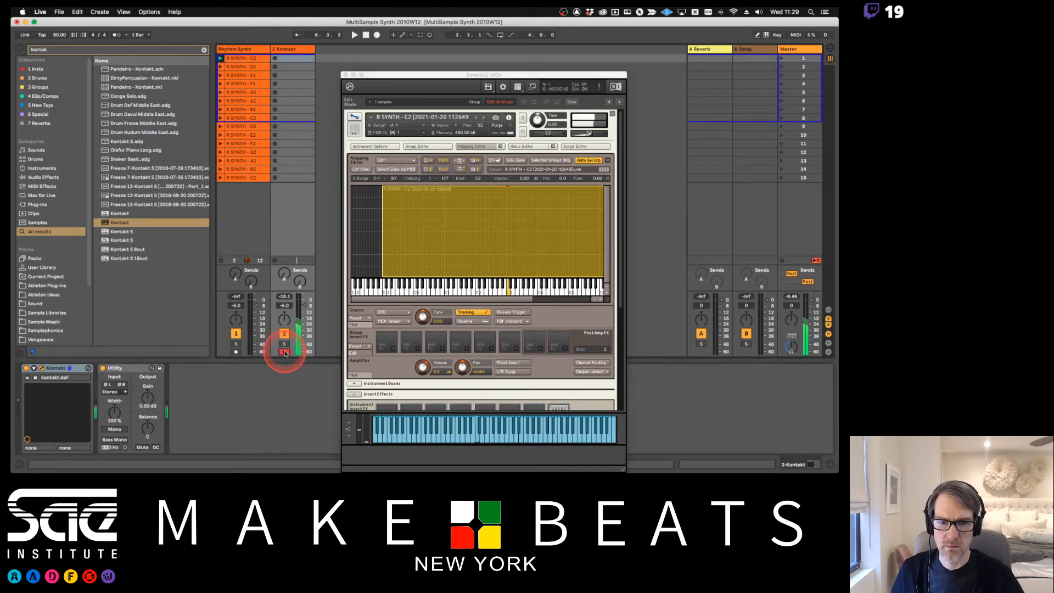
left_click(425, 259)
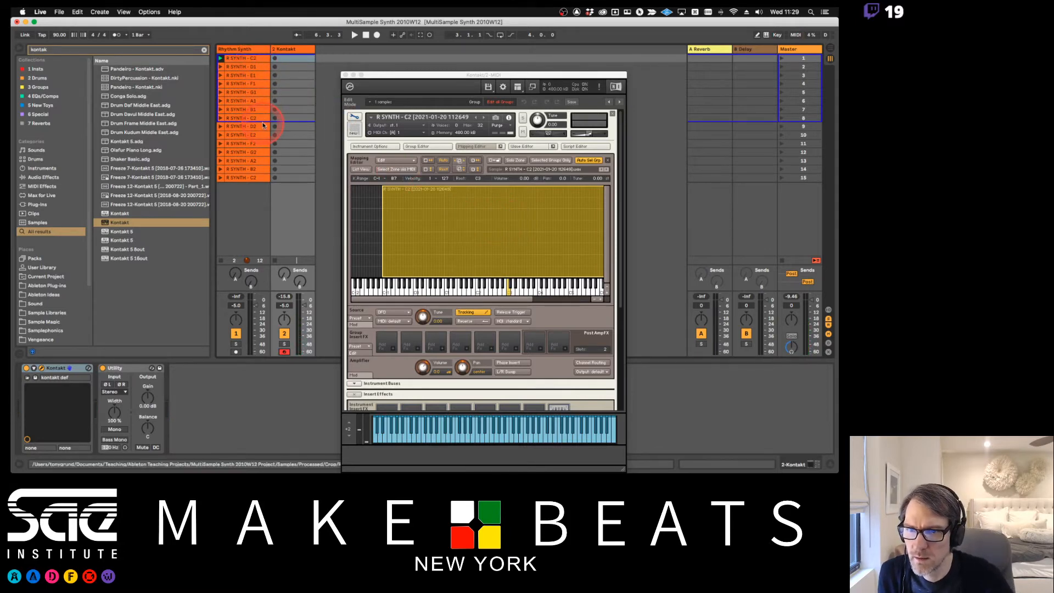
Rename the first clip "R SYNTH - C1" and move the Kontakt zone's root key to C1.
left_click(259, 58)
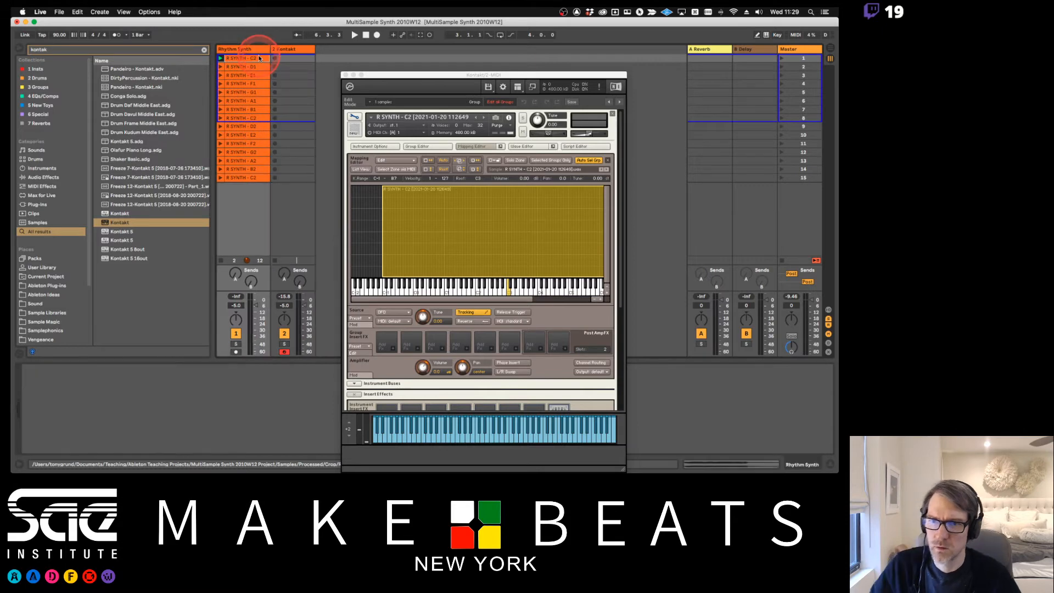
key("super+r")
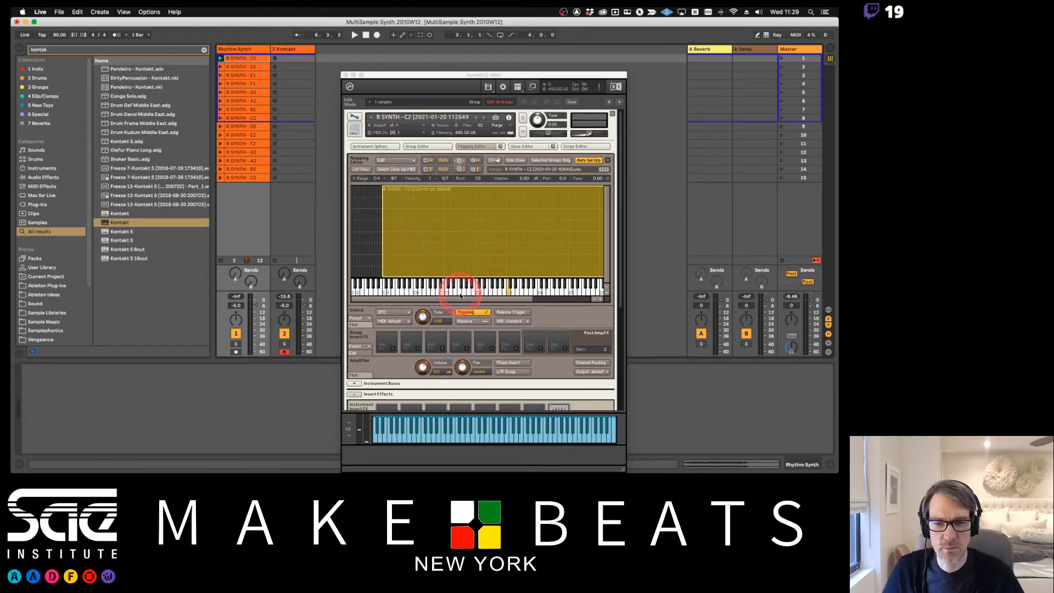
left_click(506, 296)
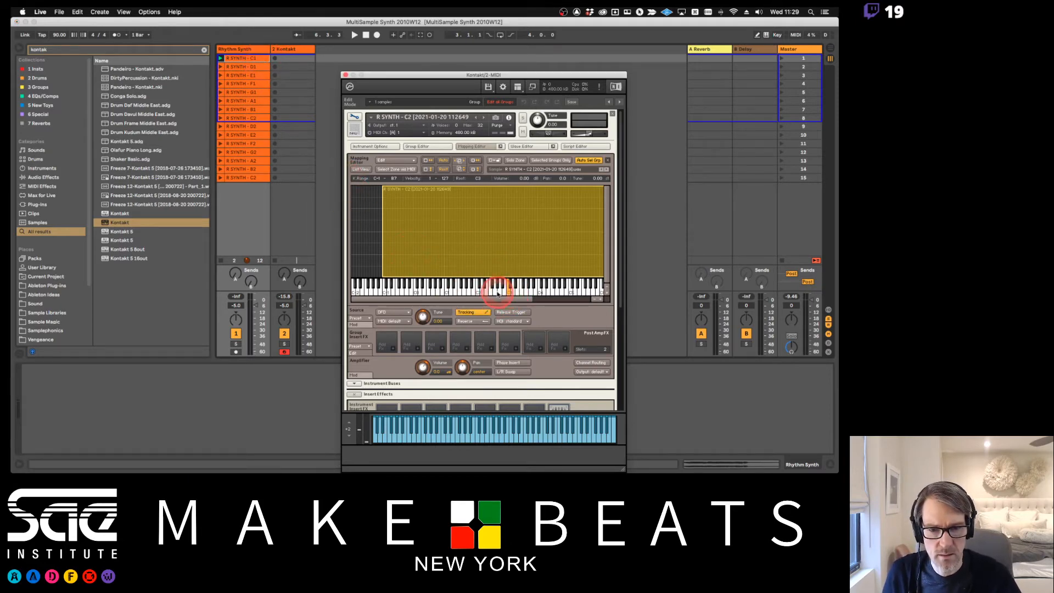
left_click_drag(507, 295, 447, 295)
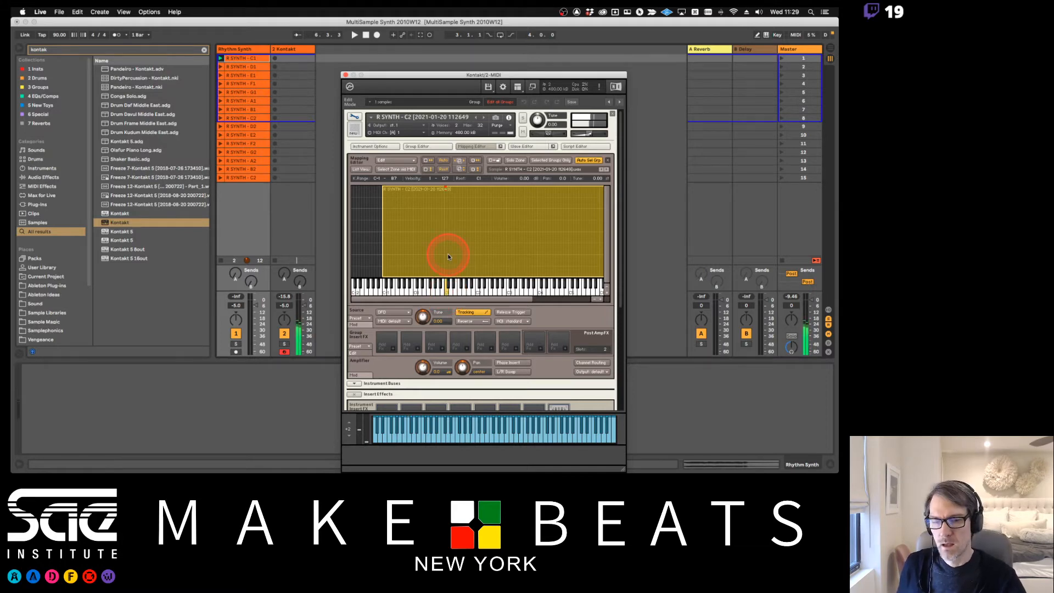
Adjust the release and attack of the Kontakt instrument's volume envelope.
scroll(572, 346, "down", 6)
mouse_move(582, 377)
left_mouse_down()
mouse_move(585, 422)
mouse_move(582, 376)
left_mouse_up()
left_click(426, 383)
left_click_drag(426, 383, 424, 375)
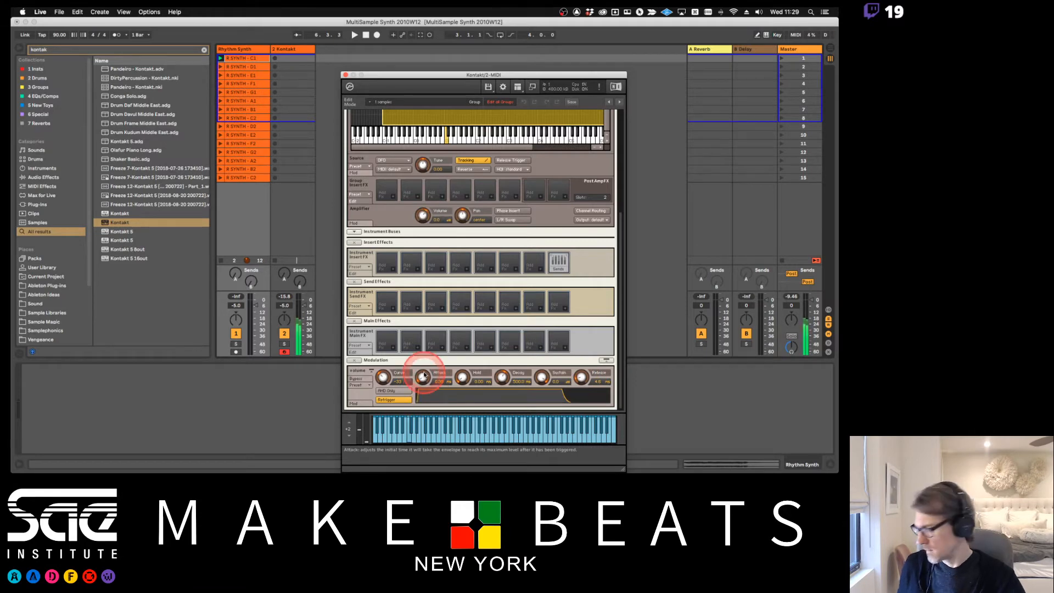
Set the instrument's Source playback mode to time machine pro.
scroll(475, 318, "up", 5)
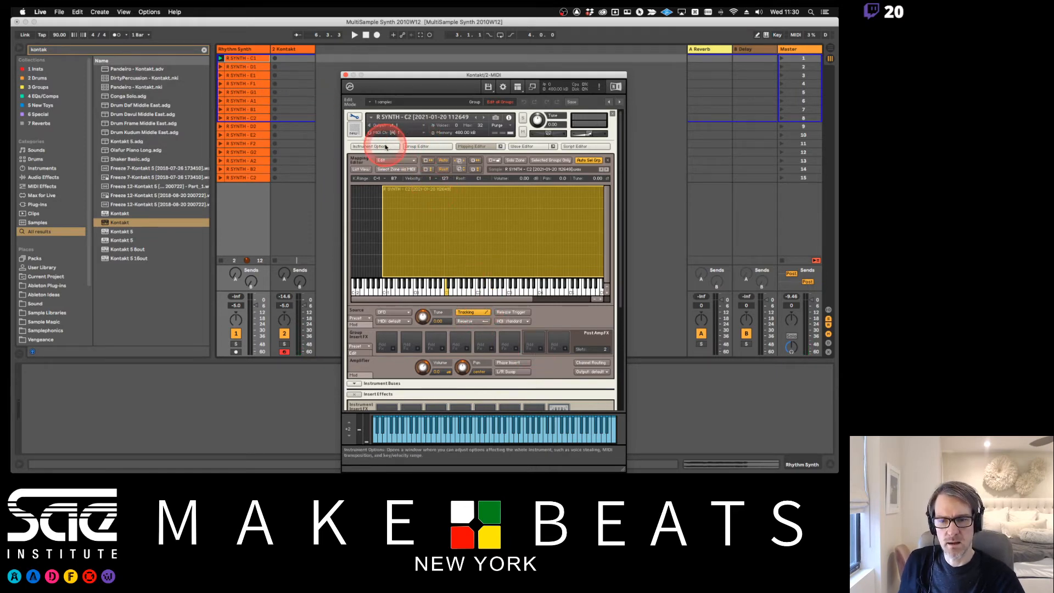
scroll(431, 337, "down", 3)
scroll(434, 333, "down", 2)
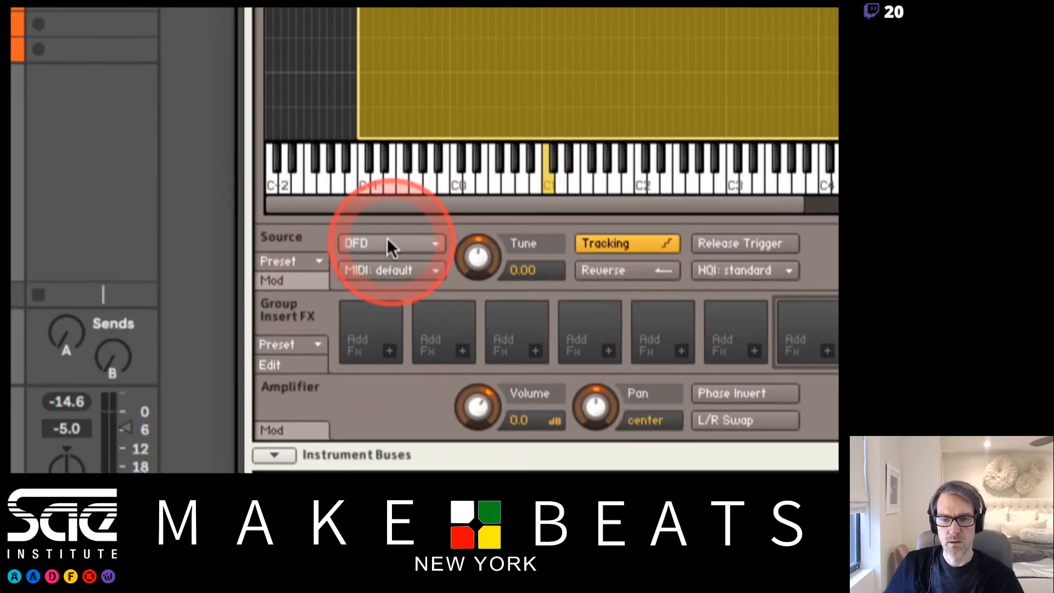
left_click(393, 243)
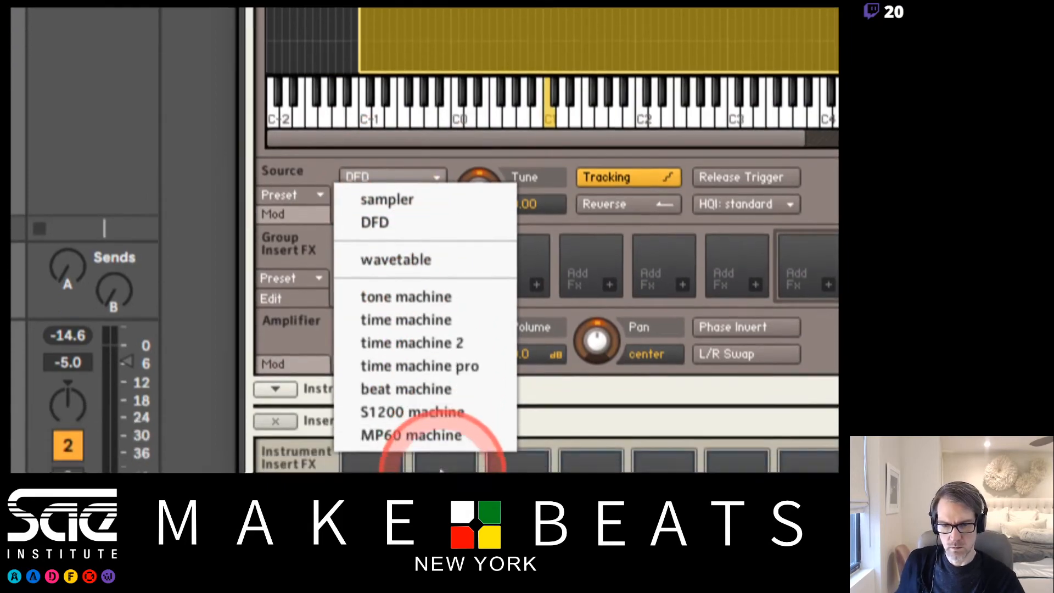
left_click(420, 367)
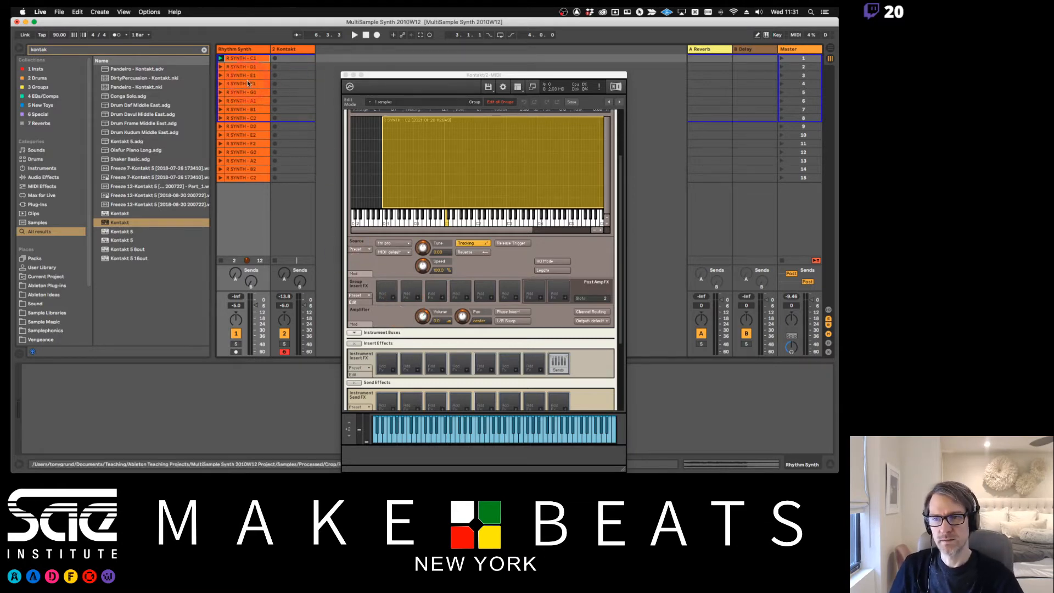
Trim both ends of the first sample's zone so it covers only the C1 key.
left_click_drag(245, 67, 445, 186)
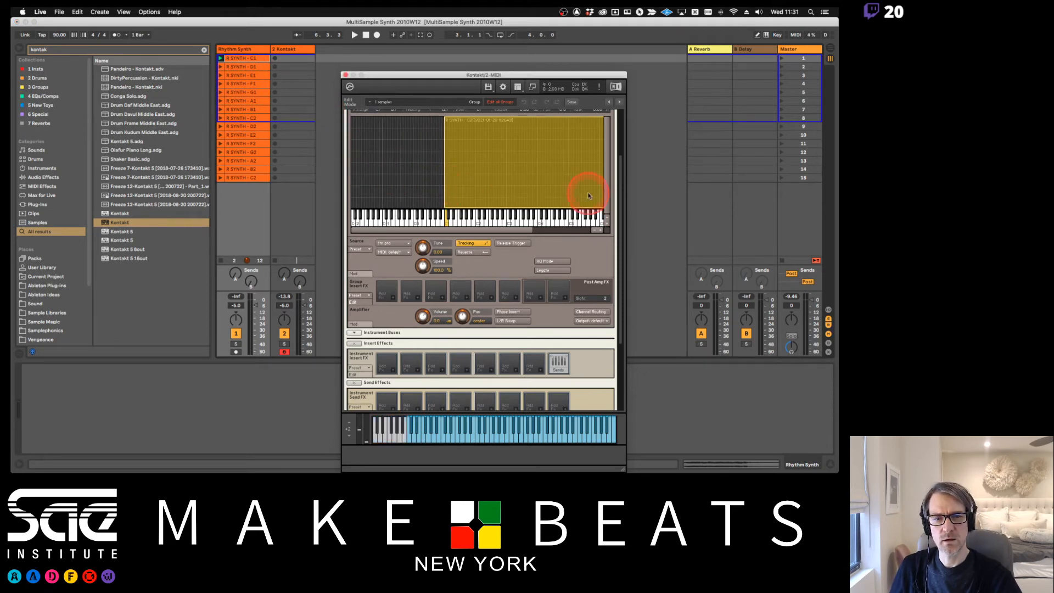
left_click_drag(497, 230, 529, 234)
scroll(529, 235, "up", 3)
scroll(529, 235, "up", 1)
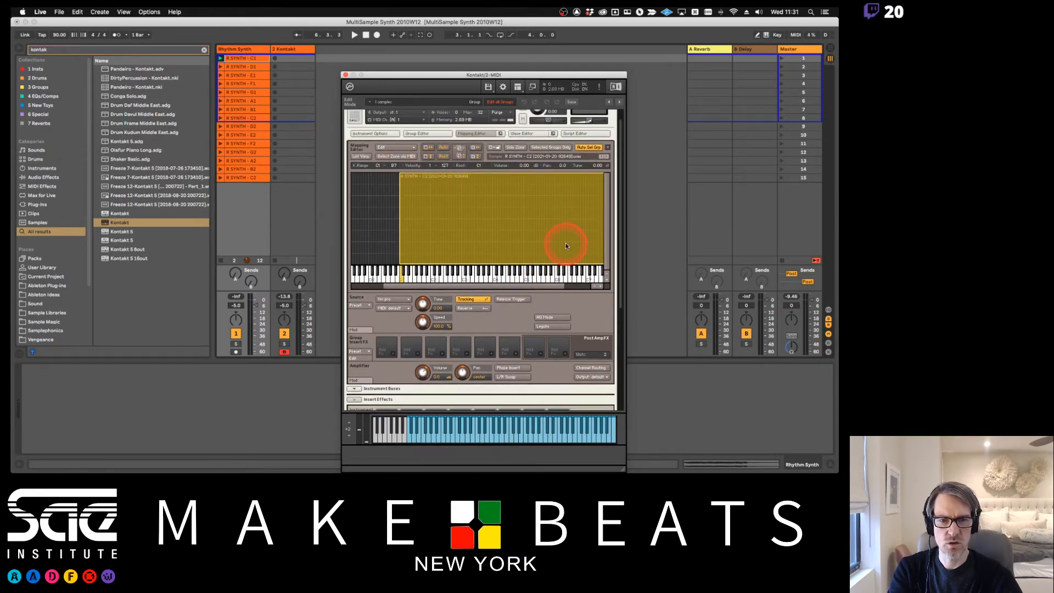
left_click_drag(557, 288, 583, 283)
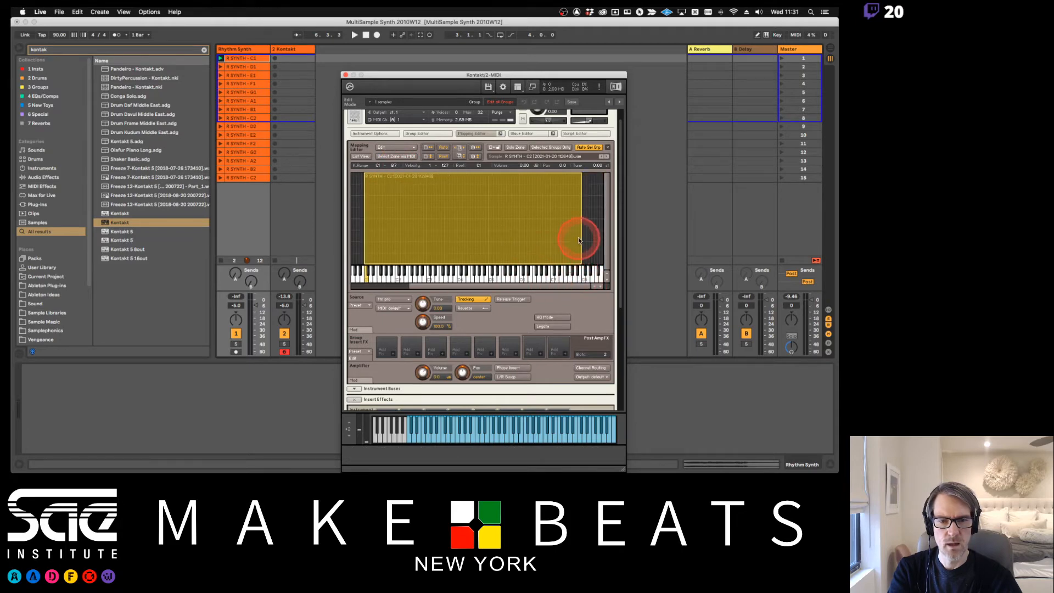
left_click_drag(578, 235, 329, 244)
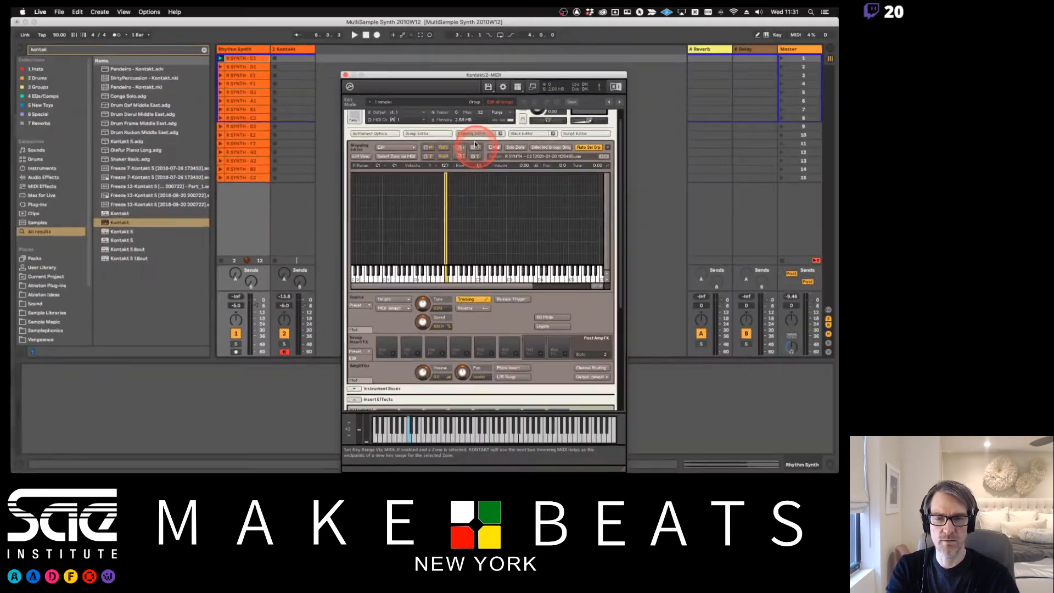
Set the zone's key range from played MIDI notes to C1–C2, to C1–D#1, and back to C1 alone.
left_click(477, 149)
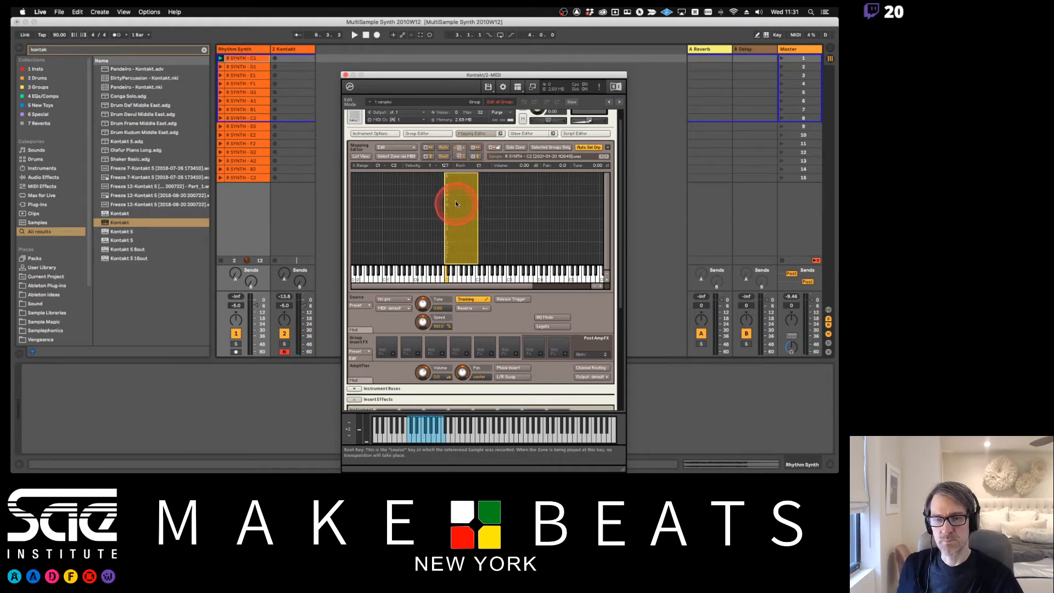
left_click(476, 148)
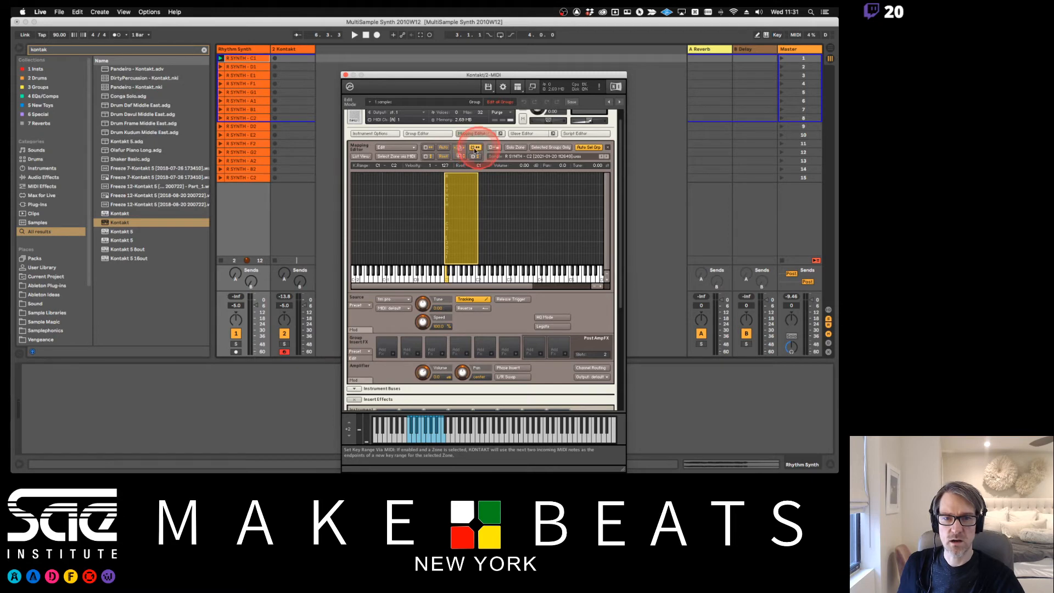
left_click(478, 158)
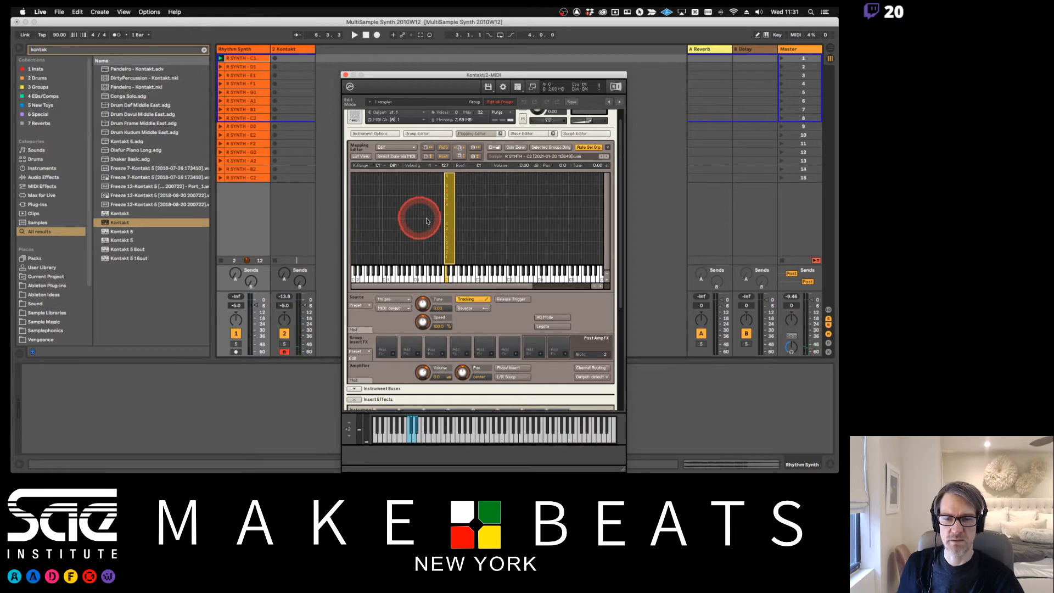
left_click(476, 148)
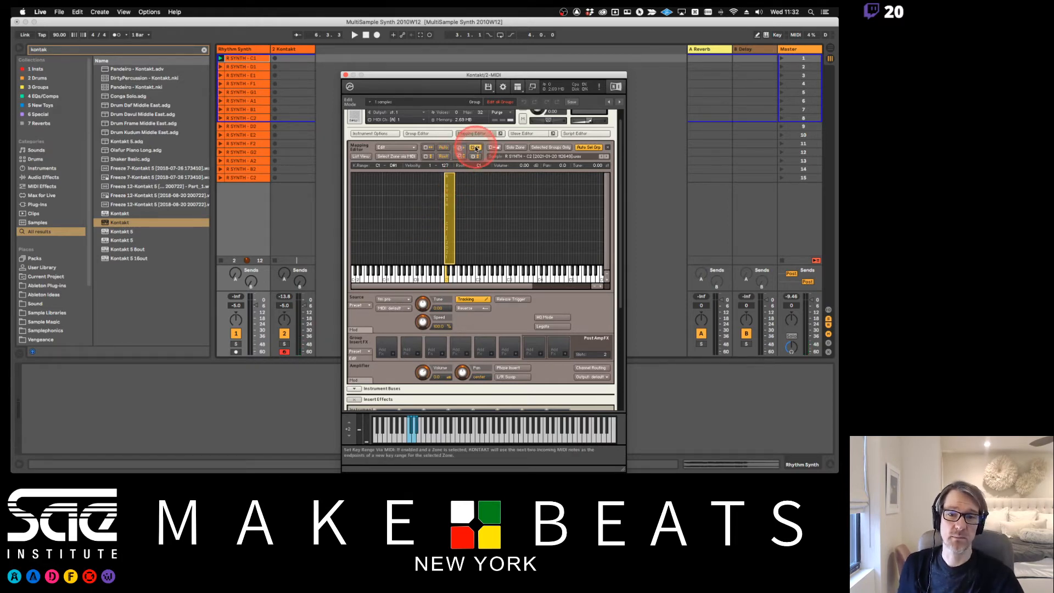
Map the R SYNTH D1, E1 and F1 clips as single-key zones on their matching keys.
left_click(255, 68)
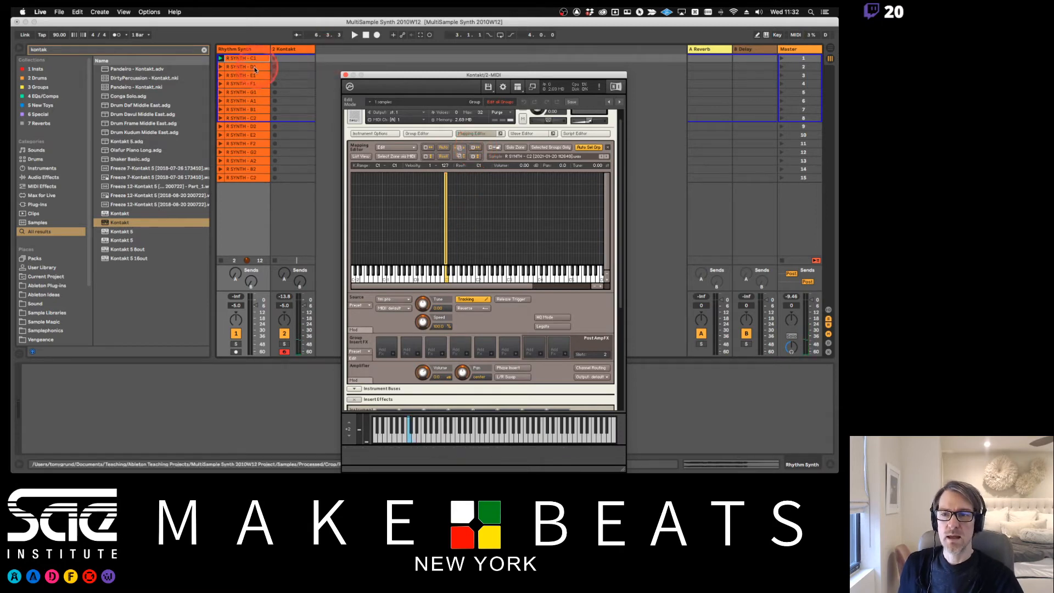
left_click_drag(252, 68, 451, 274)
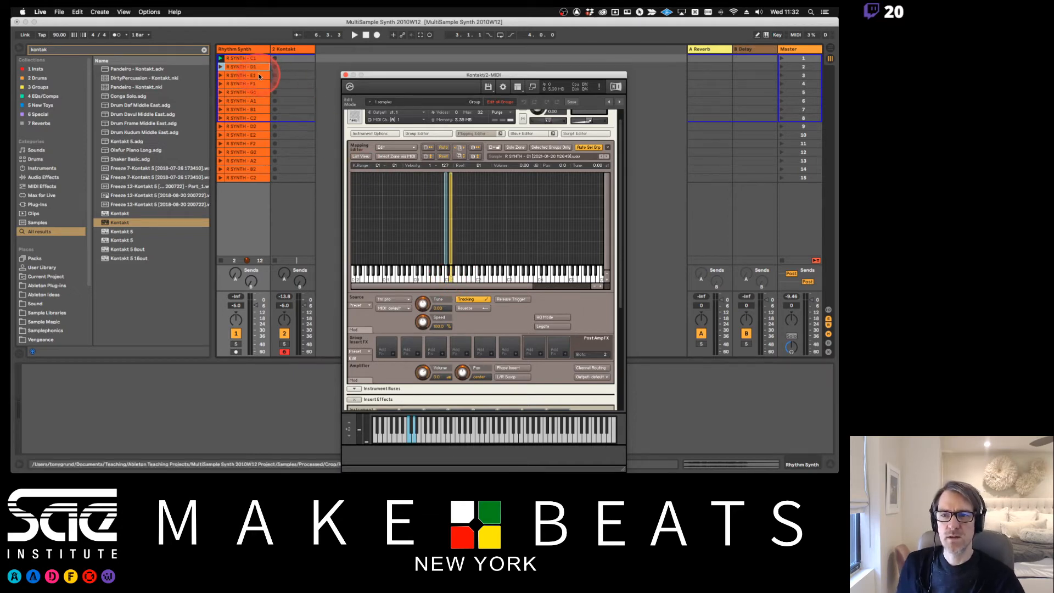
left_click_drag(260, 76, 456, 273)
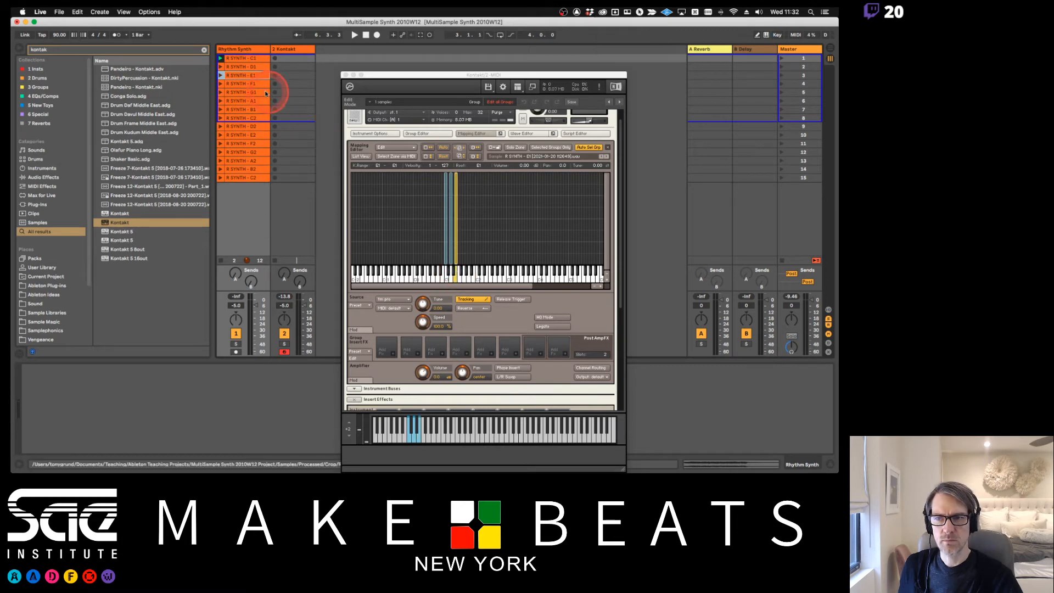
left_click_drag(257, 85, 459, 277)
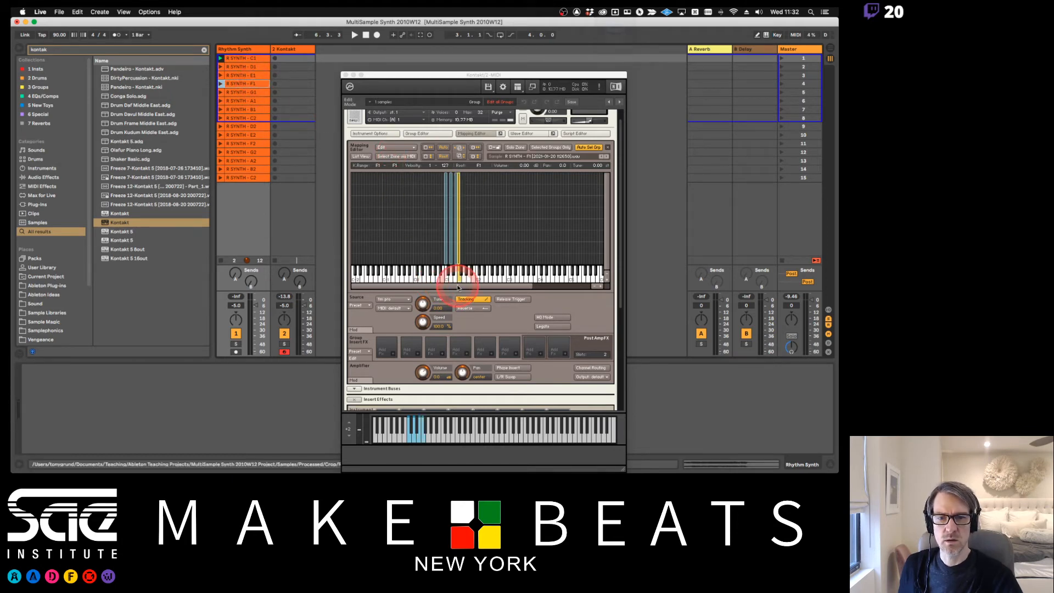
Map the R SYNTH G1, A1, B1 and C2 clips as single-key zones on their matching keys.
left_click(255, 93)
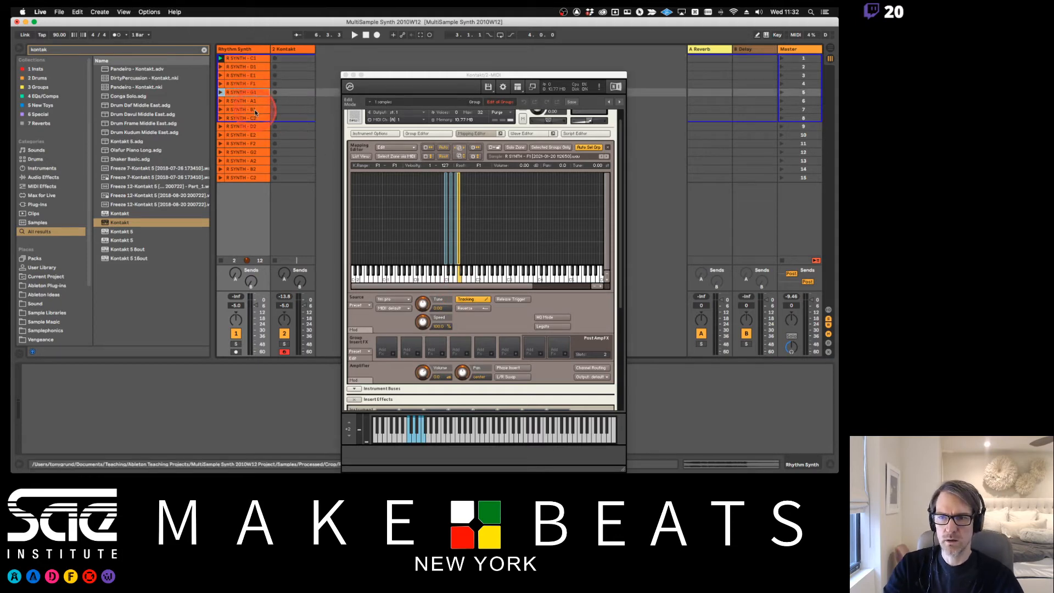
left_click(252, 117, "shift")
mouse_move(253, 117)
left_mouse_down()
mouse_move(459, 199)
mouse_move(483, 264)
mouse_move(377, 158)
mouse_move(269, 92)
mouse_move(466, 245)
mouse_move(460, 274)
left_mouse_up()
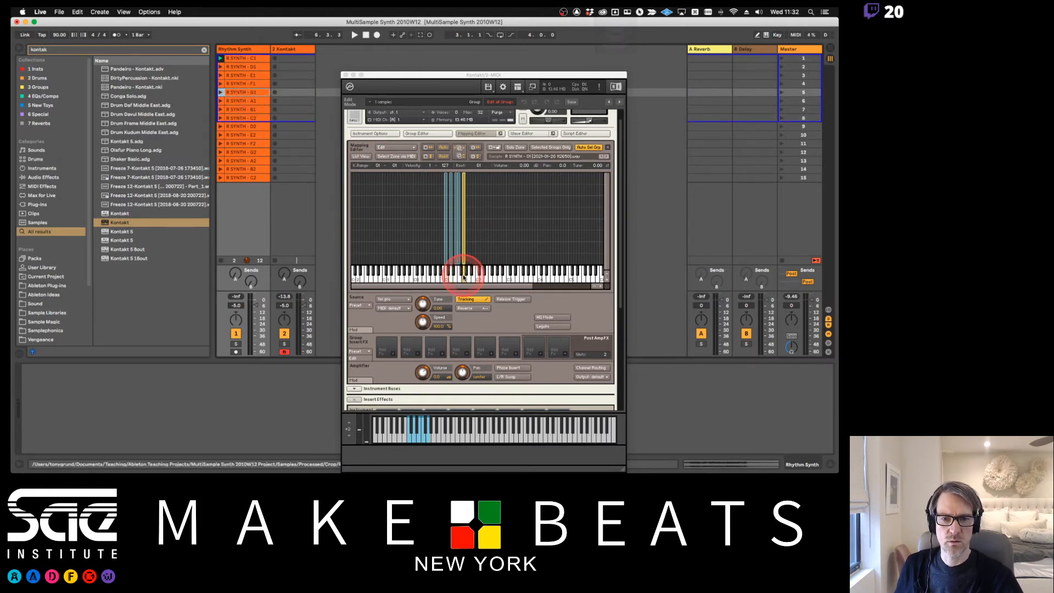
left_click(254, 101)
left_click_drag(253, 101, 461, 271)
left_click(254, 109)
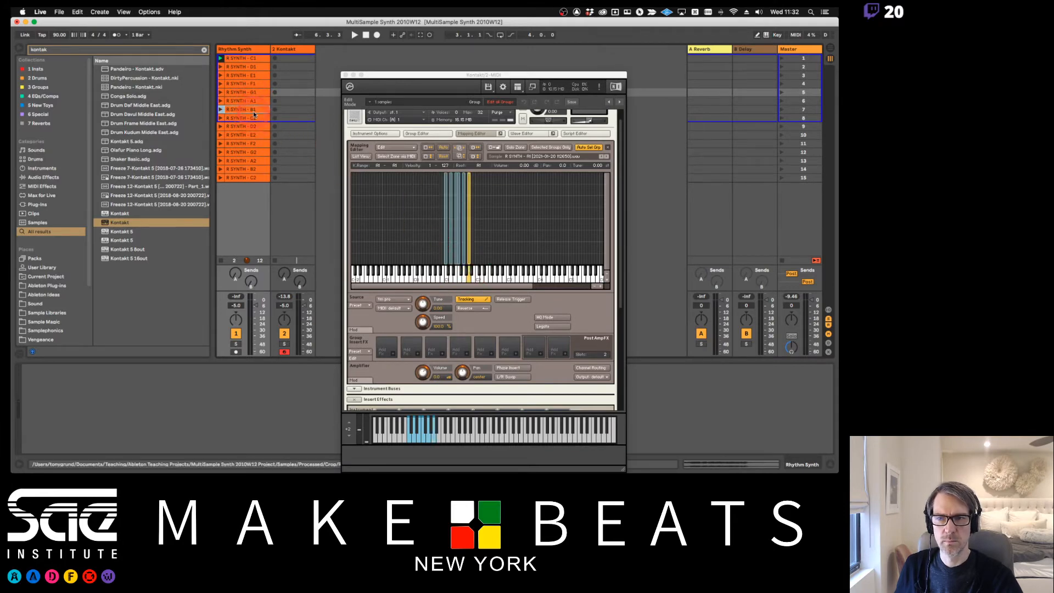
left_click_drag(254, 110, 474, 289)
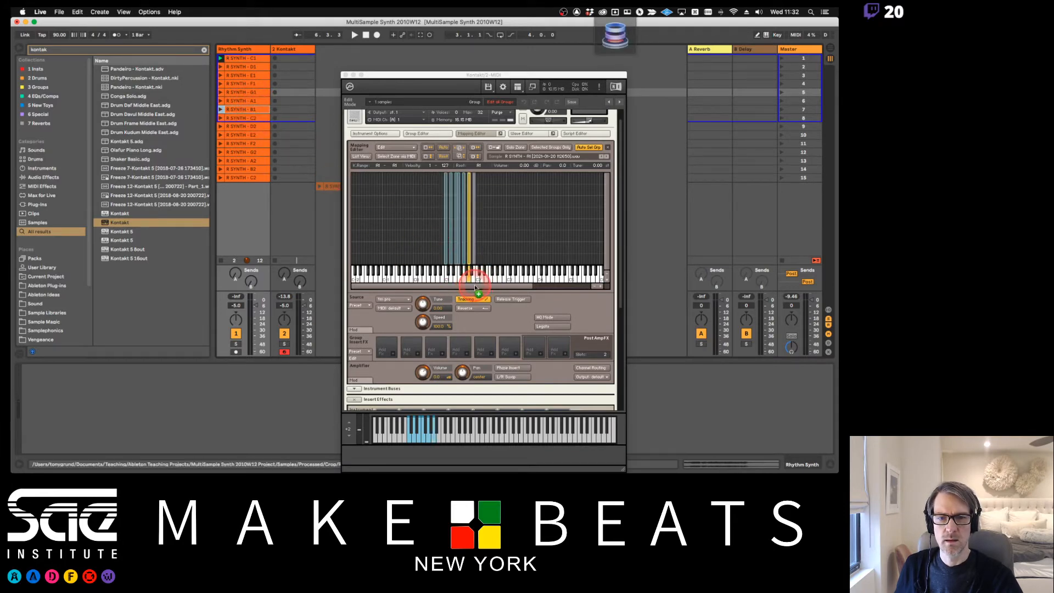
left_click_drag(246, 117, 478, 290)
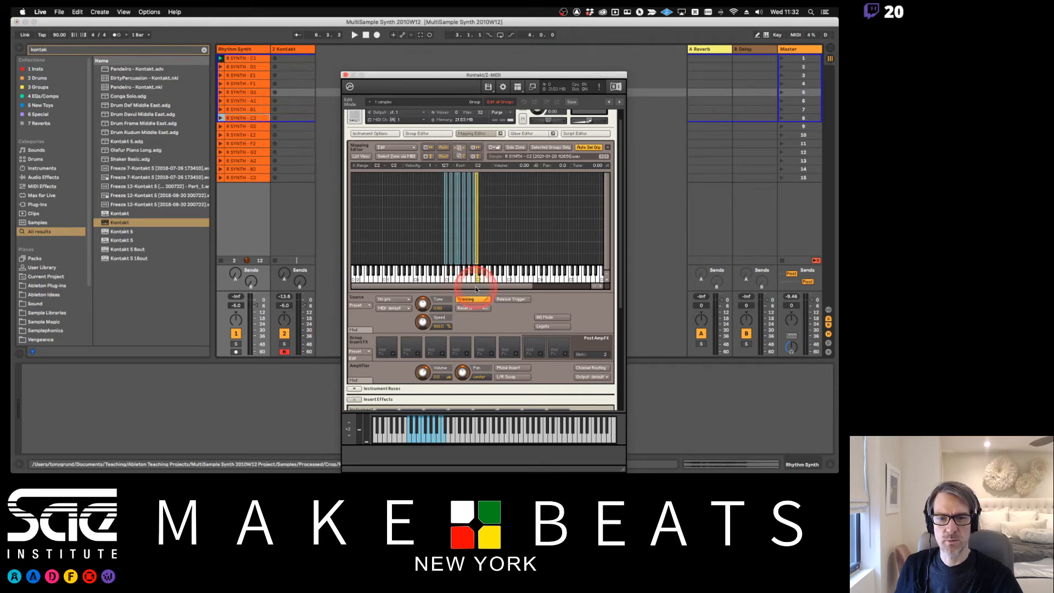
Map the R SYNTH D2, E2 and F2 clips as single-key zones on their matching keys.
left_click(252, 126)
left_click_drag(251, 125, 481, 288)
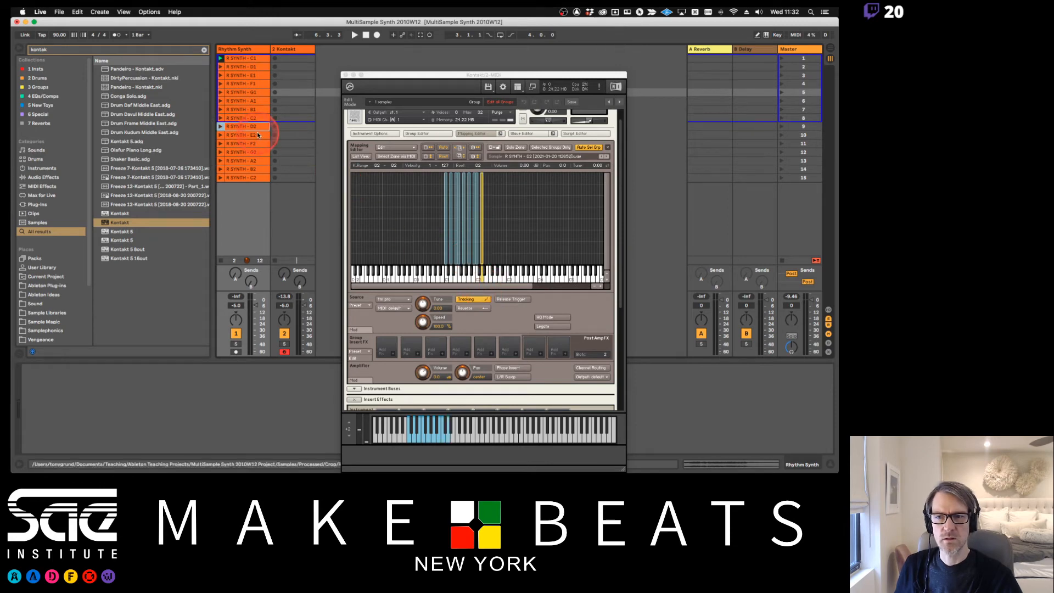
left_click_drag(257, 134, 480, 284)
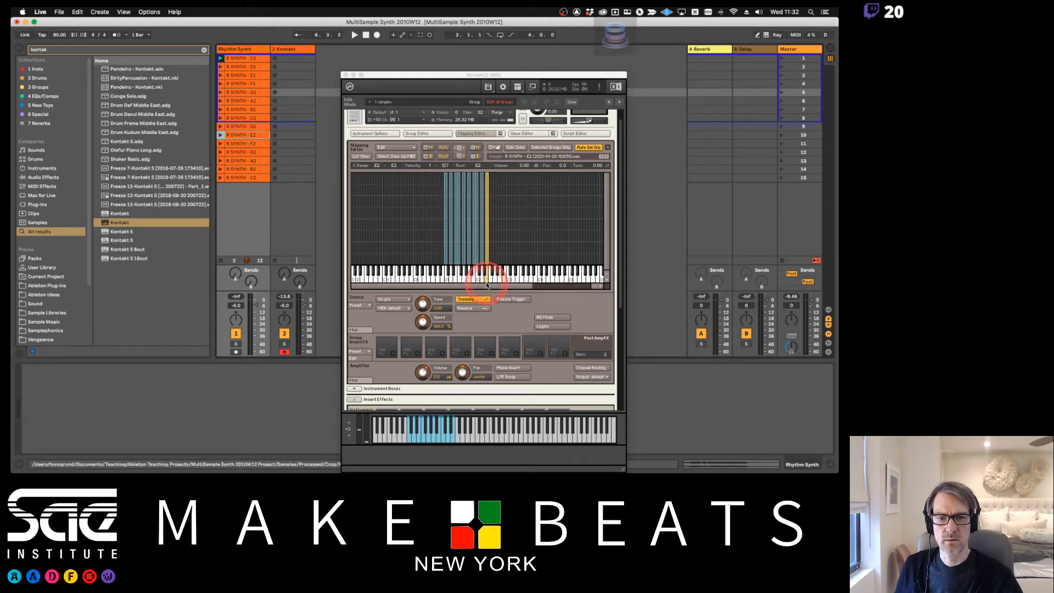
left_click(259, 144)
left_click_drag(259, 143, 491, 287)
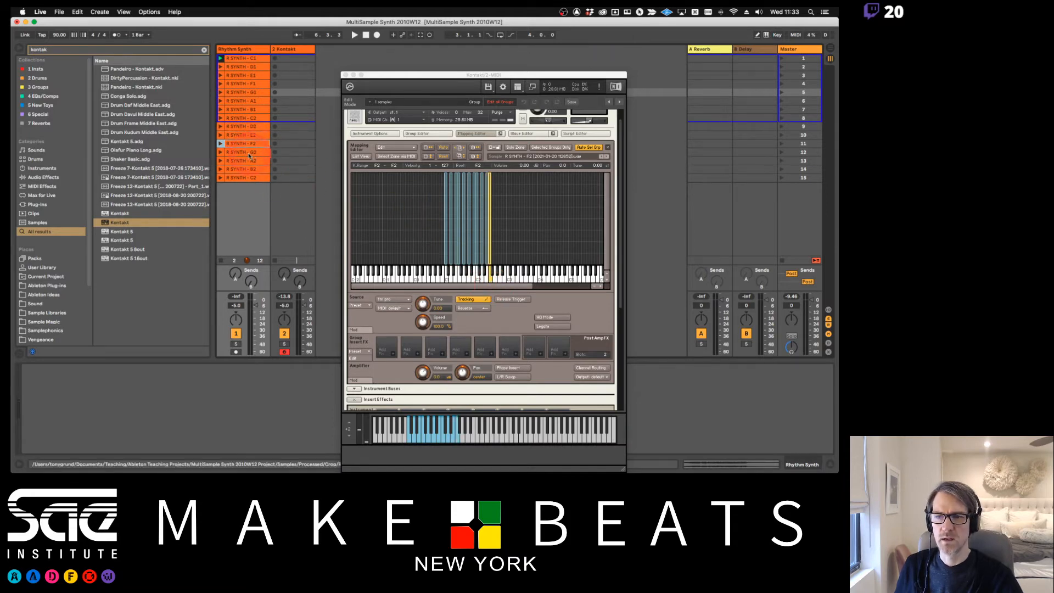
Map the R SYNTH G2, A2, B2 and final C clips as single-key zones on G2, A2, B2 and C3.
left_click_drag(258, 152, 487, 286)
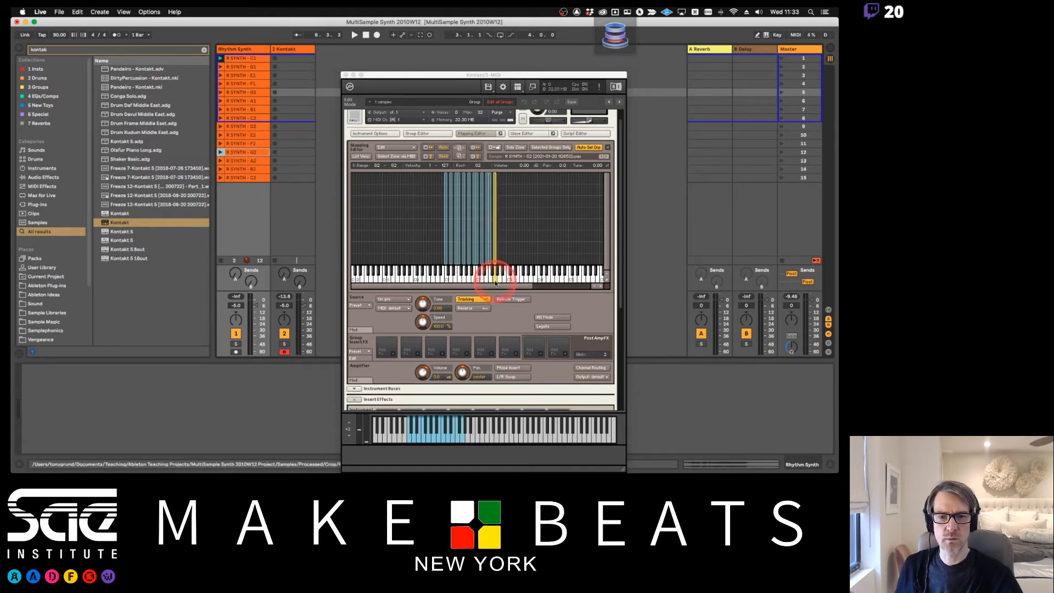
left_click(257, 161)
left_click_drag(257, 161, 499, 277)
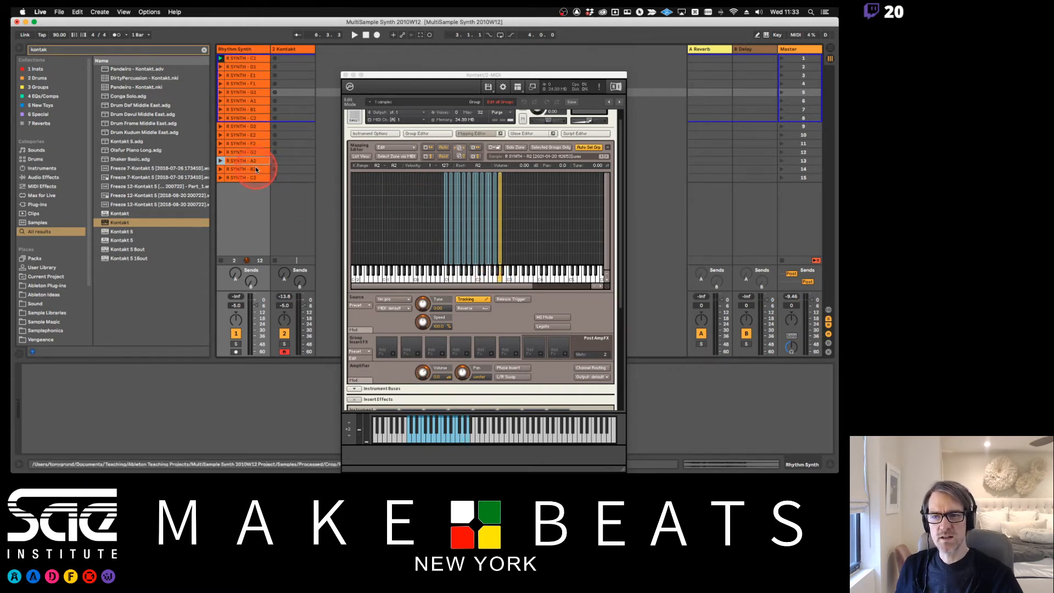
left_click_drag(257, 169, 502, 278)
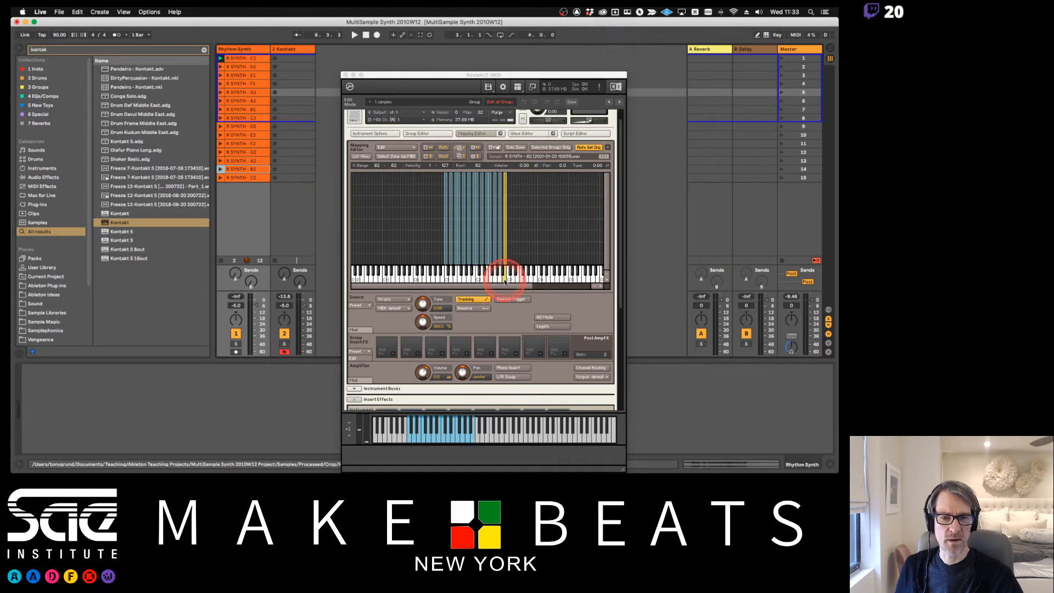
left_click_drag(256, 181, 508, 279)
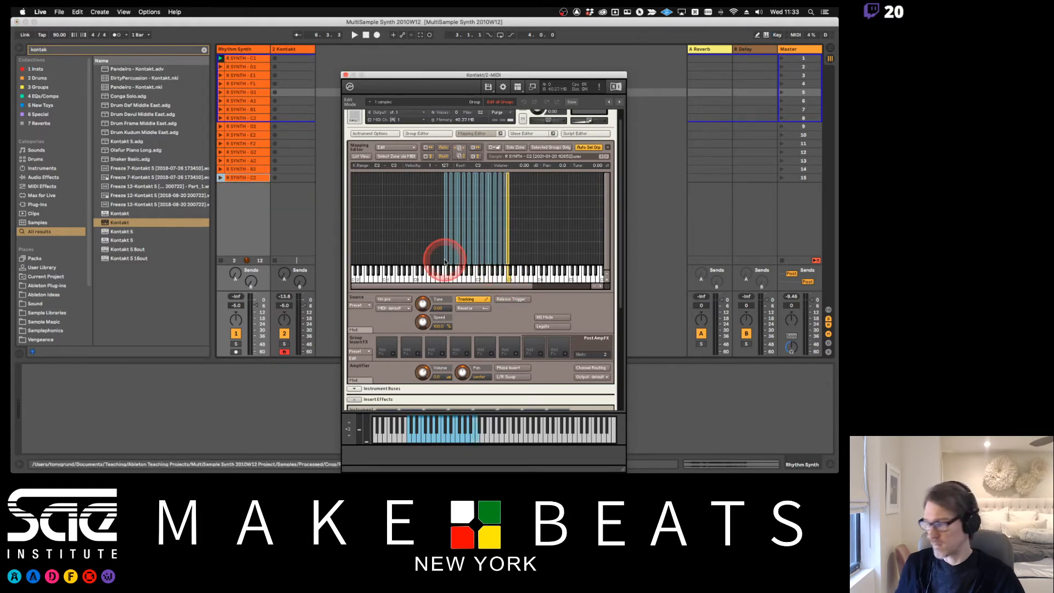
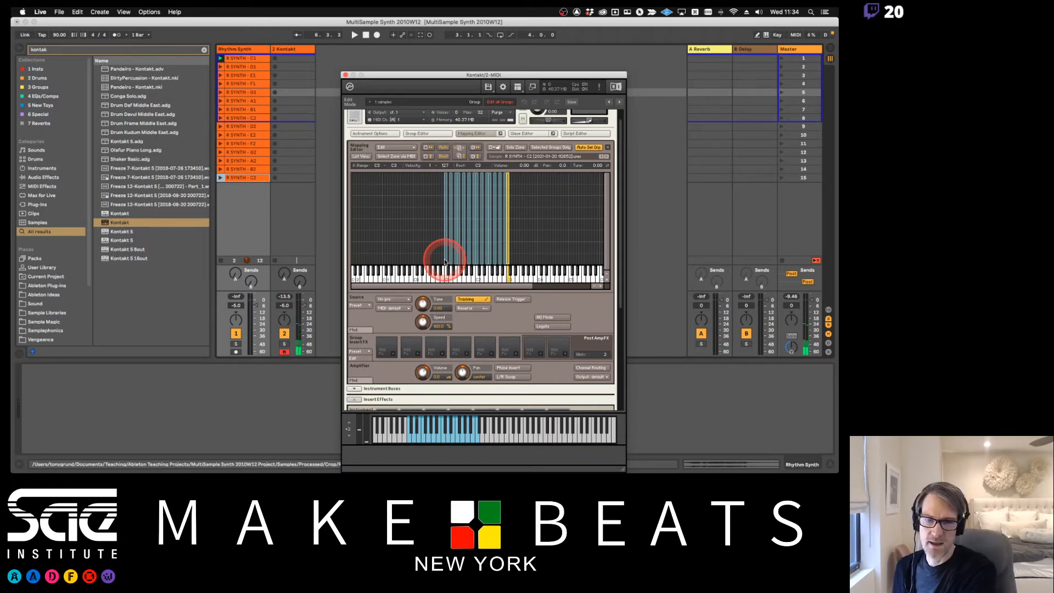
Extend the C1 zone to C1–C#1 and the D1 zone to D1–D#1 using played MIDI notes.
left_click(598, 292)
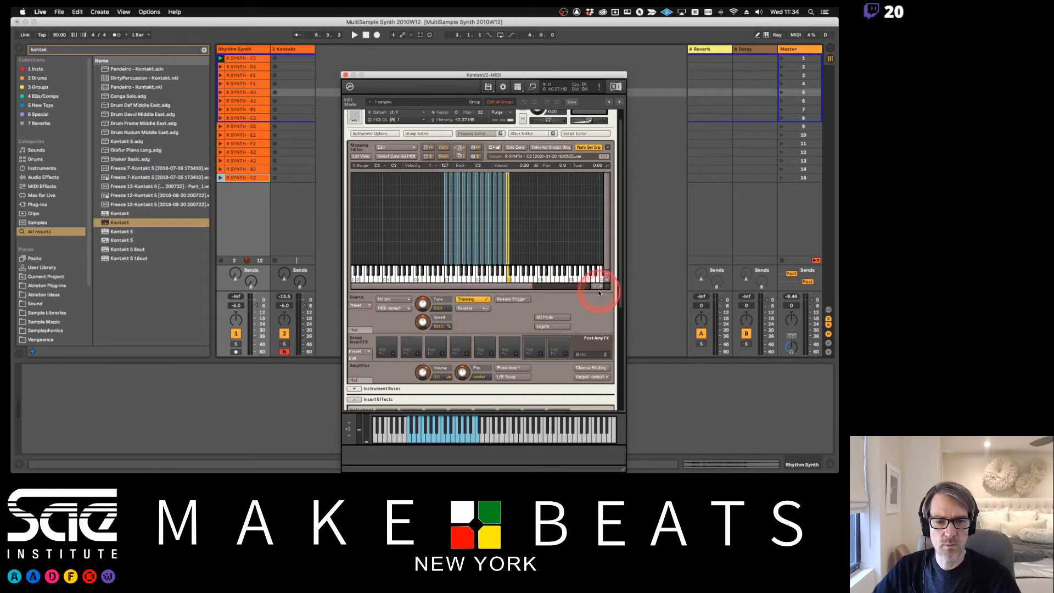
left_click(599, 287)
left_click(600, 287)
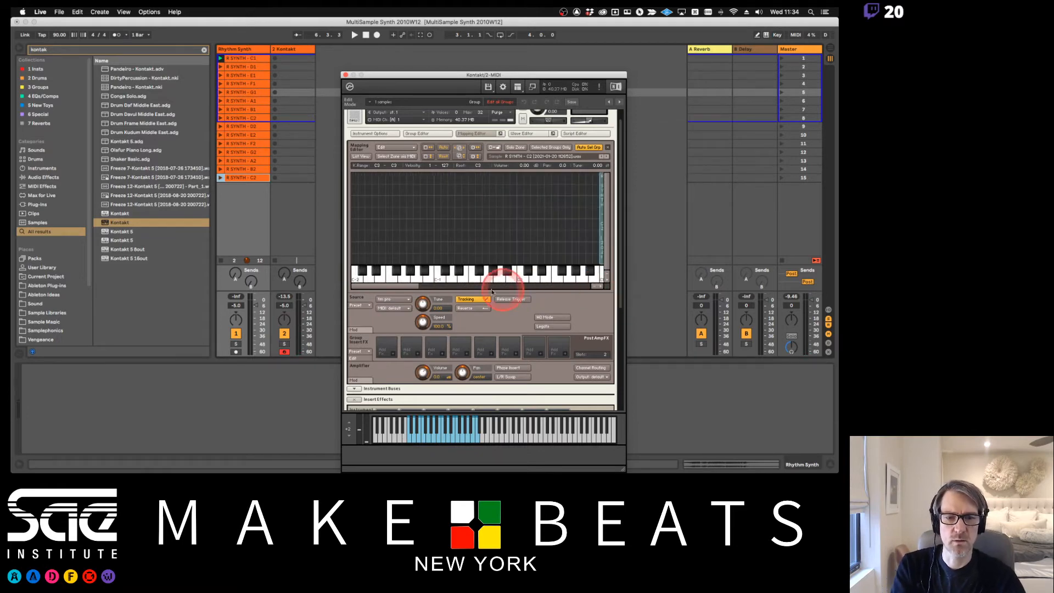
left_click_drag(411, 292, 447, 241)
left_click(448, 240)
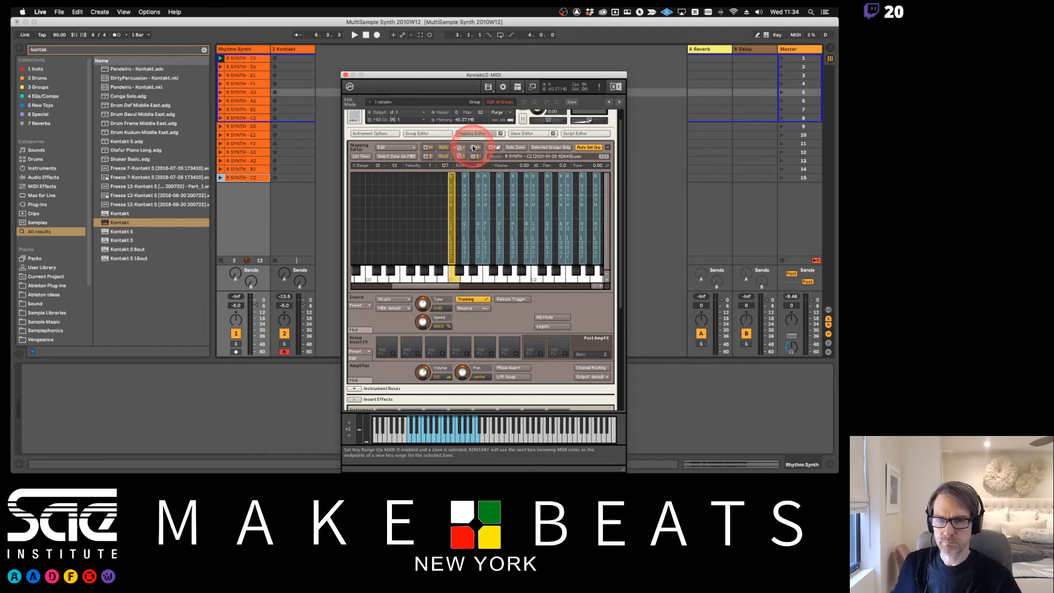
left_click(464, 208)
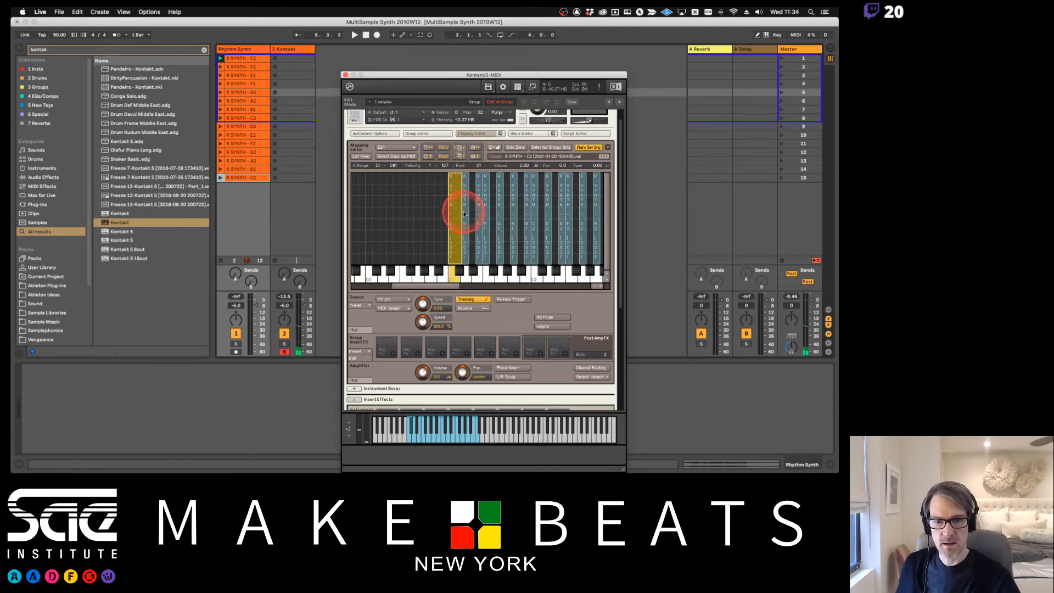
left_click(475, 148)
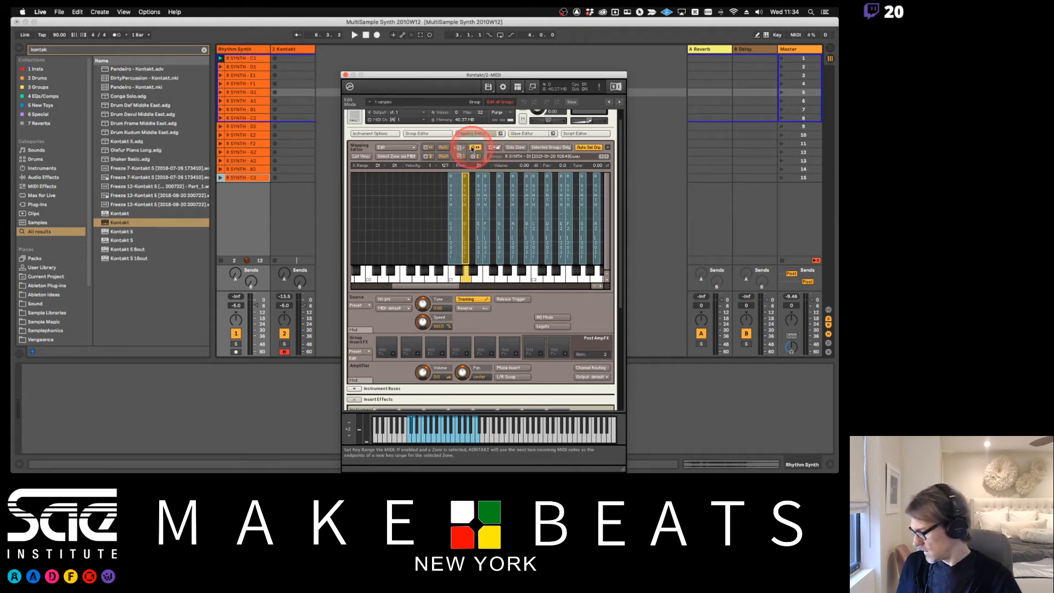
left_click(473, 148)
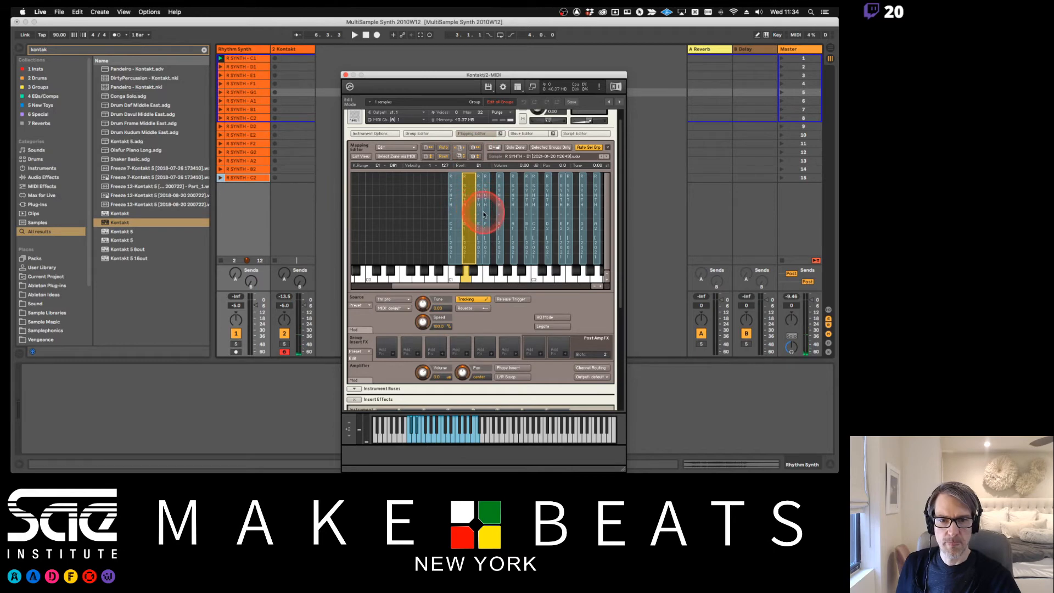
Extend the F1, G1 and A1 zones up to F#1, G#1 and A#1 using played MIDI notes.
left_click(485, 216)
left_click(475, 148)
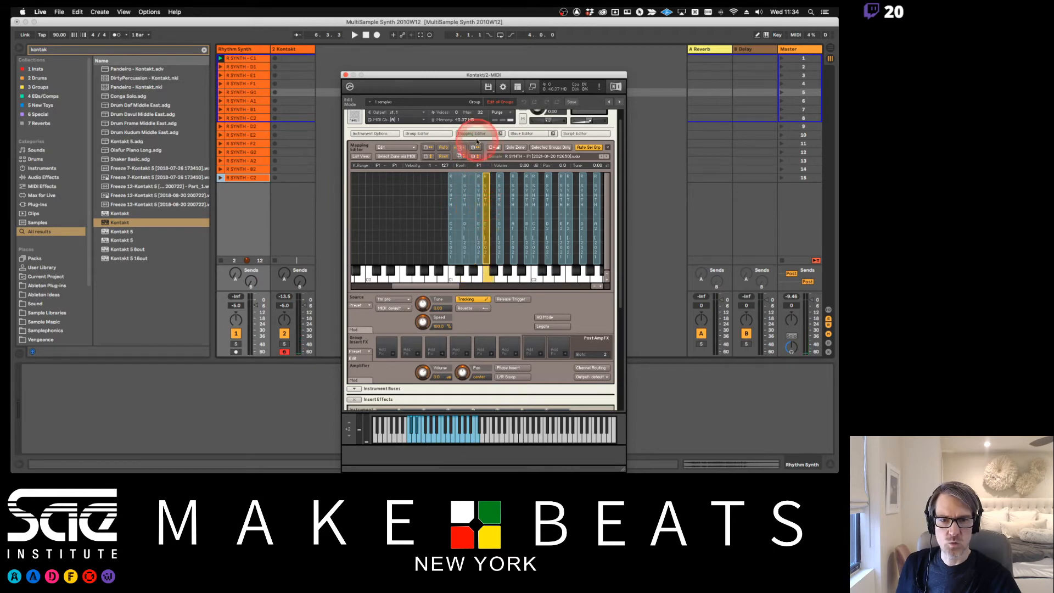
left_click(500, 188)
left_click(471, 150)
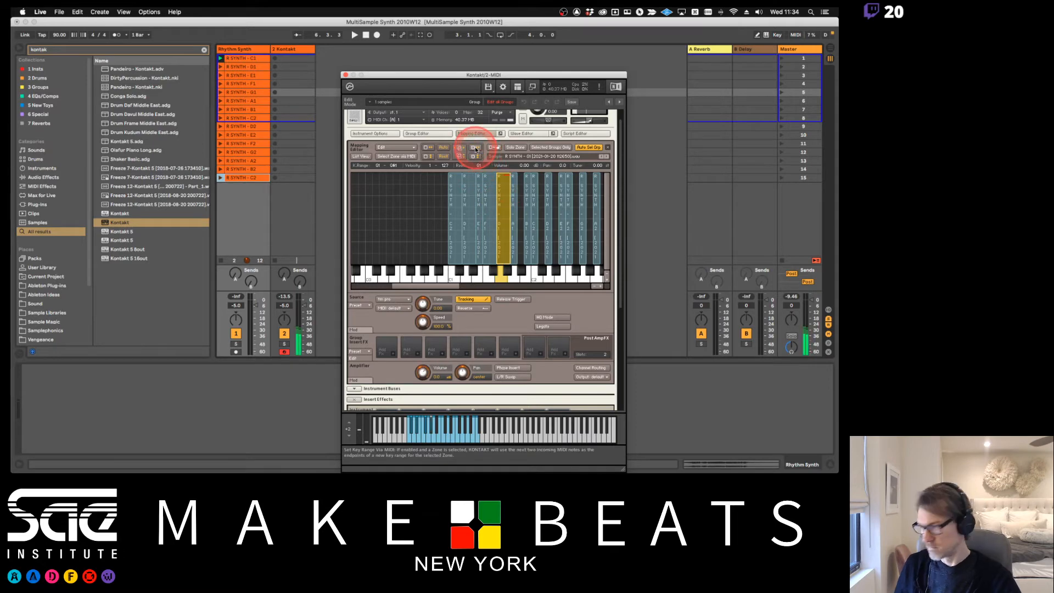
left_click(520, 192)
left_click(516, 201)
left_click(476, 149)
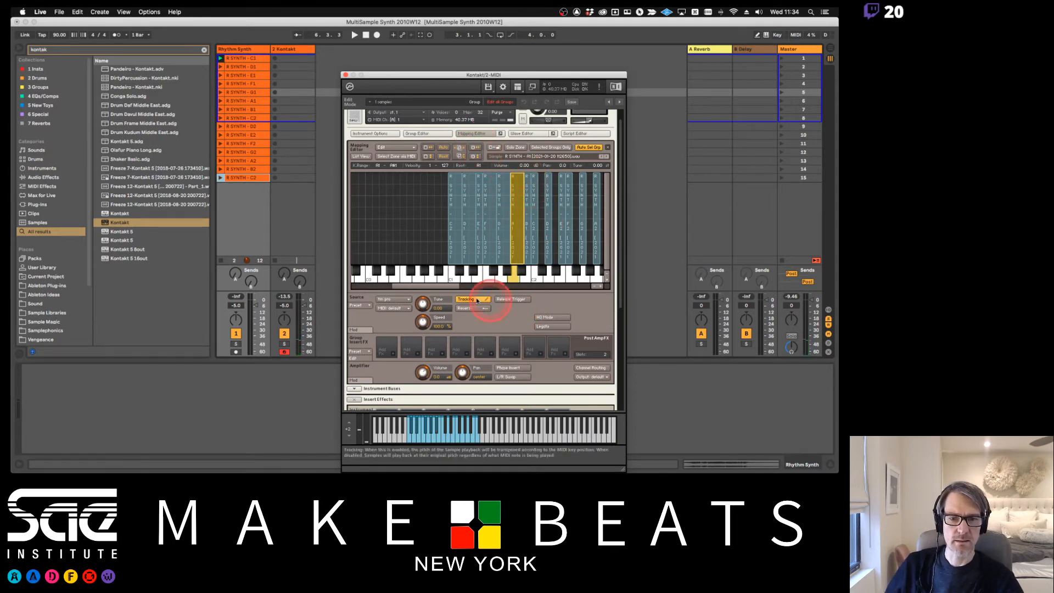
Extend the C2 zone to C2–C#2 and the D2 zone to D2–D#2 using played MIDI notes.
left_click_drag(450, 286, 474, 287)
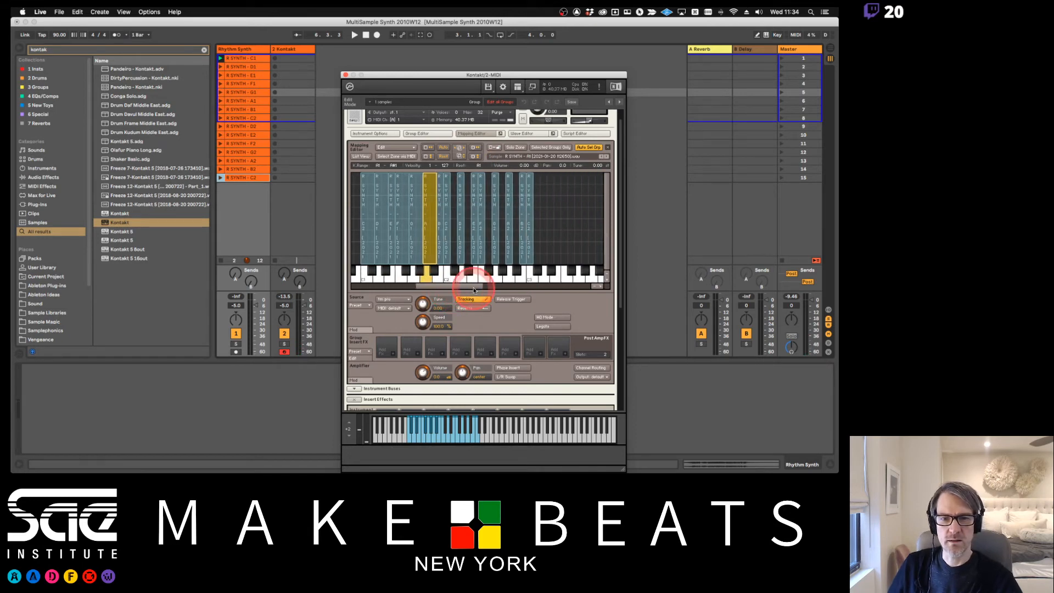
left_click(445, 214)
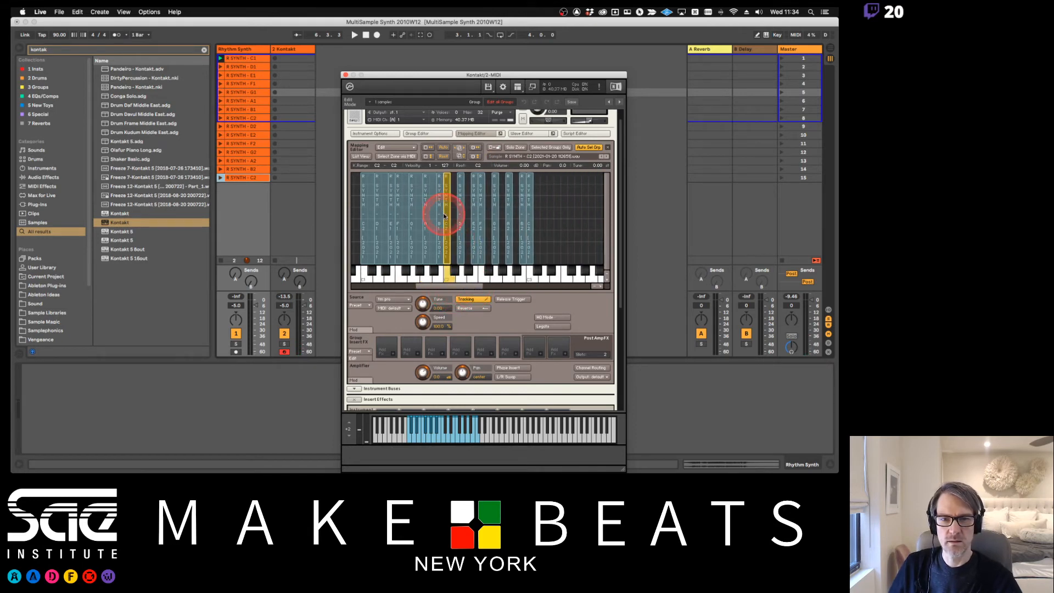
left_click(477, 148)
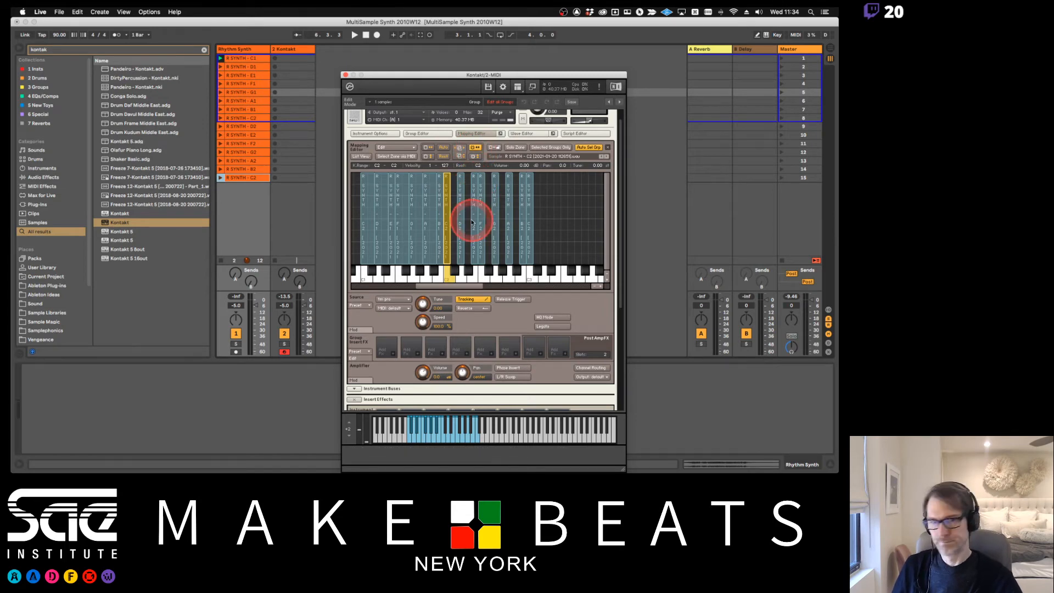
left_click(476, 148)
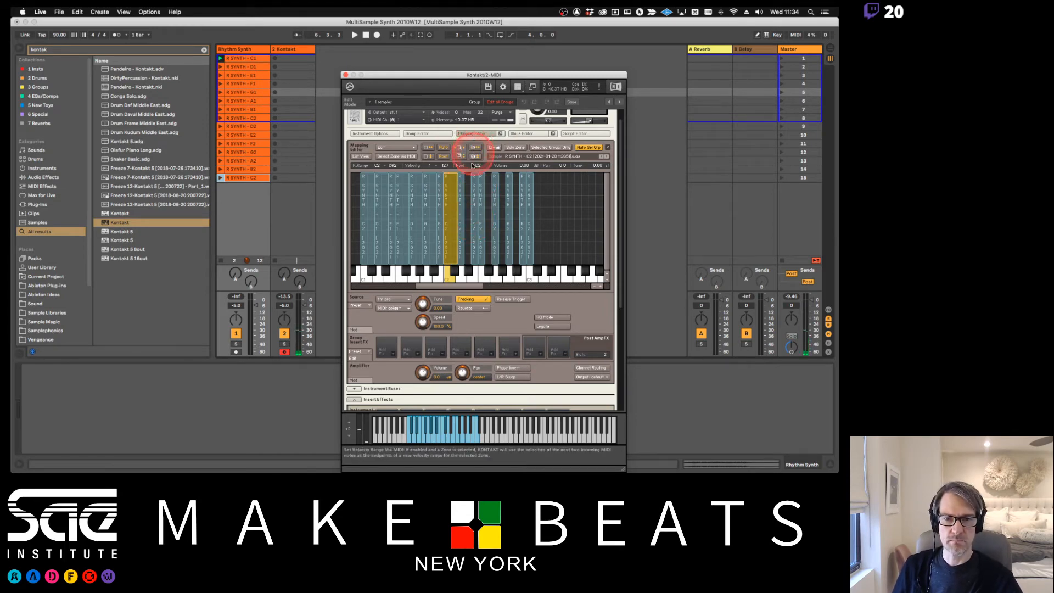
left_click(463, 209)
left_click(476, 148)
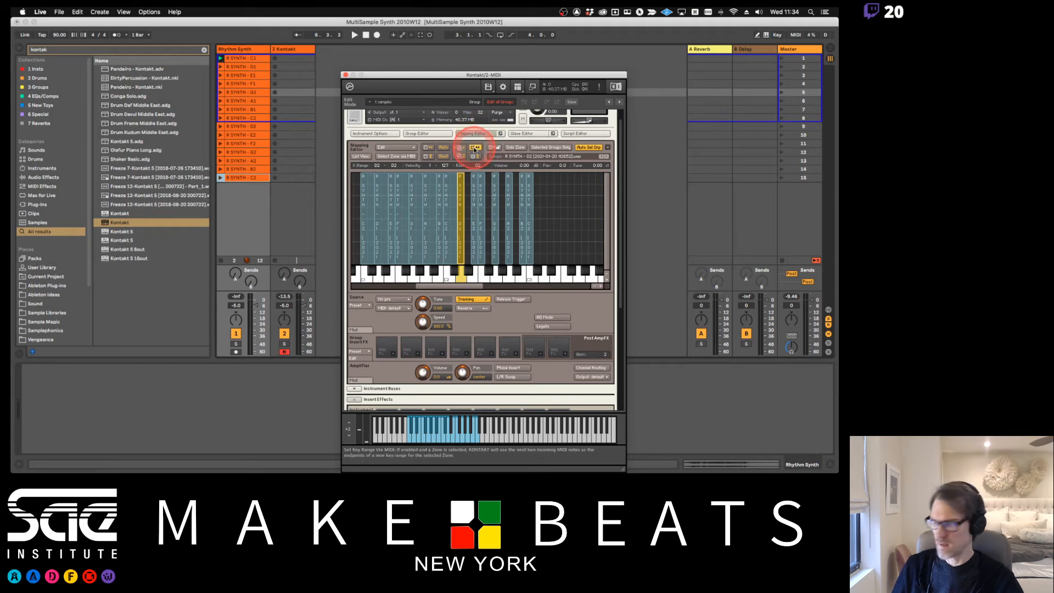
left_click(476, 149)
Extend the F2, G2 and A2 zones up to F#2, G#2 and A#2 using played MIDI notes.
left_click(481, 184)
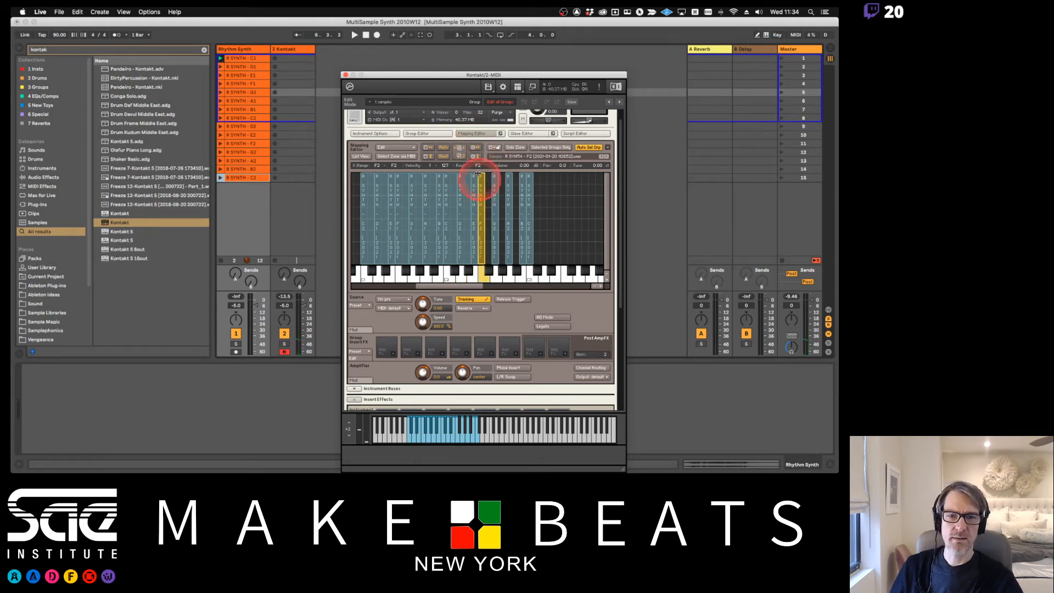
left_click(476, 149)
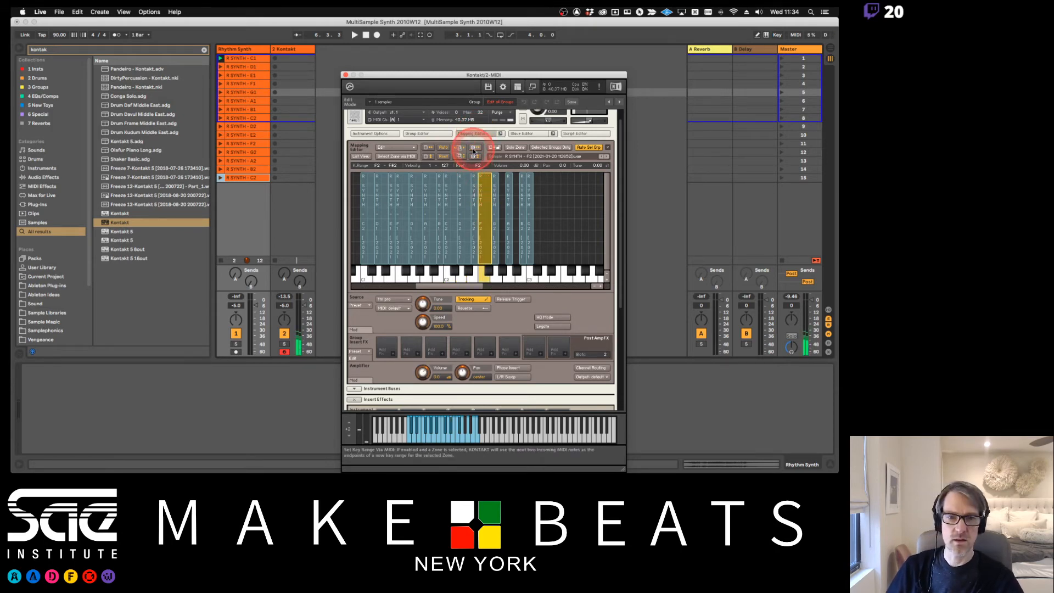
left_click(496, 206)
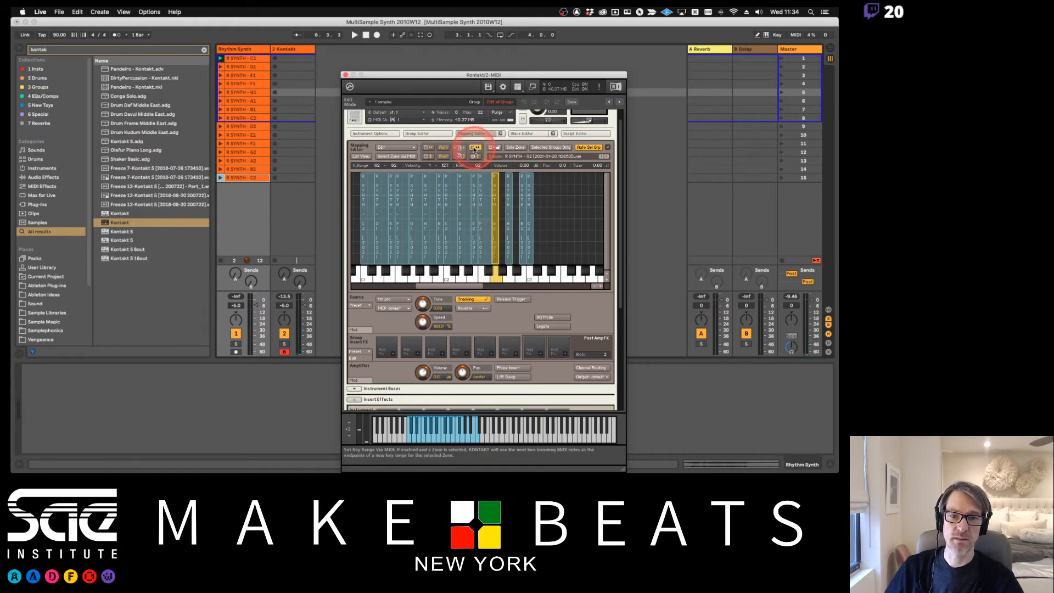
left_click(508, 197)
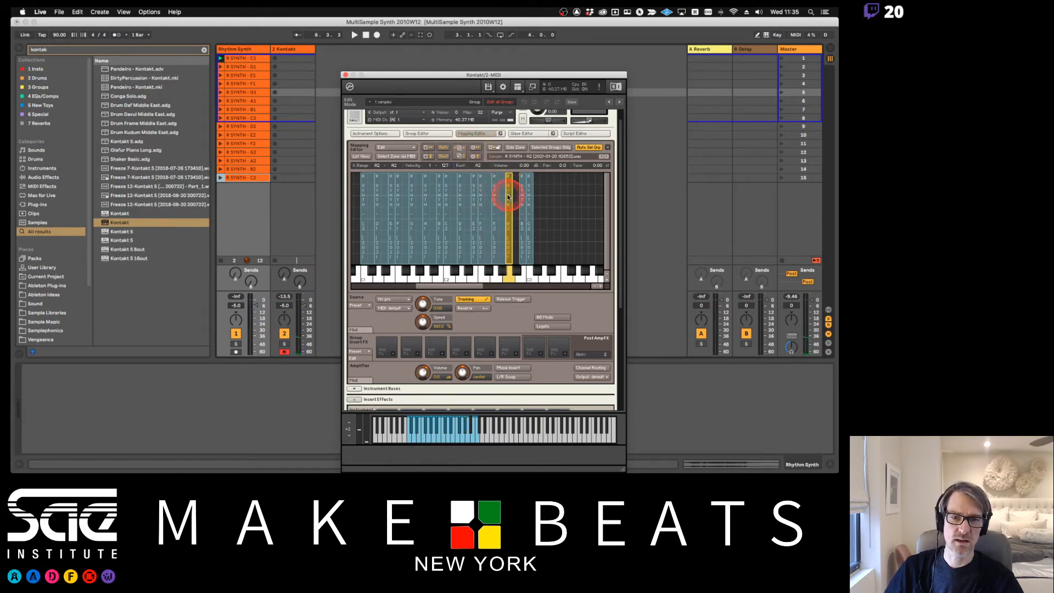
left_click(476, 148)
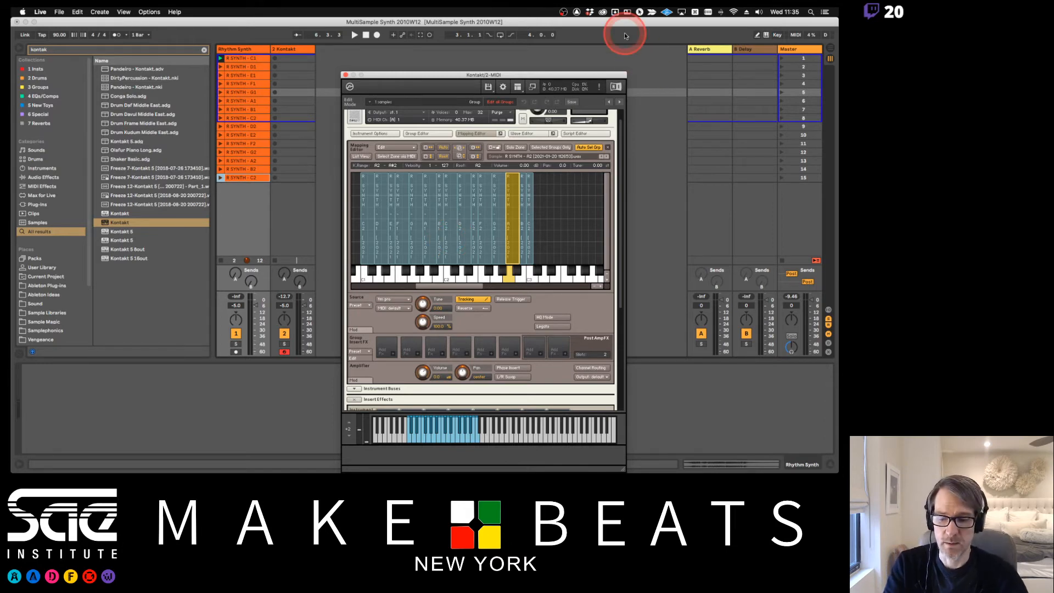
Switch to the multisampling notes PDF in Preview and review the steps for sampling a synth in Live.
key("super+Tab")
key("super+Tab")
key("super+Tab")
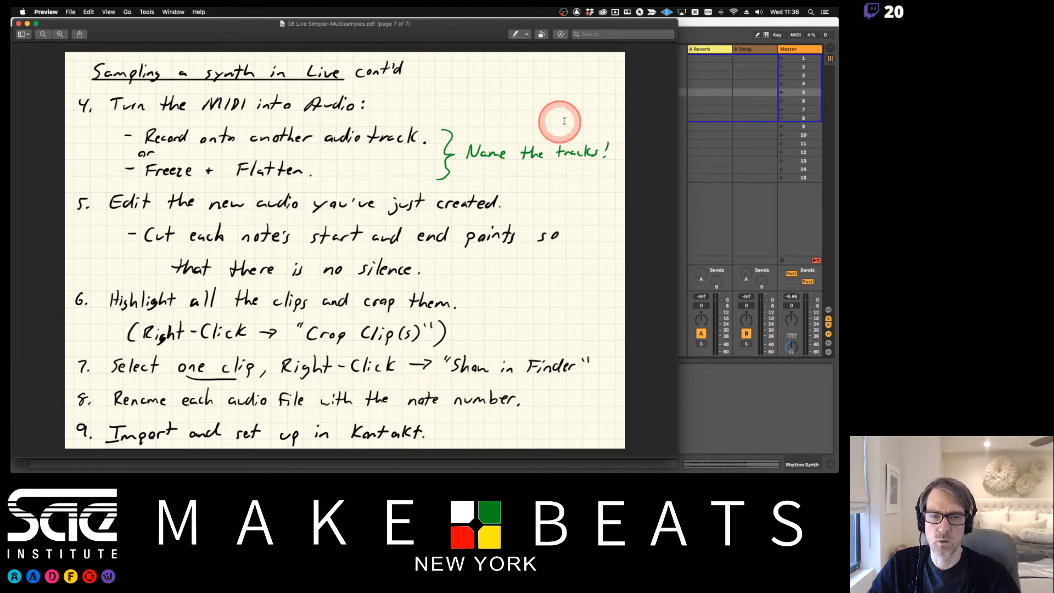
left_click(723, 25)
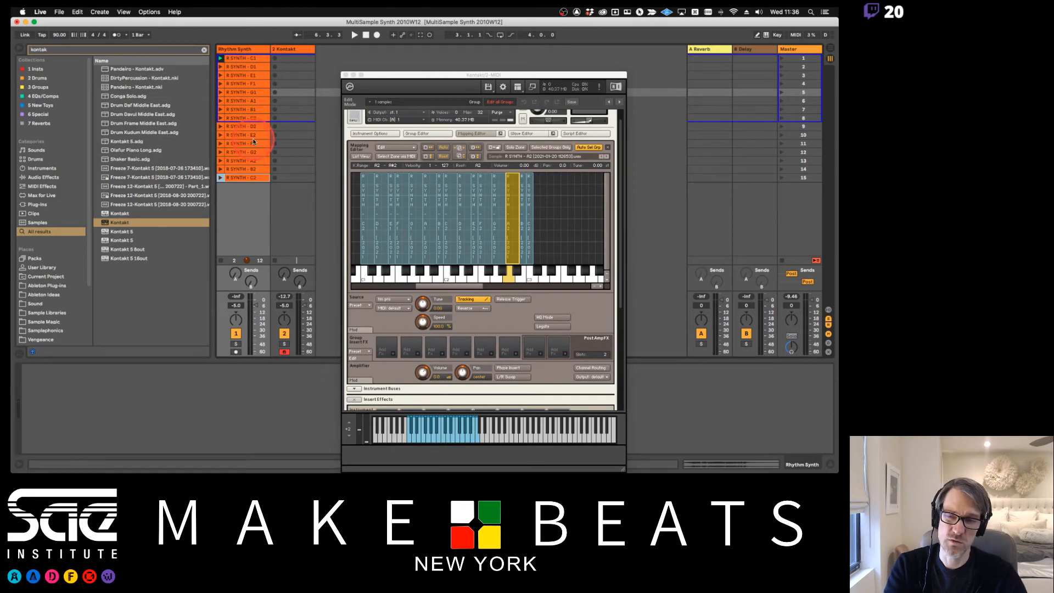
key("super+Tab")
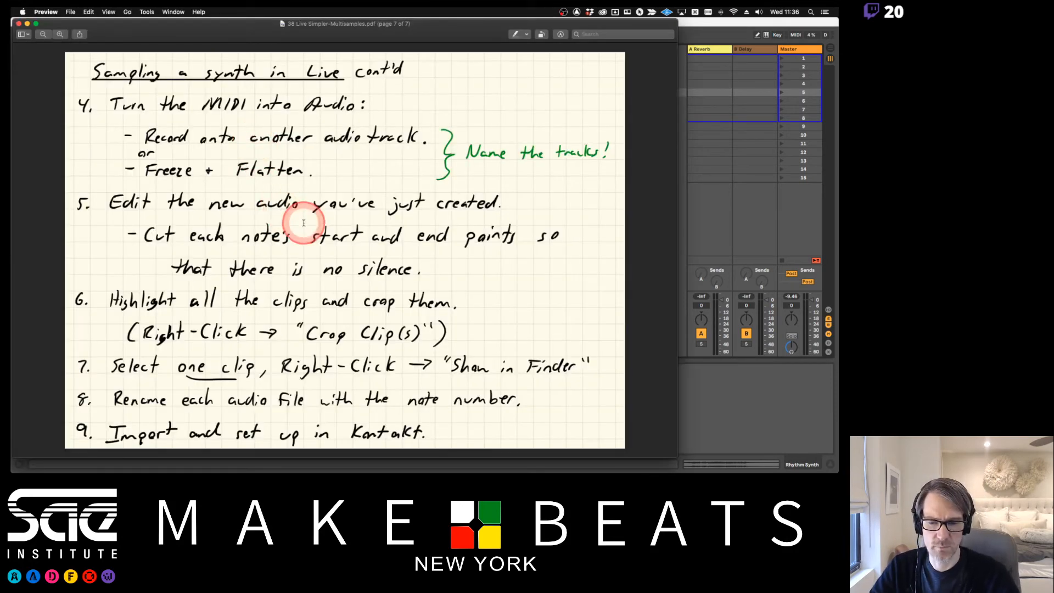
Switch back to the Live set, clear the browser search and move the Kontakt window higher up.
left_click(687, 32)
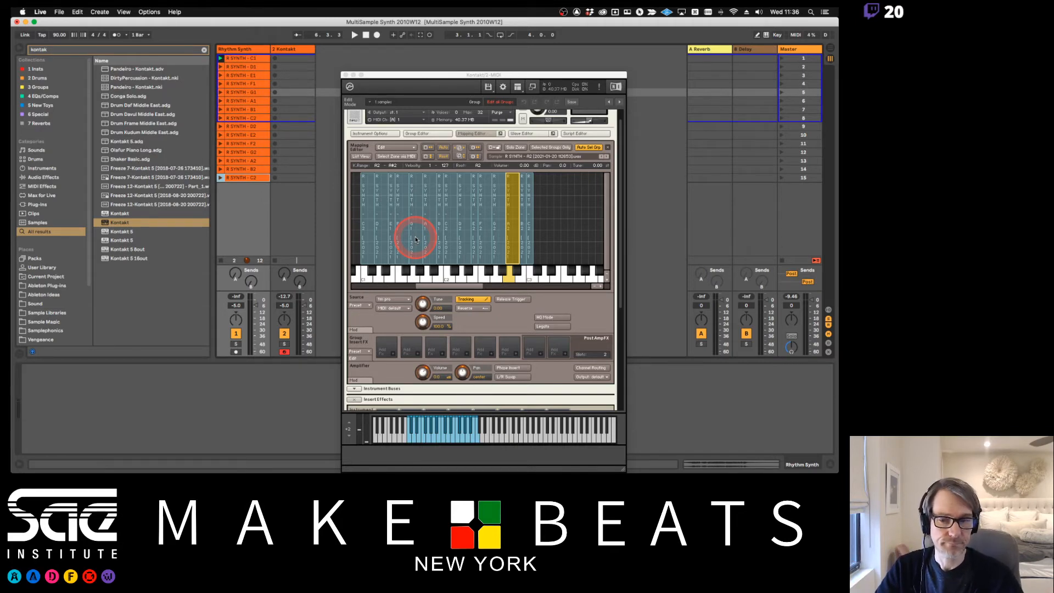
left_click_drag(446, 287, 438, 288)
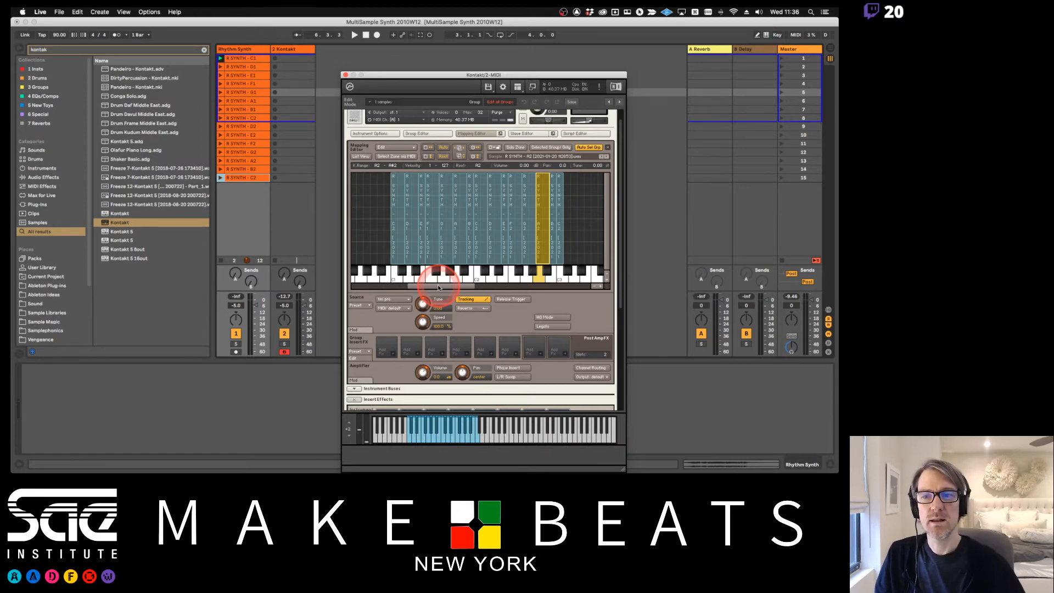
left_click(204, 51)
left_click(429, 79)
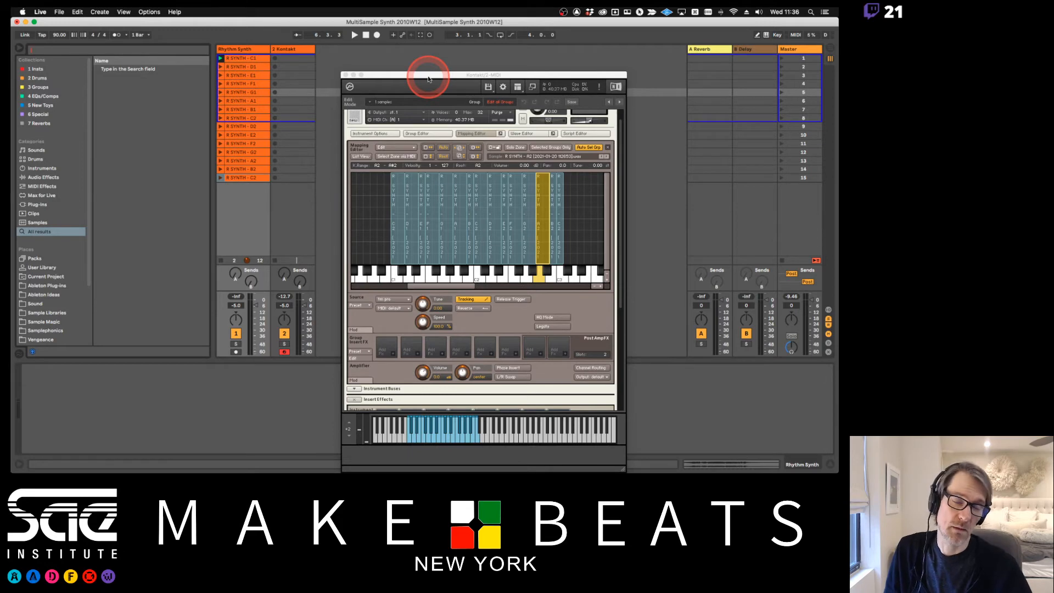
left_click_drag(428, 78, 406, 53)
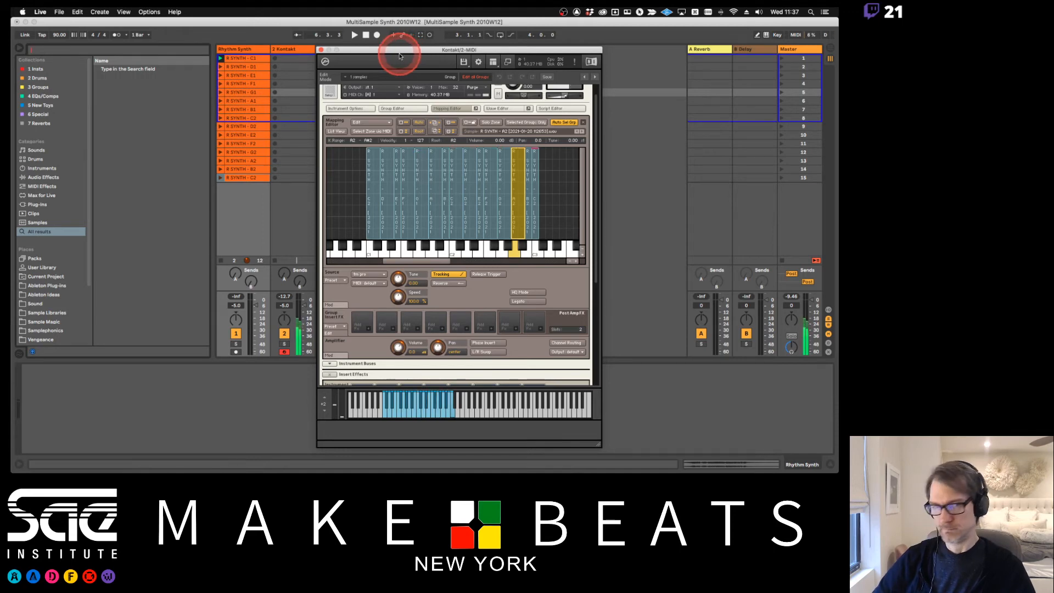
Start saving the Kontakt setup as a multi and browse the project and Documents folders for a save location.
left_click(464, 62)
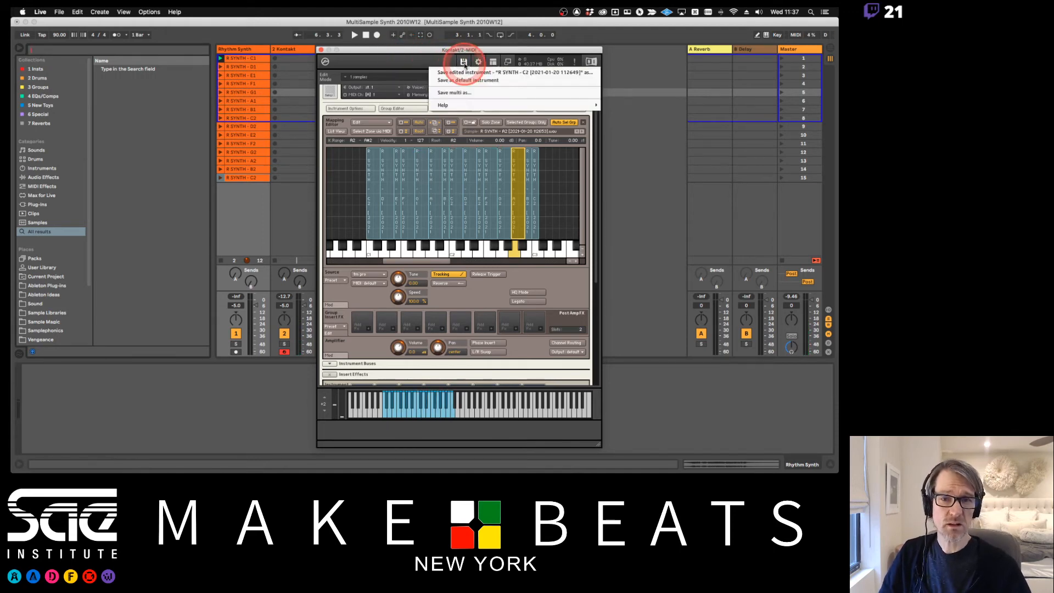
left_click(471, 95)
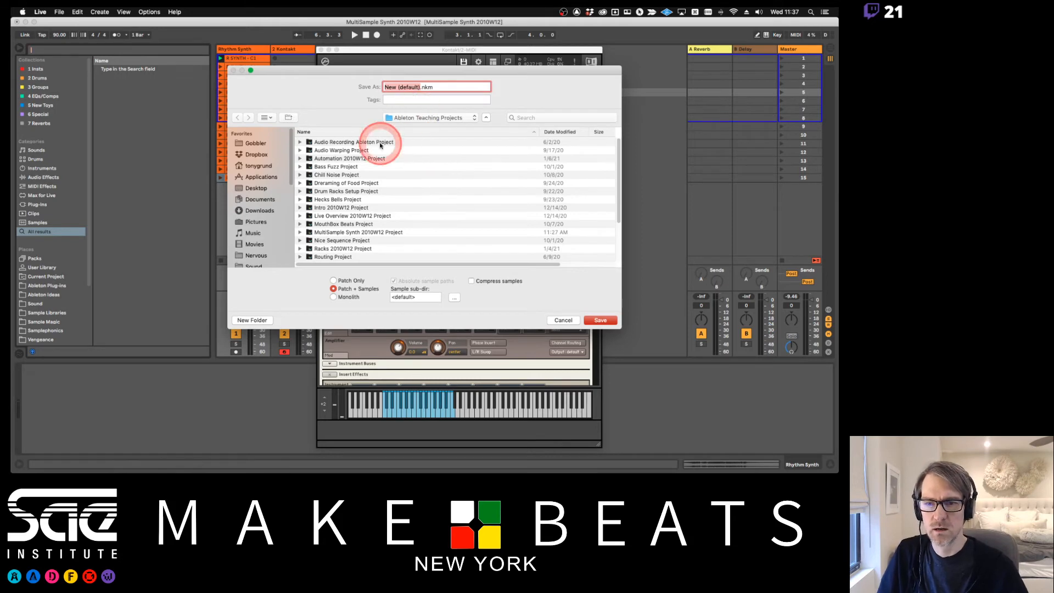
scroll(366, 174, "down", 3)
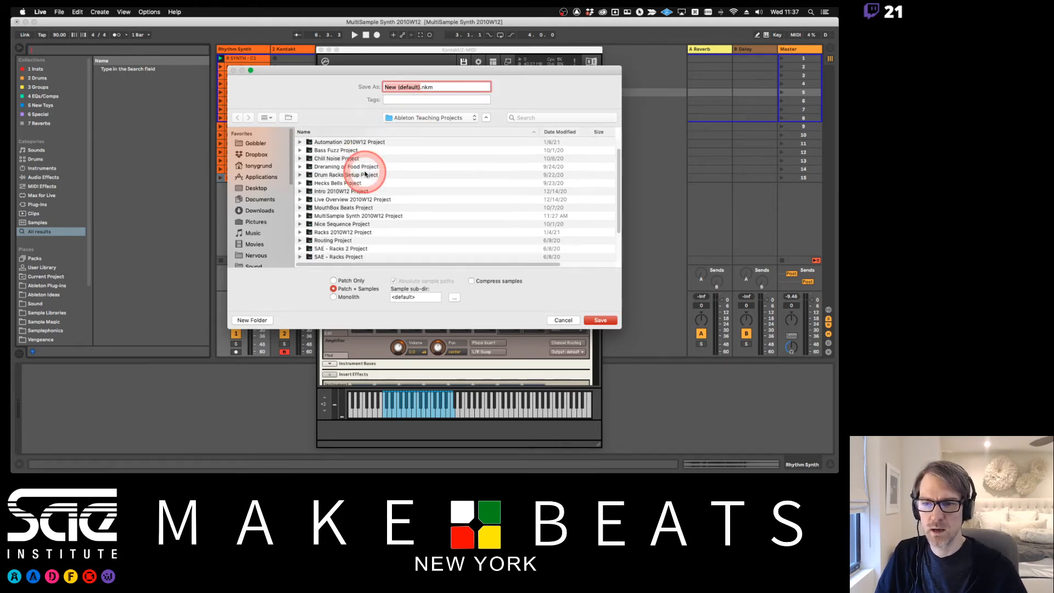
scroll(365, 174, "up", 3)
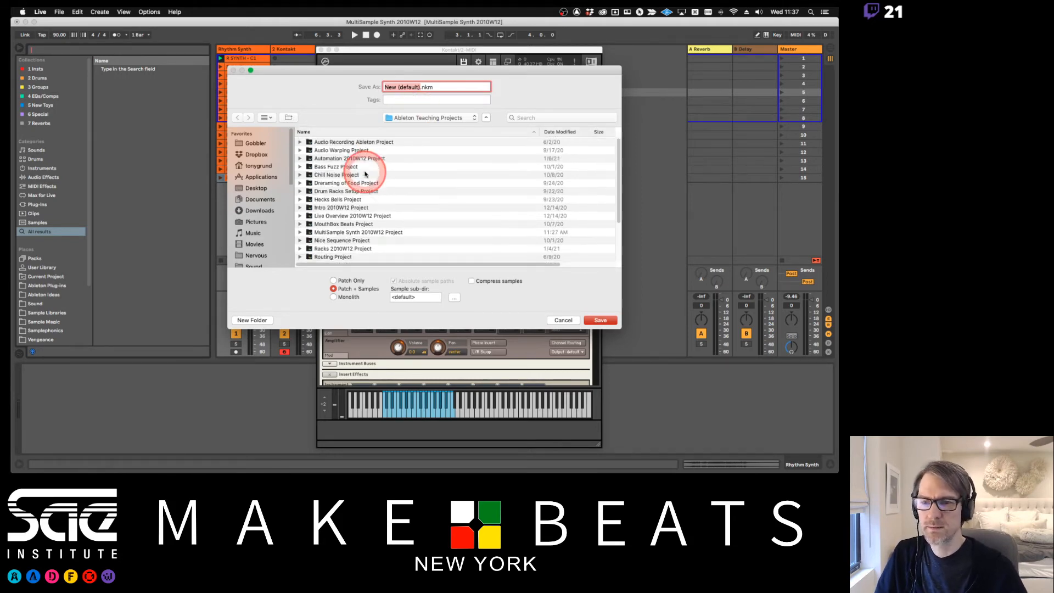
left_click(259, 199)
scroll(351, 192, "down", 5)
scroll(351, 191, "down", 5)
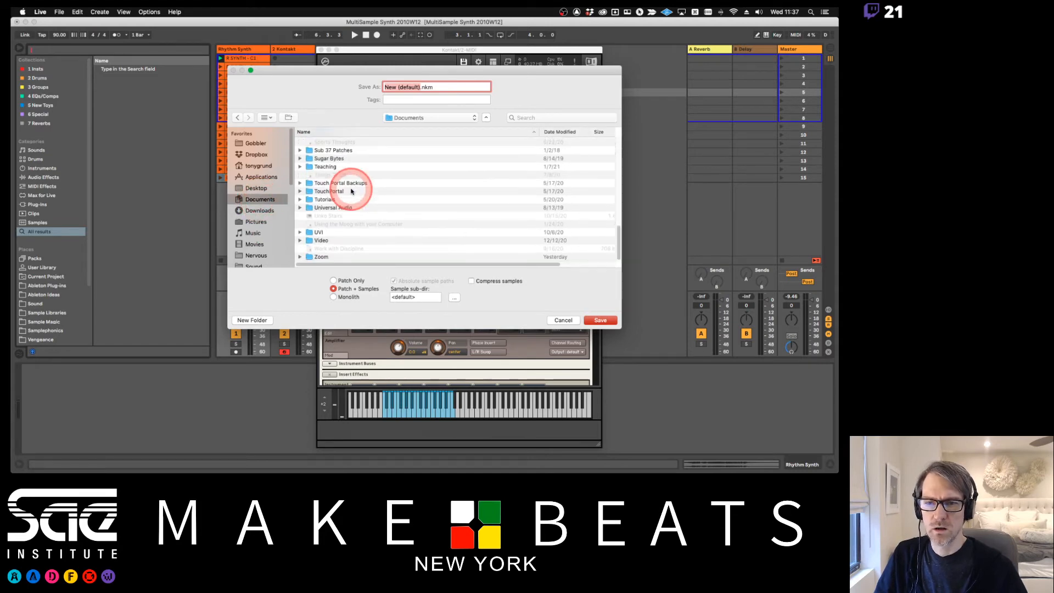
scroll(280, 206, "down", 5)
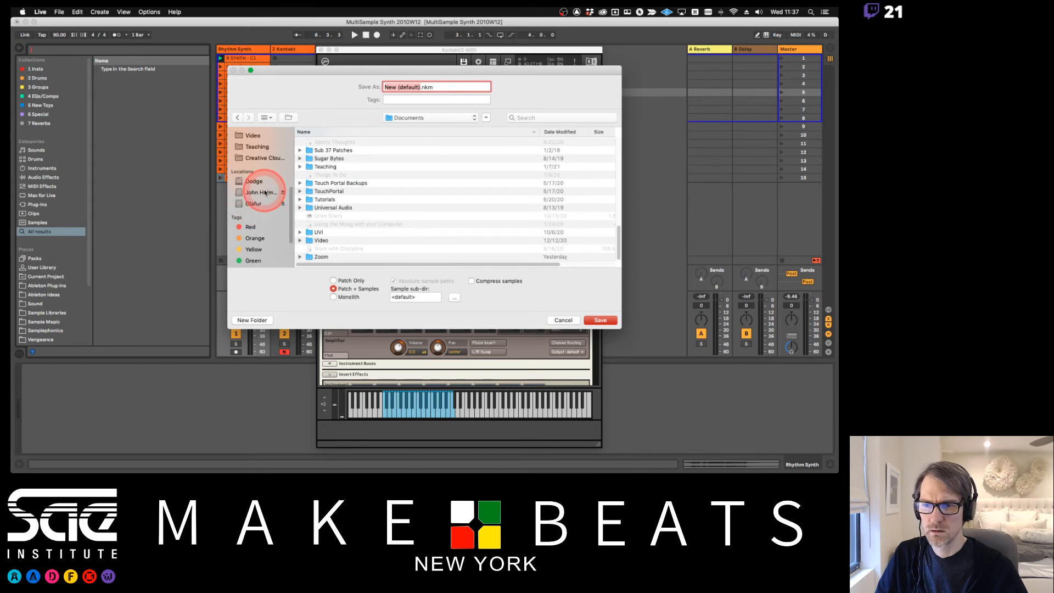
Create a folder named "Kontakt [own first name] Instruments" on the external drive listed above Olafur as the save location.
left_click(259, 204)
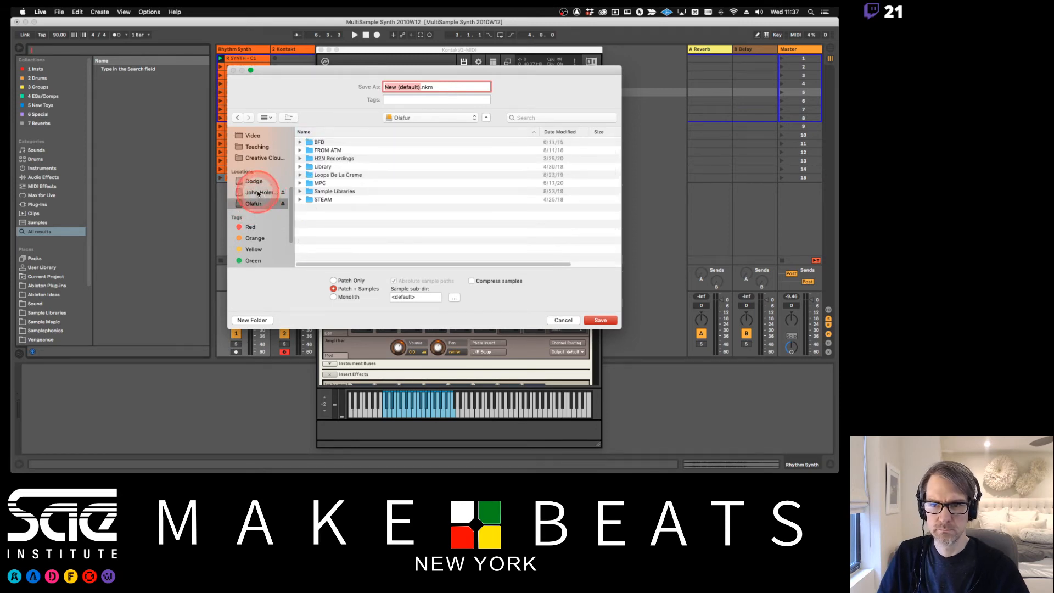
left_click(259, 192)
scroll(378, 179, "down", 1)
scroll(378, 179, "down", 1)
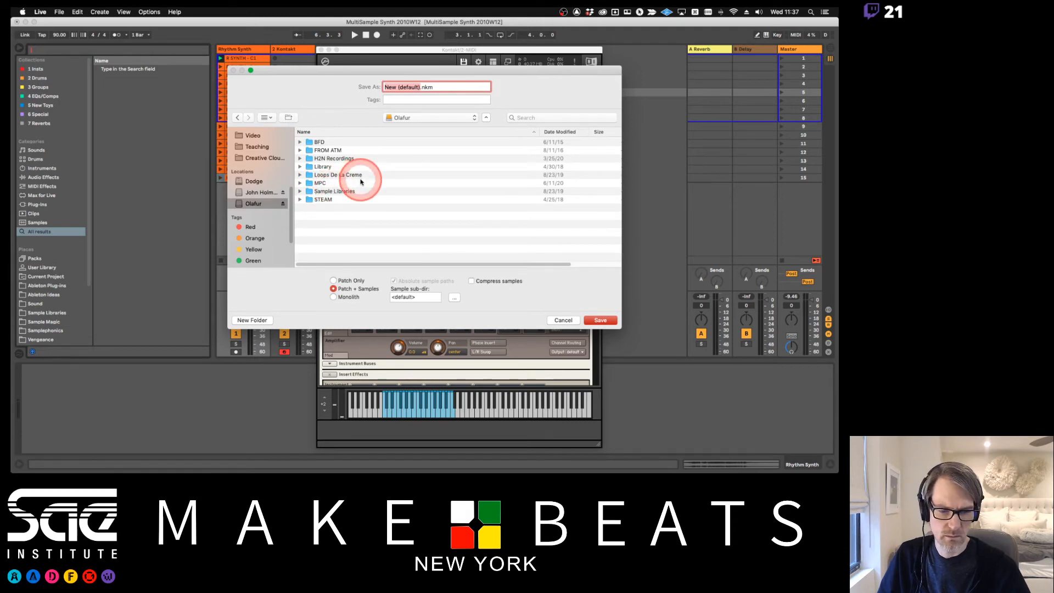
left_click(260, 193)
scroll(389, 192, "down", 3)
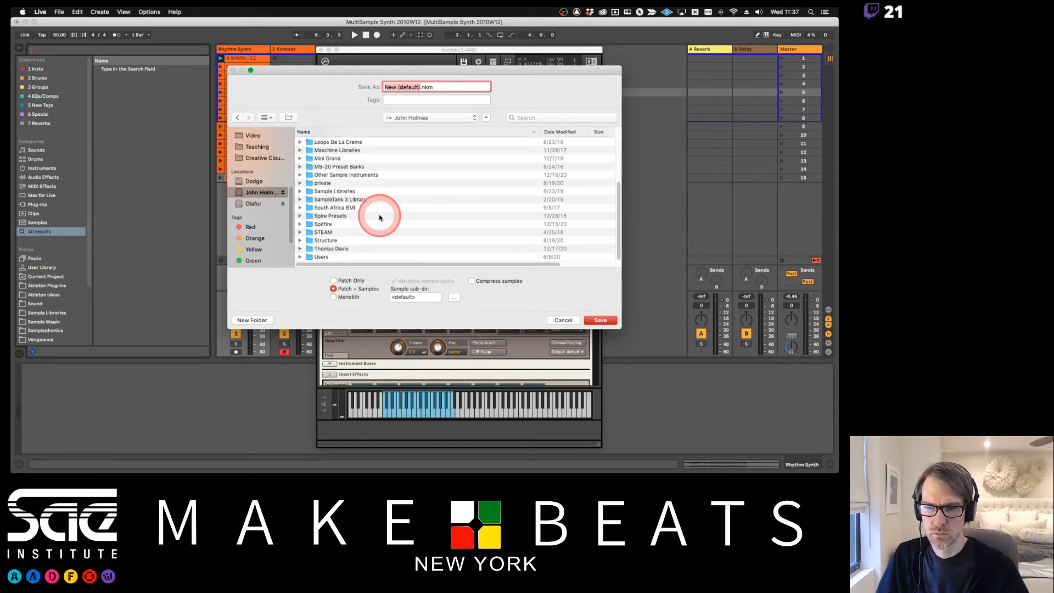
left_click(254, 322)
type("Kontakt Tony Instruments")
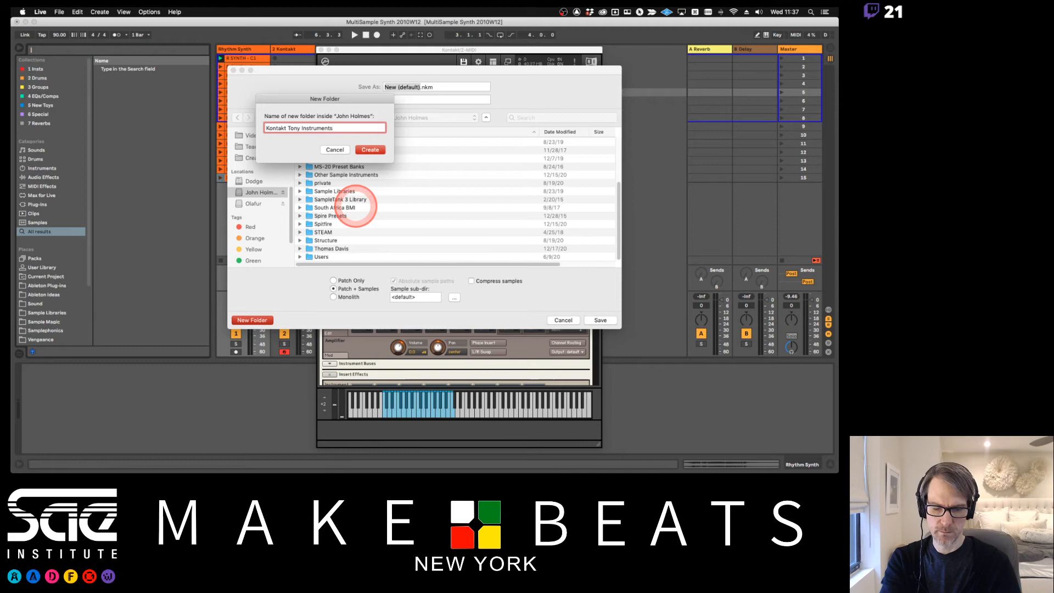
key("Return")
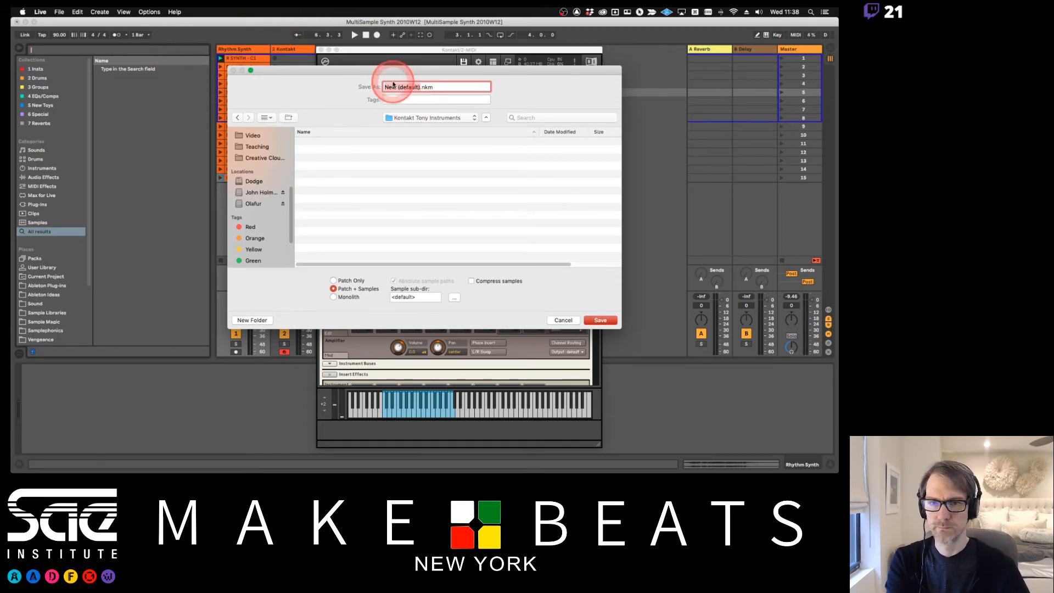
Name the multi file Obscurium Rhythm Synth 01.
type("Obscuriu")
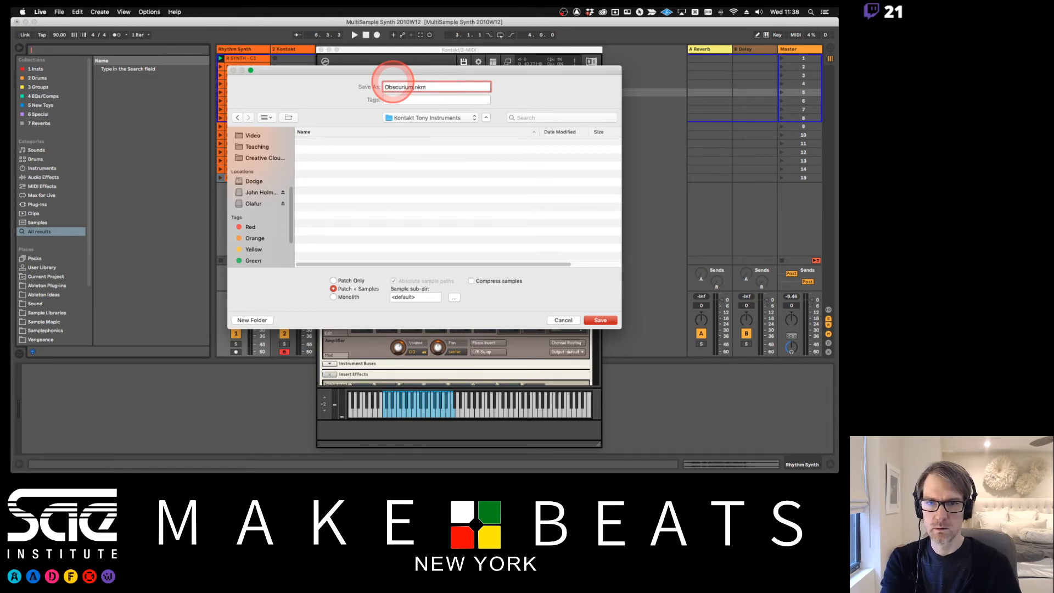
type("m Rhythm")
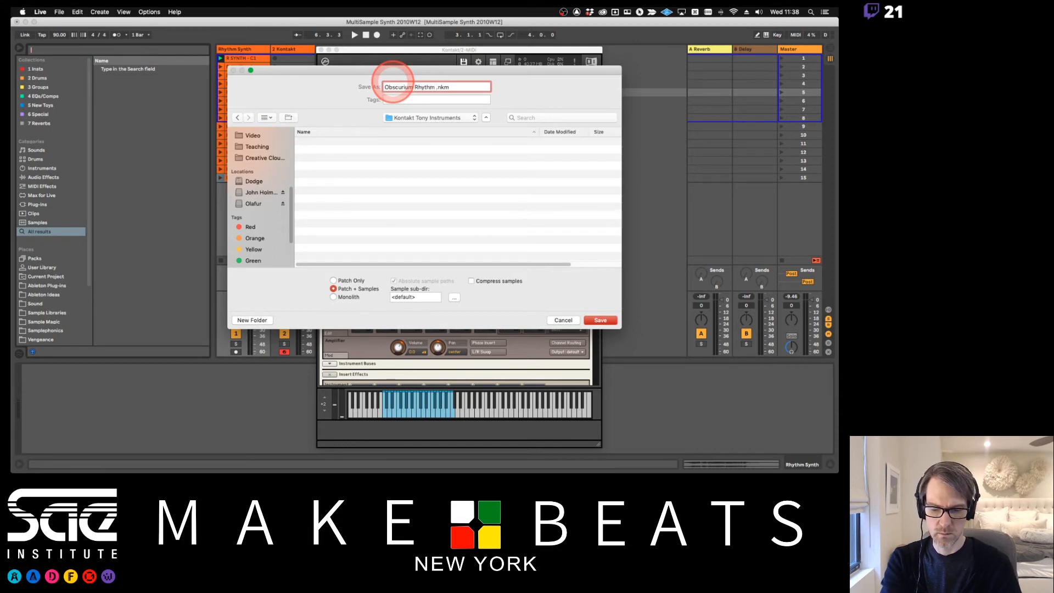
type(" Synth")
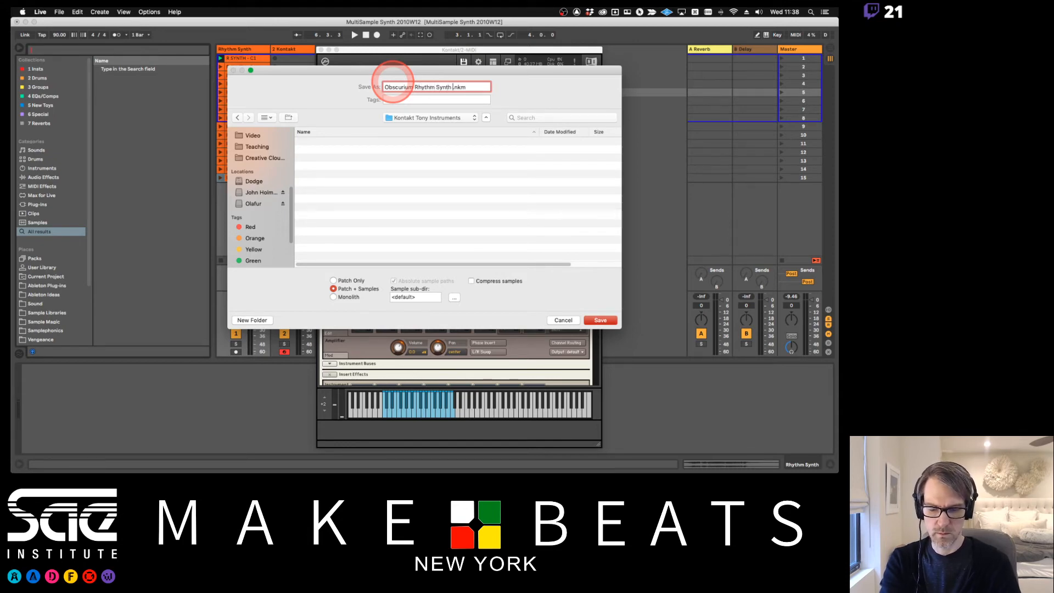
type("1")
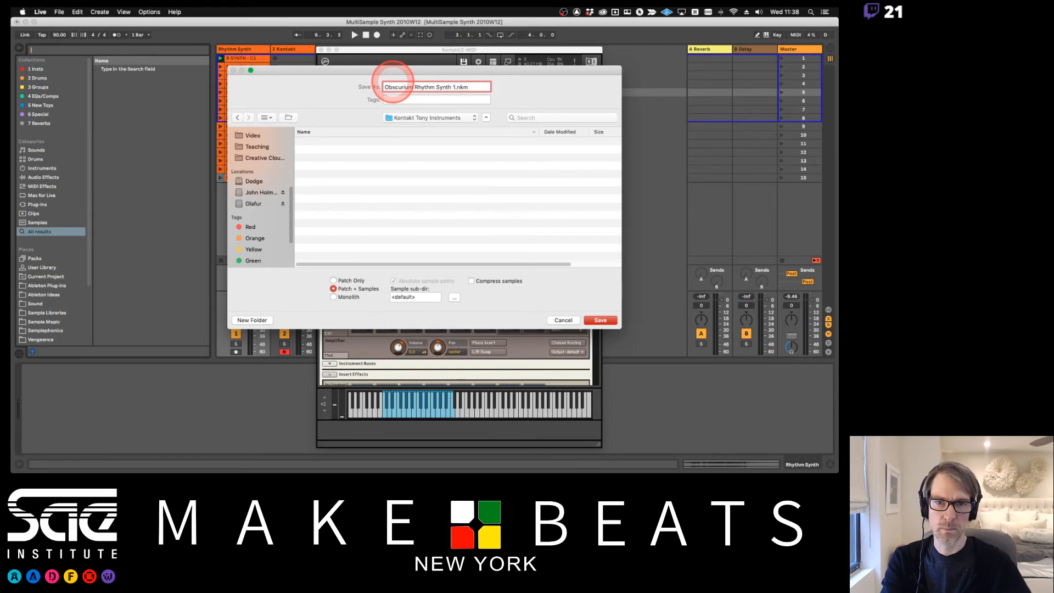
type("0")
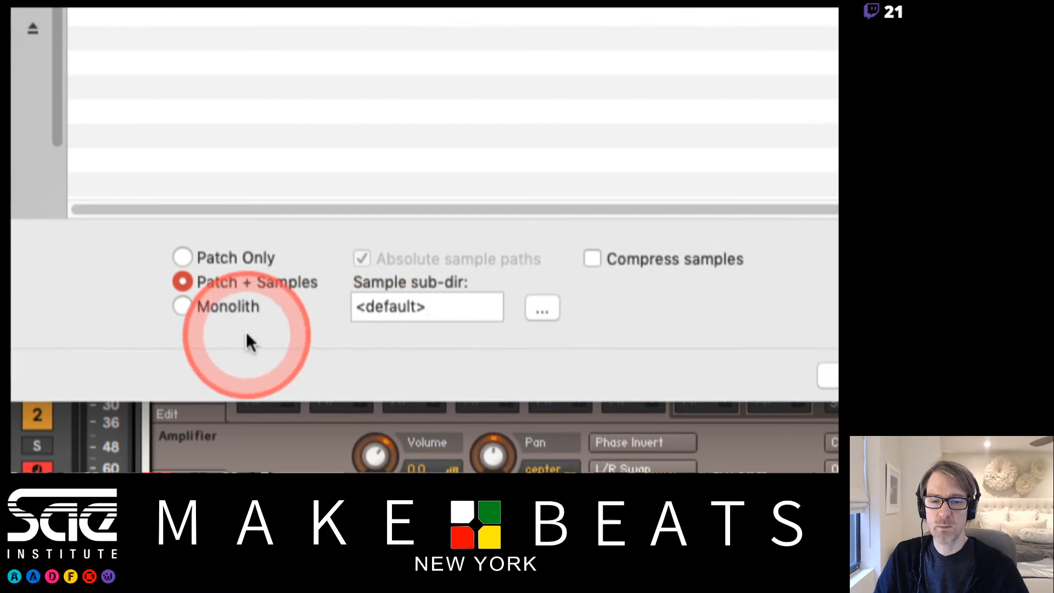
left_click(587, 258)
left_click(588, 257)
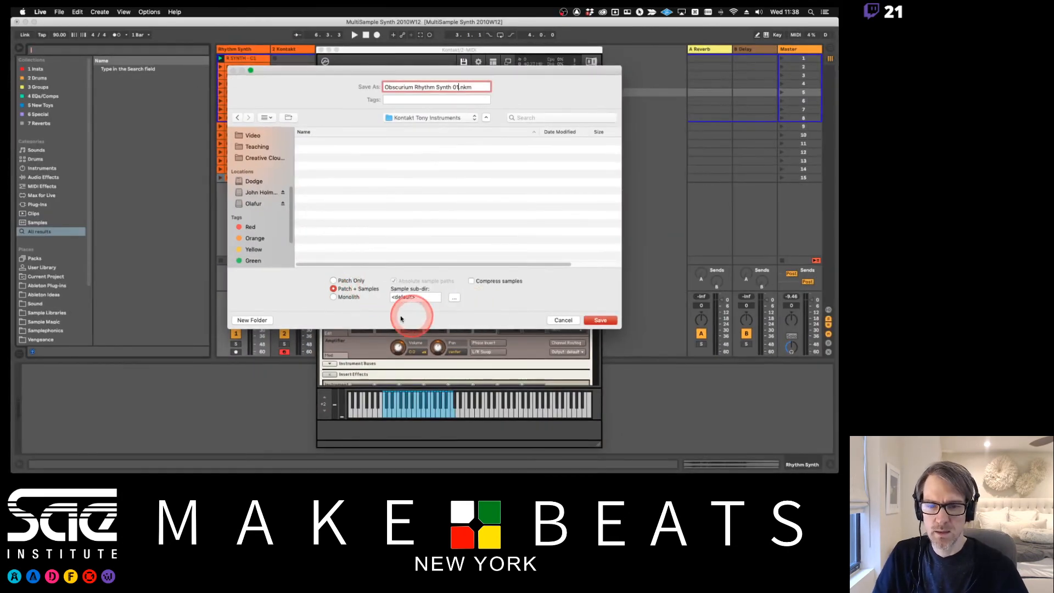
left_click(454, 297)
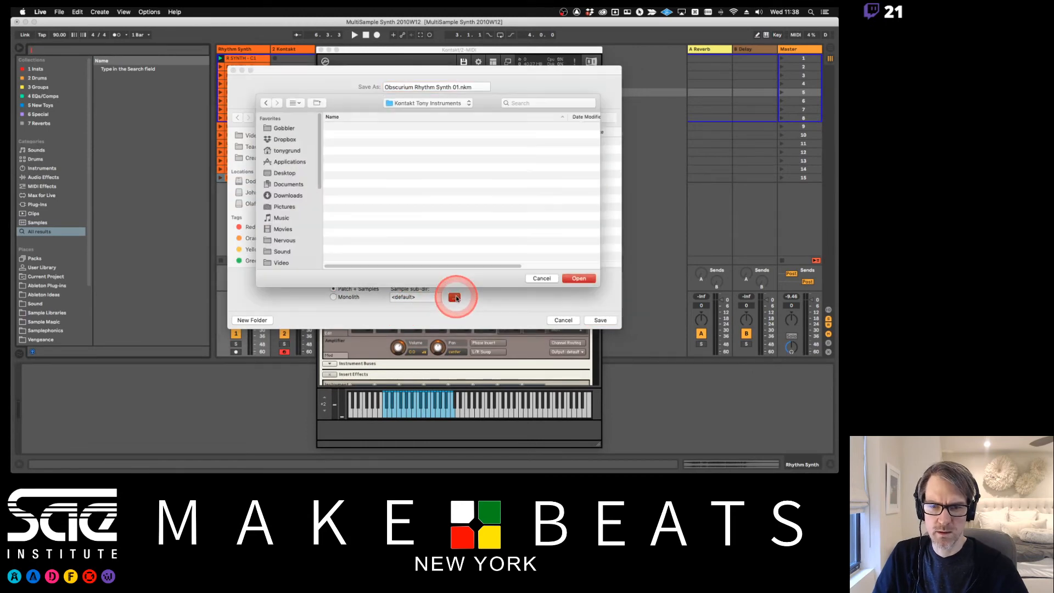
left_click(541, 278)
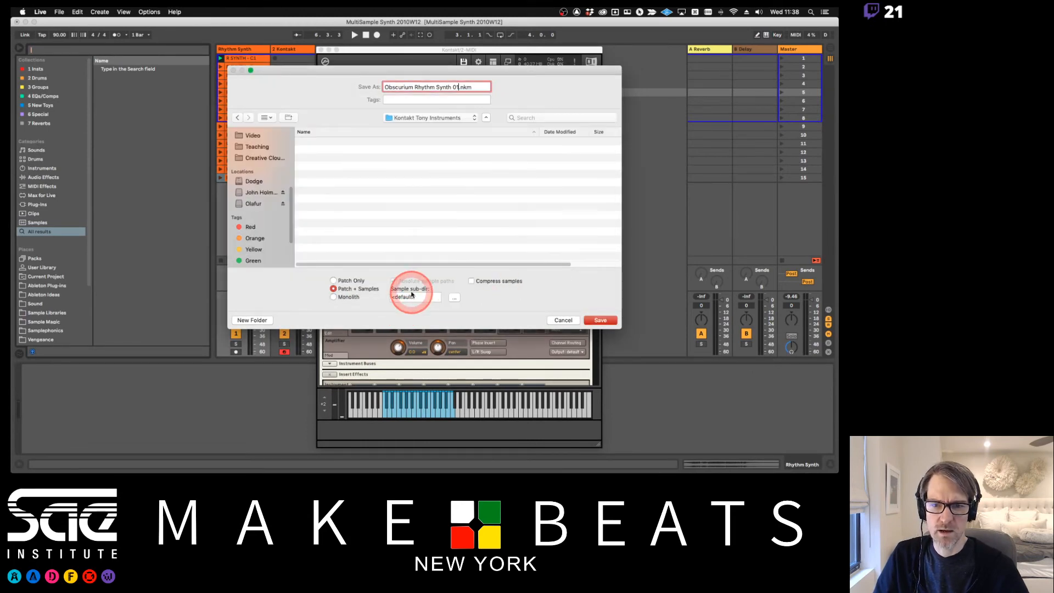
Save the multi in Monolith format.
left_click(336, 297)
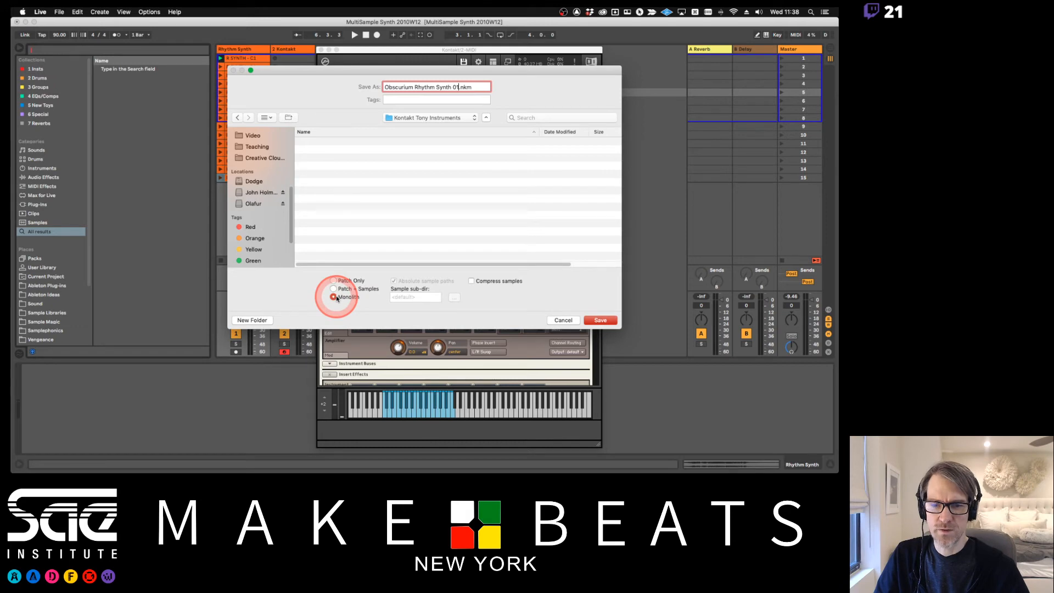
left_click(350, 297)
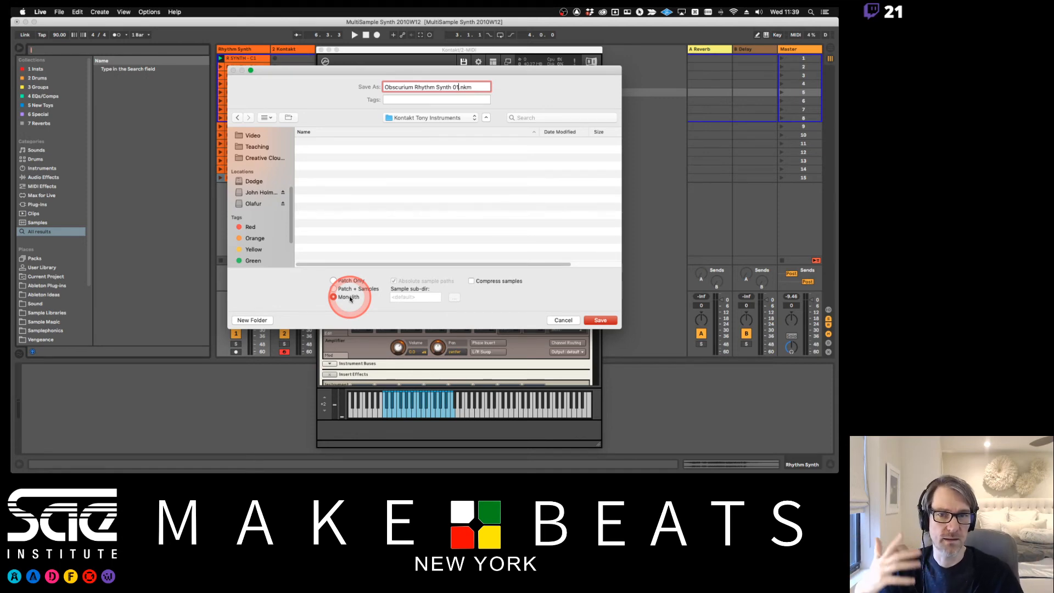
left_click(600, 320)
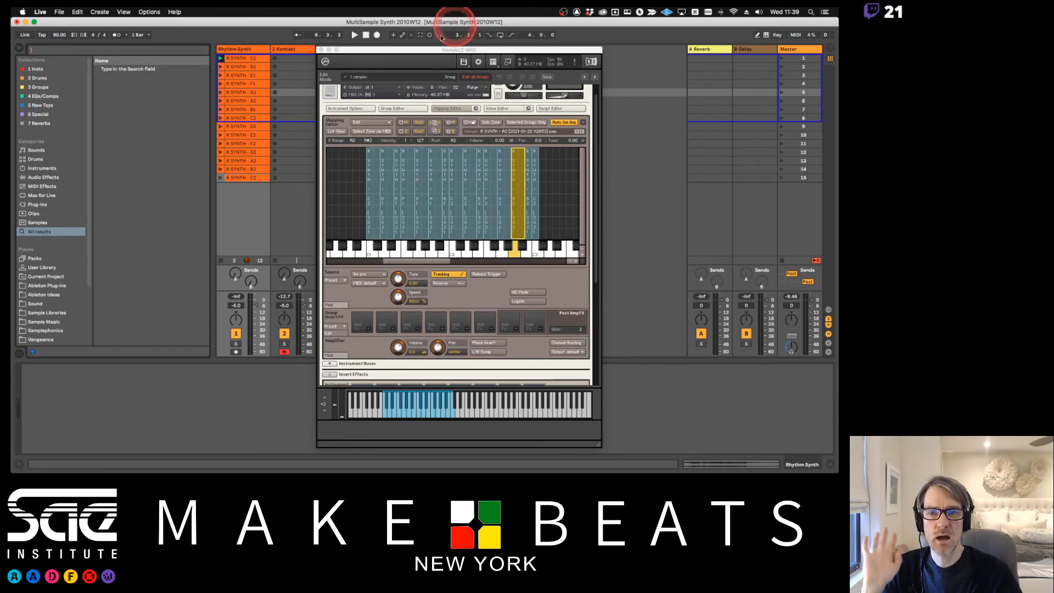
Close the Kontakt window and delete the Kontakt device from the second track.
left_click(329, 49)
left_click(291, 49)
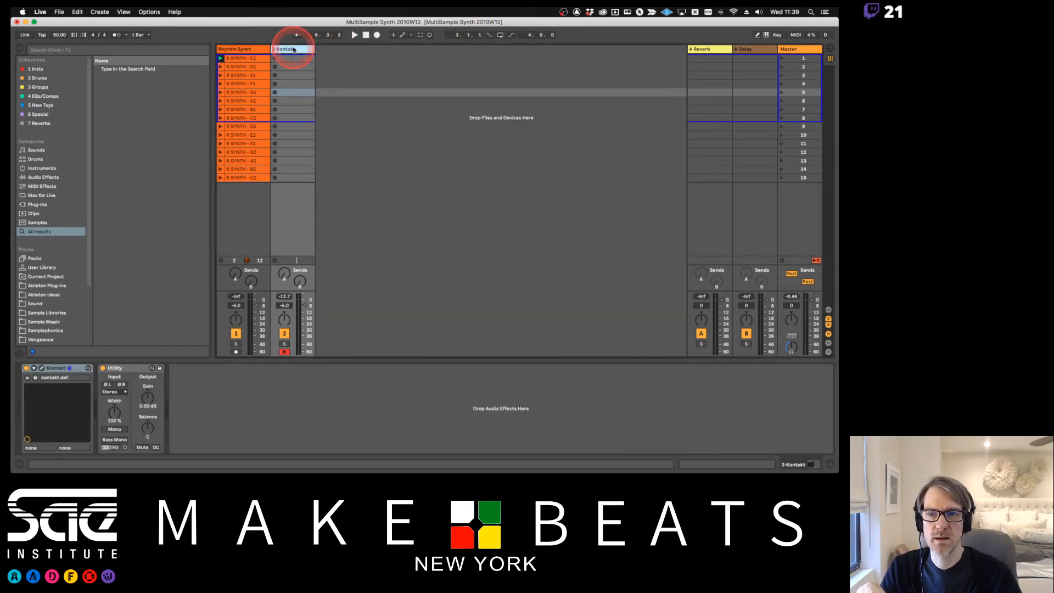
key("Delete")
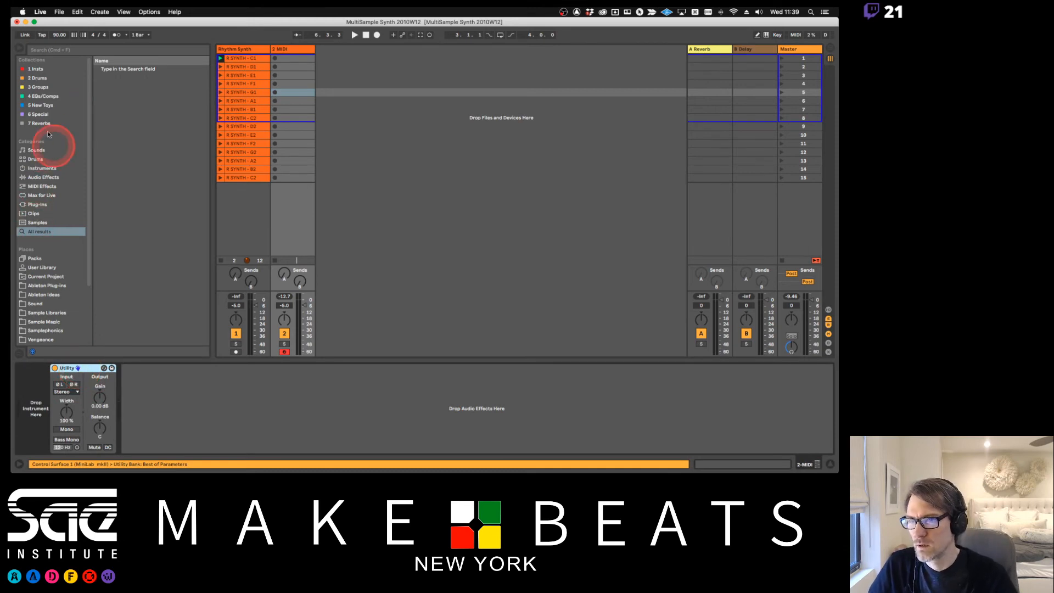
Find Kontakt in the browser and load a fresh instance before Utility on the second track.
left_click(51, 50)
type("kontakt")
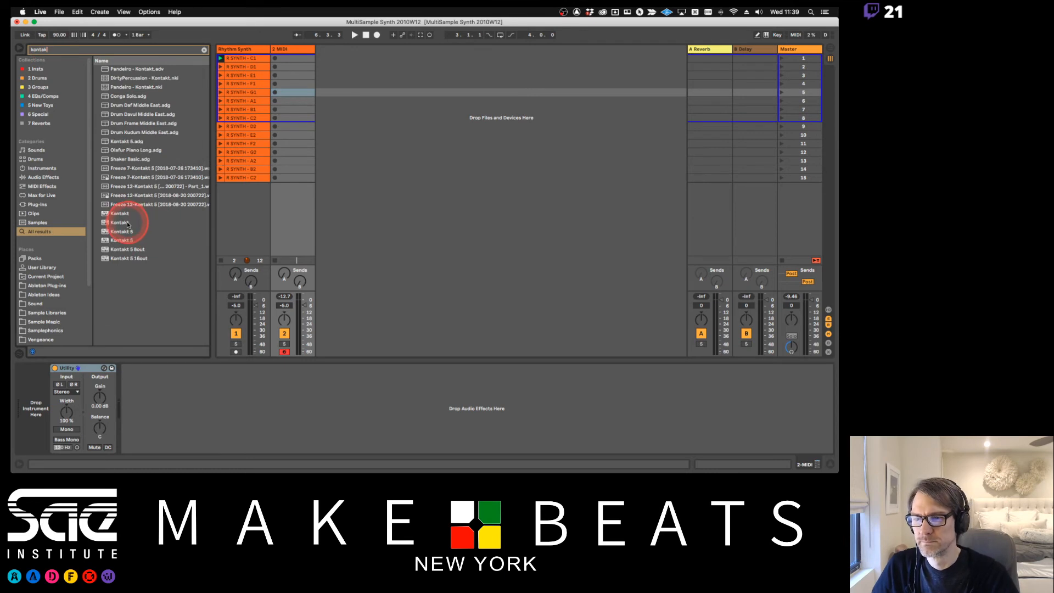
left_click_drag(121, 222, 30, 393)
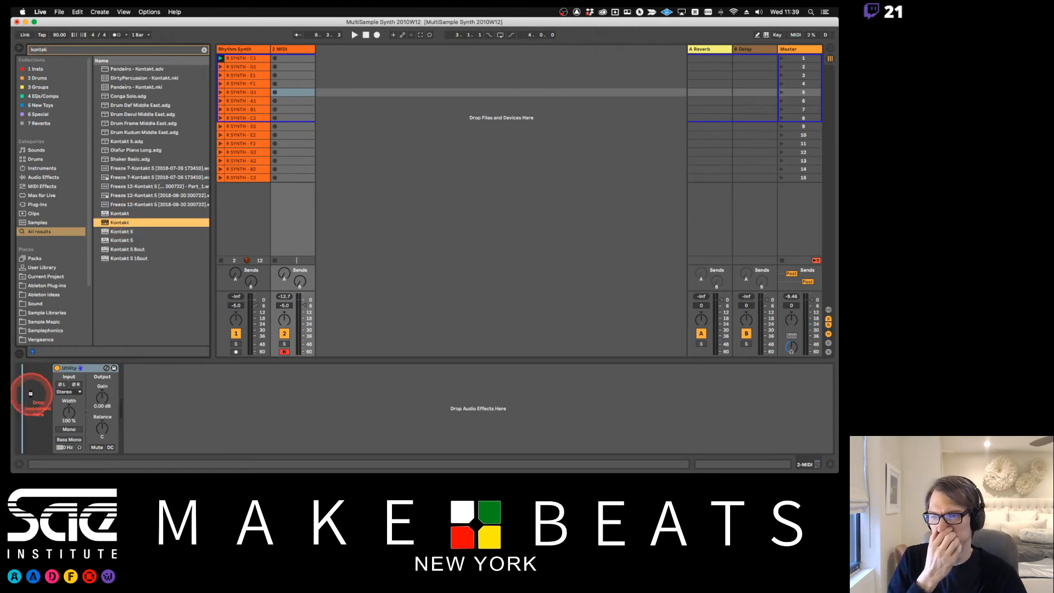
left_click_drag(30, 393, 32, 390)
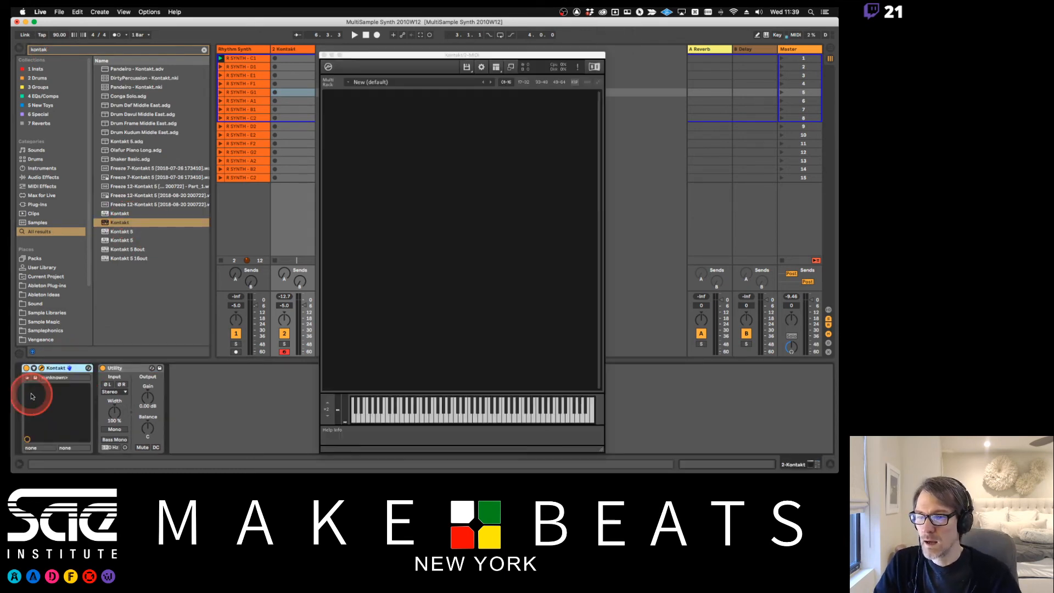
Load the saved Obscurium Rhythm Synth 01.nkm multi into the fresh Kontakt instance, replacing the default multi.
left_click(481, 66)
left_click(466, 67)
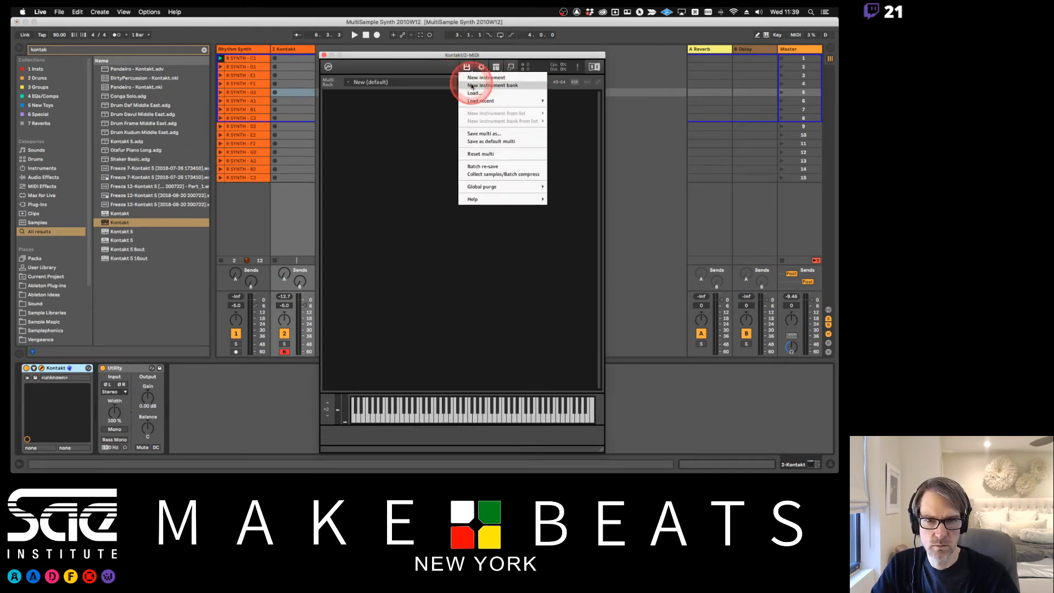
left_click(474, 94)
left_click(475, 103)
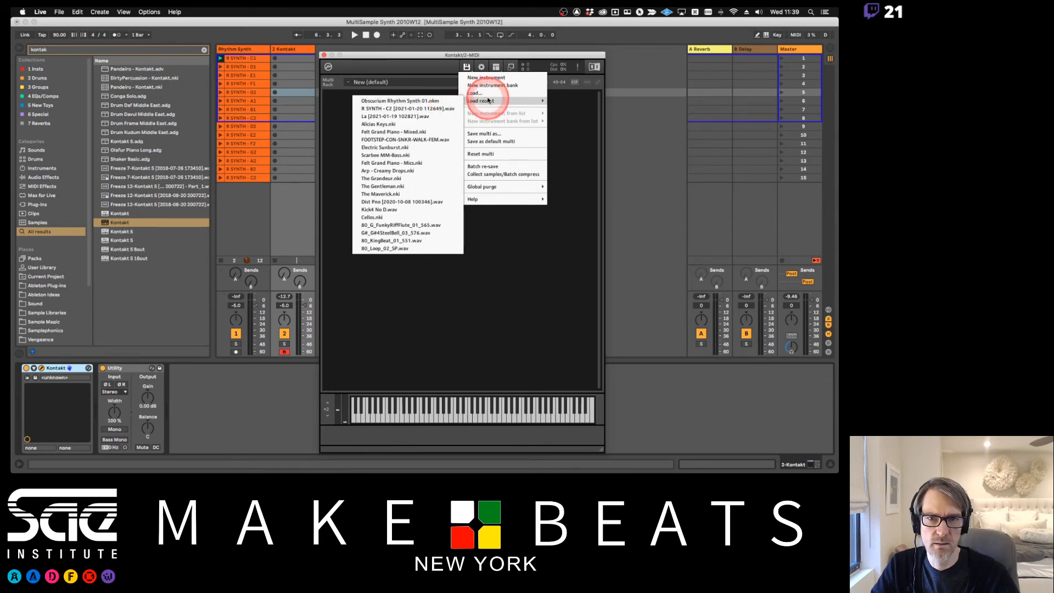
left_click(480, 94)
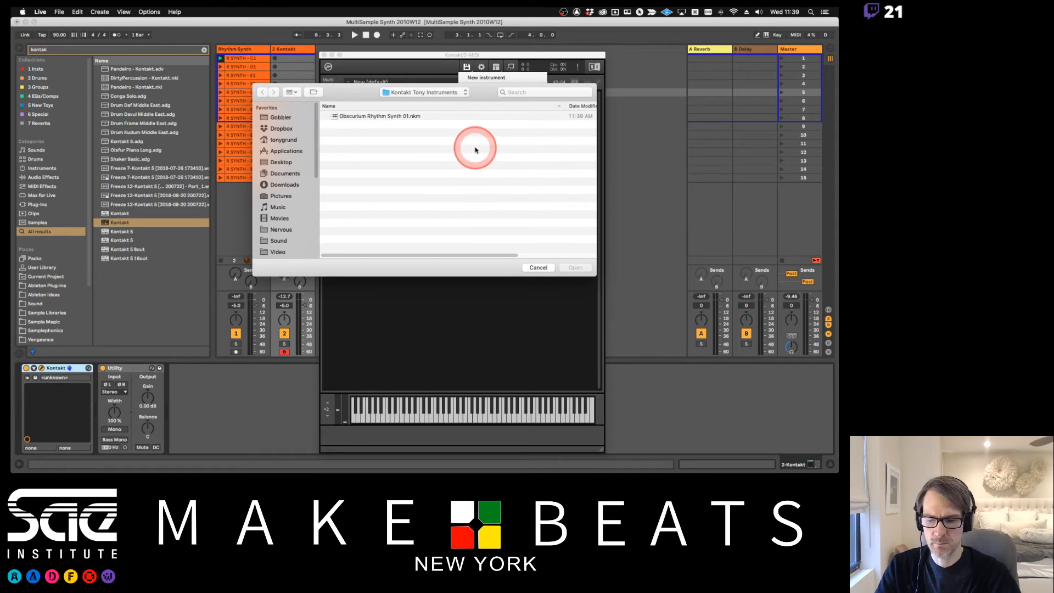
scroll(472, 148, "right", 5)
scroll(476, 149, "left", 5)
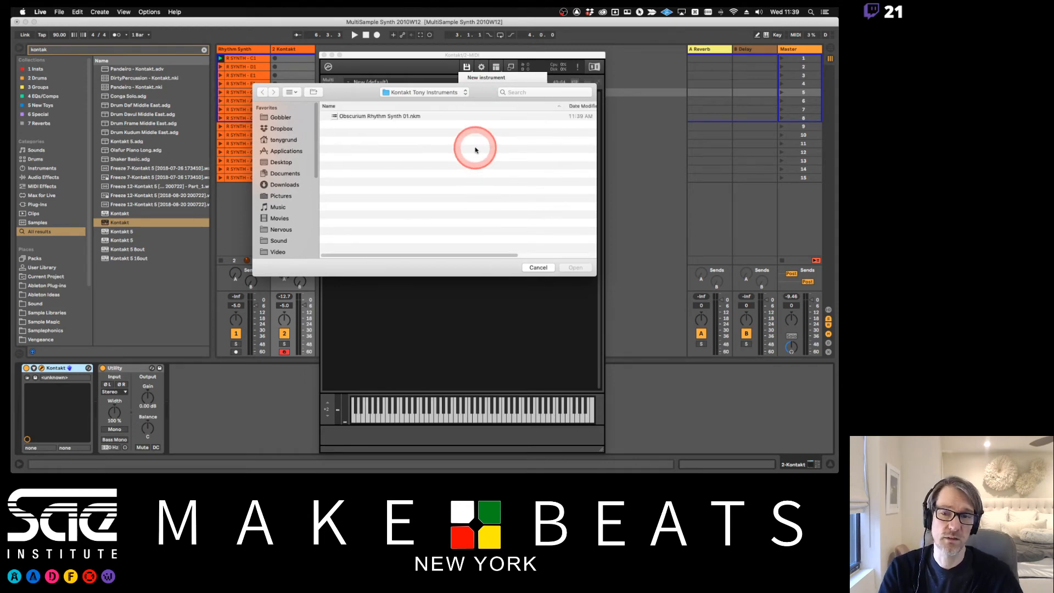
left_click(378, 115)
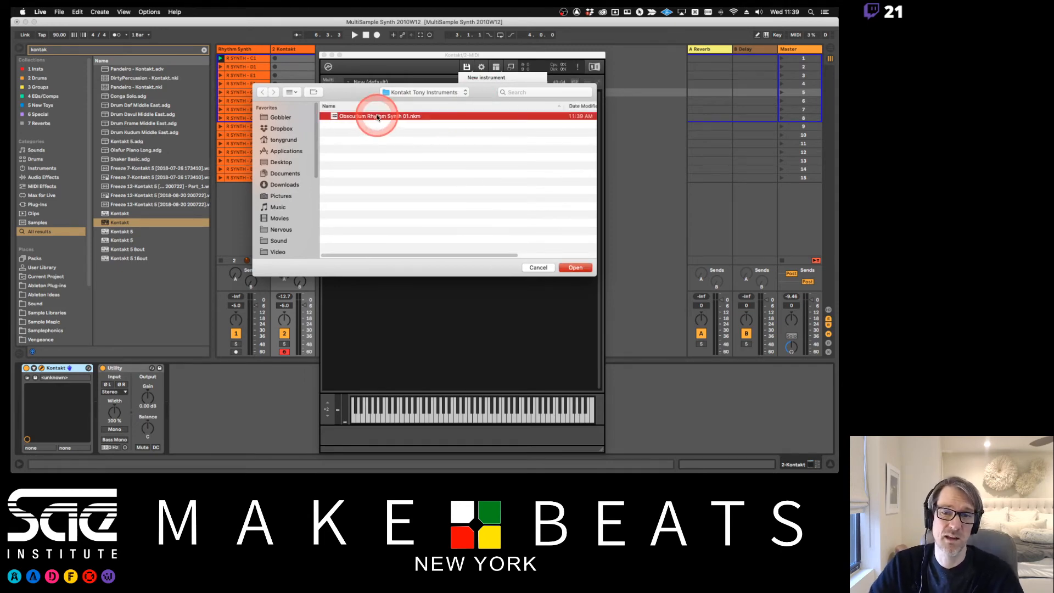
left_click(571, 267)
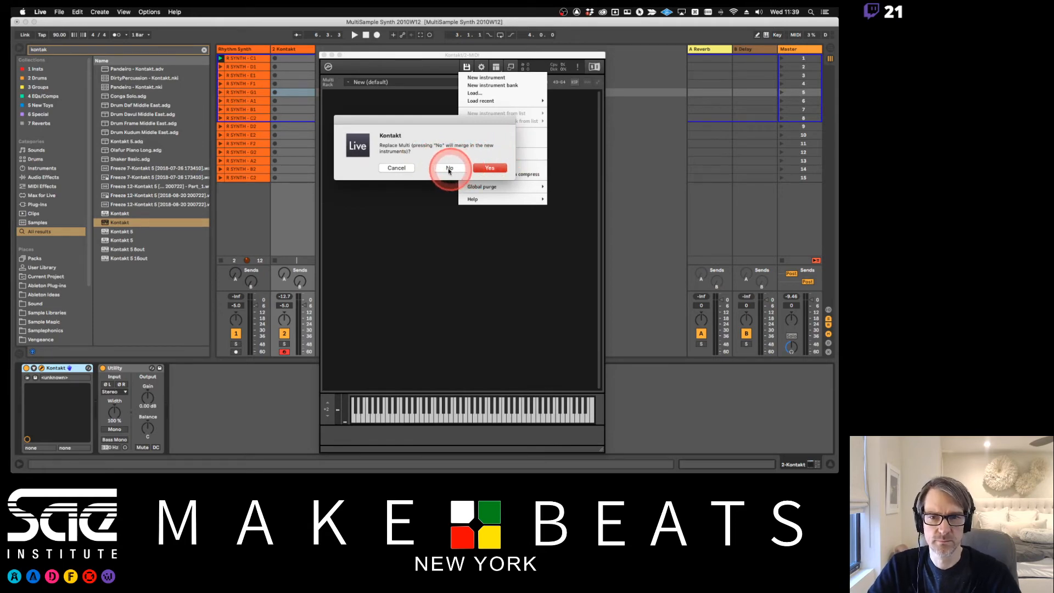
left_click(487, 169)
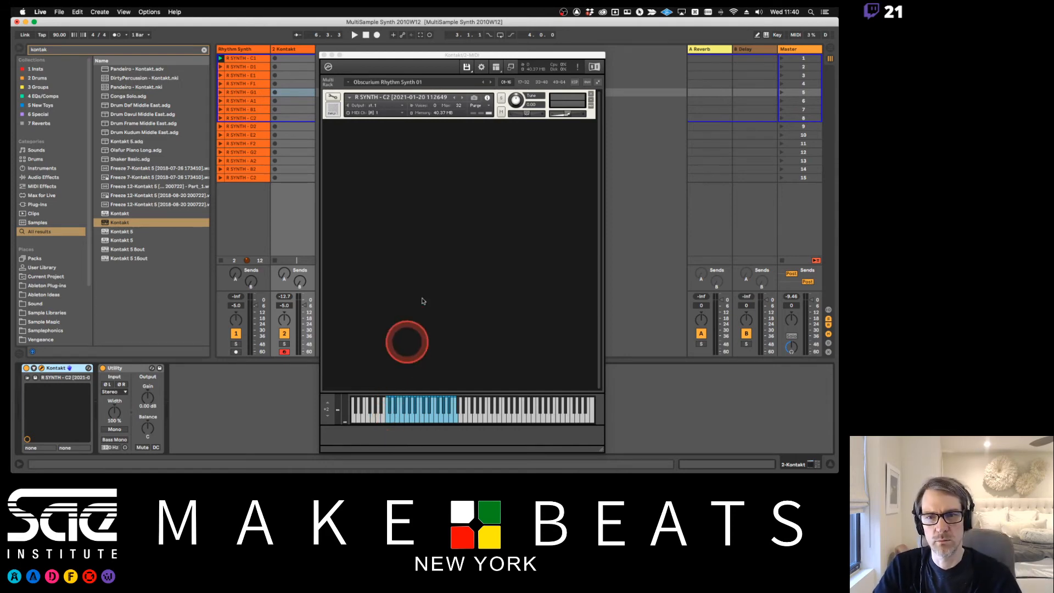
left_click(497, 67)
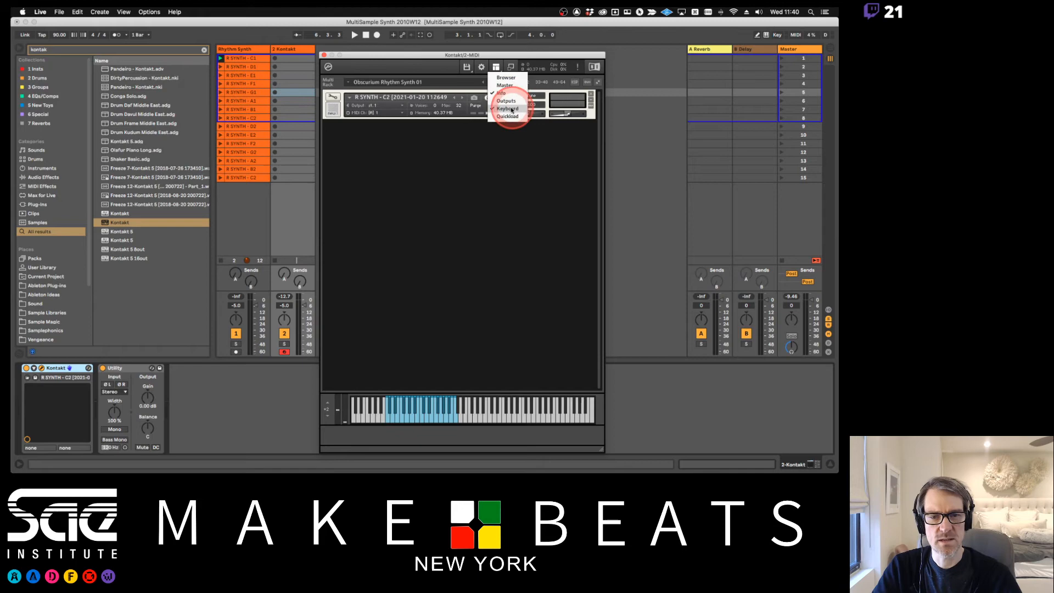
left_click(507, 78)
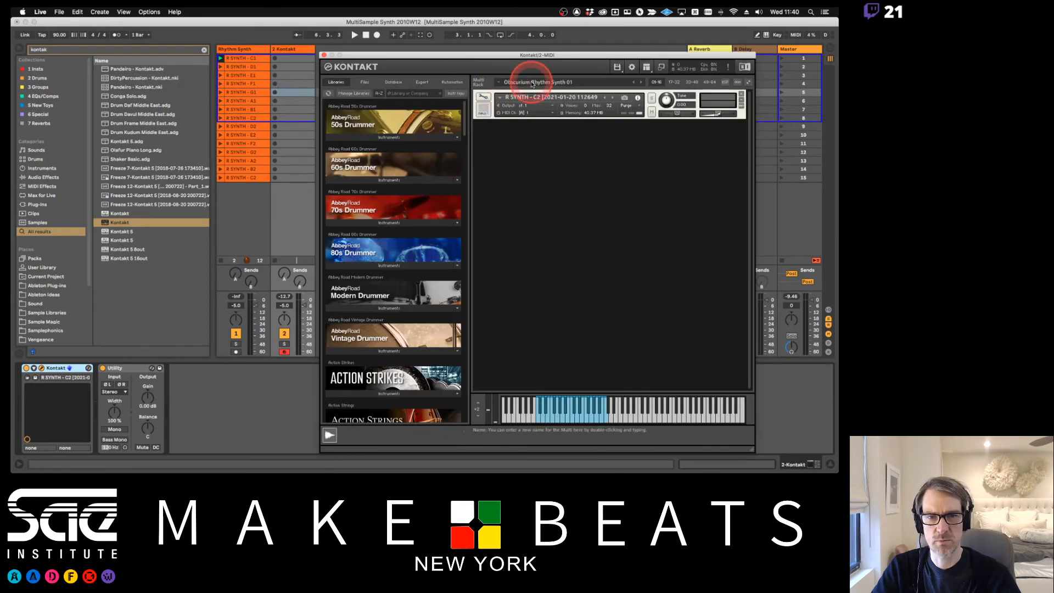
left_click(647, 67)
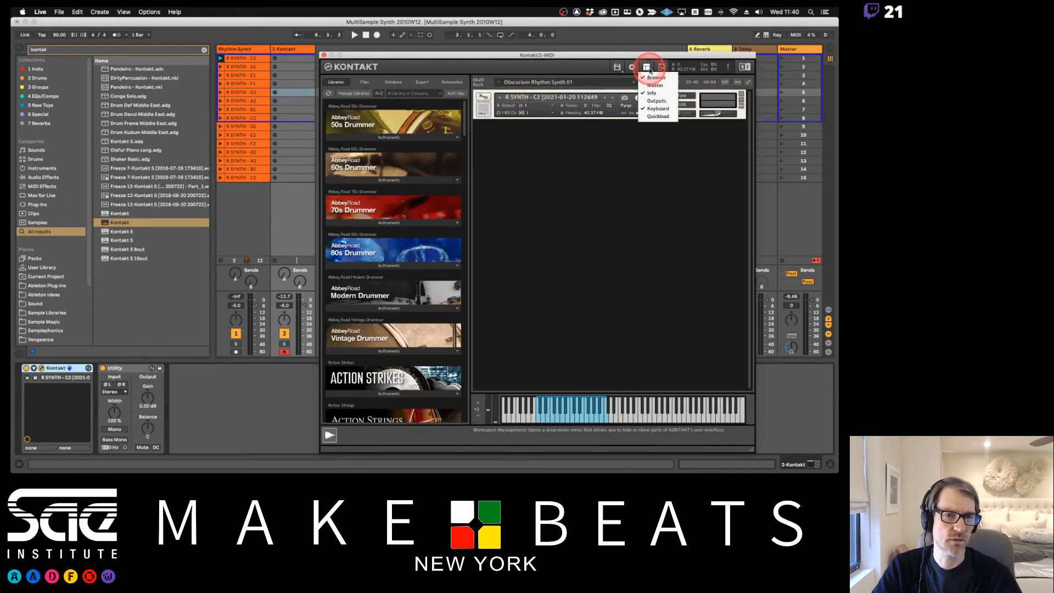
left_click(655, 77)
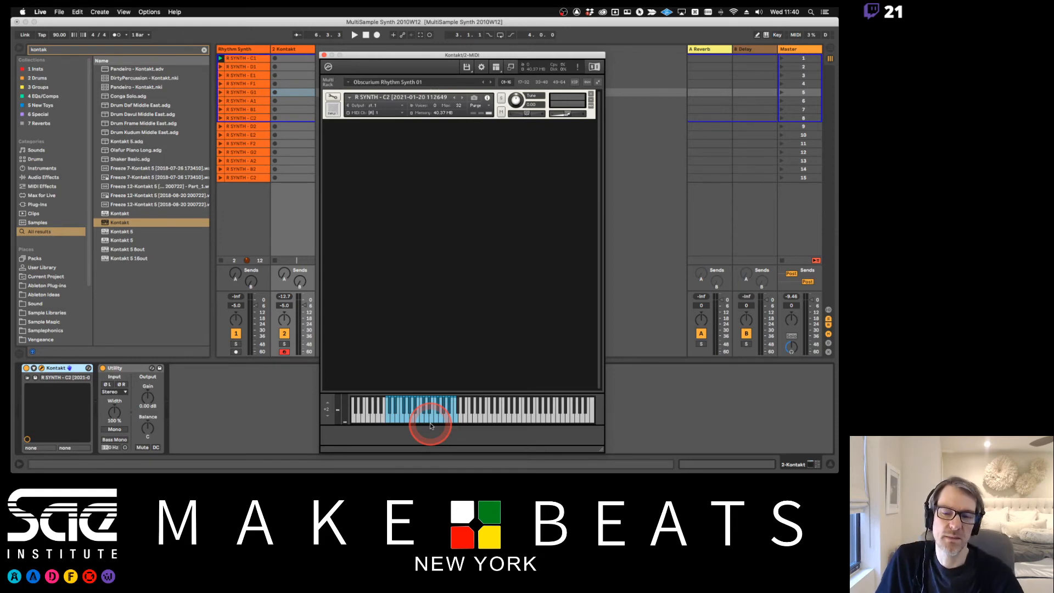
Shorten the Kontakt window so the device area below it is uncovered.
left_click_drag(600, 463, 604, 165)
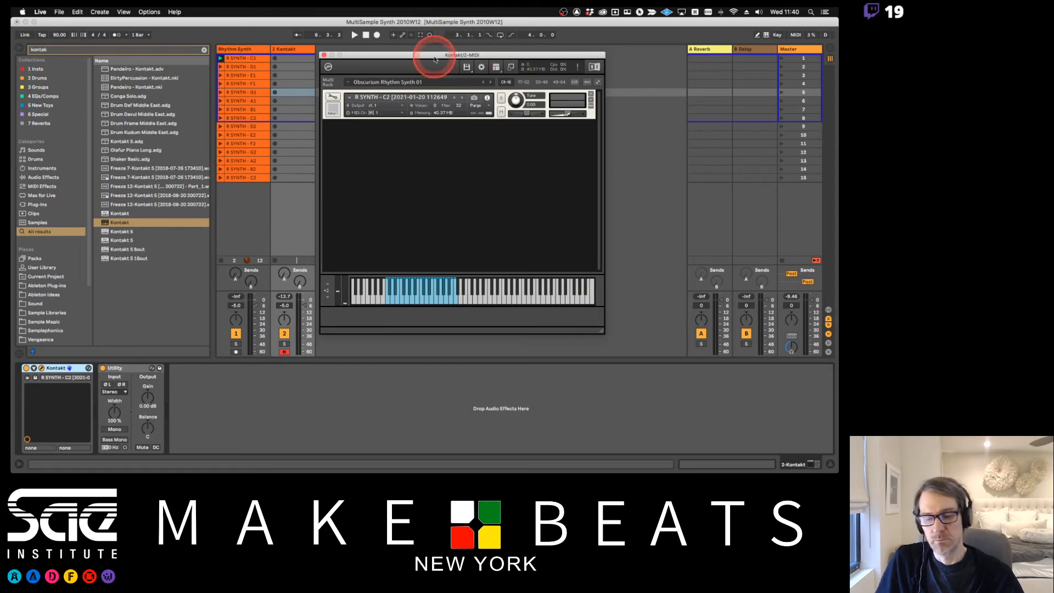
Switch to OBS and check its recording controls, returning to the Live set.
key("super+Tab")
key("super+Tab")
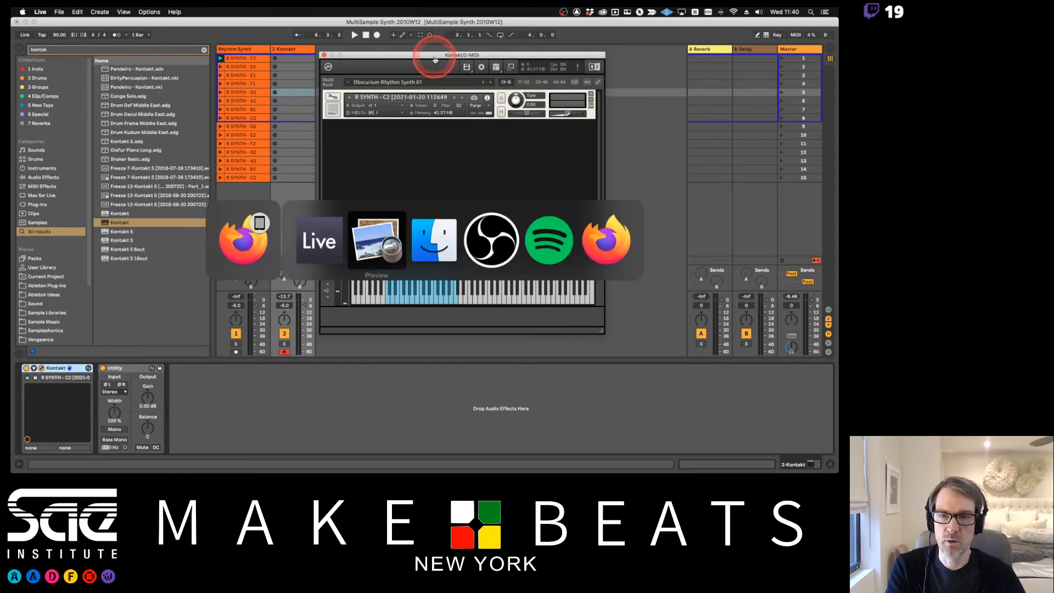
key("super+Tab")
key("super+Tab")
key("super+Tab")
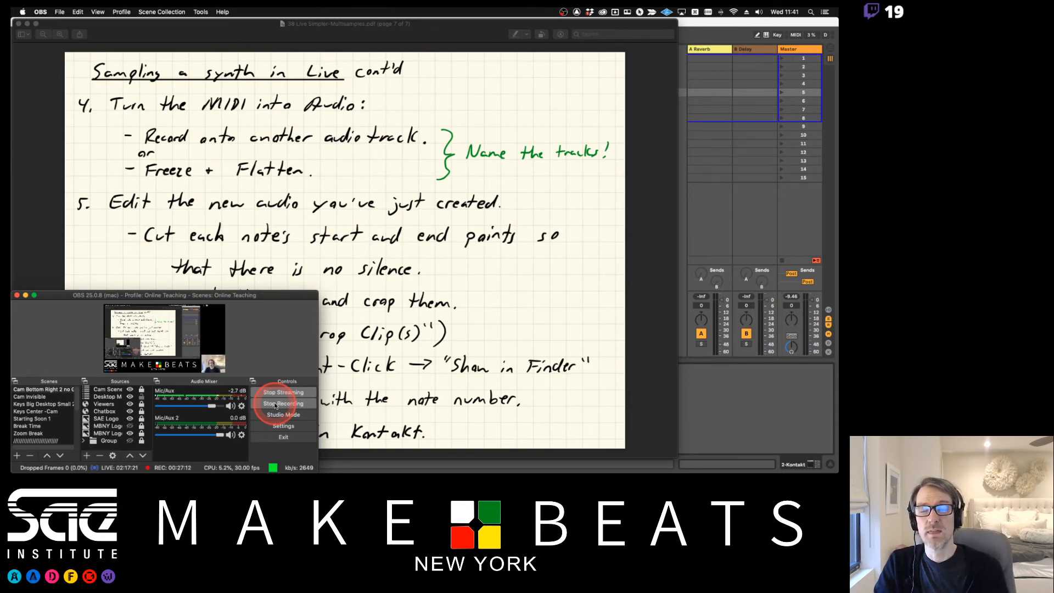
left_click(711, 34)
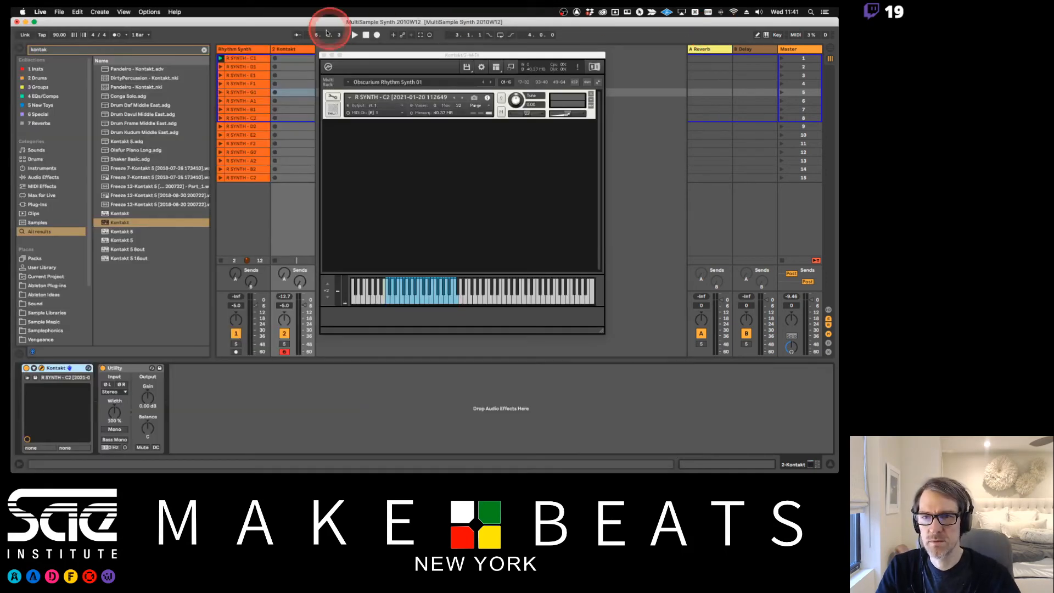
Shift the Kontakt window aside, add a third track for MIDI, and load Obscurium onto it from a browser search for "obscu".
left_click_drag(370, 58, 420, 59)
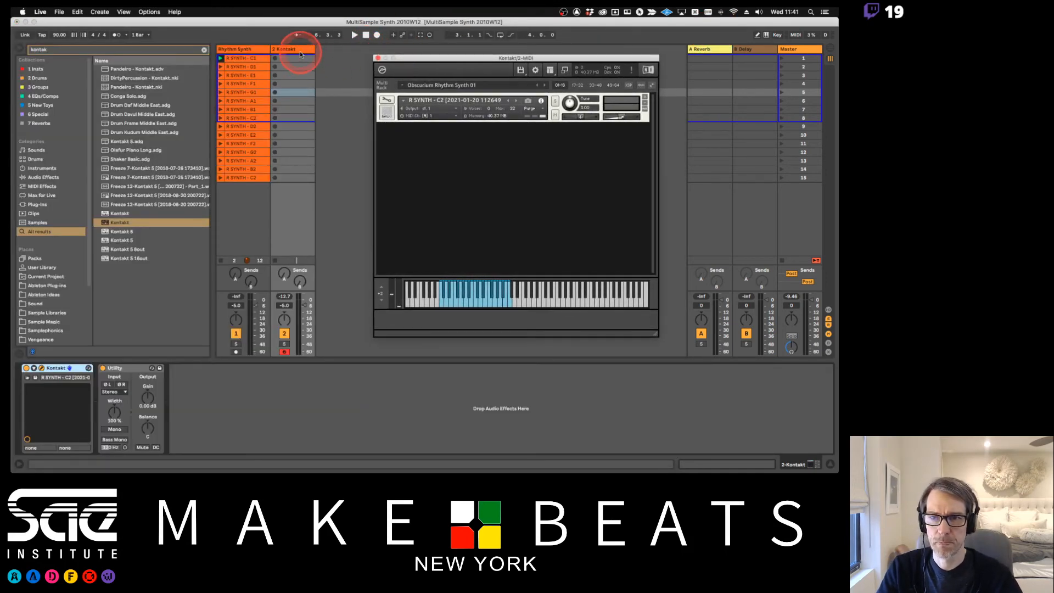
key("super+shift+t")
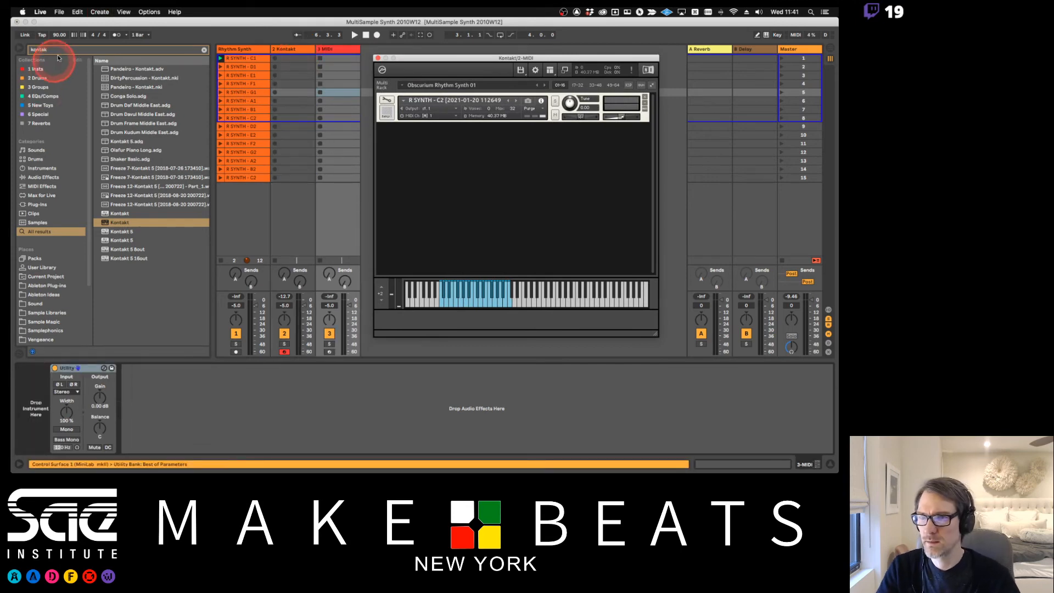
type("obscu")
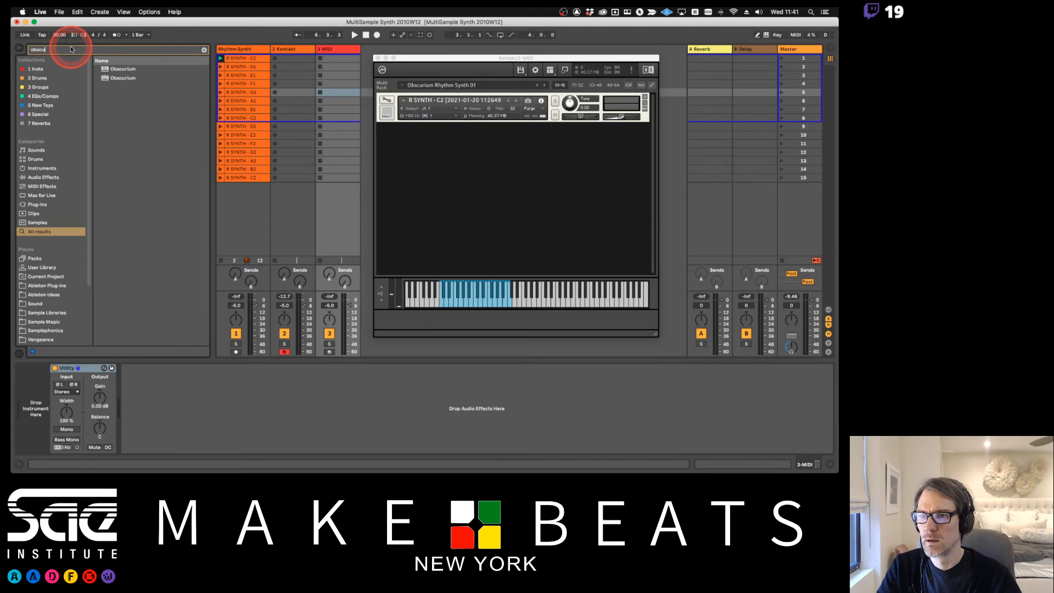
left_click_drag(116, 78, 40, 391)
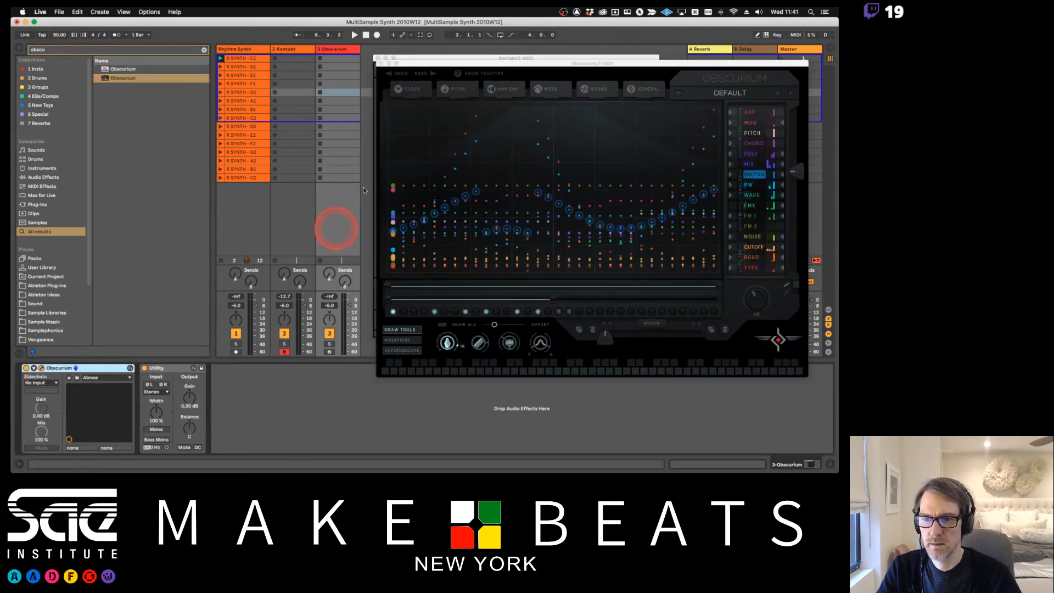
Select the AREOGAT preset in Obscurium, move its window clear of Kontakt, and arm its track.
left_click(791, 95)
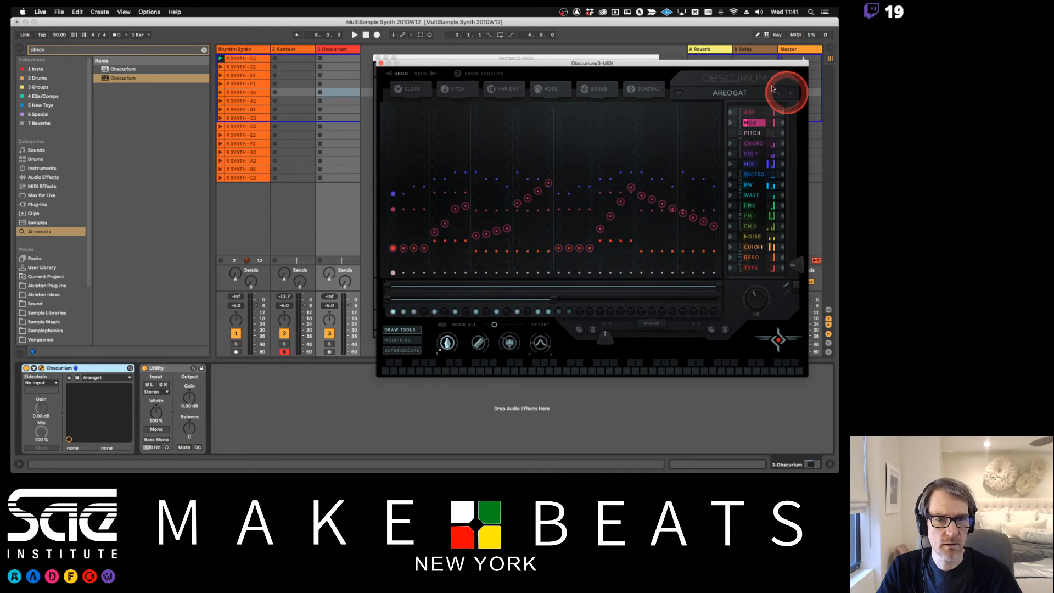
left_click_drag(555, 64, 524, 143)
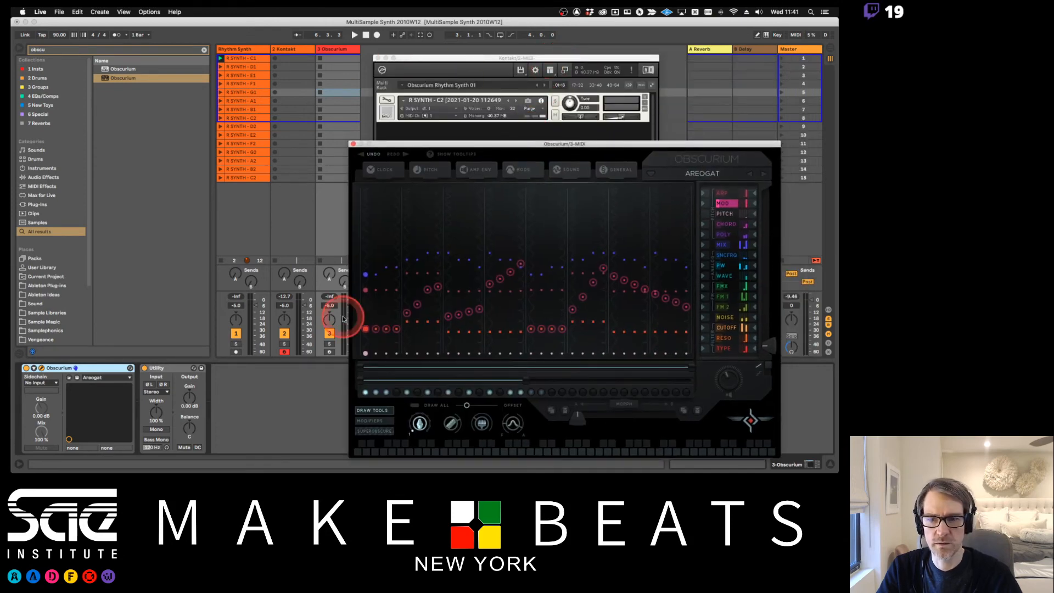
left_click(330, 352)
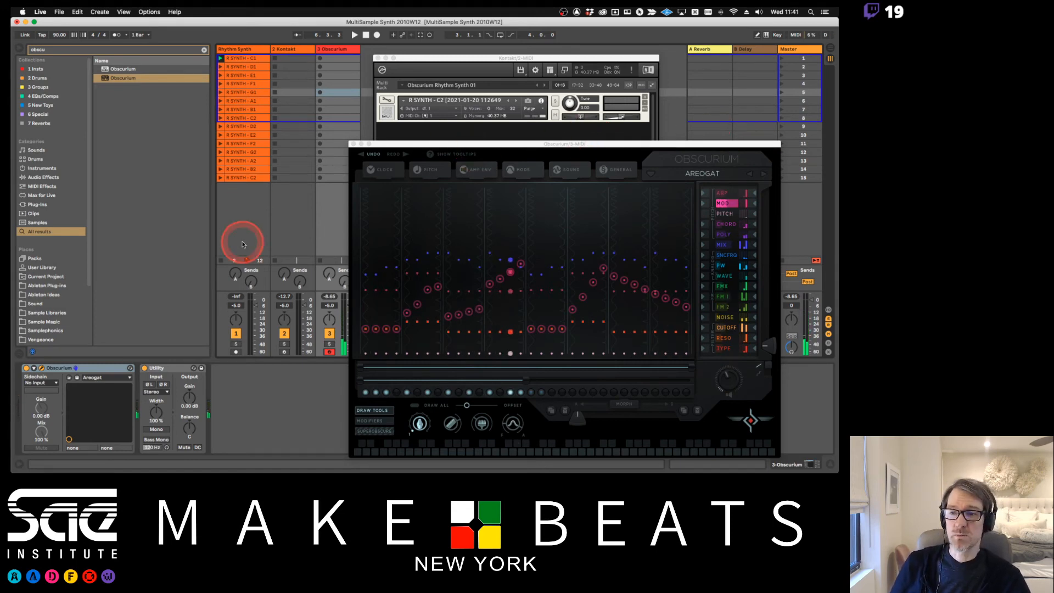
Compare the sampled Kontakt instrument with Obscurium by arming each track in turn, ending with the Kontakt track selected.
left_click(285, 352)
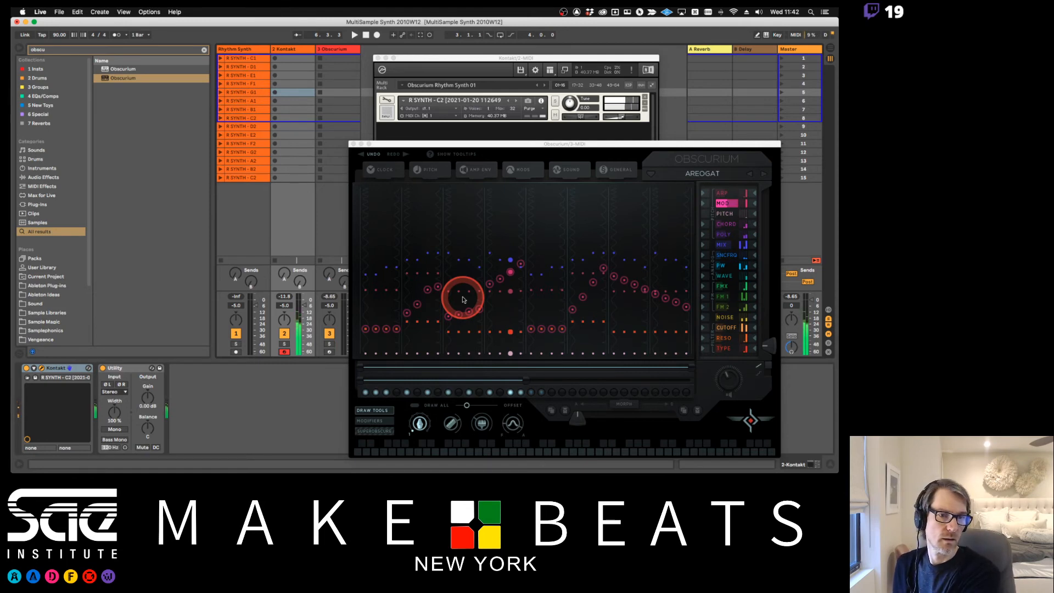
left_click(330, 352)
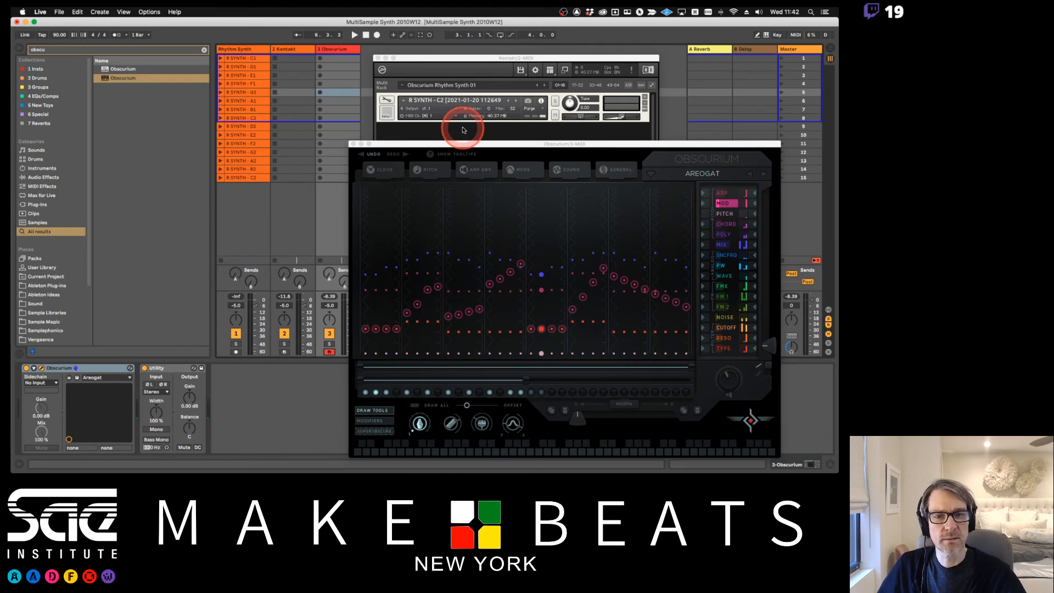
left_click(289, 49)
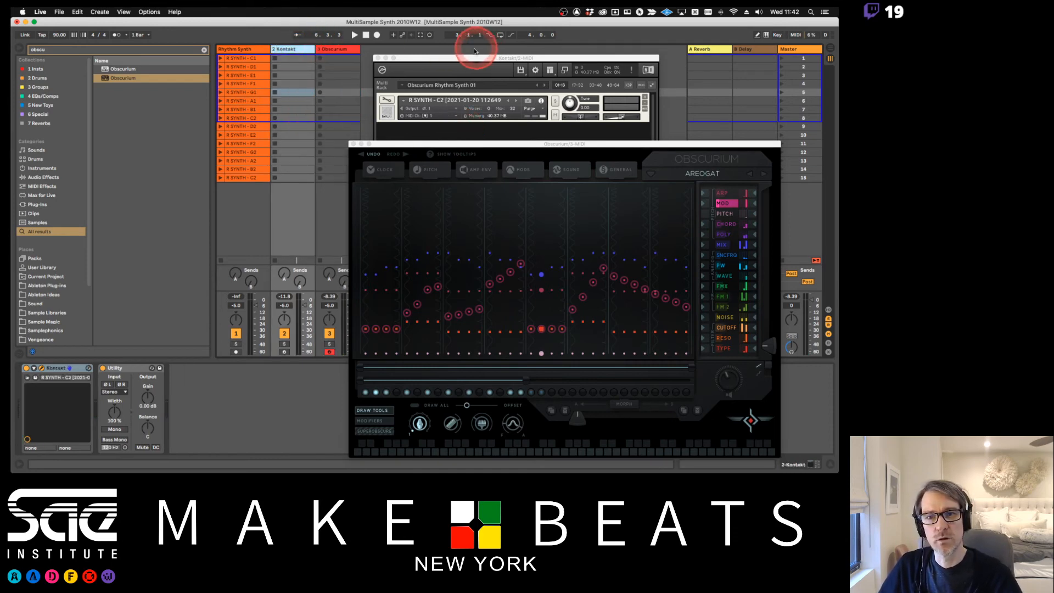
Move the Obscurium window aside and display its sound settings with chorus, delay and reverb.
left_click_drag(407, 145, 445, 145)
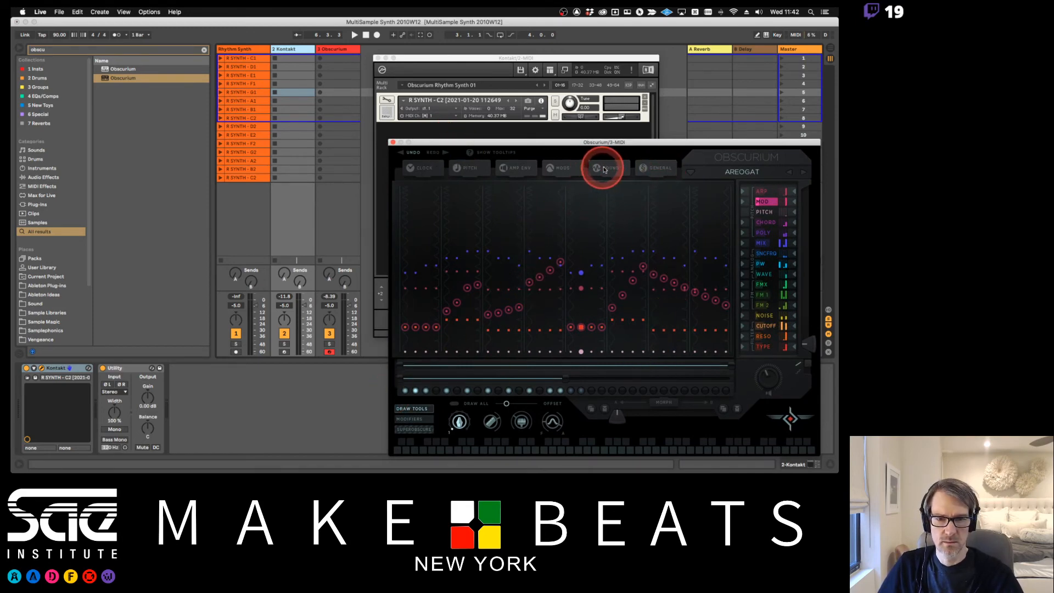
left_click(604, 169)
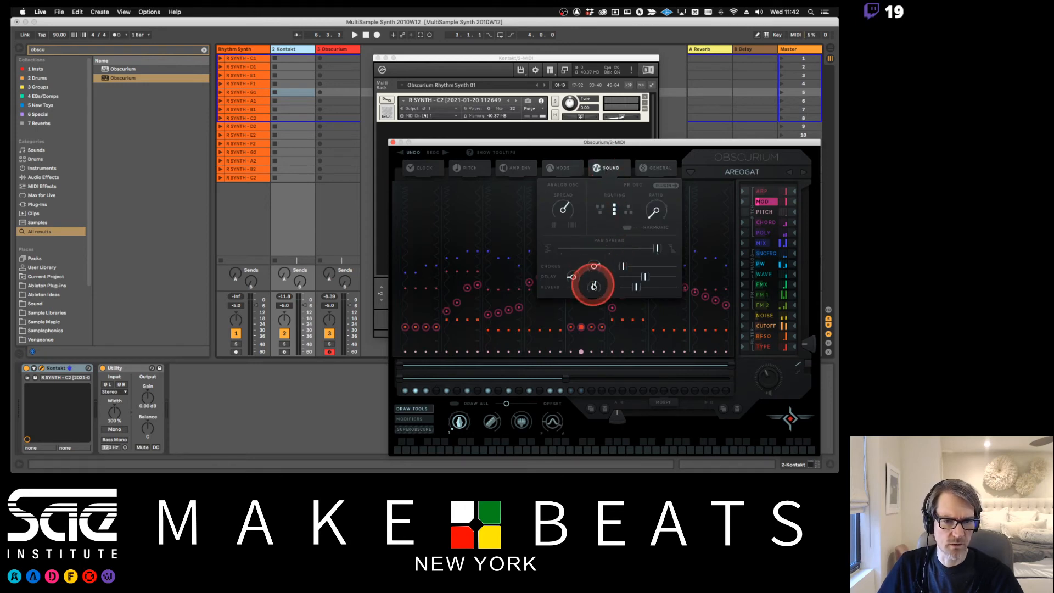
Open the R SYNTH - C2 instrument for editing in a taller Kontakt window and enable Legato in its Source module.
left_click(492, 59)
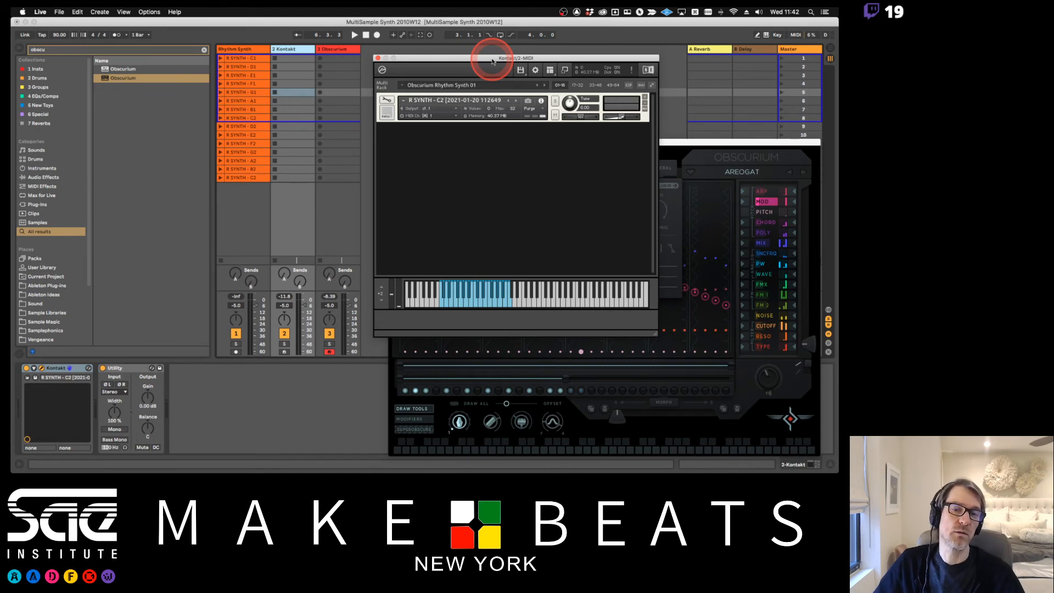
left_click(388, 100)
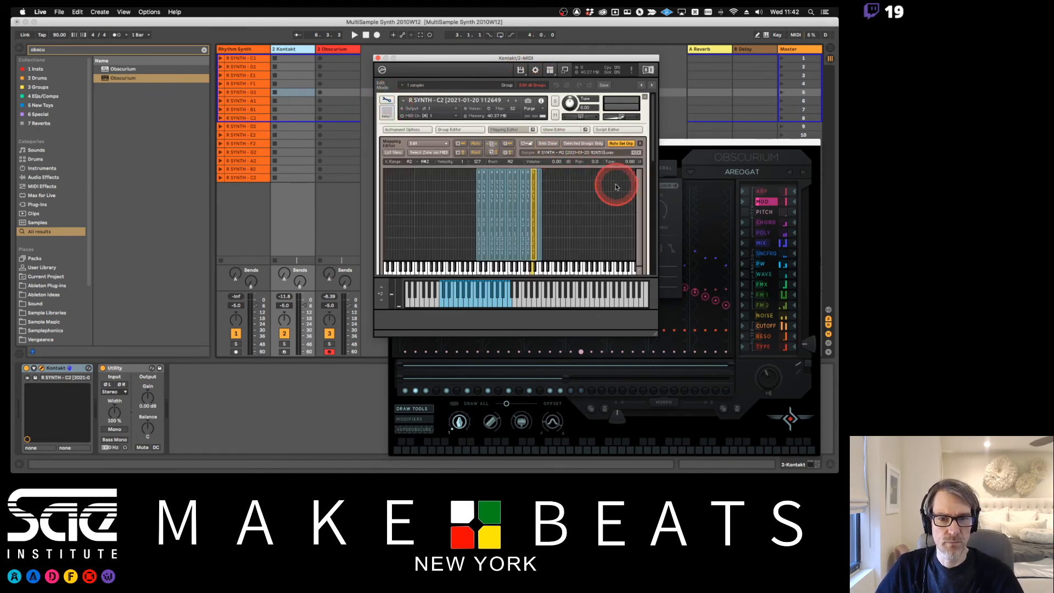
left_click_drag(657, 335, 656, 449)
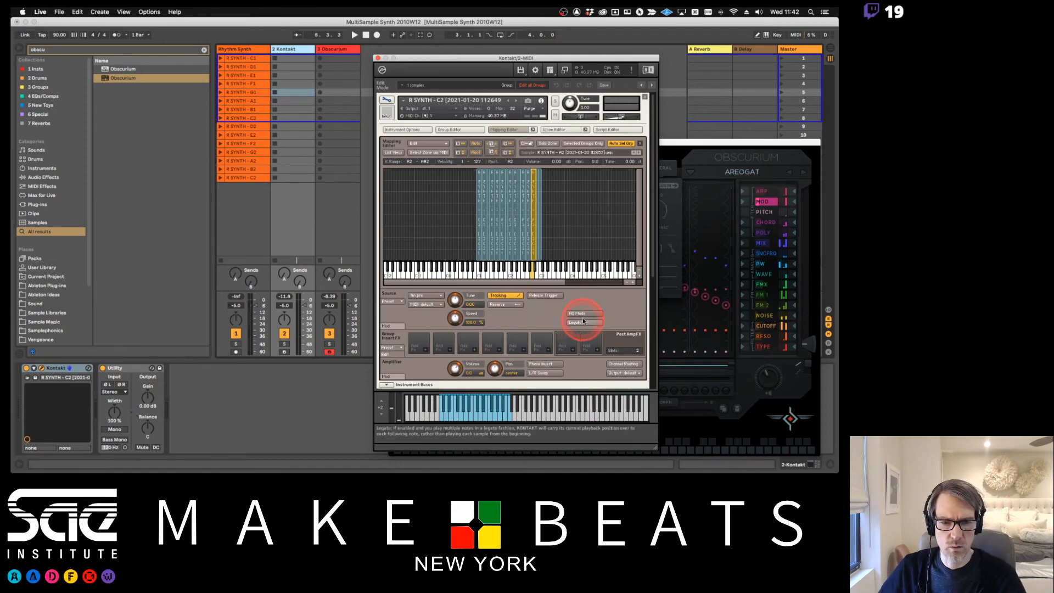
left_click(584, 323)
Look through the instrument's Source presets and its insert, send, main effects and modulation sections.
scroll(519, 324, "down", 3)
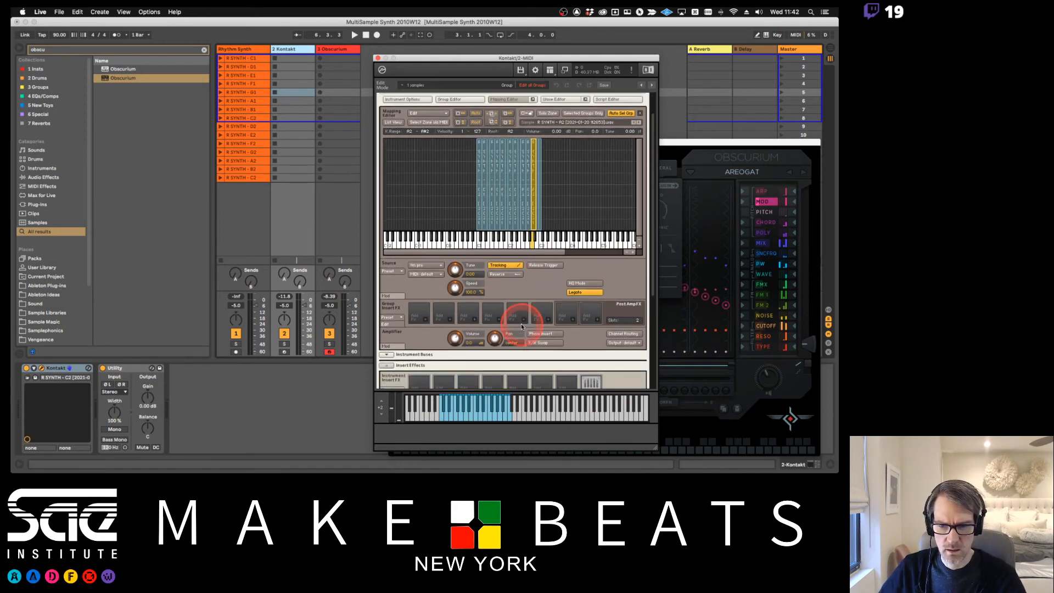
scroll(522, 328, "down", 3)
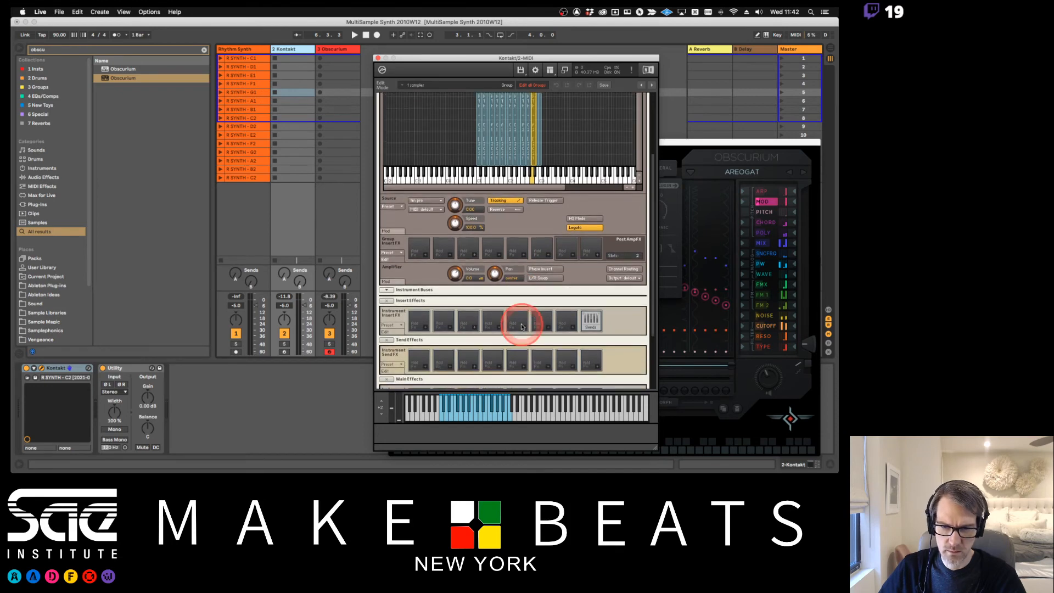
scroll(522, 327, "down", 2)
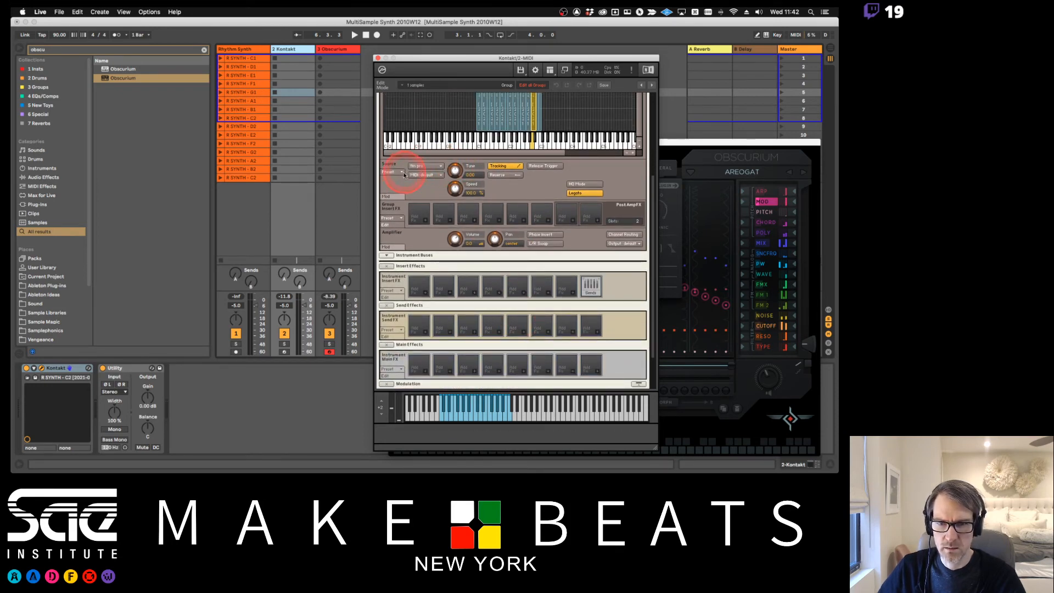
left_click(402, 174)
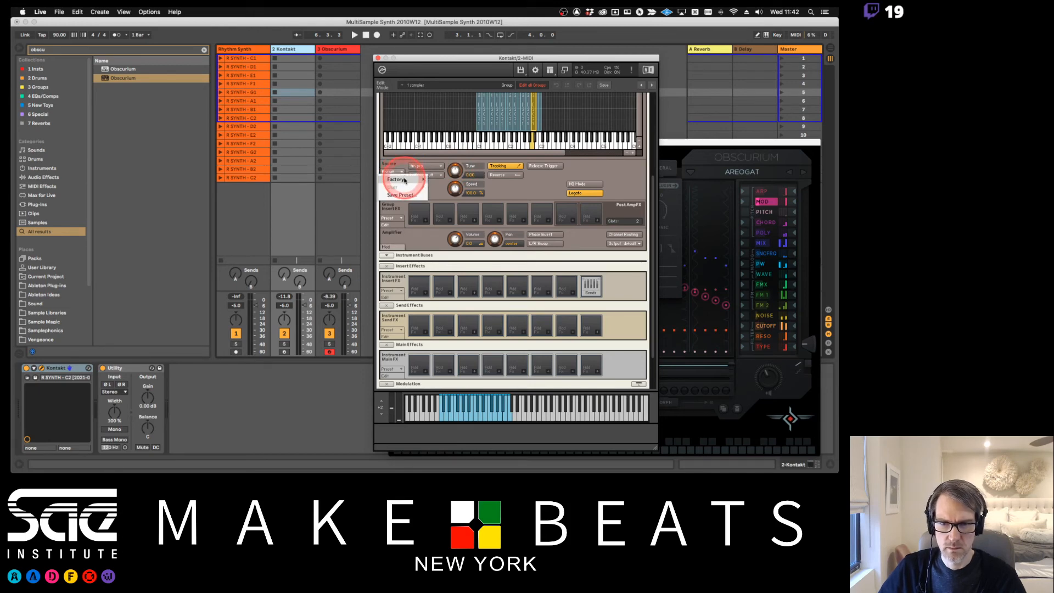
left_click(409, 198)
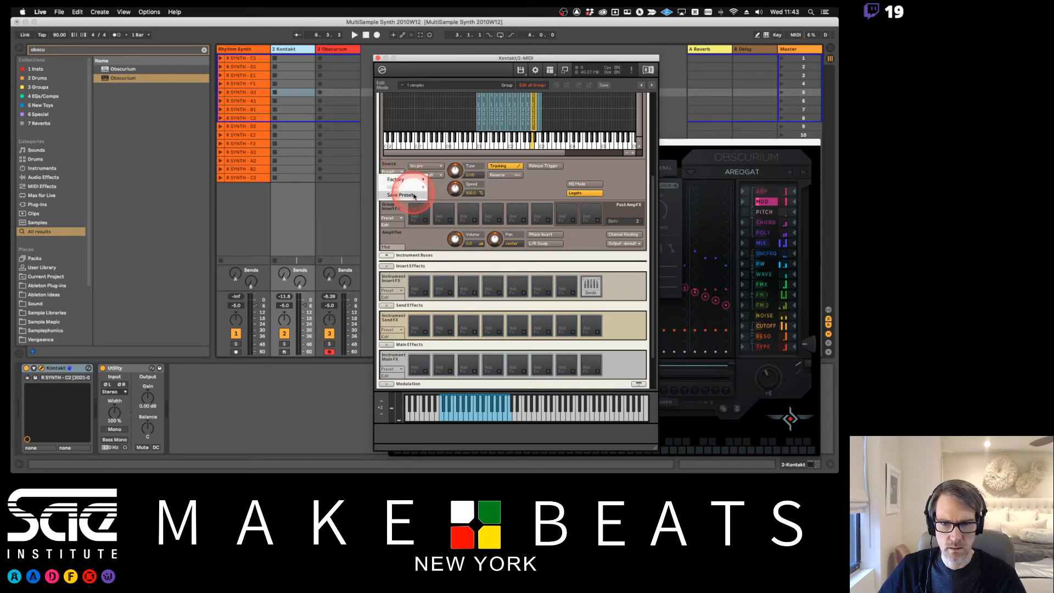
left_click(402, 172)
left_click(402, 165)
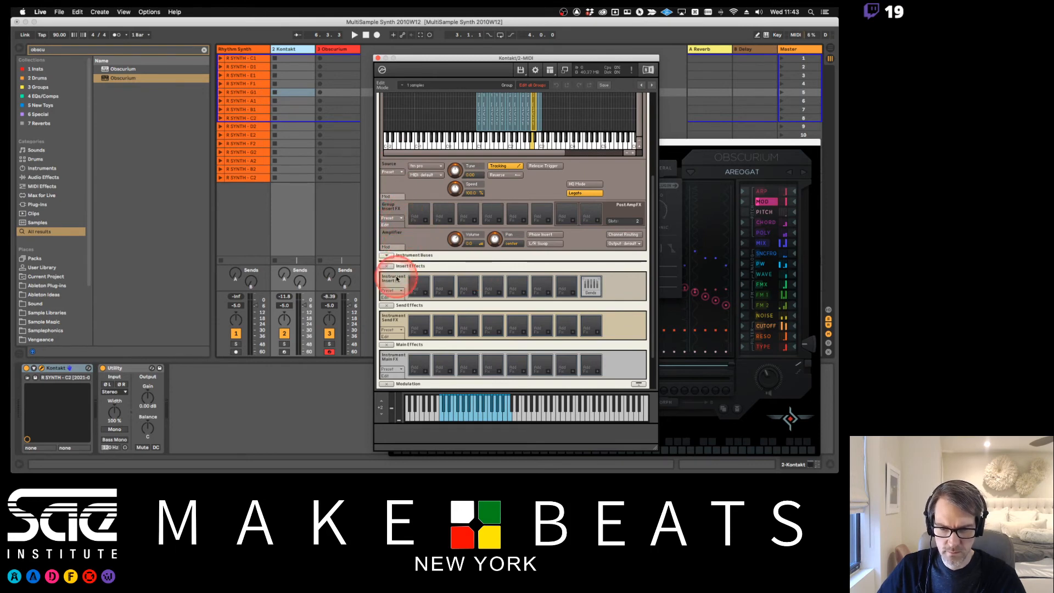
scroll(426, 324, "down", 3)
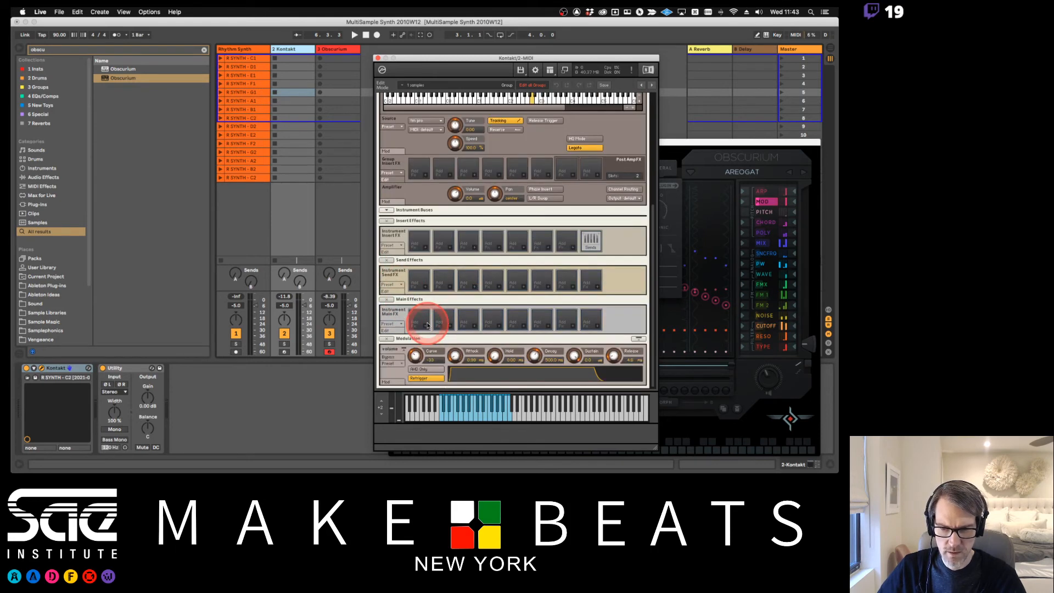
scroll(428, 324, "up", 8)
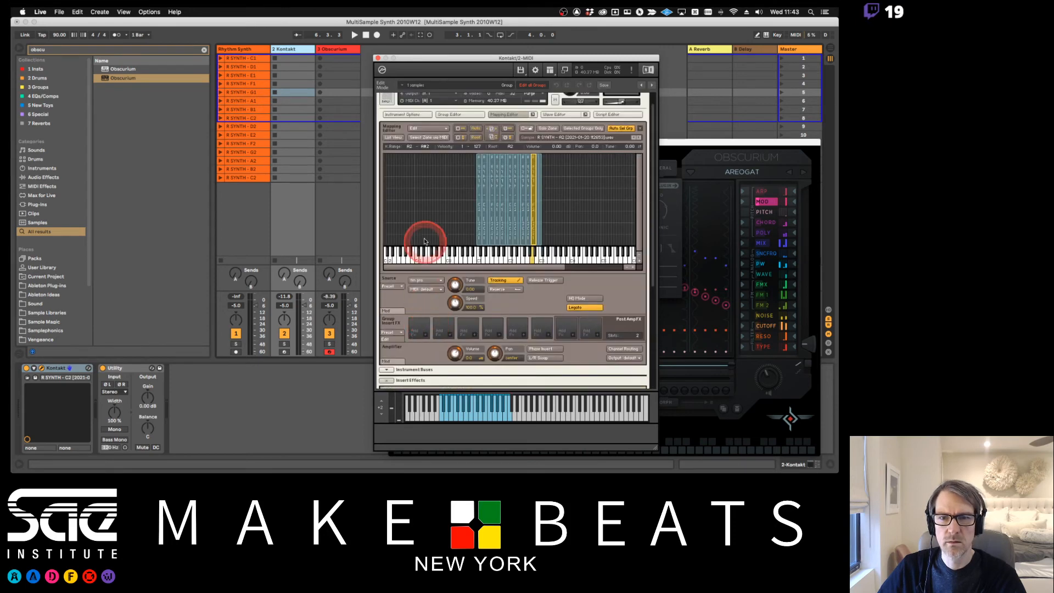
Check the Group Editor and the Instrument Options for playback settings, closing both again.
left_click(453, 130)
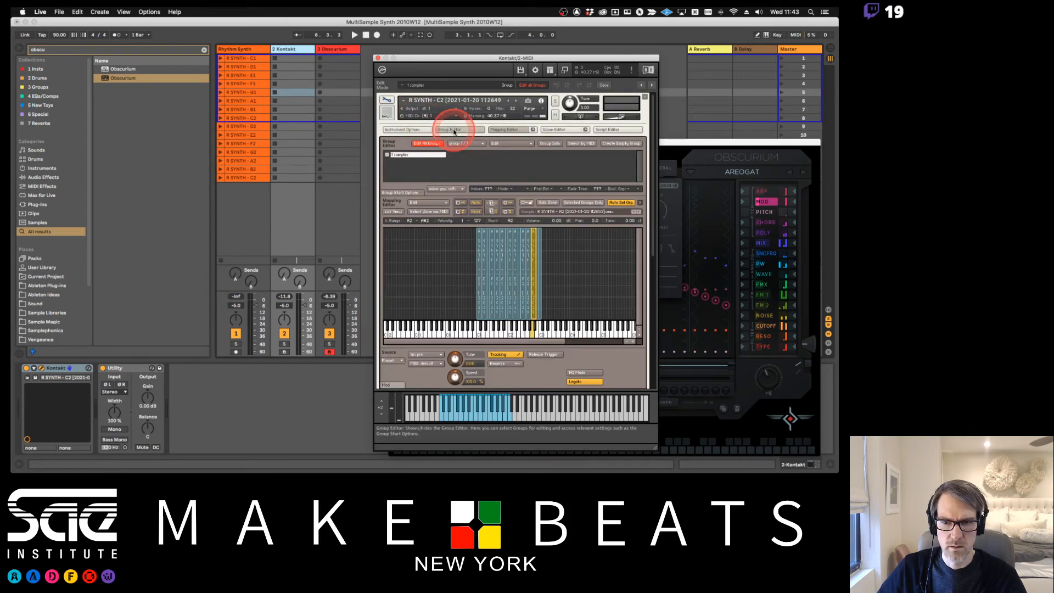
left_click(407, 130)
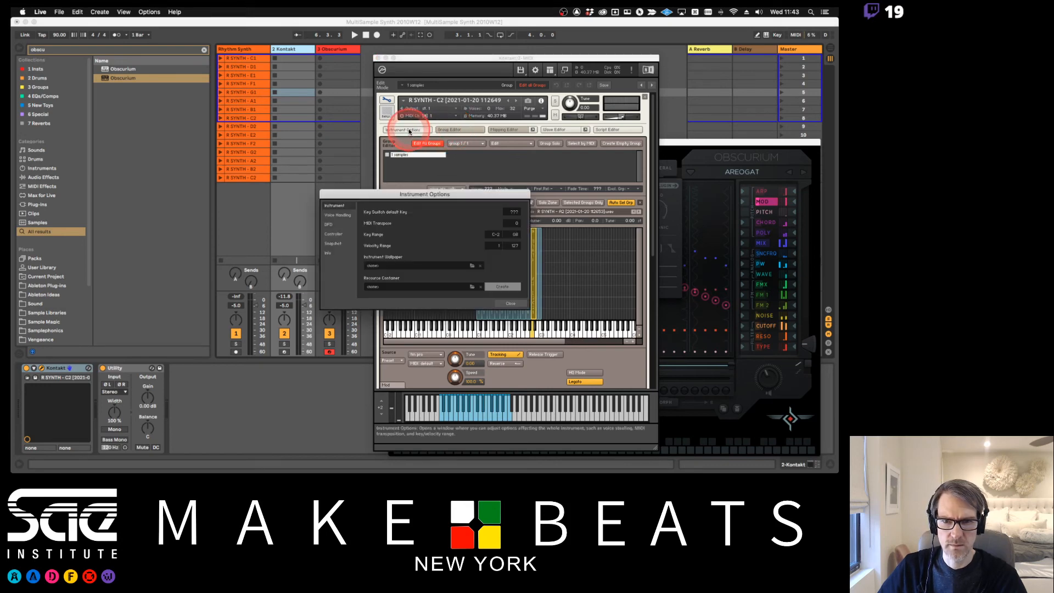
left_click(506, 303)
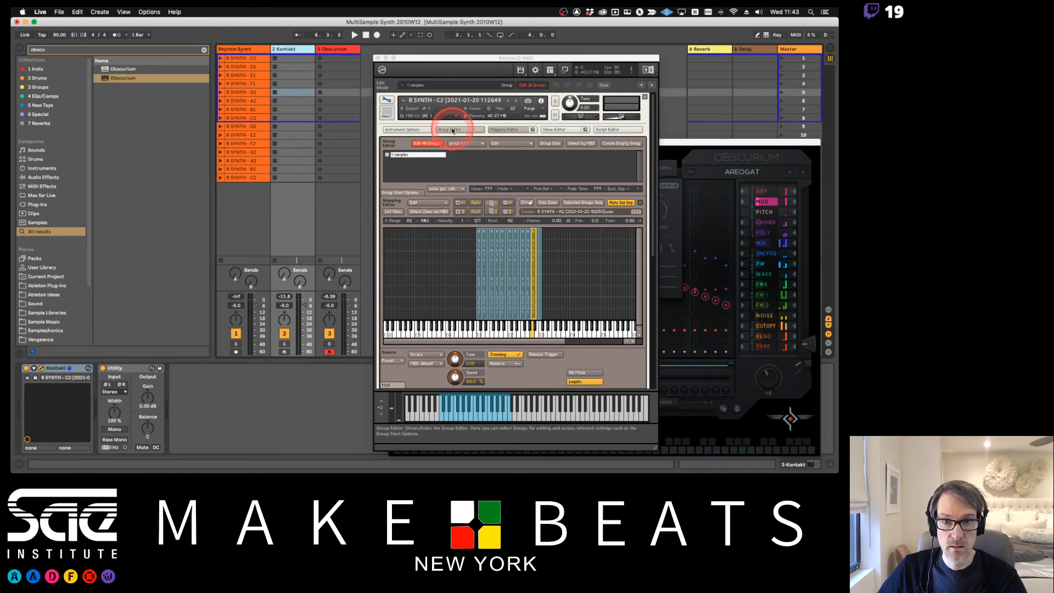
left_click(451, 130)
left_click(454, 130)
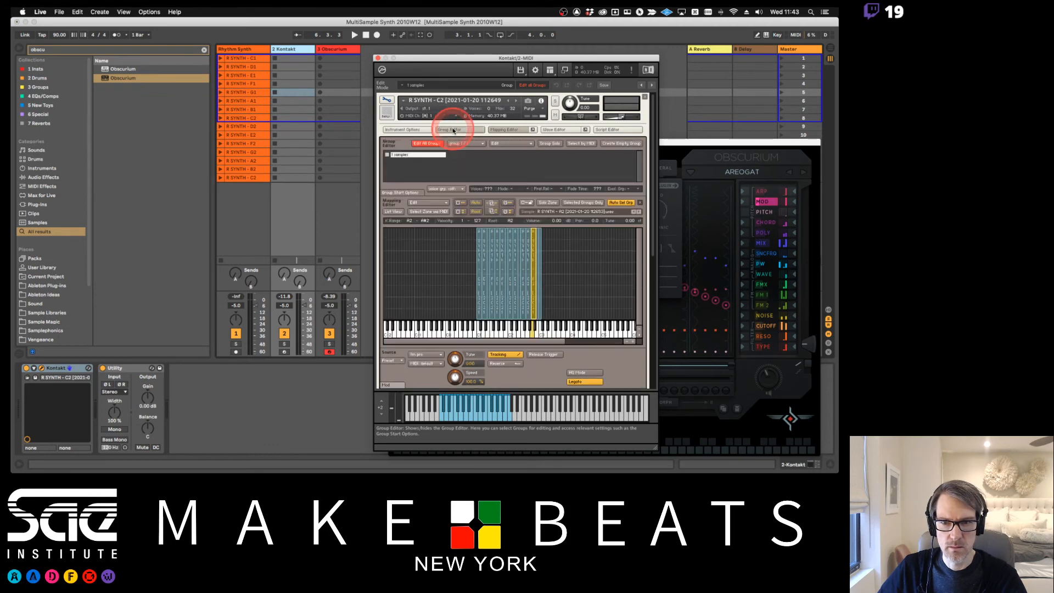
left_click(415, 193)
left_click(415, 192)
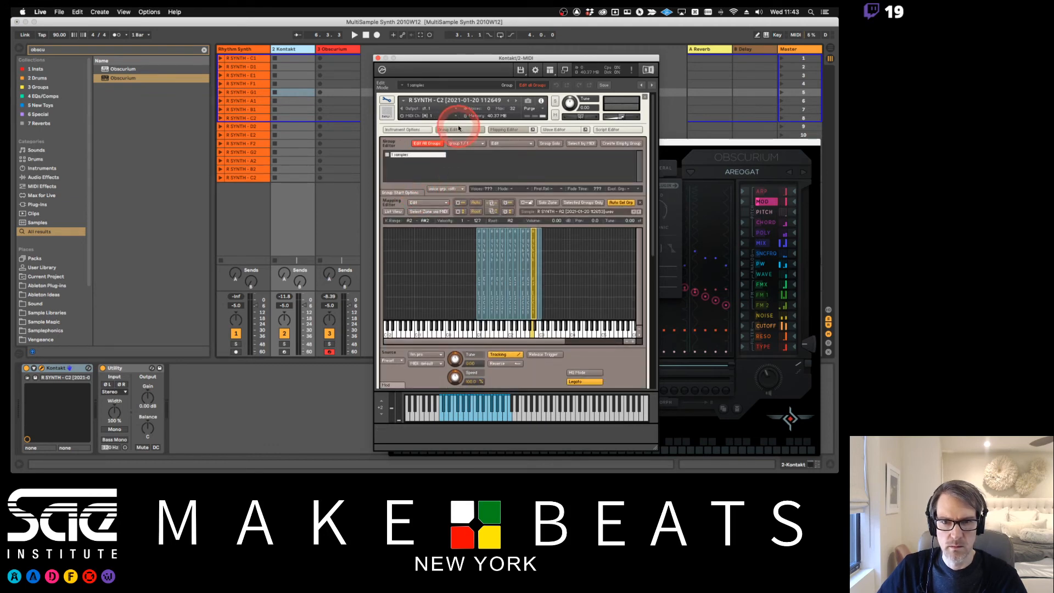
left_click(452, 129)
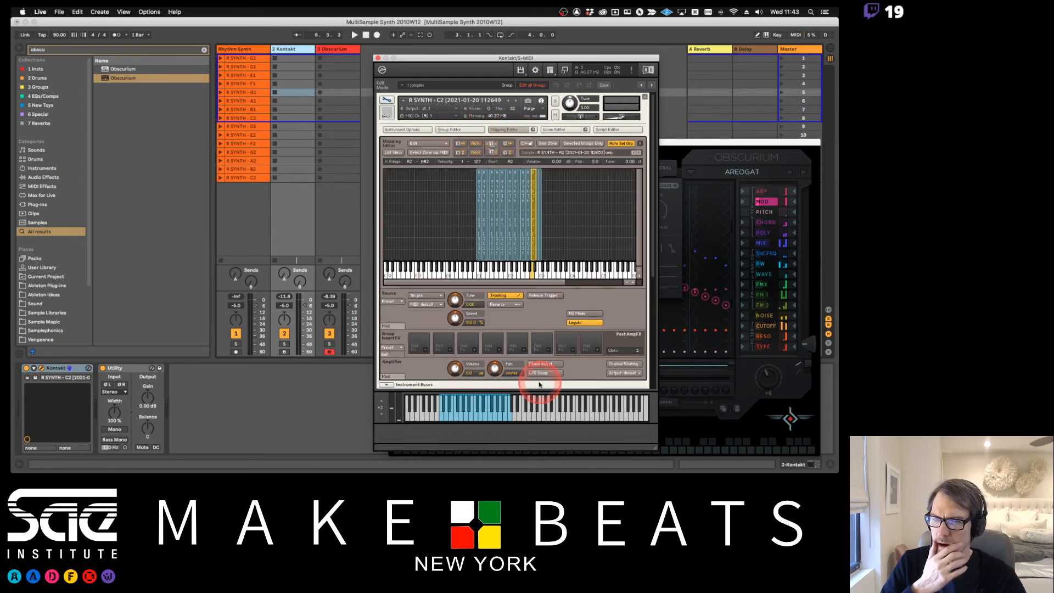
Browse the factory presets for the Group Insert FX, the volume envelope and the Source module.
scroll(533, 320, "down", 10)
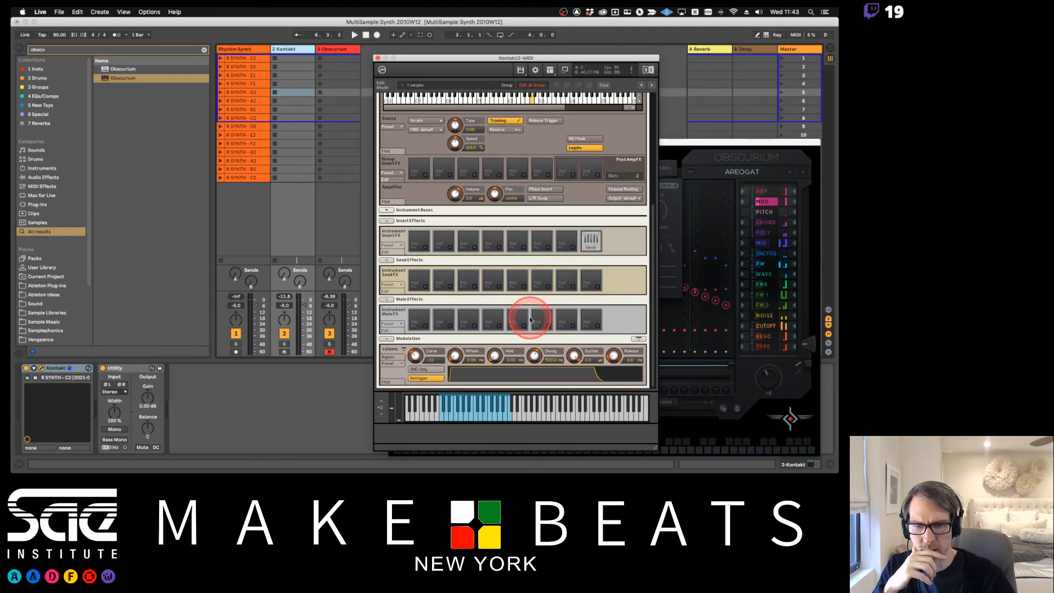
left_click(397, 202)
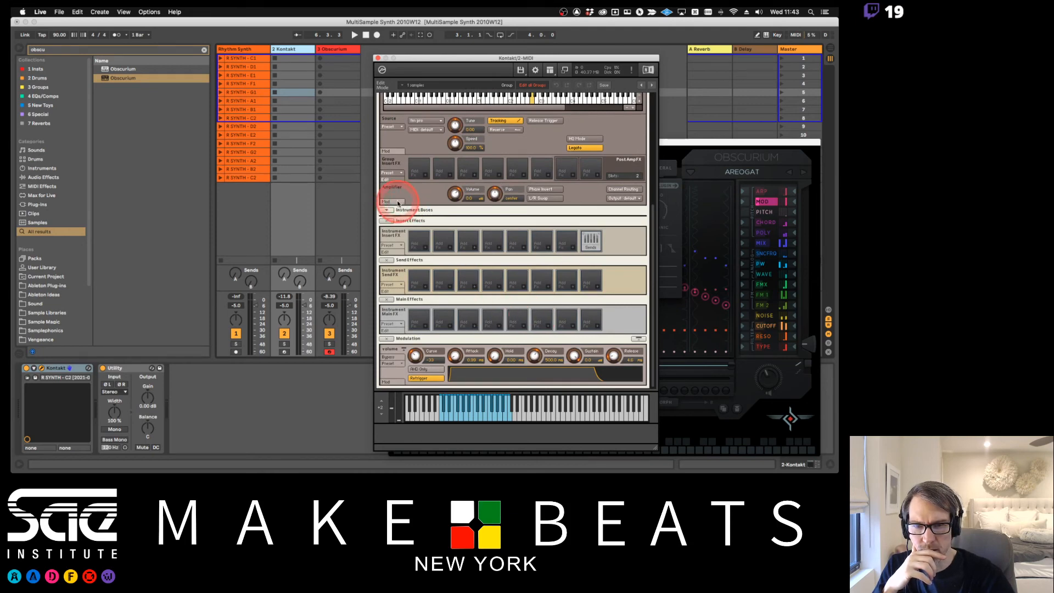
left_click(394, 172)
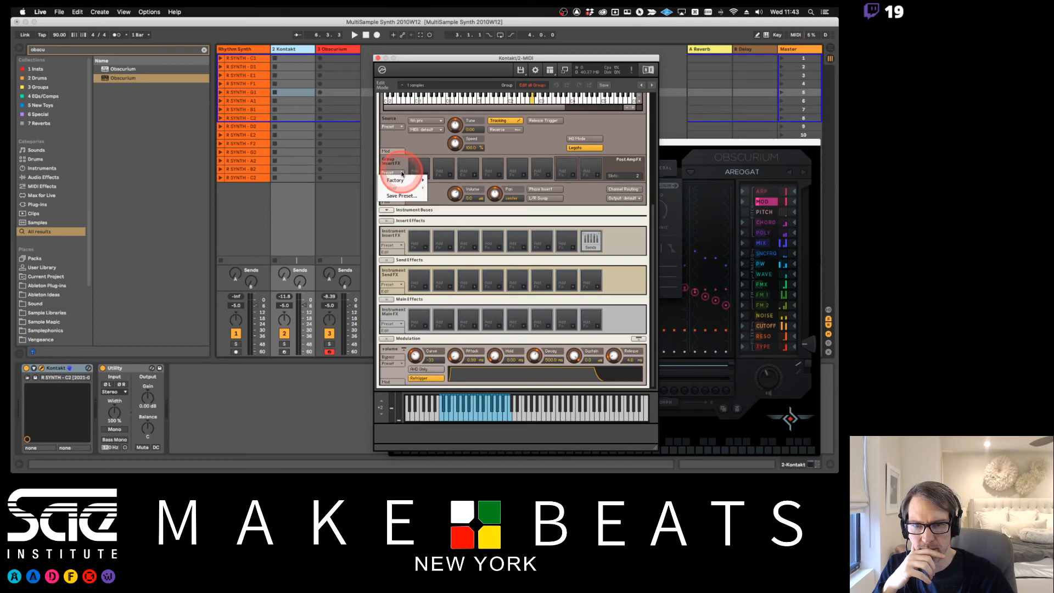
mouse_move(407, 181)
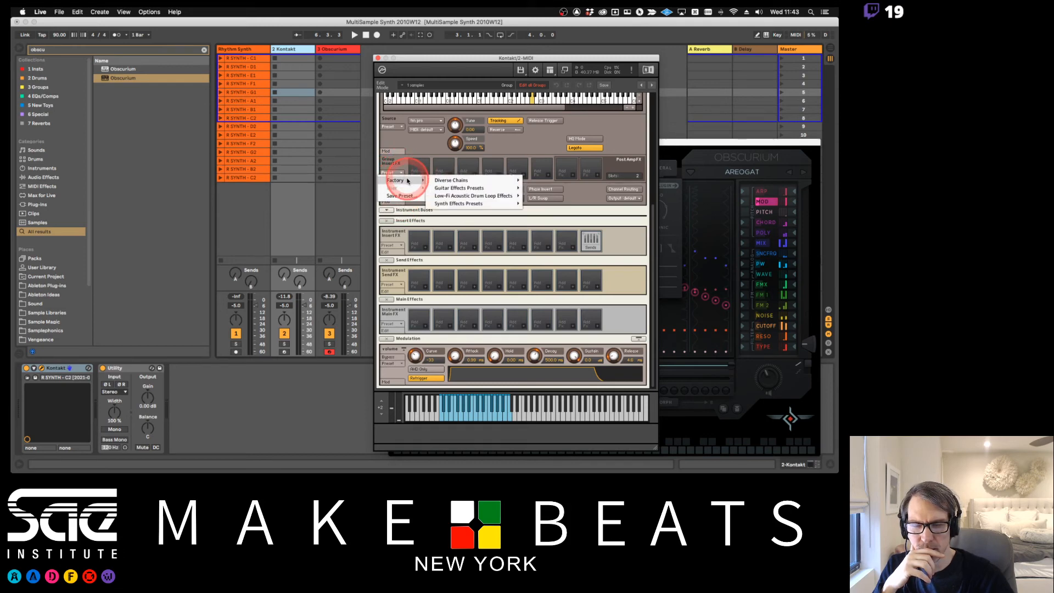
left_click(449, 164)
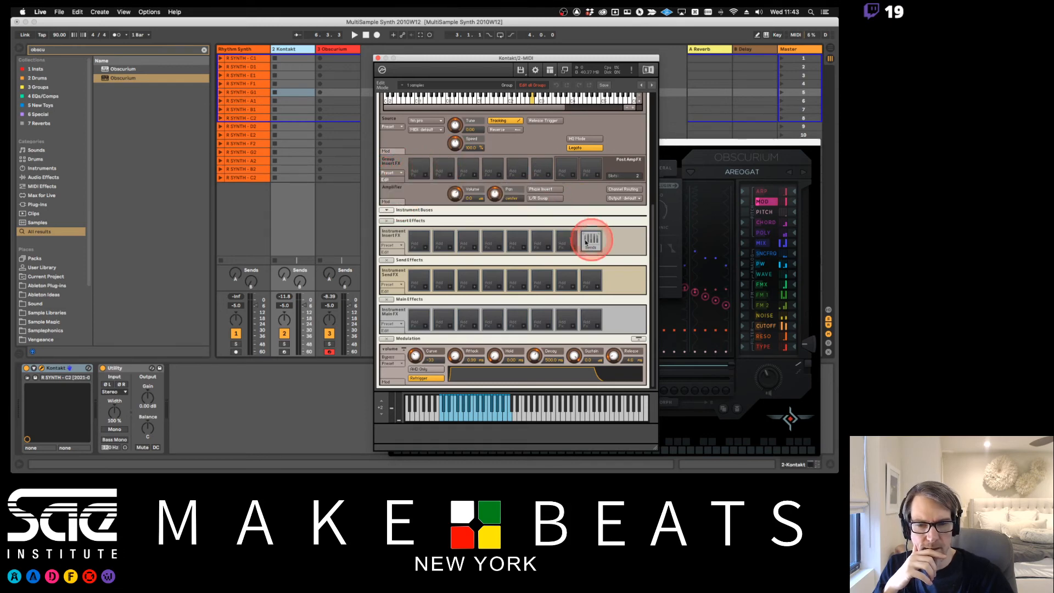
left_click(399, 364)
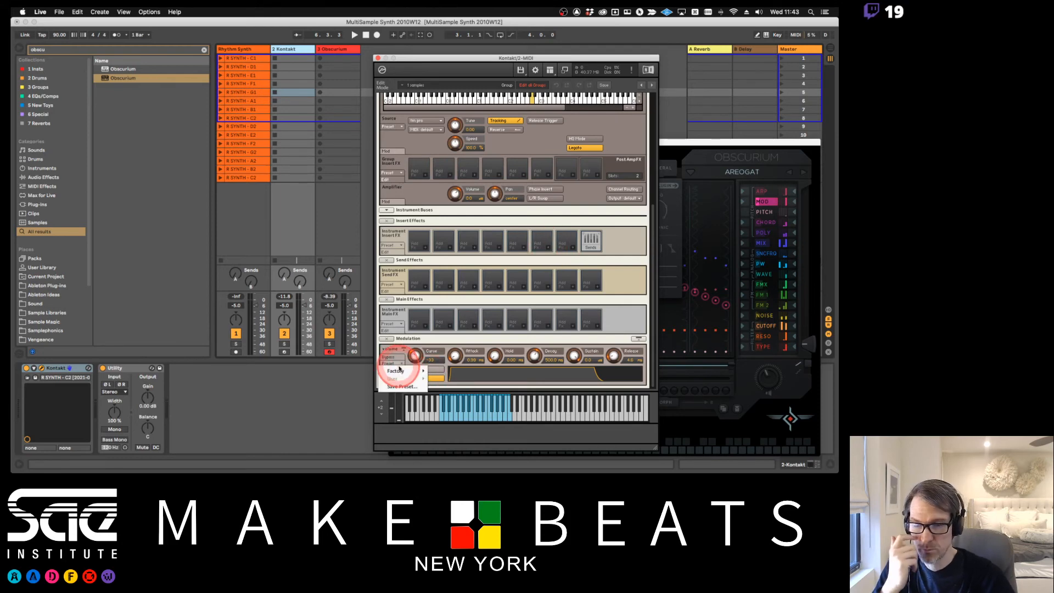
mouse_move(408, 371)
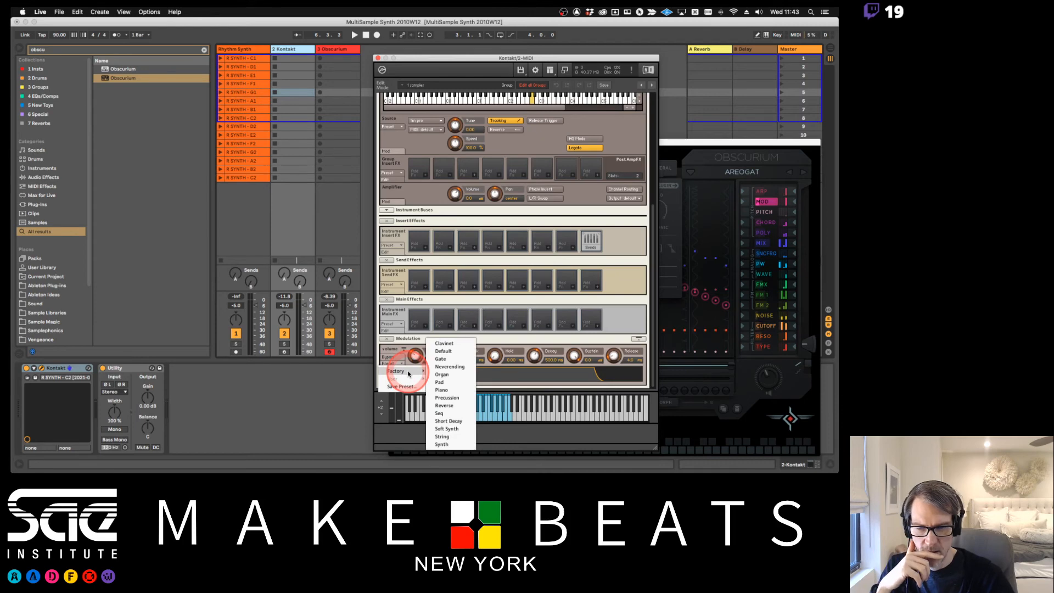
left_click(406, 324)
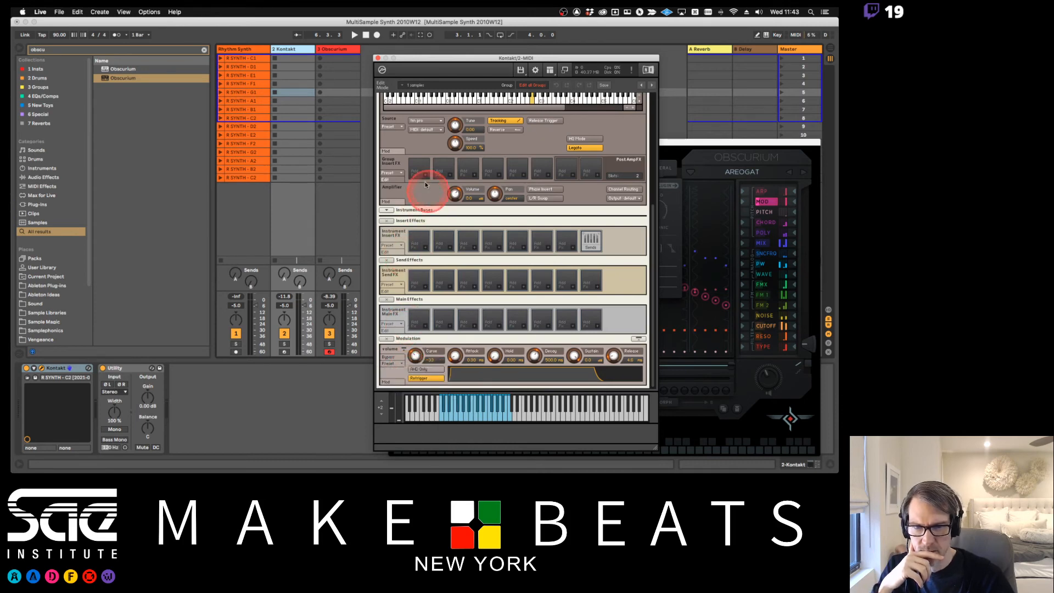
left_click(393, 126)
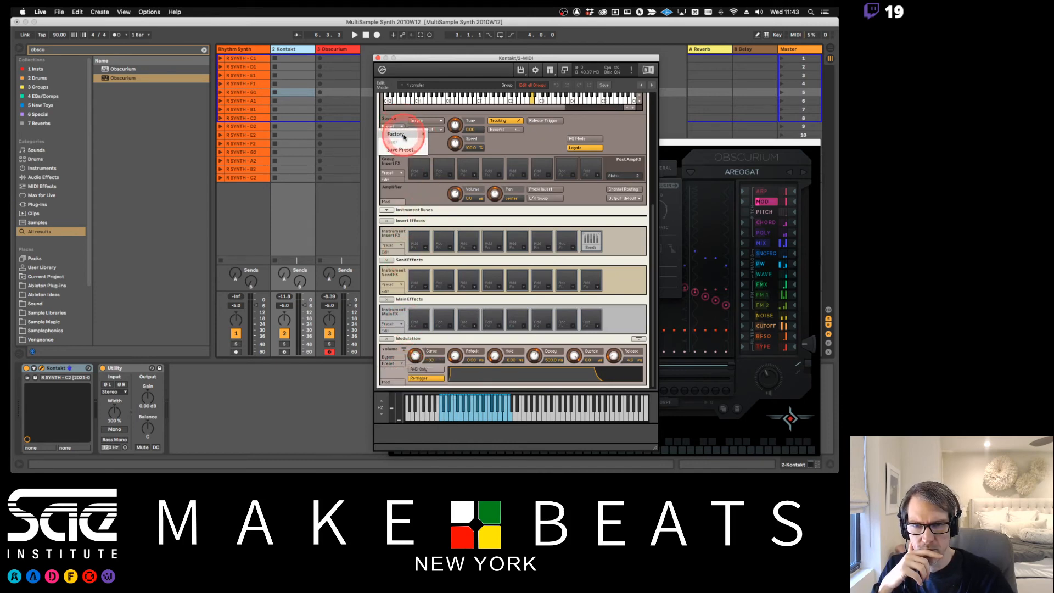
left_click(404, 137)
left_click(544, 148)
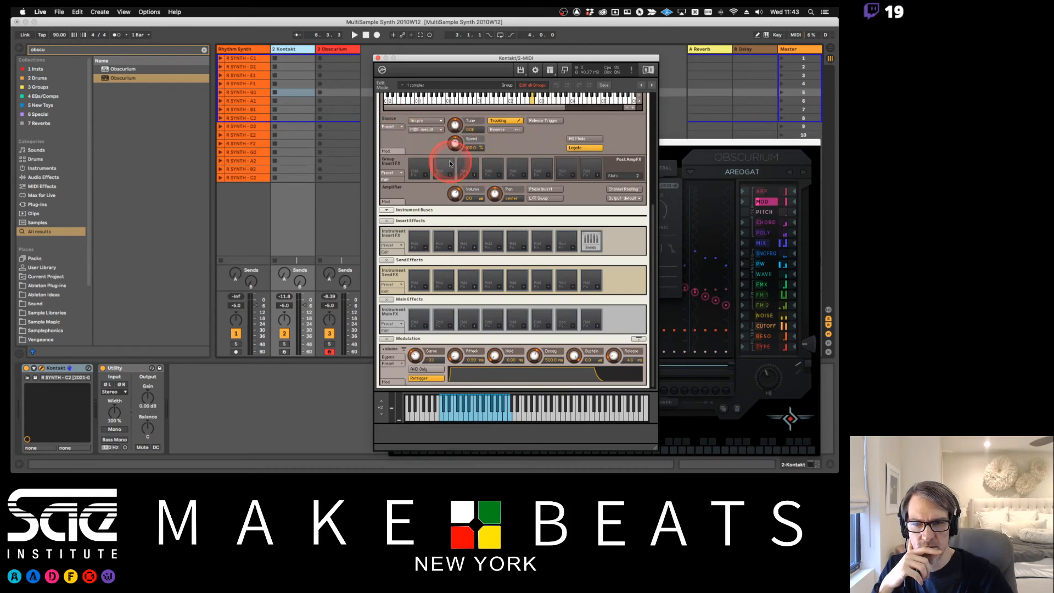
Open the Script Editor and load the factory Performance script Unisono - Portamento into the first slot.
scroll(442, 164, "up", 5)
scroll(442, 164, "up", 2)
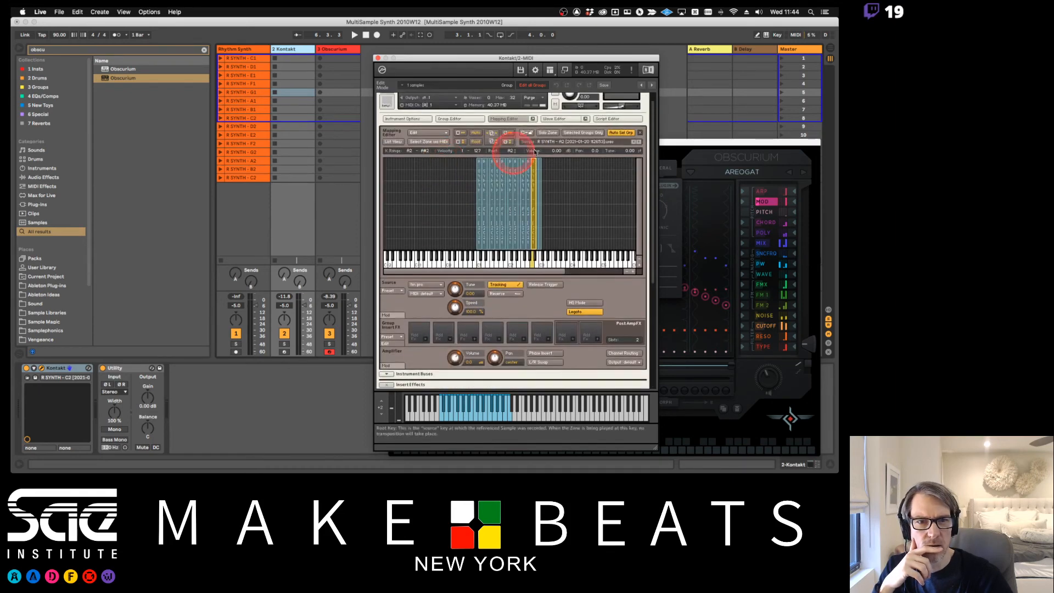
left_click(611, 118)
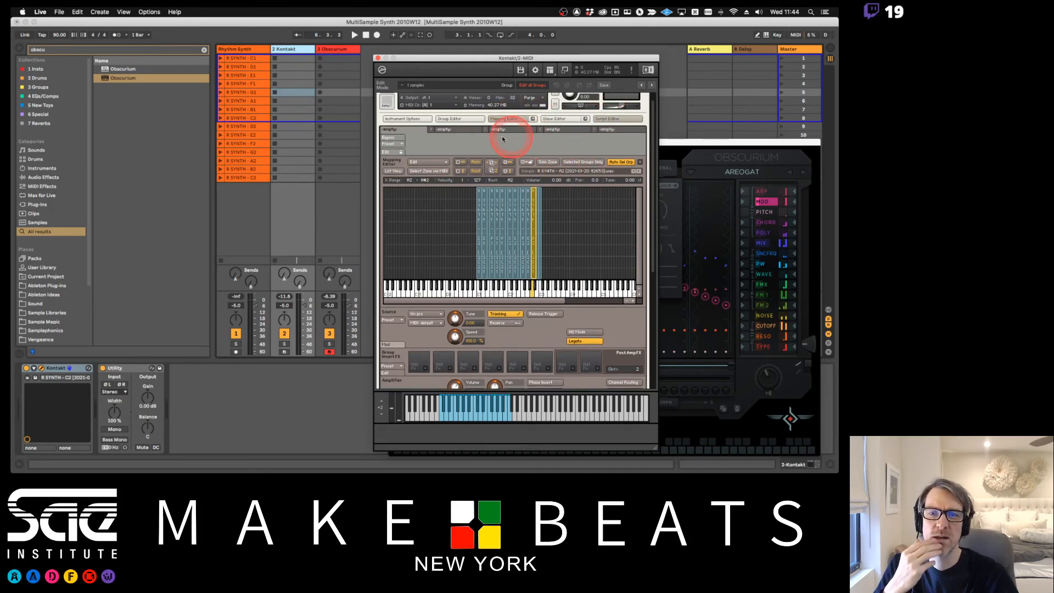
left_click(403, 150)
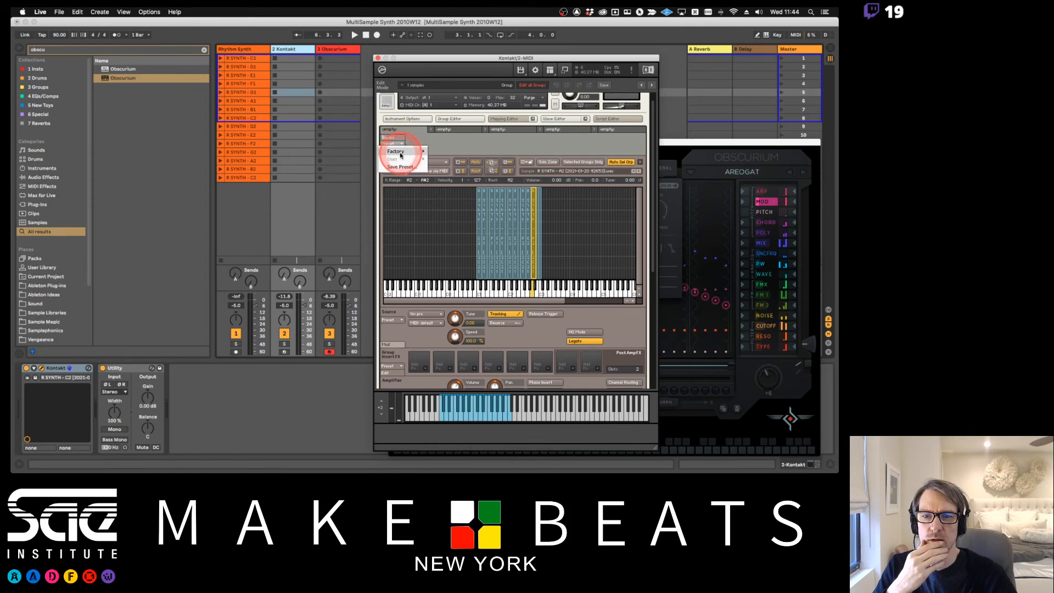
mouse_move(401, 156)
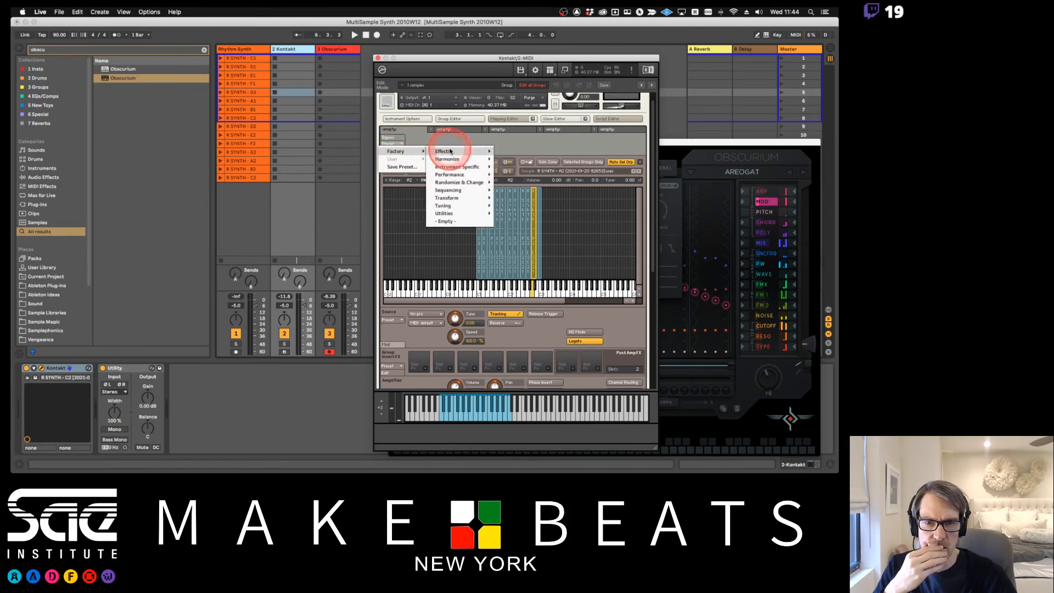
mouse_move(453, 176)
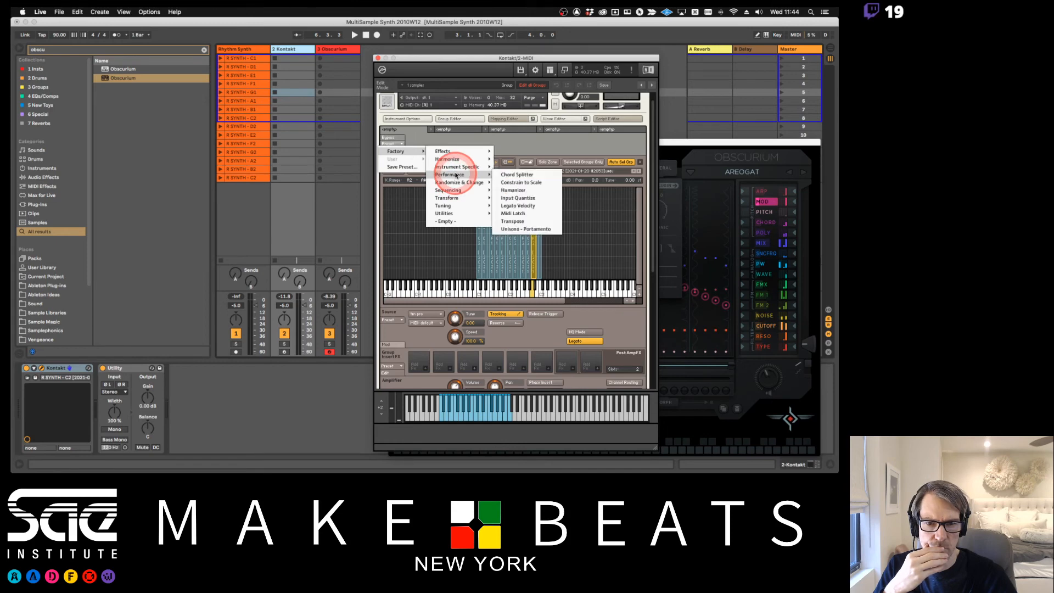
mouse_move(451, 217)
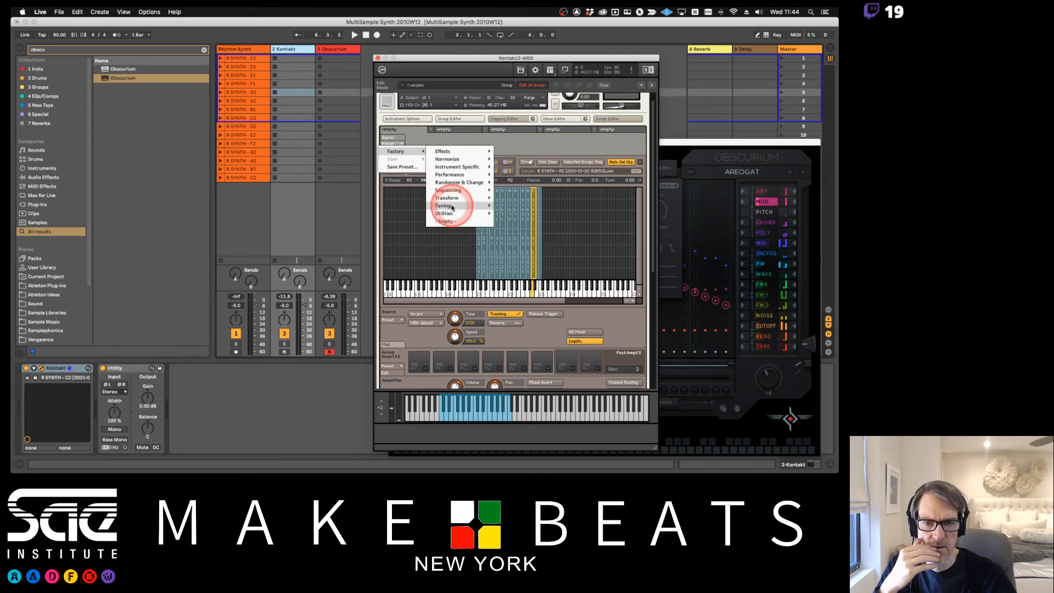
mouse_move(453, 183)
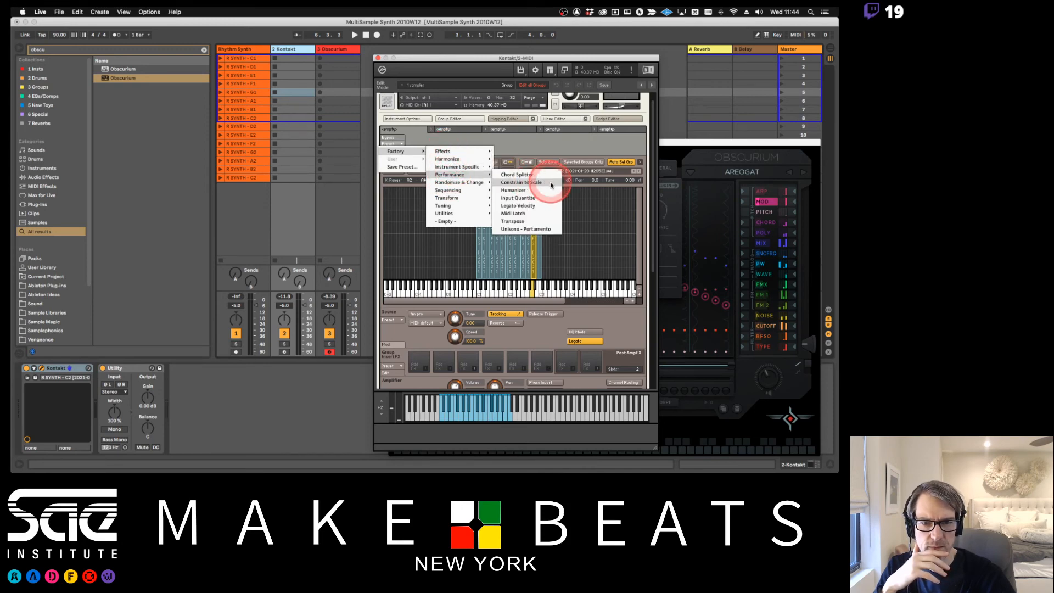
left_click(531, 230)
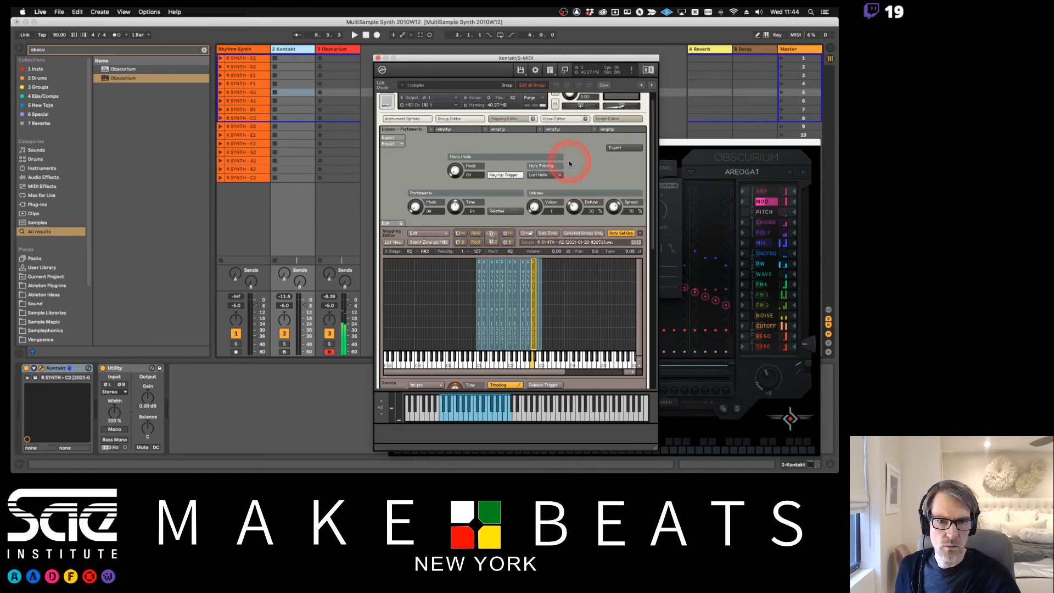
Turn off Key-Up Trigger and set Mono Mode to On in the script, then arm the Kontakt track.
left_click(512, 176)
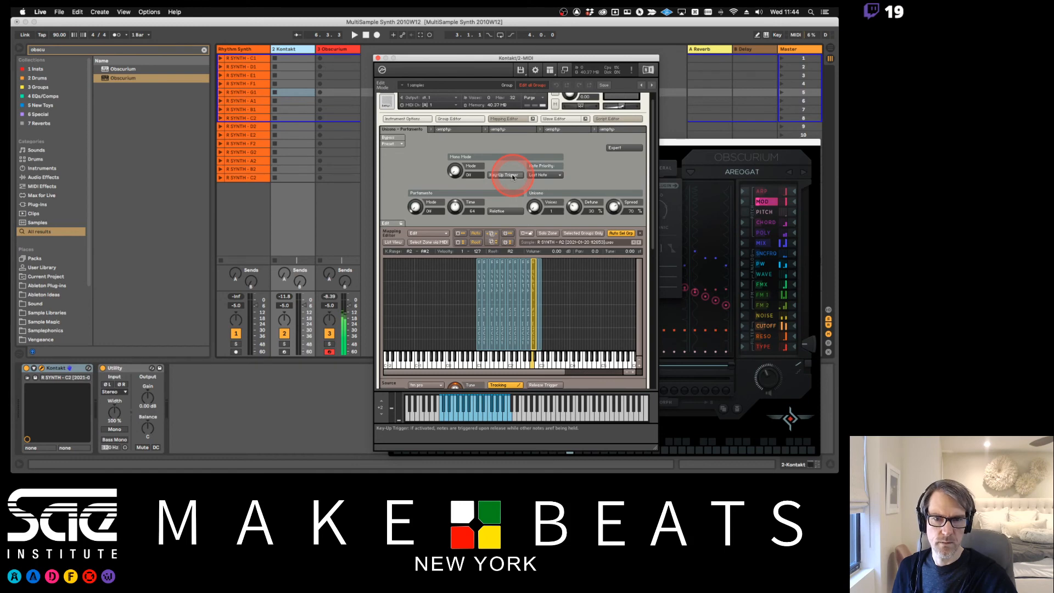
left_click_drag(455, 169, 447, 149)
left_click_drag(455, 103, 459, 140)
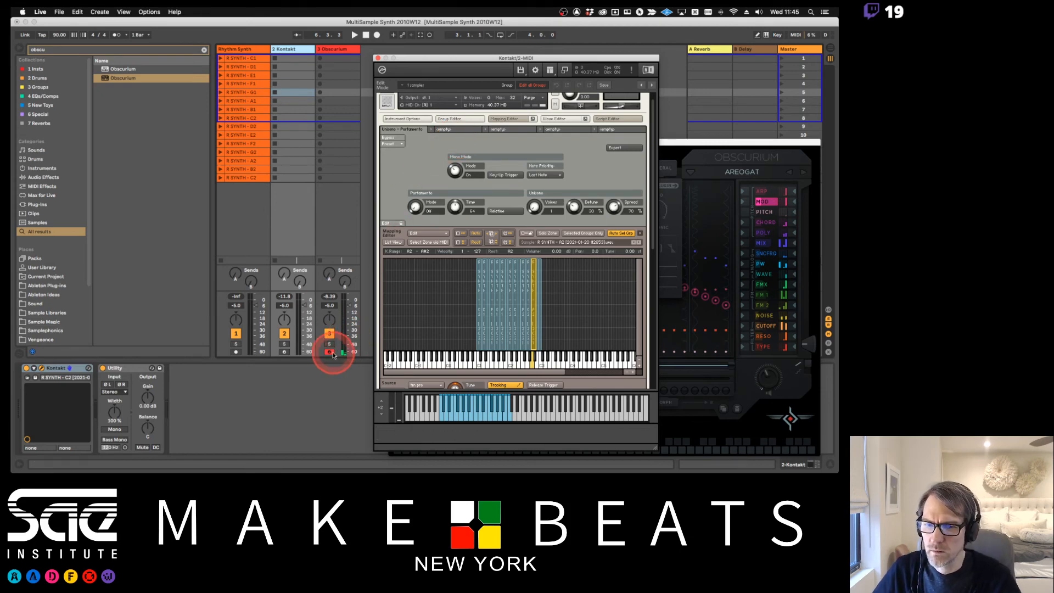
left_click(284, 352)
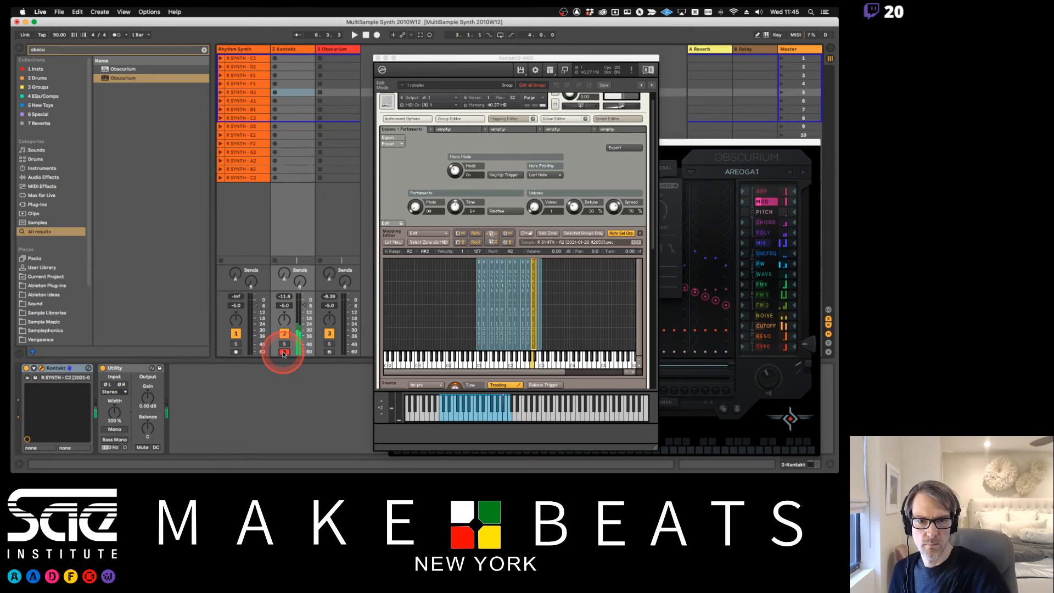
Try Key-Up Trigger on and off again in the Unisono - Portamento script, then reposition the Kontakt window.
left_click(499, 176)
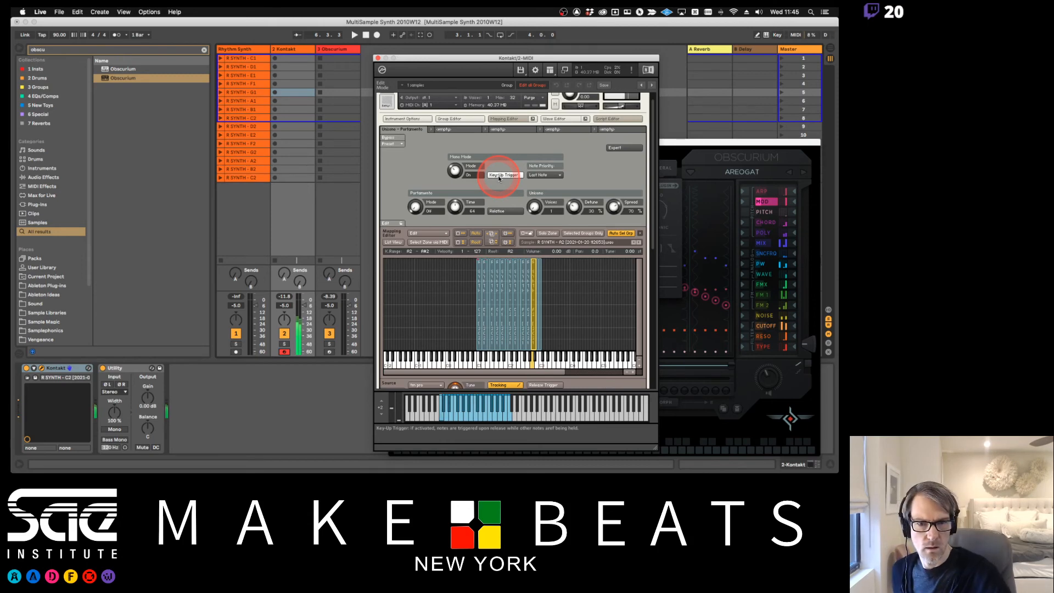
left_click(499, 178)
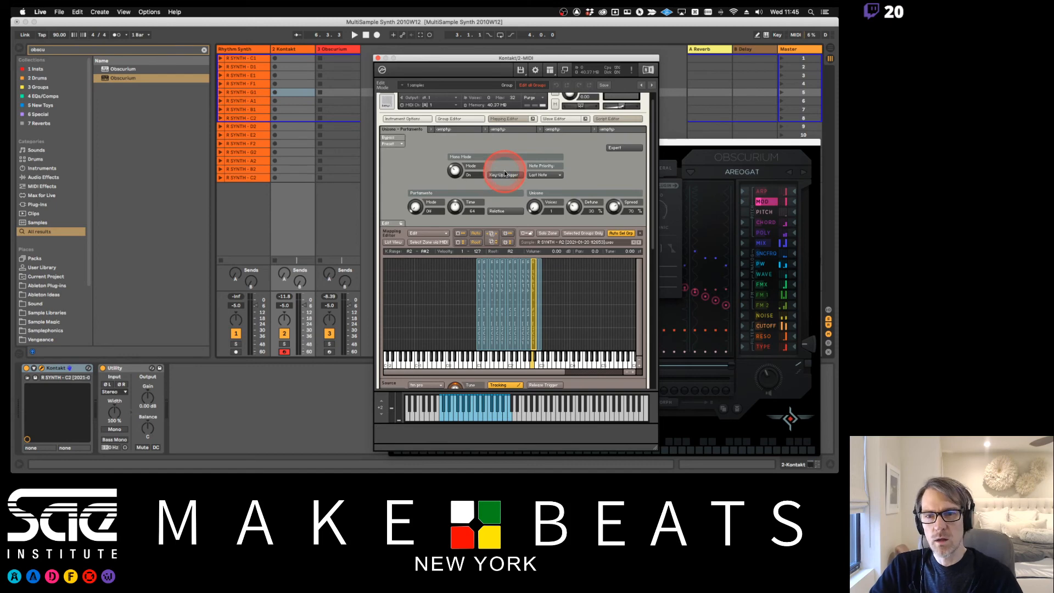
scroll(504, 173, "up", 1)
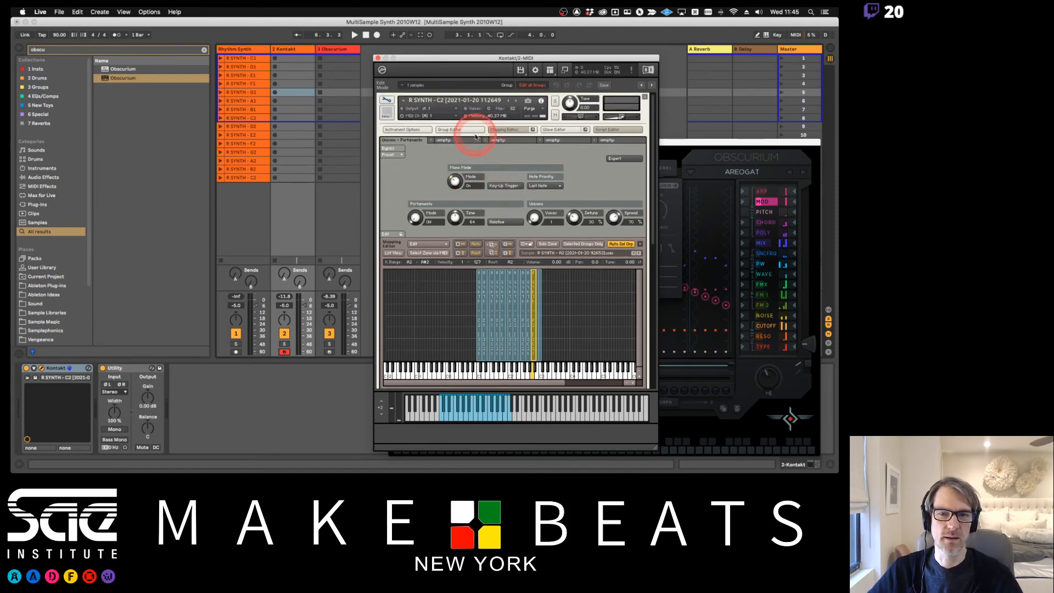
left_click_drag(474, 59, 462, 50)
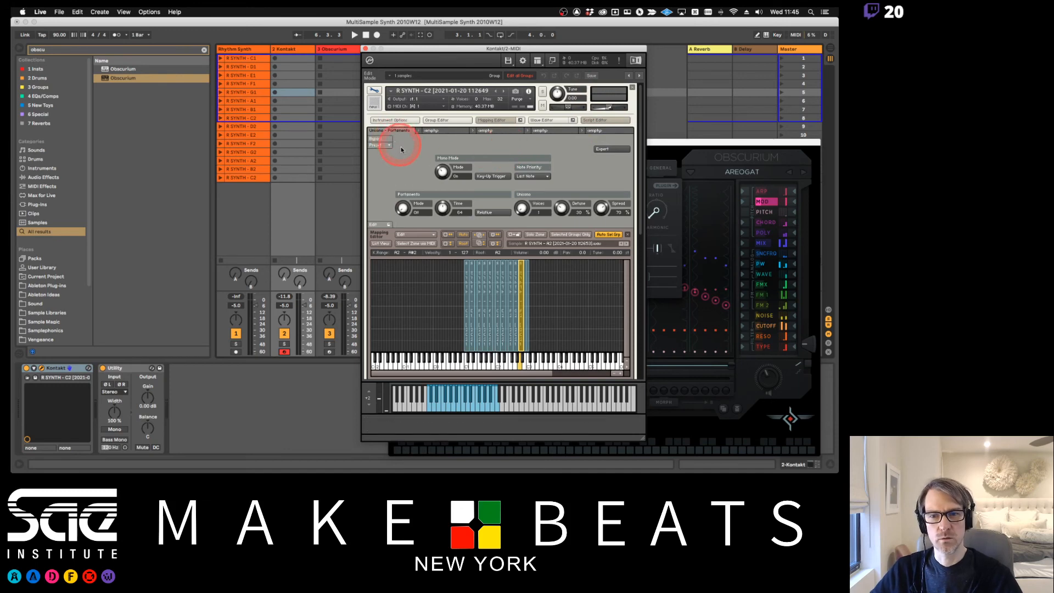
Check the empty second script slot, hide and reshow the Script Editor, and try bypassing the Unisono - Portamento script.
left_click(440, 132)
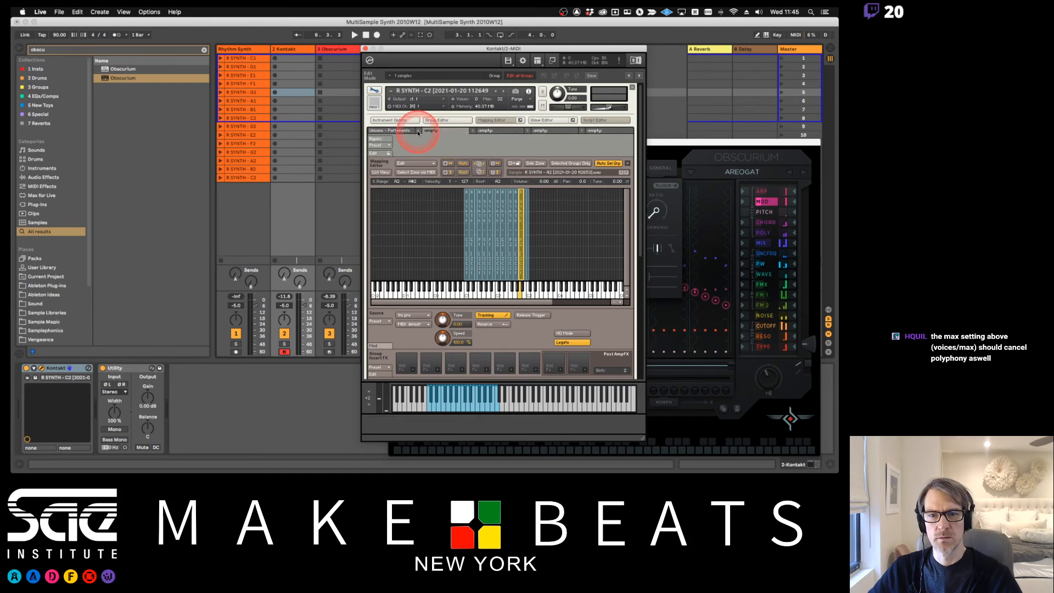
left_click(393, 130)
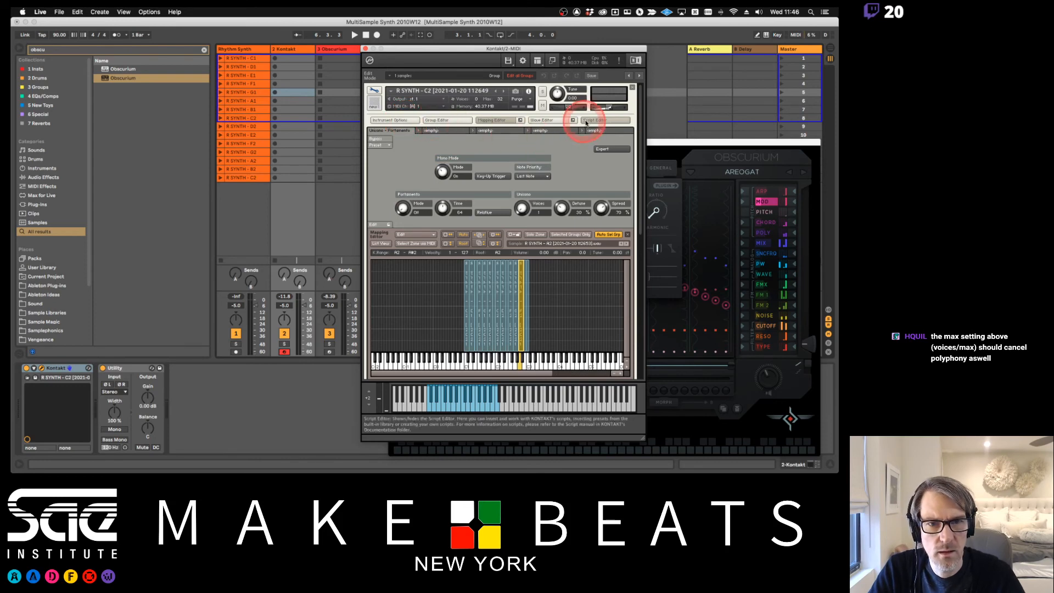
left_click(596, 120)
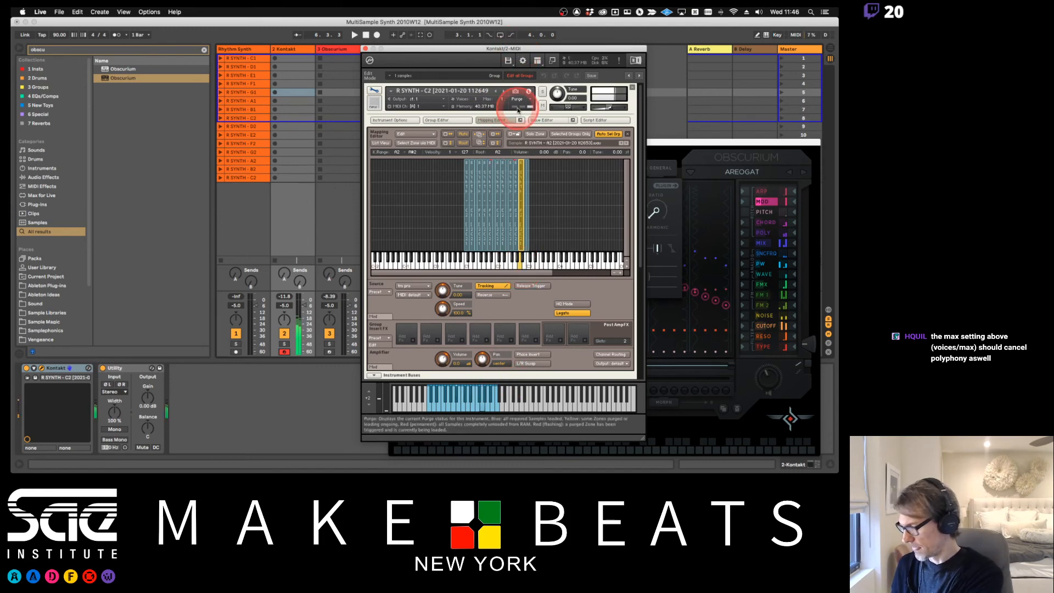
left_click(618, 120)
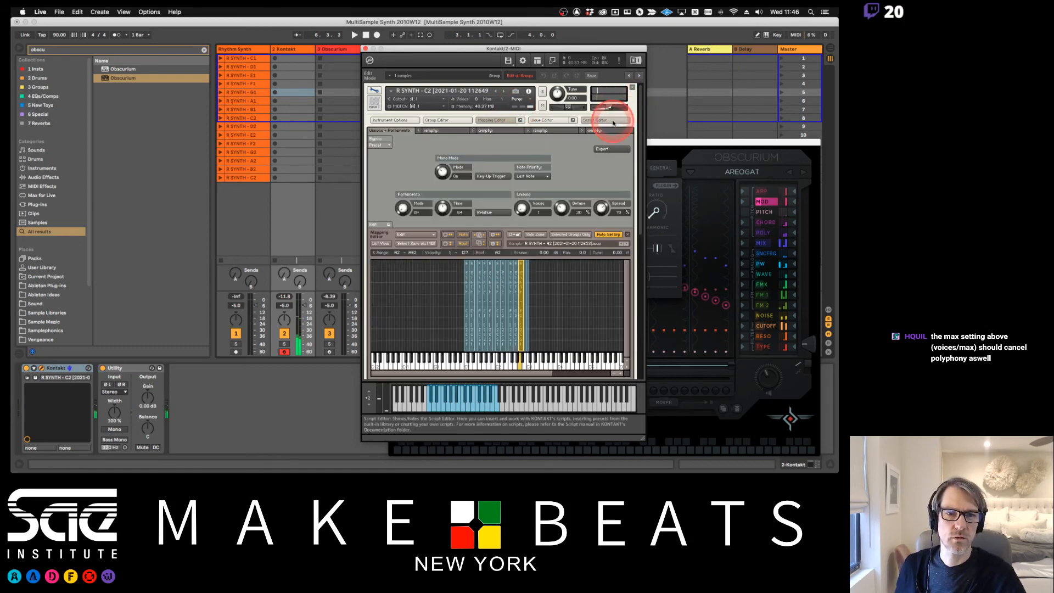
left_click(380, 140)
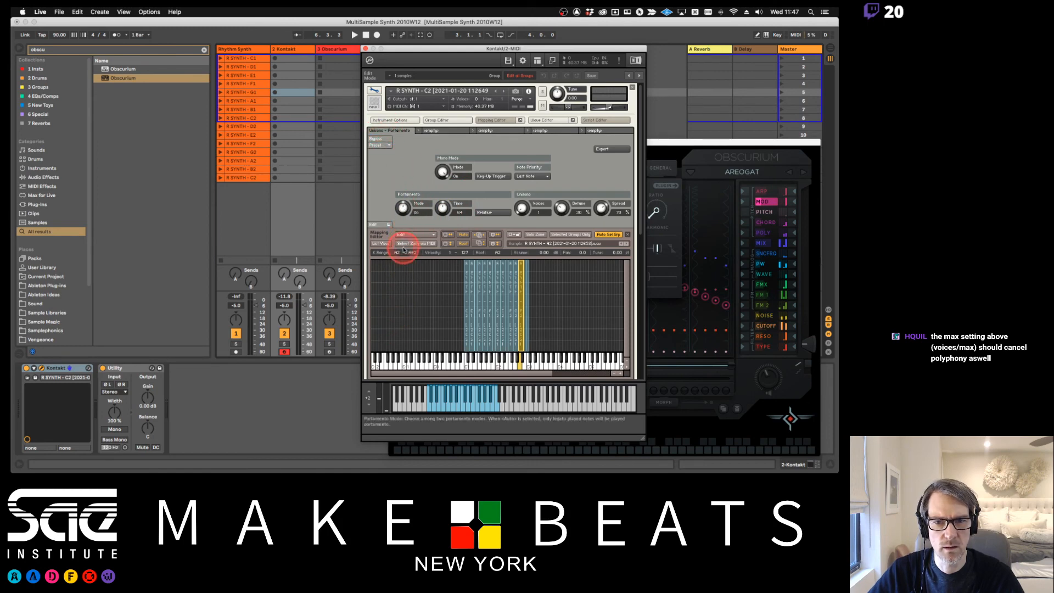
Set the script's Mono Mode to Legato, Portamento Mode to Auto and Time to 60, trying Relative before switching it off.
left_click_drag(442, 172, 433, 223)
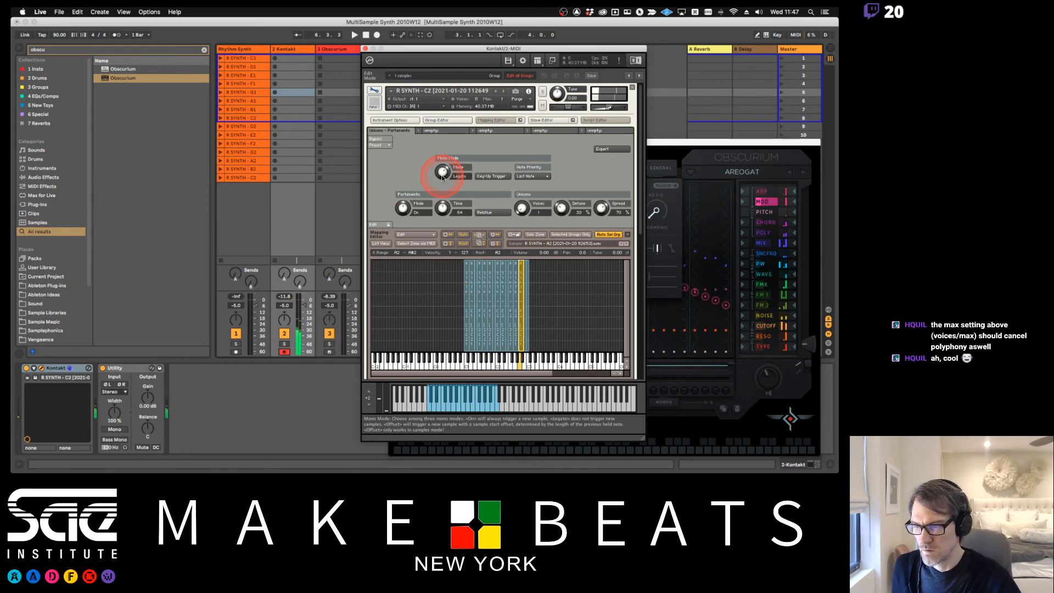
left_click_drag(403, 208, 397, 166)
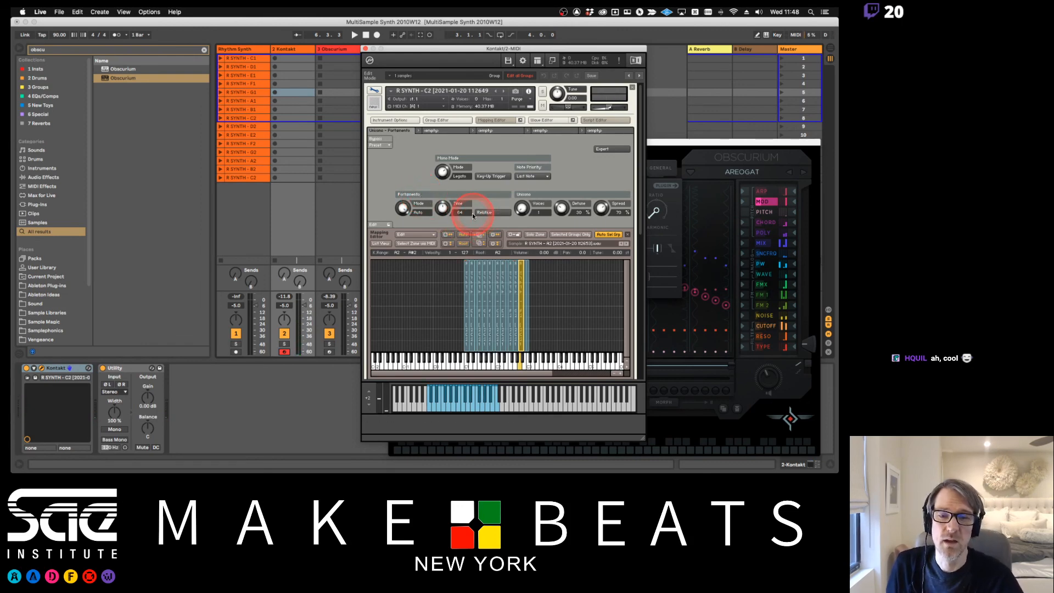
left_click_drag(447, 211, 440, 187)
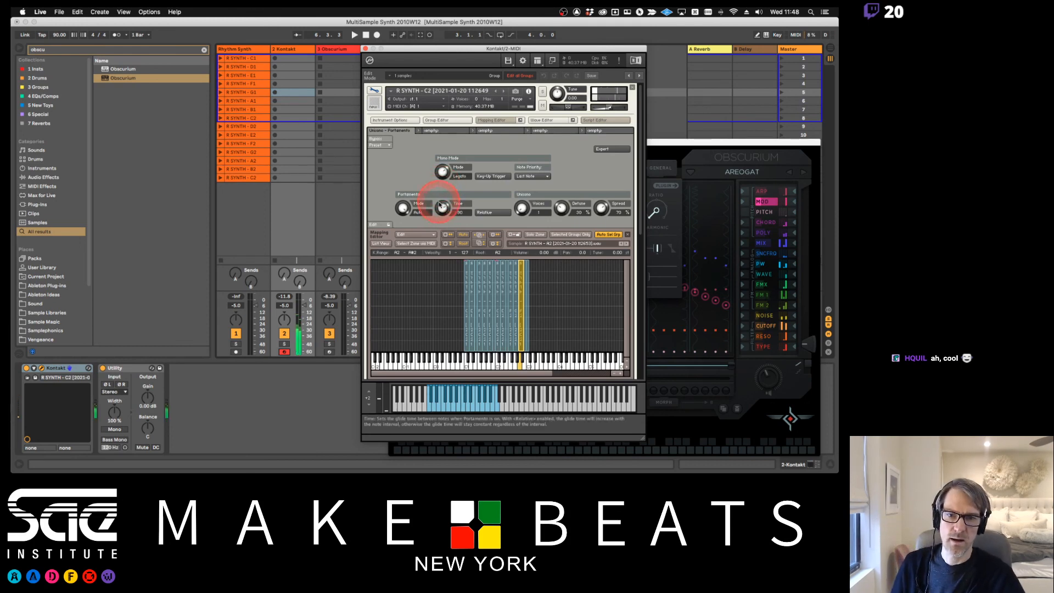
left_click_drag(440, 186, 452, 256)
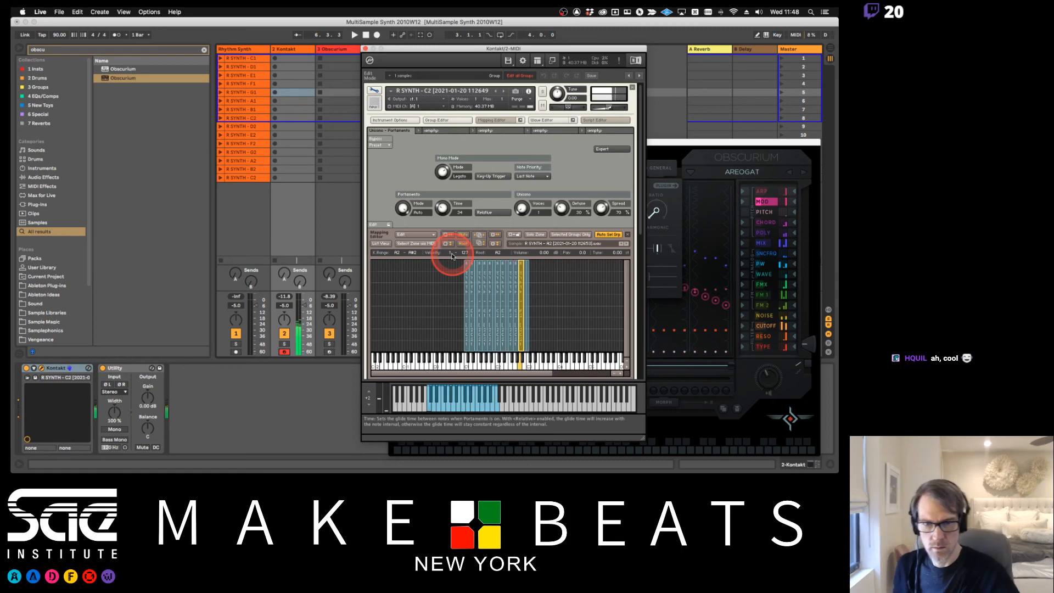
left_click(491, 213)
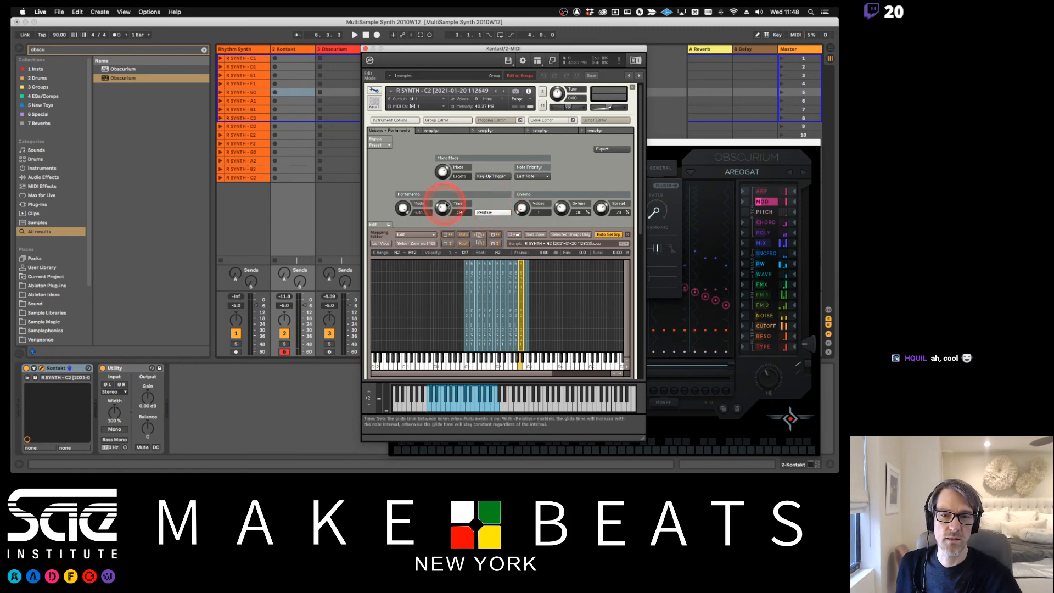
left_click_drag(443, 189, 443, 189)
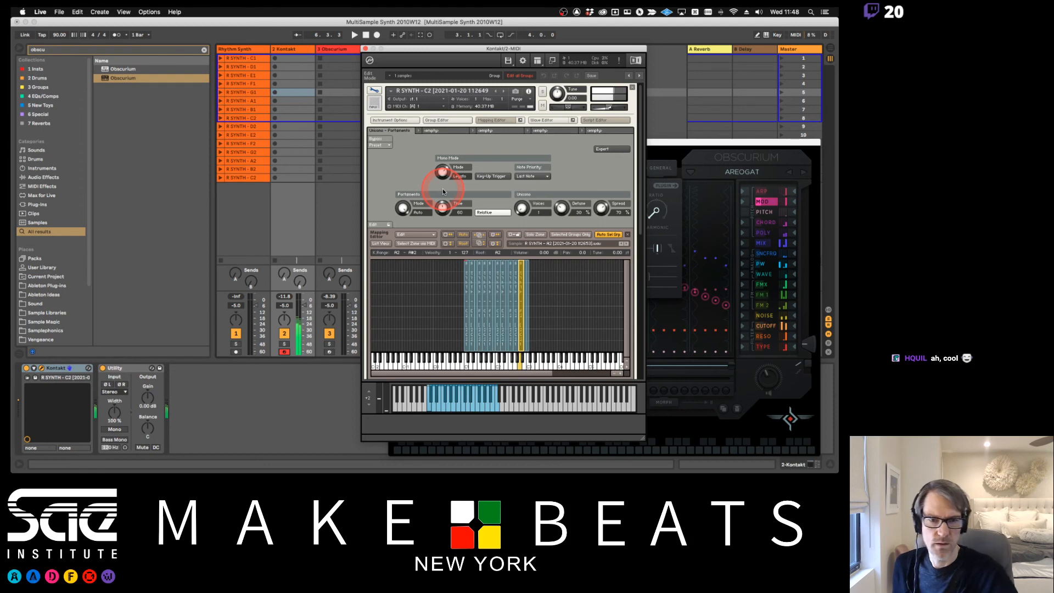
left_click(498, 212)
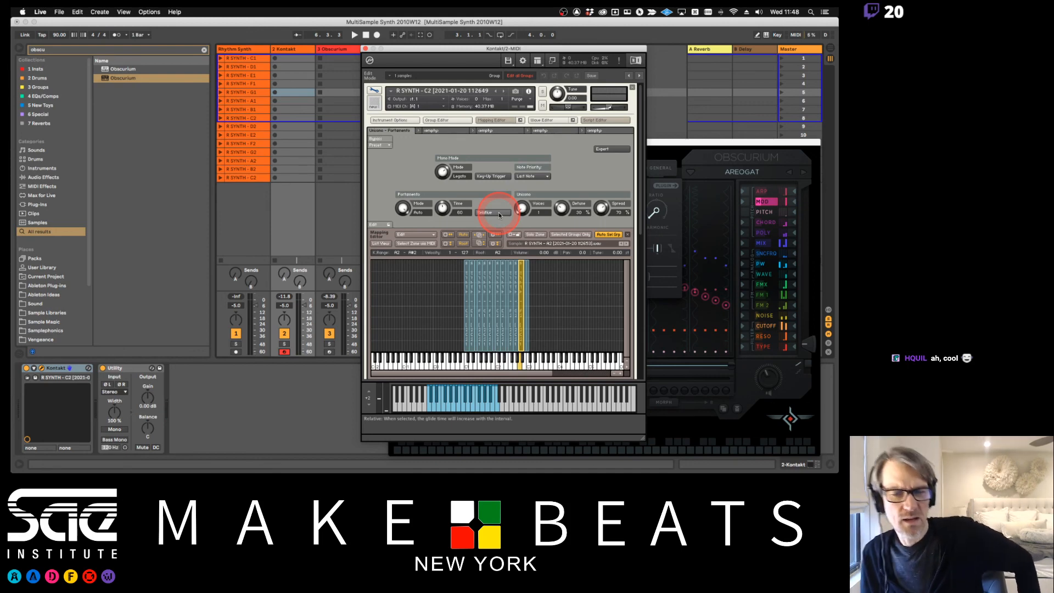
Try several Unisono voices while lowering Detune to 11 % and raising Spread, and set Voices back to 1.
left_click_drag(523, 208, 521, 179)
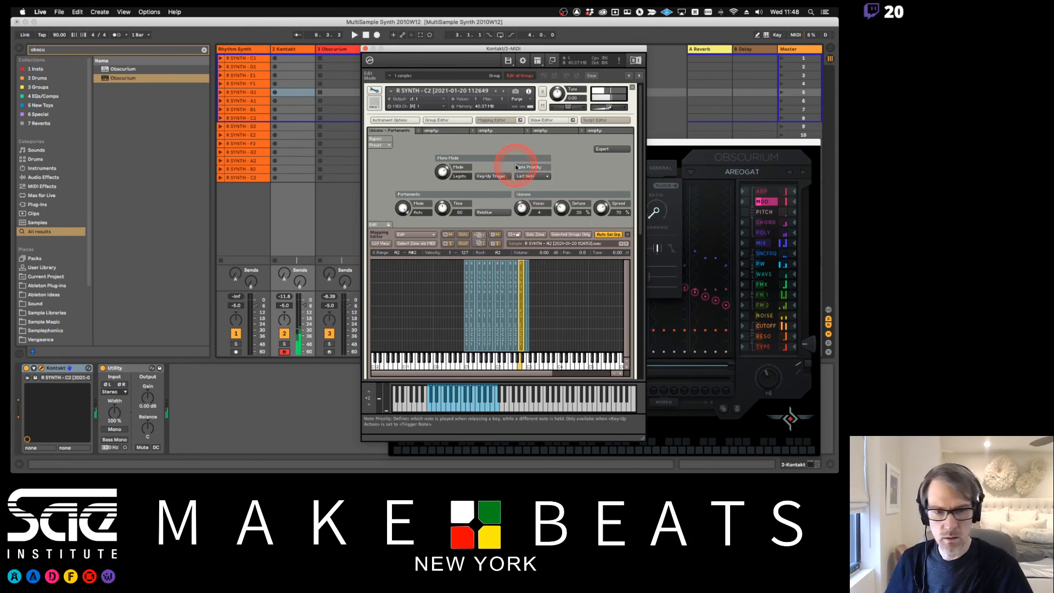
left_click_drag(607, 211, 514, 169)
left_click(567, 211)
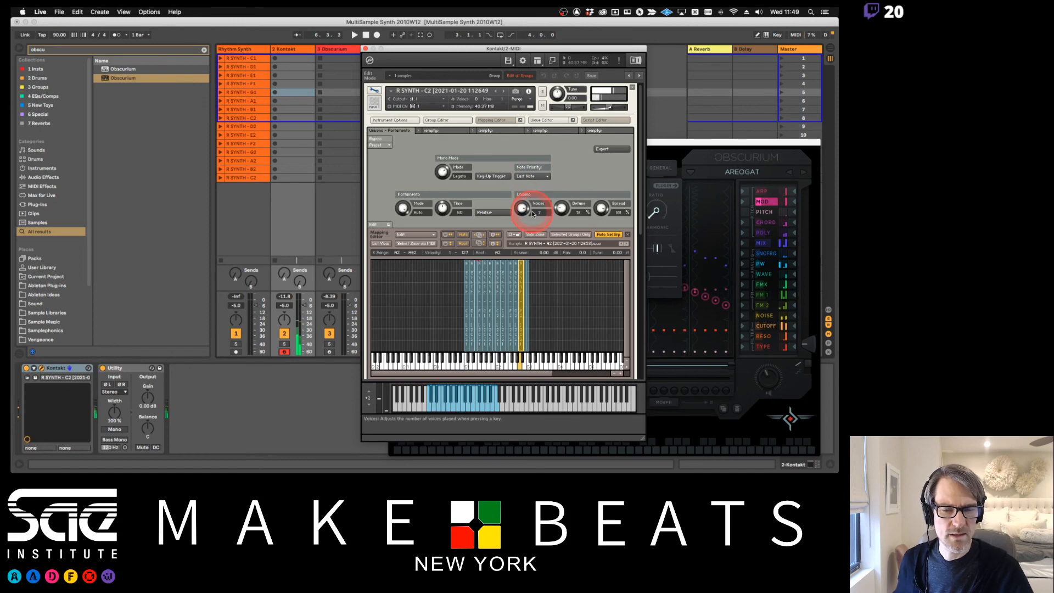
left_click_drag(522, 209, 529, 330)
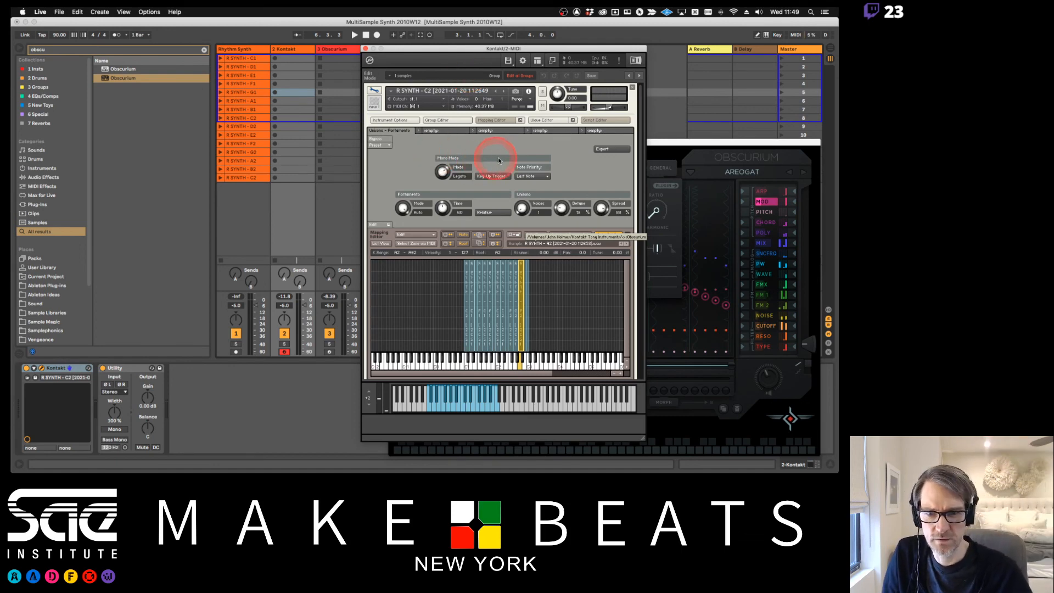
Open the source code of the Unisono - Portamento script and read through its declarations, control definitions and persistent variables.
left_click(380, 225)
scroll(563, 281, "down", 5)
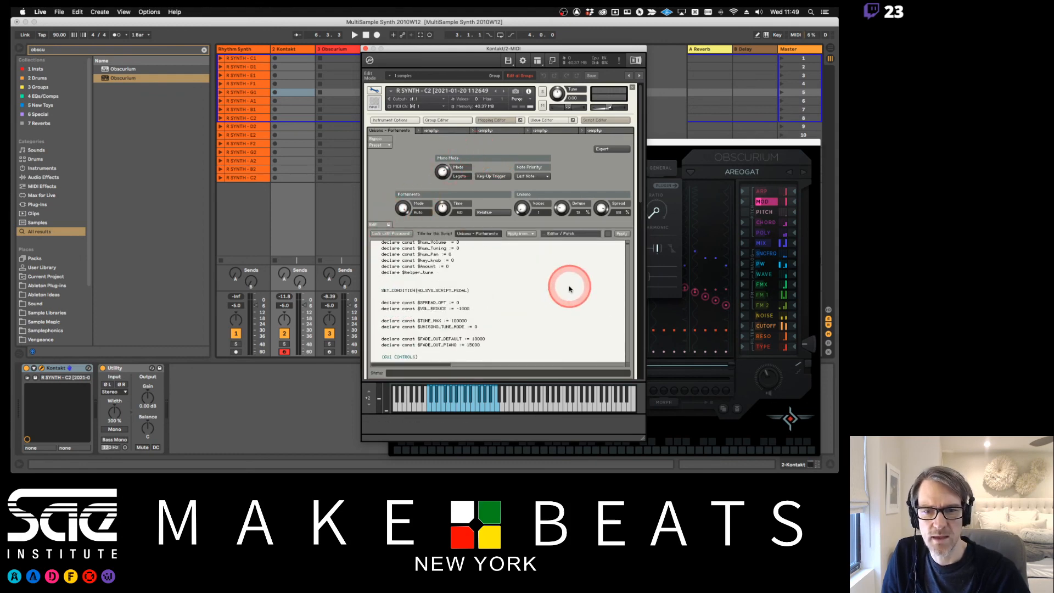
scroll(568, 288, "up", 5)
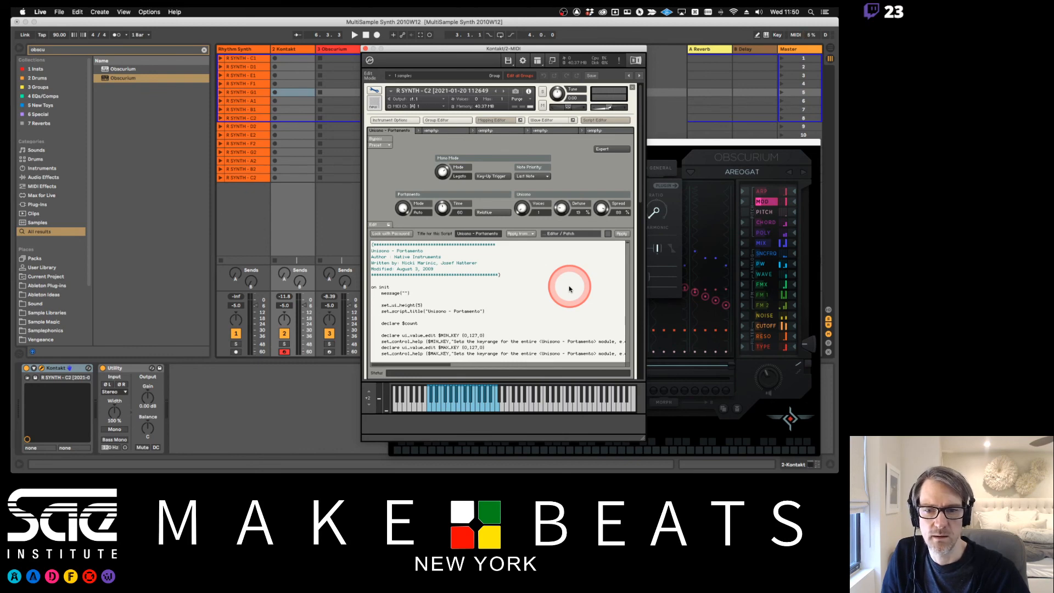
scroll(570, 289, "down", 10)
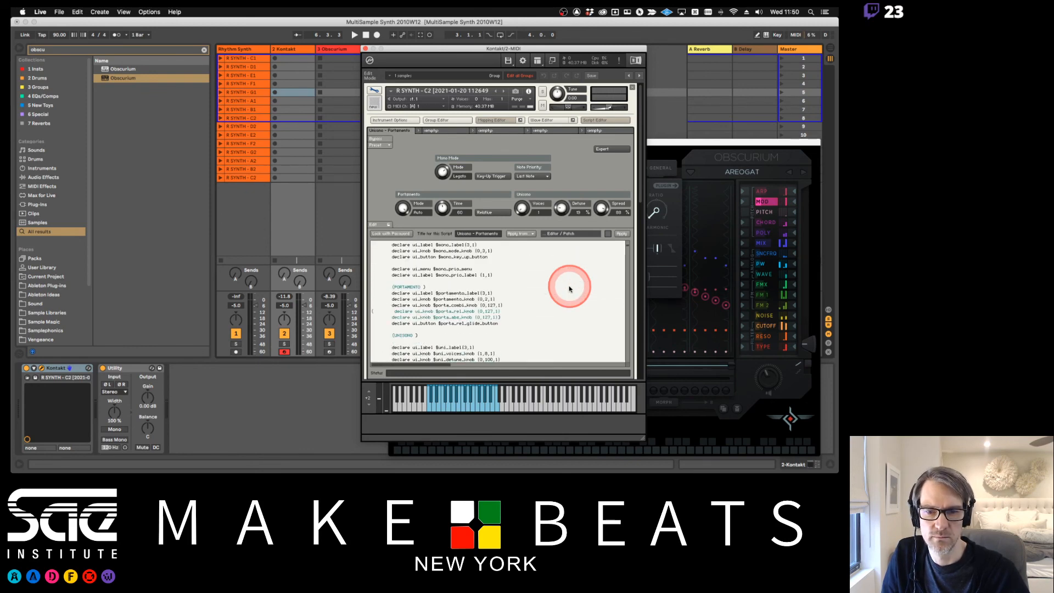
scroll(570, 289, "down", 10)
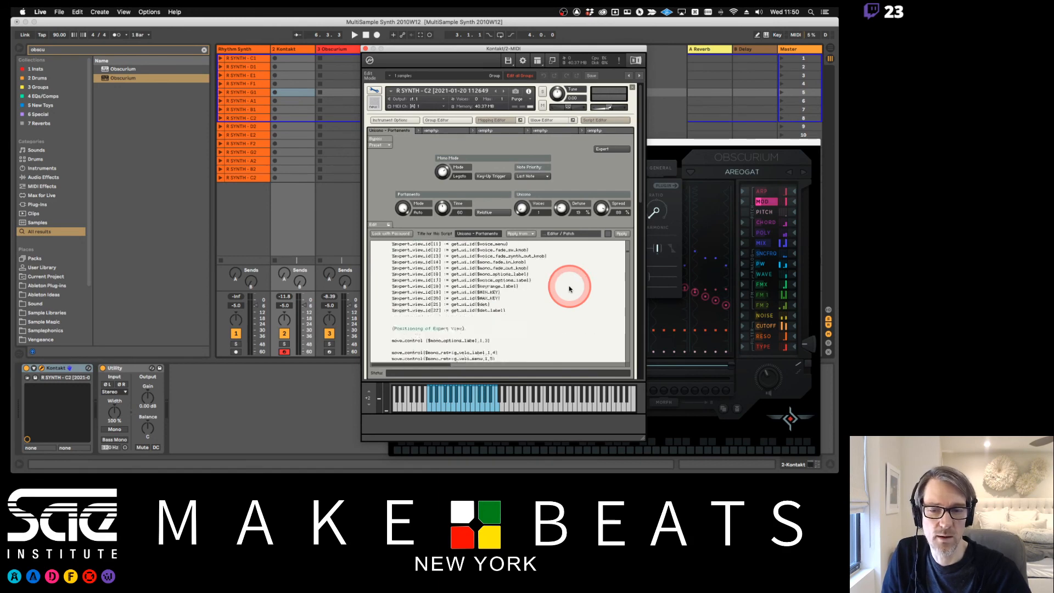
scroll(569, 289, "down", 10)
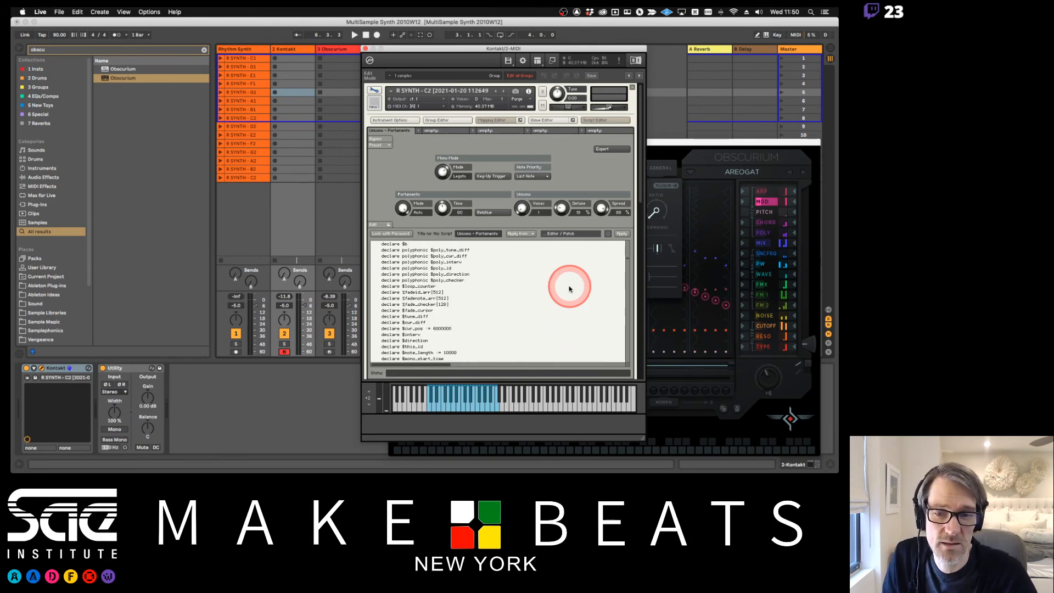
scroll(570, 289, "down", 10)
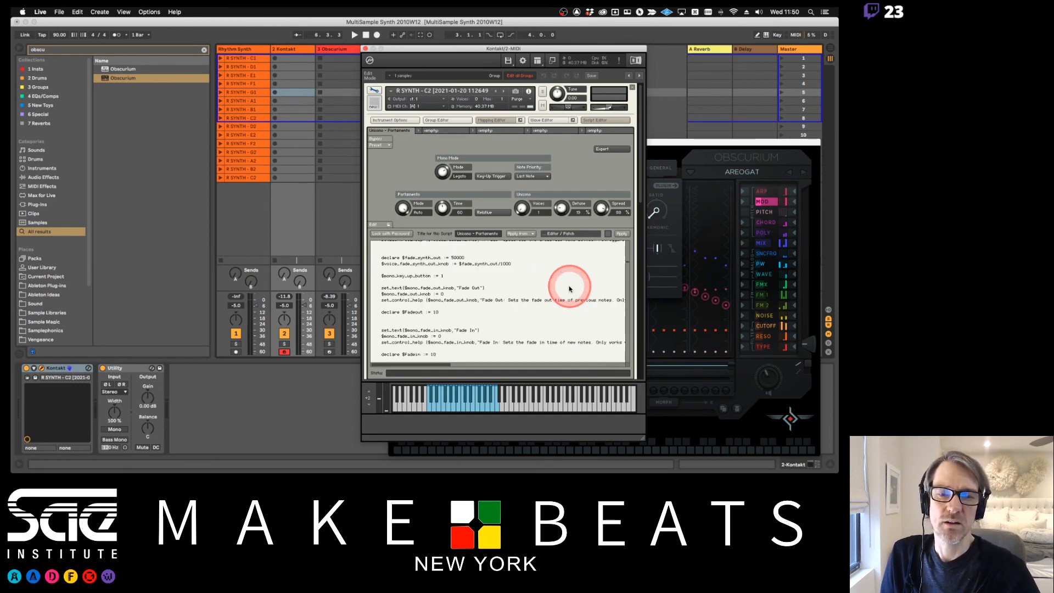
scroll(570, 289, "down", 3)
scroll(570, 289, "down", 12)
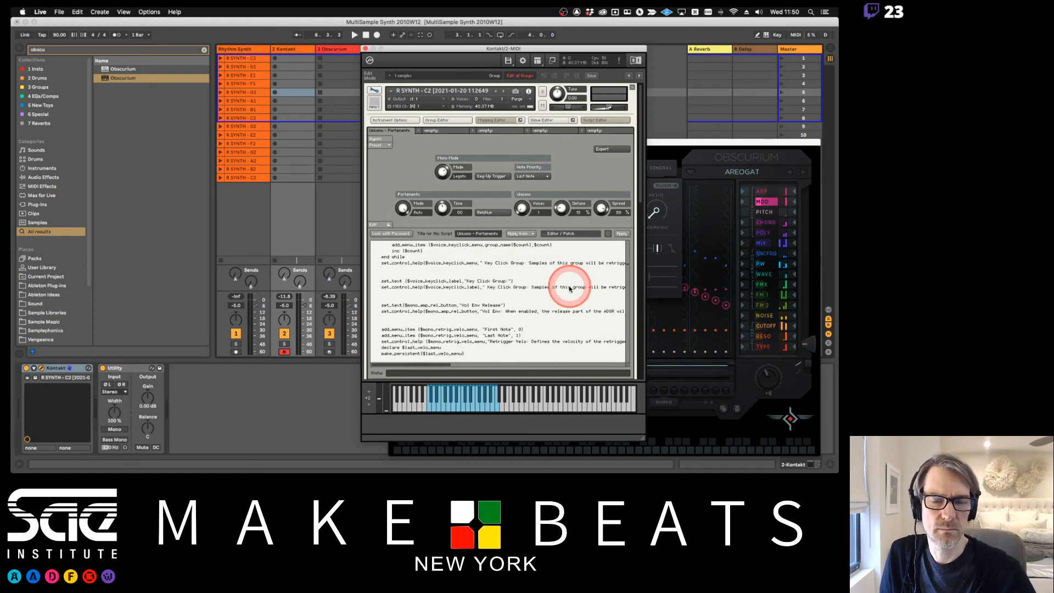
scroll(570, 289, "down", 8)
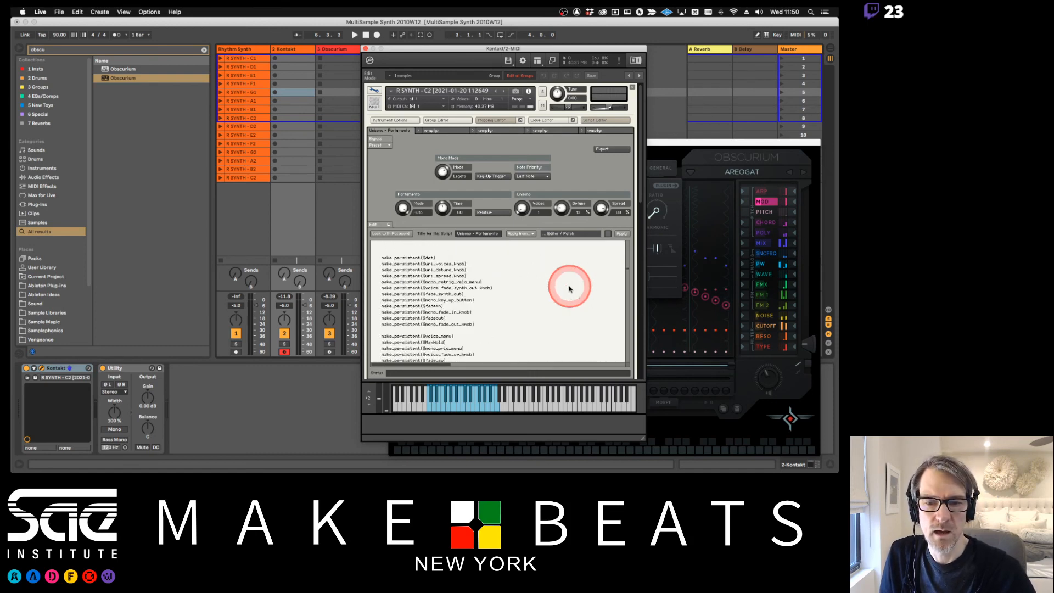
scroll(569, 289, "down", 5)
scroll(570, 289, "down", 5)
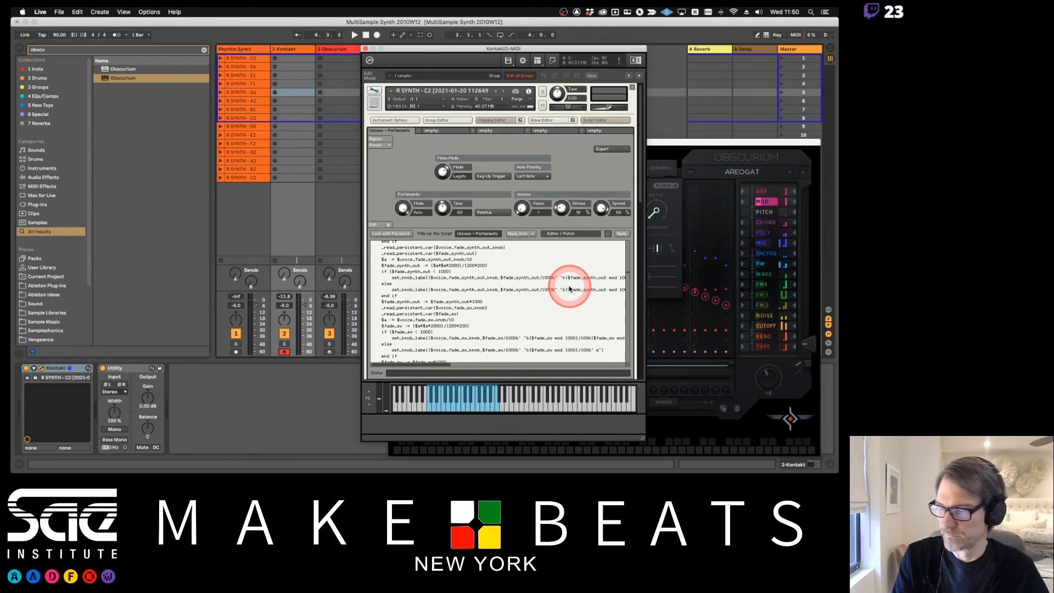
Switch to OBS to view its streaming and recording controls.
key("super+Tab")
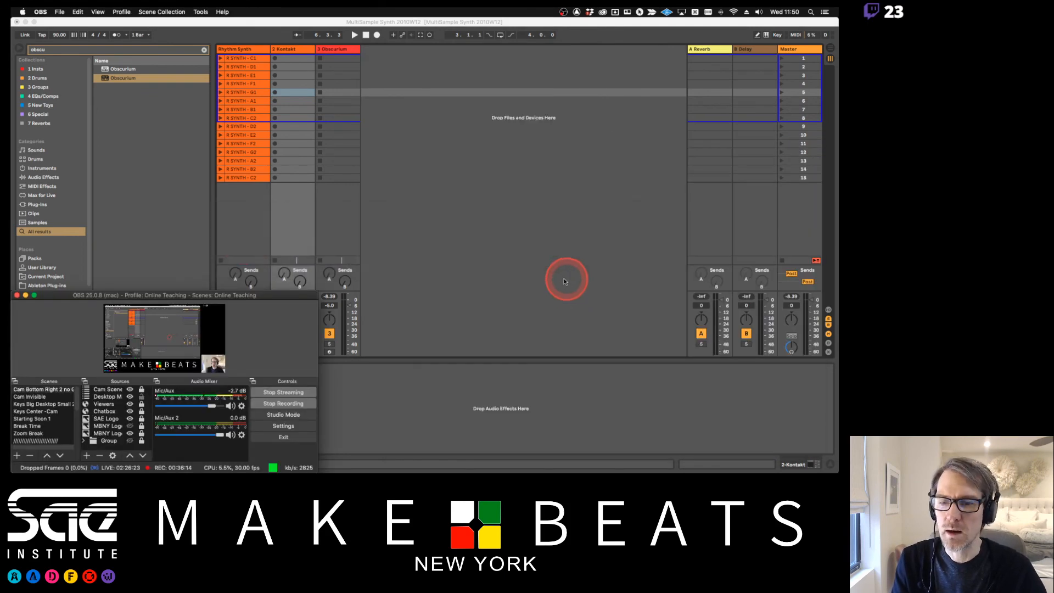